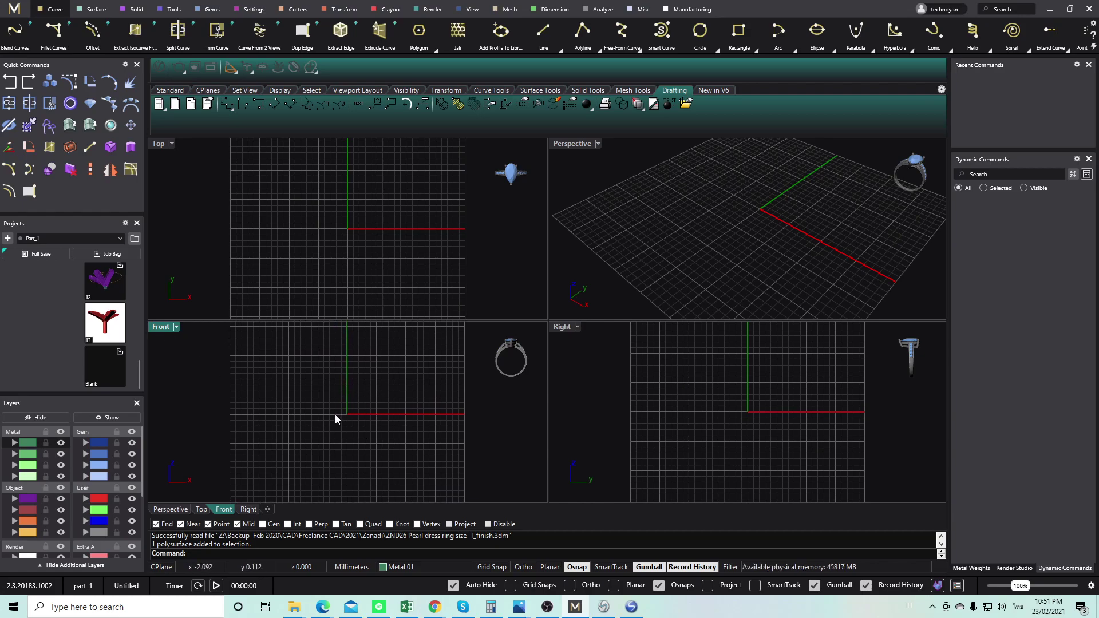
# Read the handwritten client brief in the white gold eternity PDF, including ring size, stone size, sketches and back thickness, and close it.
pyautogui.moveTo(330, 406); pyautogui.dragTo(300, 373, button='right')
pyautogui.moveTo(366, 357); pyautogui.dragTo(370, 368, button='right')
pyautogui.moveTo(1098, 67); pyautogui.dragTo(111, 20)
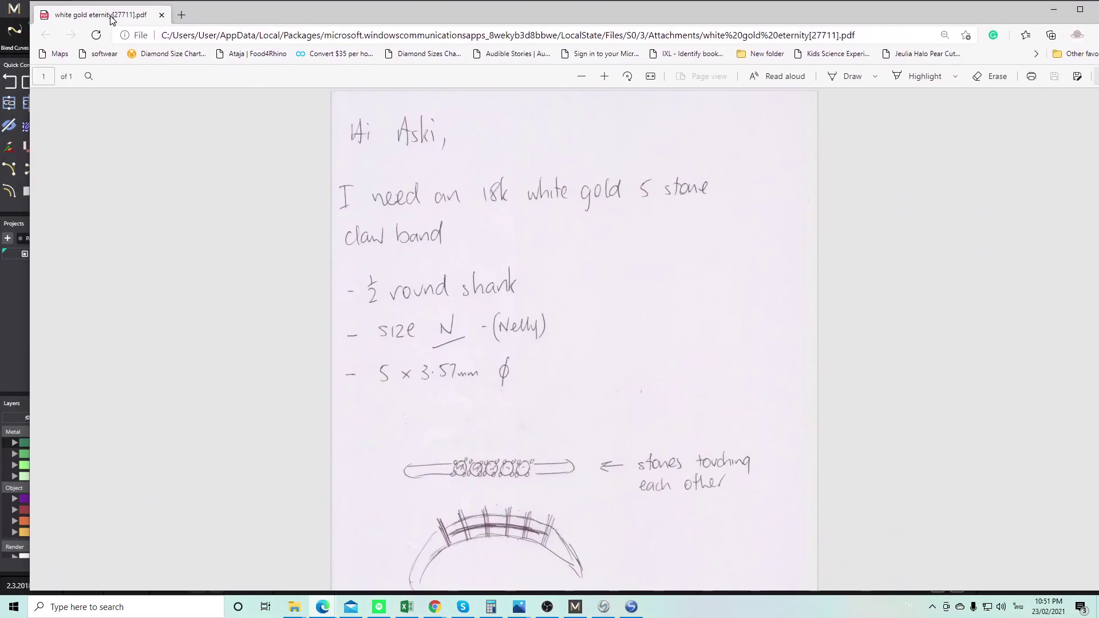
pyautogui.doubleClick(112, 17)
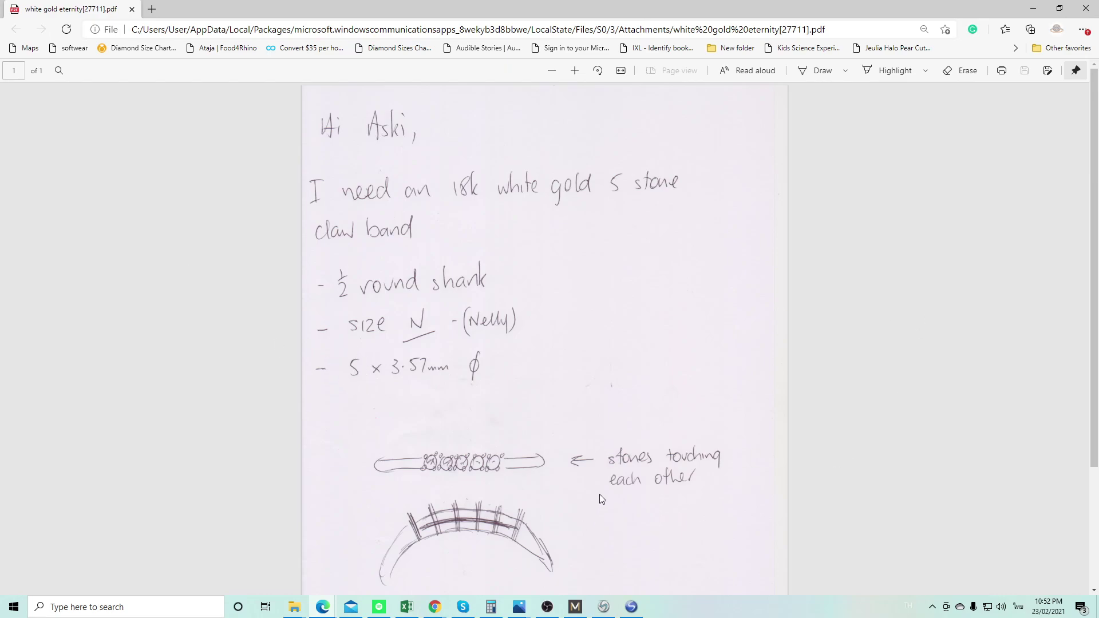
pyautogui.scroll(-2, 606, 469)
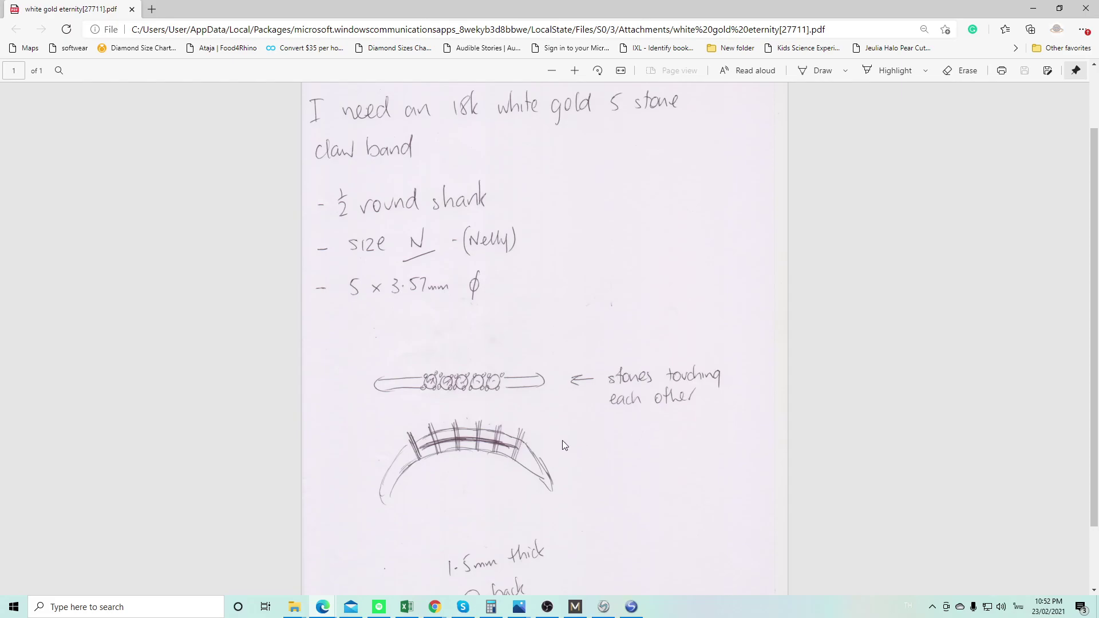
pyautogui.scroll(-2, 521, 442)
pyautogui.scroll(2, 521, 441)
pyautogui.scroll(-2, 534, 453)
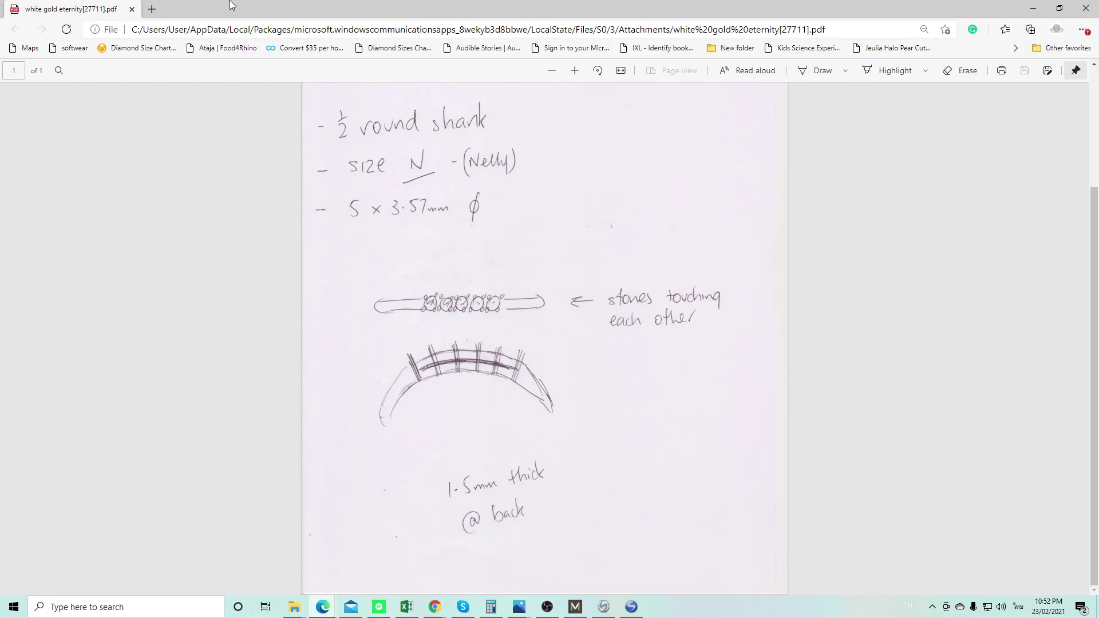
pyautogui.click(132, 9)
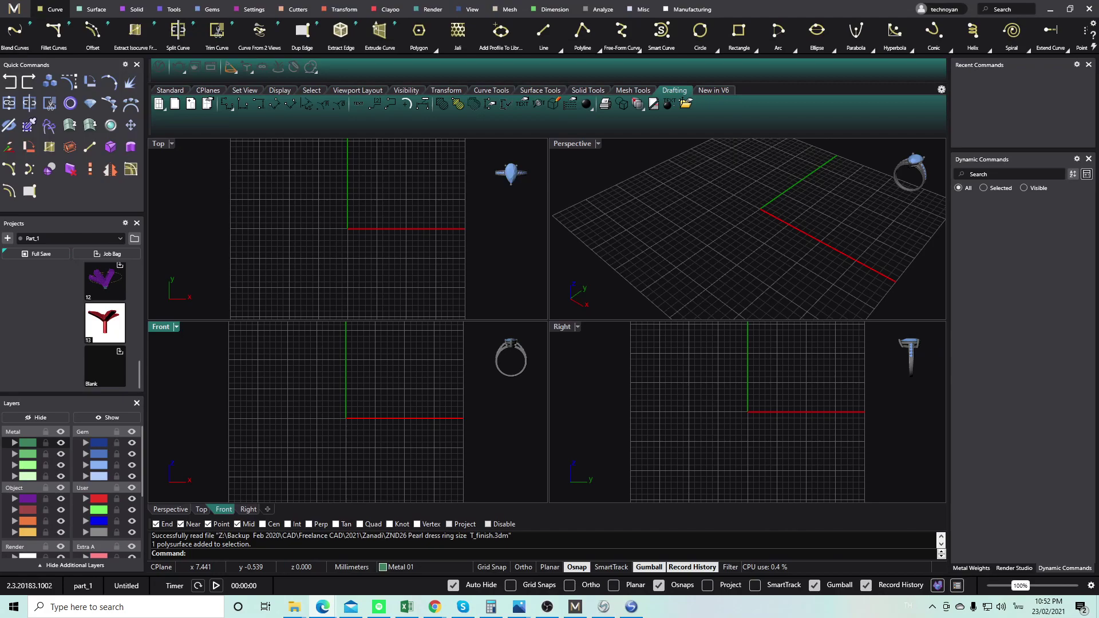
# Create a ring rail and set its finger size to UK N.
pyautogui.click(49, 128)
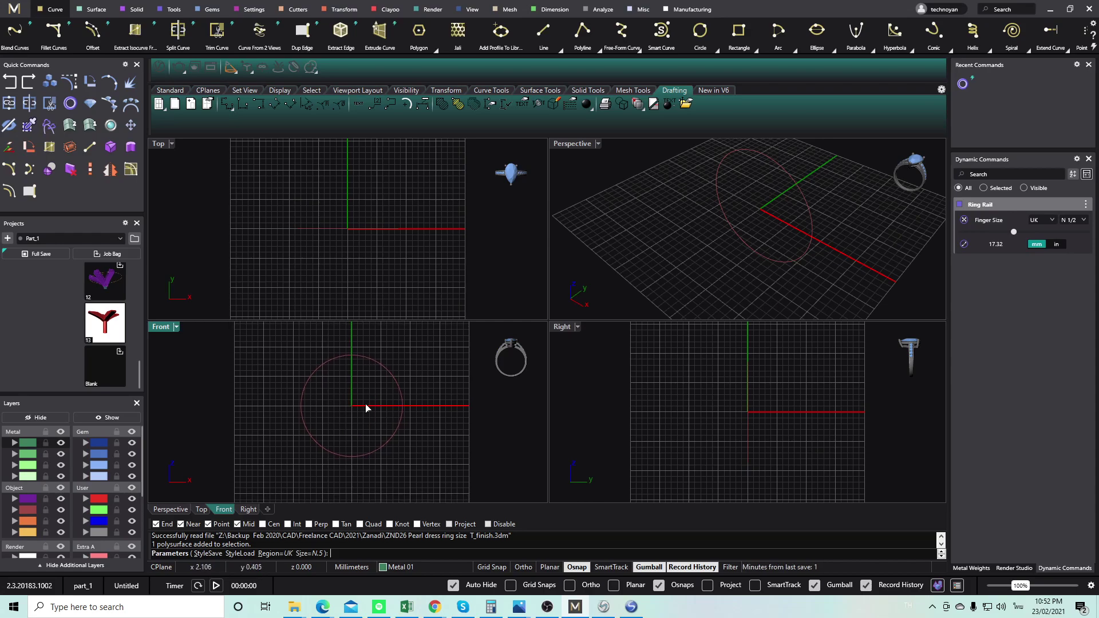
pyautogui.press('Return')
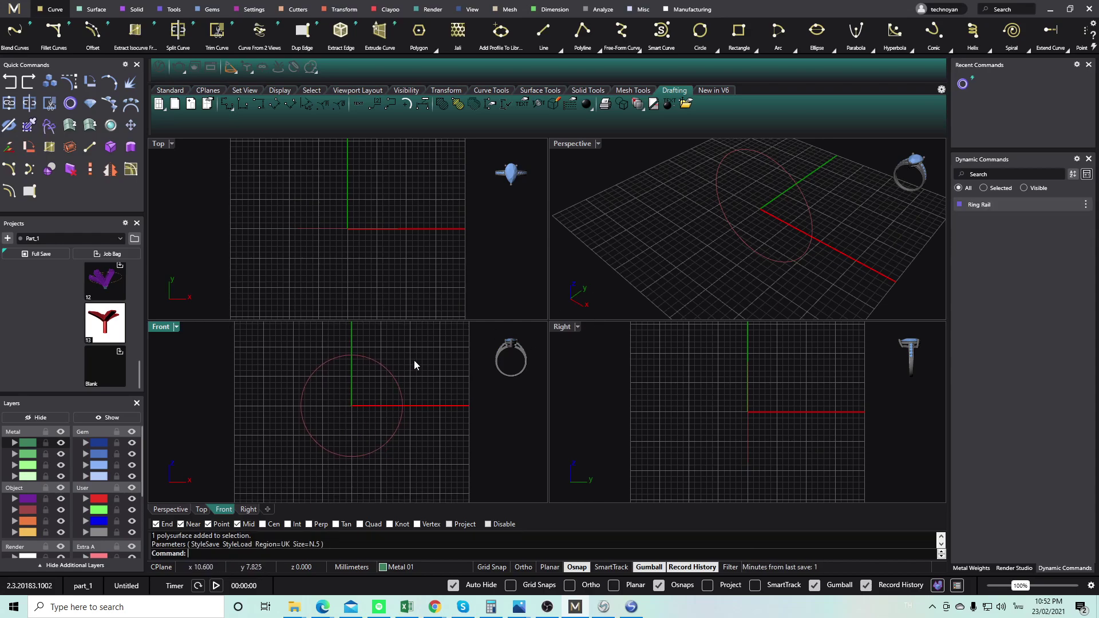
pyautogui.click(394, 377)
pyautogui.click(1066, 204)
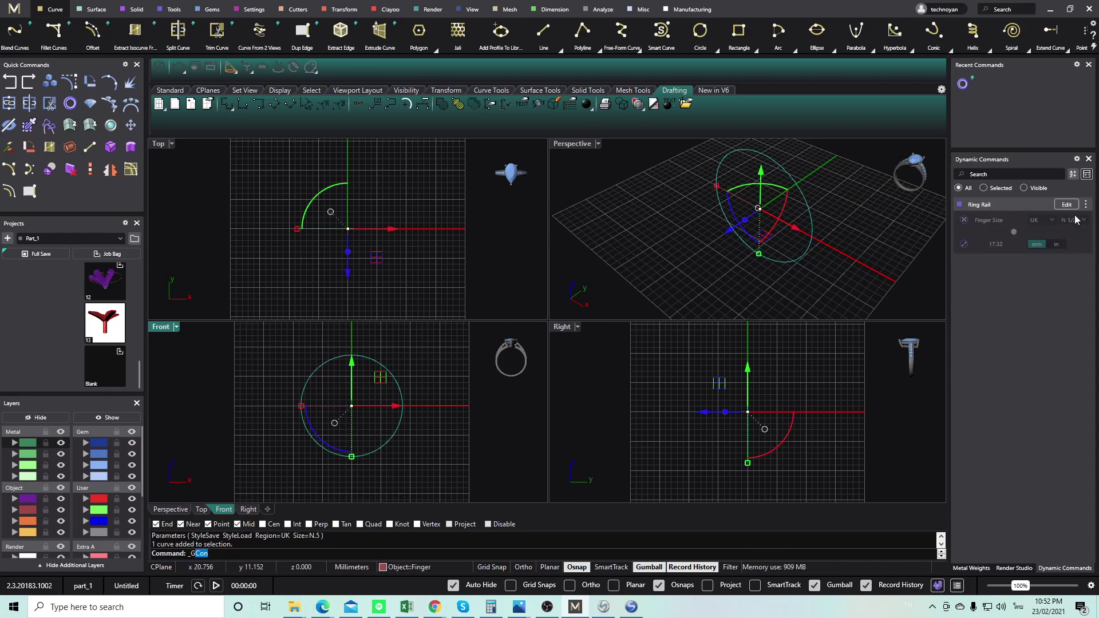
pyautogui.click(1085, 220)
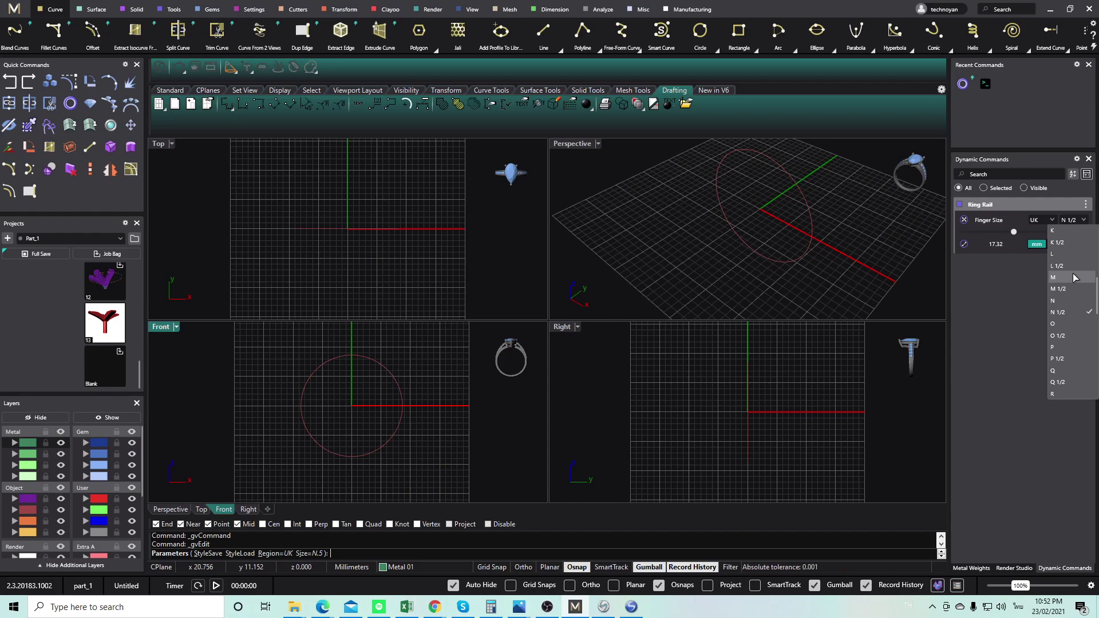
pyautogui.click(1065, 303)
pyautogui.moveTo(408, 375); pyautogui.dragTo(374, 393)
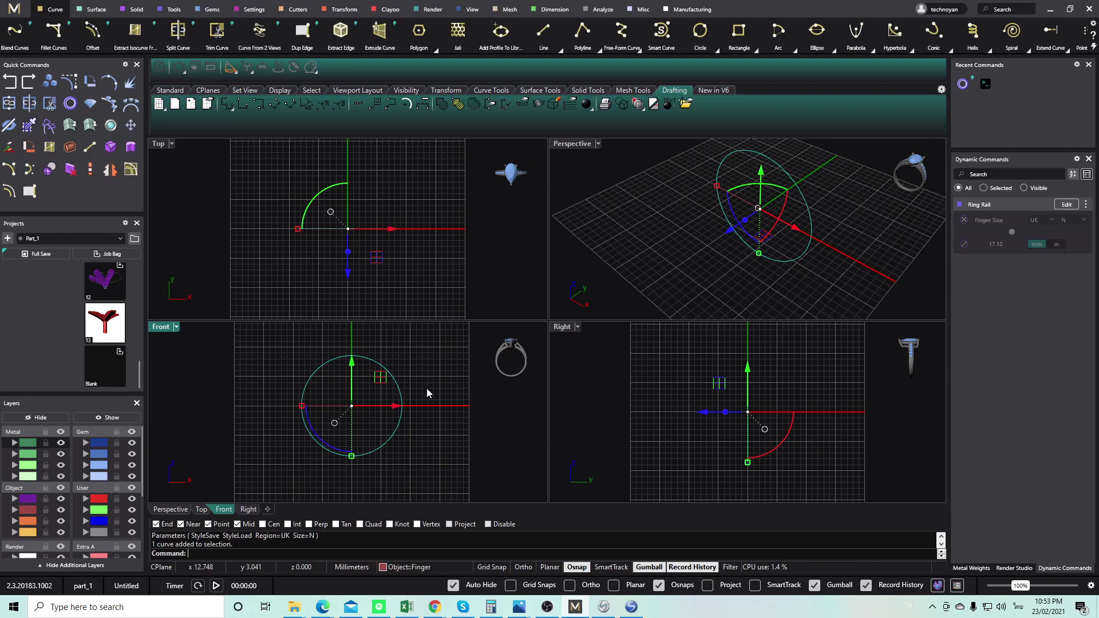
pyautogui.press('Delete')
pyautogui.moveTo(427, 380); pyautogui.dragTo(378, 392)
pyautogui.moveTo(360, 396)
pyautogui.mouseDown(button='right')
pyautogui.moveTo(351, 410)
pyautogui.moveTo(362, 384)
pyautogui.moveTo(352, 412)
pyautogui.mouseUp(button='right')
pyautogui.scroll(2, 363, 383)
pyautogui.moveTo(459, 467); pyautogui.dragTo(347, 410)
pyautogui.scroll(-2, 417, 388)
pyautogui.click(428, 348)
# Create a round diamond gem 3.57 mm long and 3.57 mm wide with a depth of 60%.
pyautogui.click(90, 106)
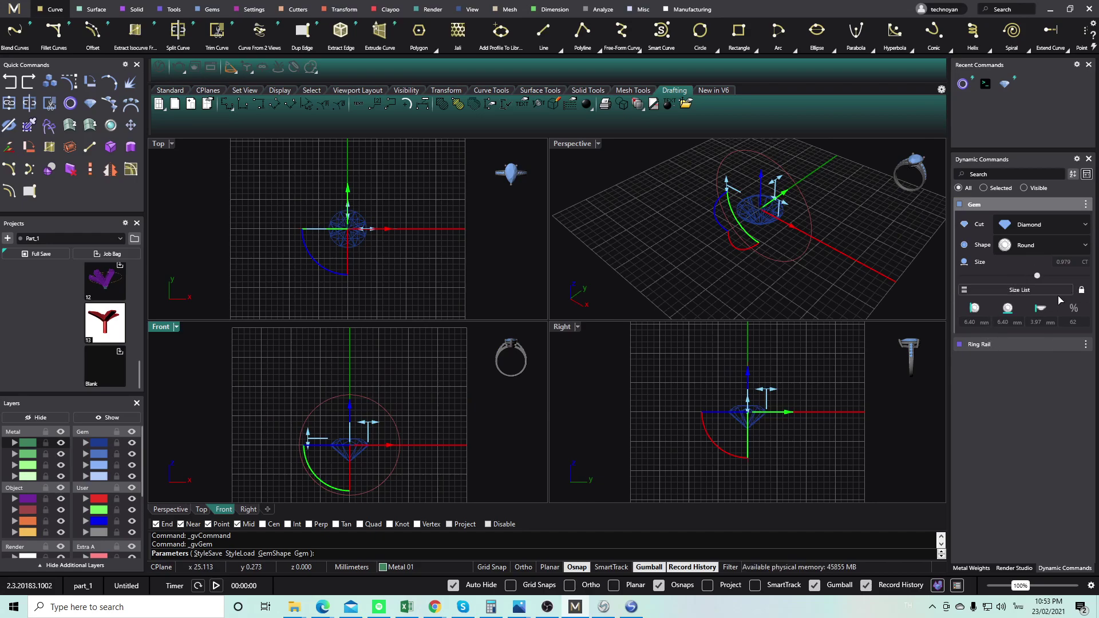
pyautogui.click(978, 323)
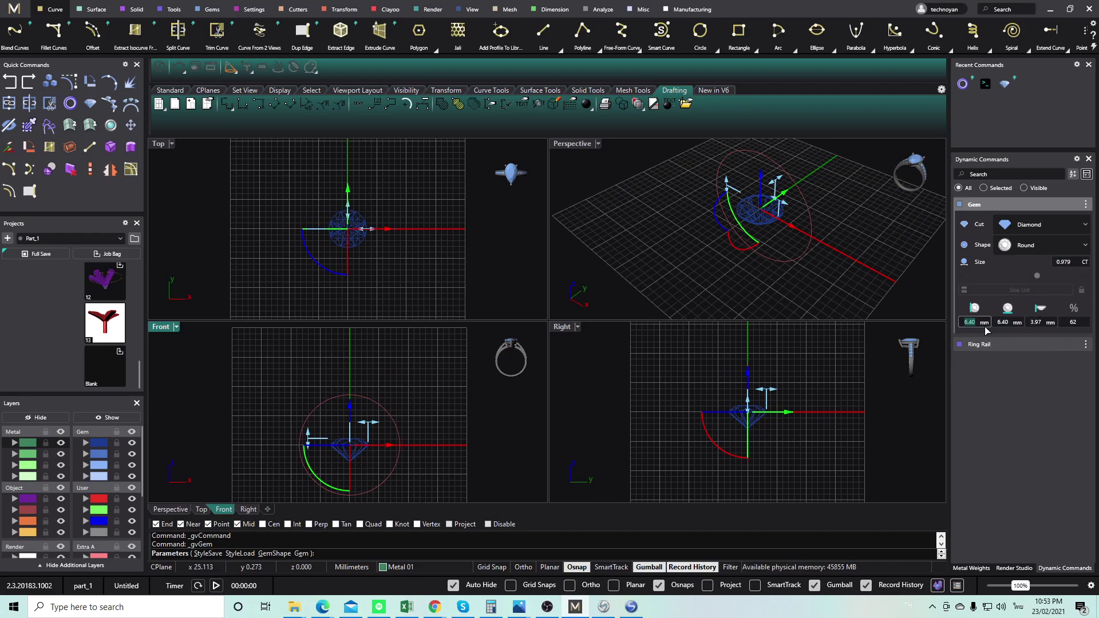
pyautogui.write('3.57')
pyautogui.press('Tab')
pyautogui.write('3')
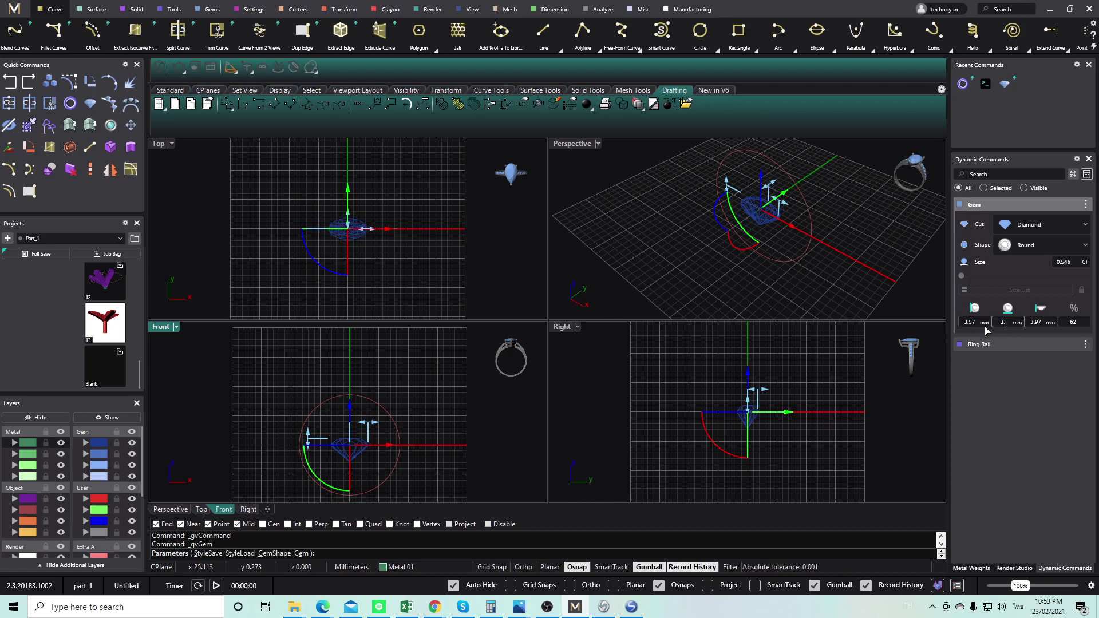
pyautogui.press('Return')
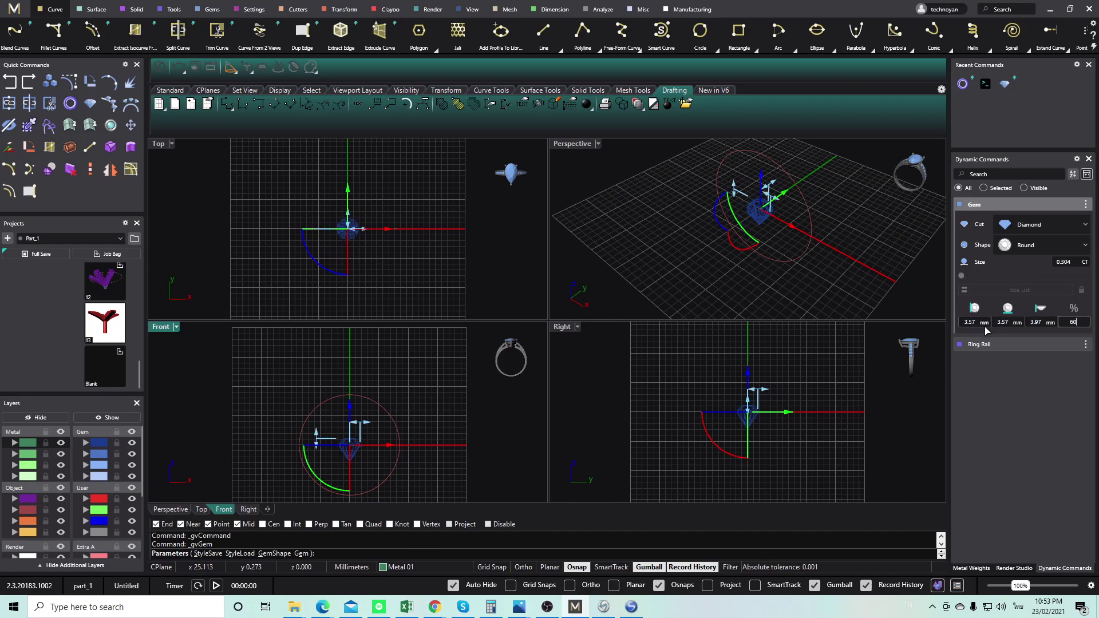
pyautogui.rightClick(449, 457)
# Move the gem straight up in the front view so its tip sits slightly above the crown of the finger rail.
pyautogui.scroll(2, 364, 436)
pyautogui.click(345, 449)
pyautogui.moveTo(346, 436); pyautogui.dragTo(345, 359)
pyautogui.scroll(4, 342, 372)
pyautogui.scroll(5, 345, 378)
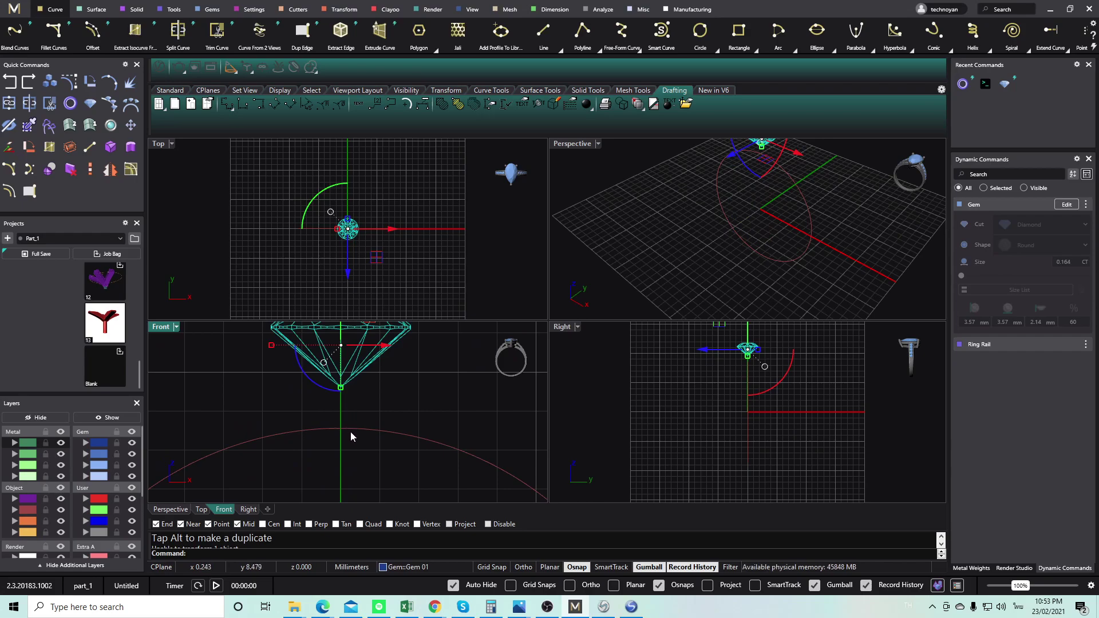
pyautogui.click(343, 427)
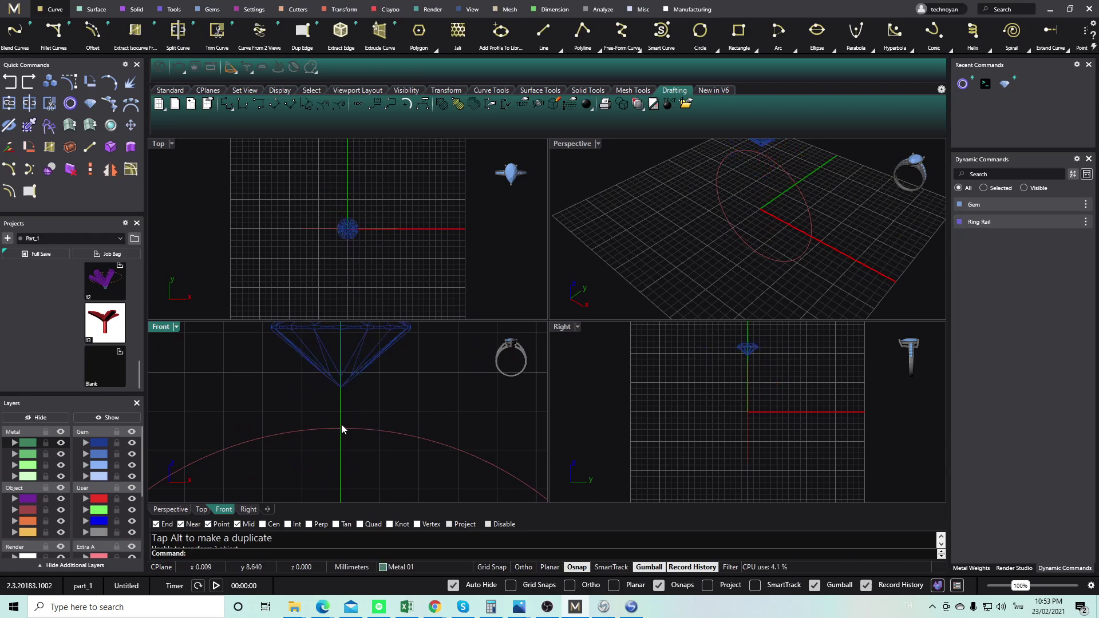
pyautogui.click(339, 386)
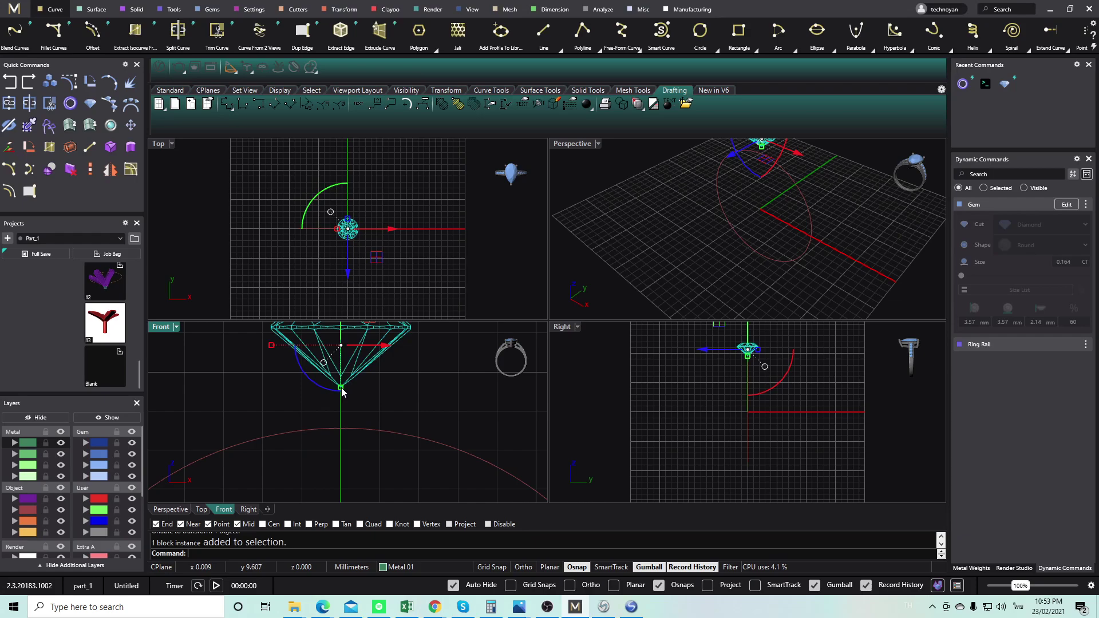
# Offset the finger rail curve outward by 0.3 mm.
pyautogui.click(336, 427)
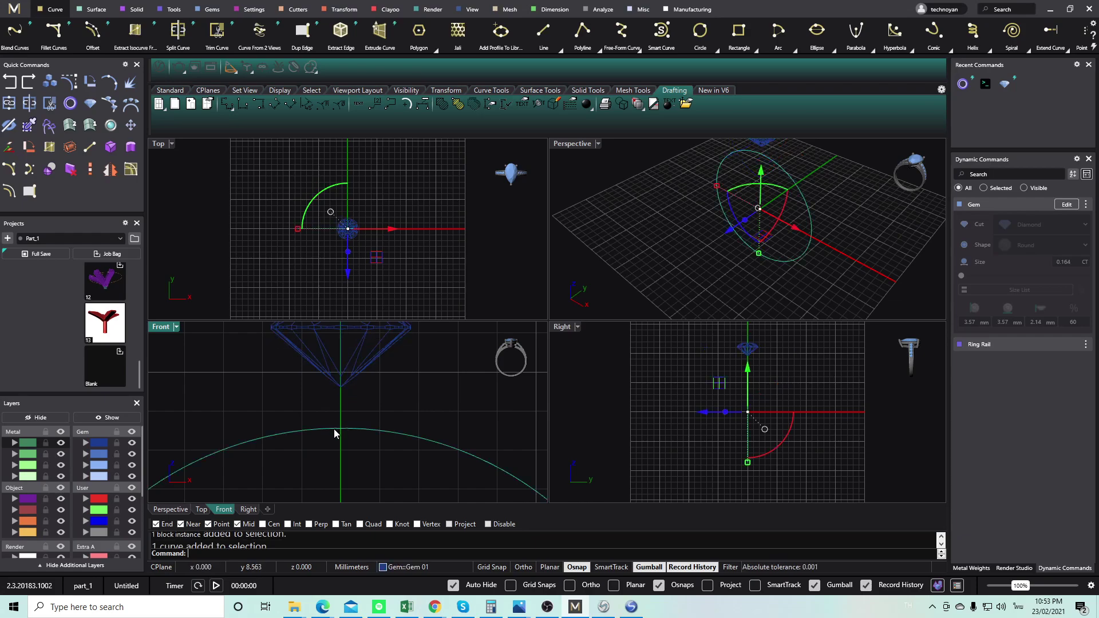
pyautogui.click(364, 428)
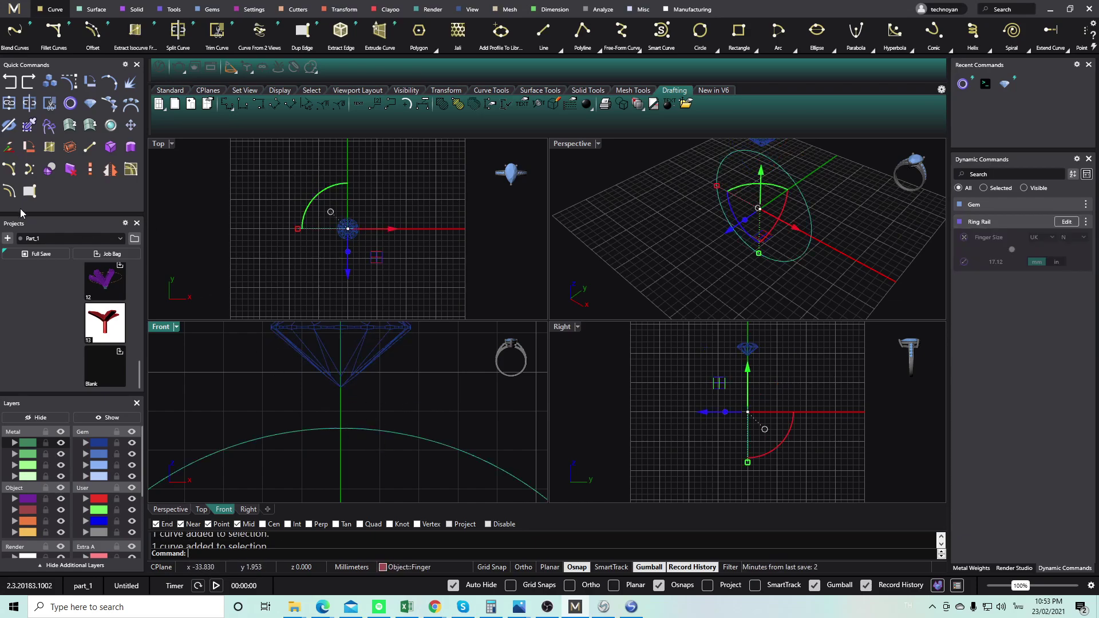
pyautogui.click(9, 191)
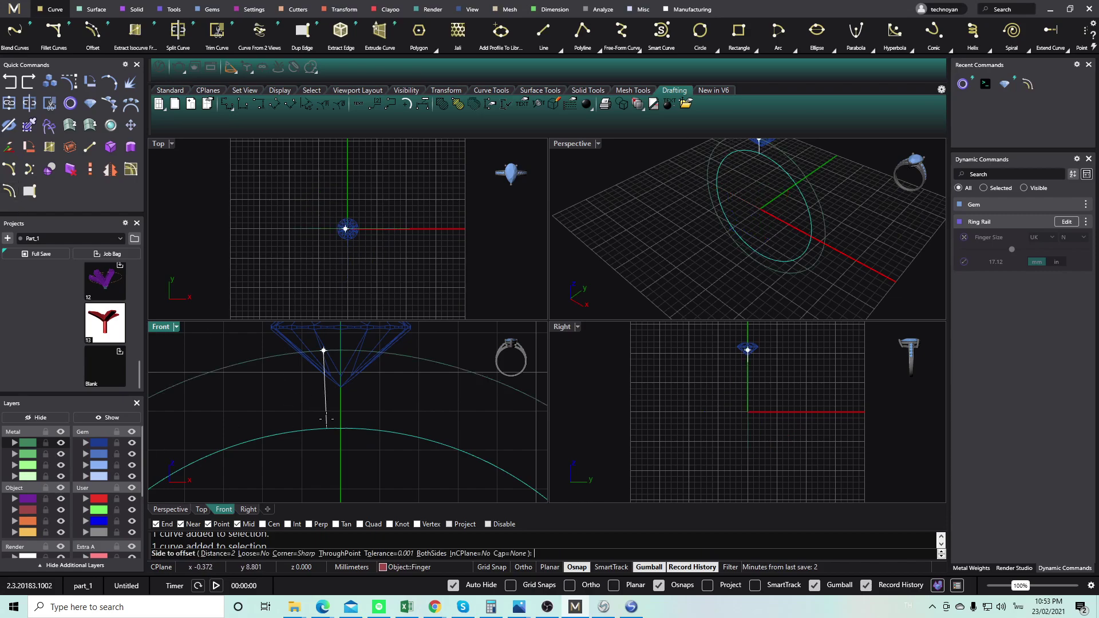
pyautogui.rightClick(267, 349)
pyautogui.rightClick(285, 402)
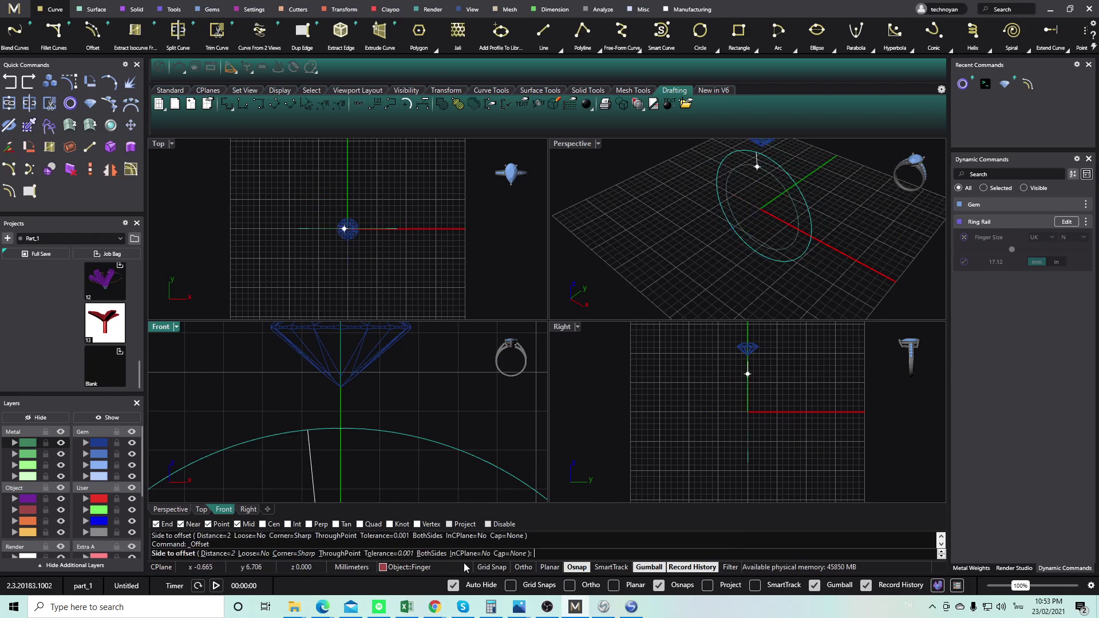
pyautogui.write('0.3')
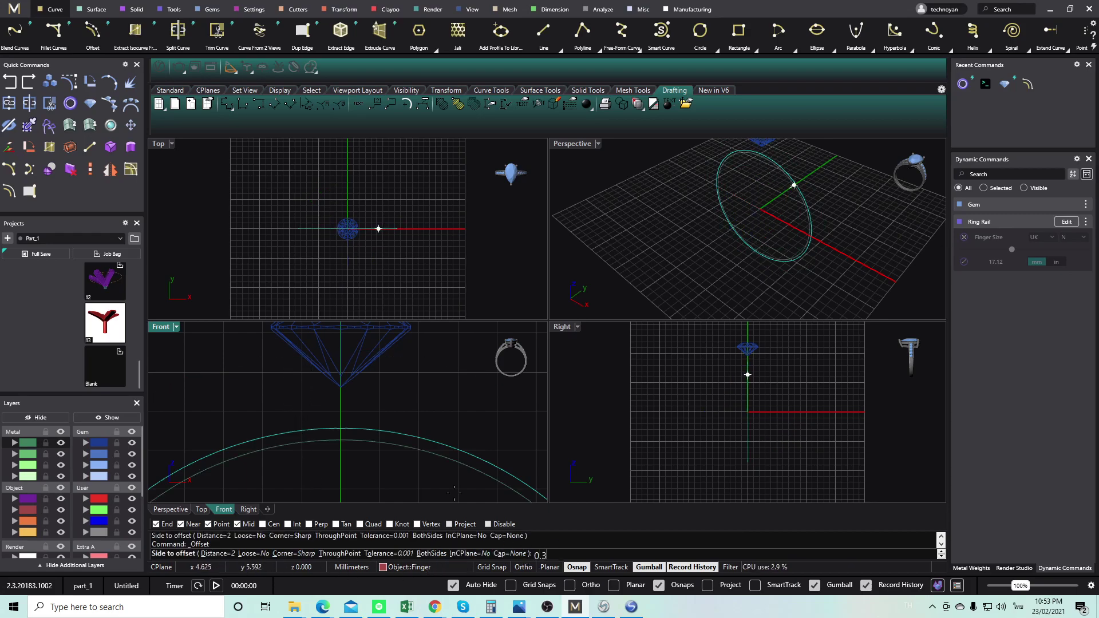
pyautogui.click(372, 411)
# Lower the gem in the front view until its tip dips just below the finger rail.
pyautogui.click(361, 365)
pyautogui.moveTo(344, 346); pyautogui.dragTo(337, 387, button='right')
pyautogui.moveTo(337, 364); pyautogui.dragTo(344, 470)
pyautogui.scroll(2, 342, 468)
pyautogui.moveTo(343, 468); pyautogui.dragTo(343, 436, button='right')
pyautogui.click(359, 429)
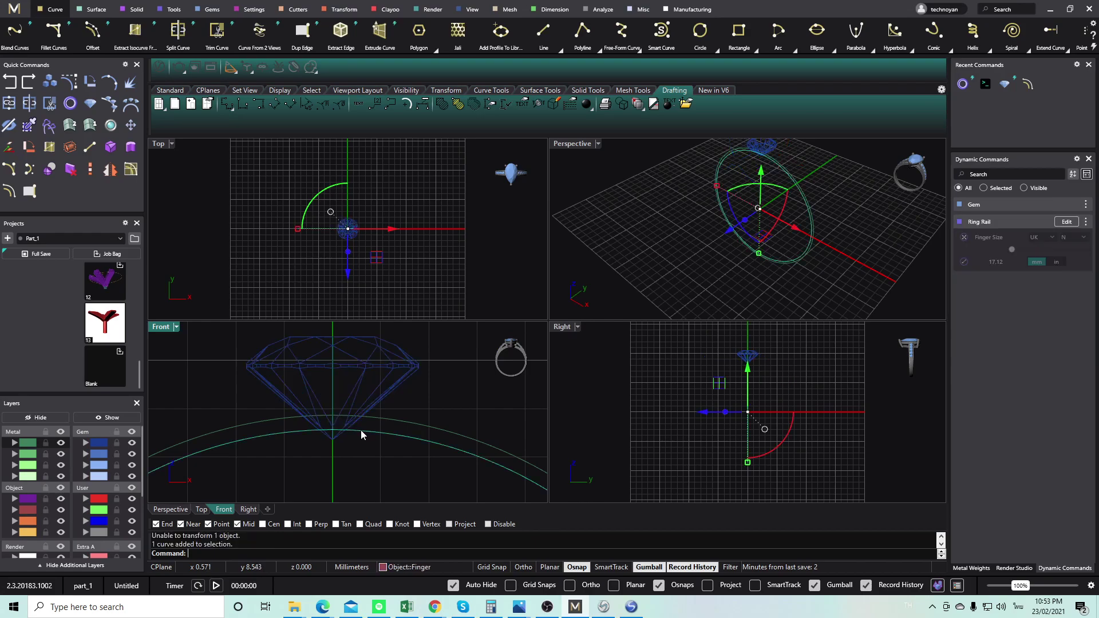
pyautogui.click(363, 448)
pyautogui.click(373, 408)
pyautogui.moveTo(334, 356)
pyautogui.mouseDown()
pyautogui.moveTo(333, 337)
pyautogui.moveTo(333, 348)
pyautogui.mouseUp()
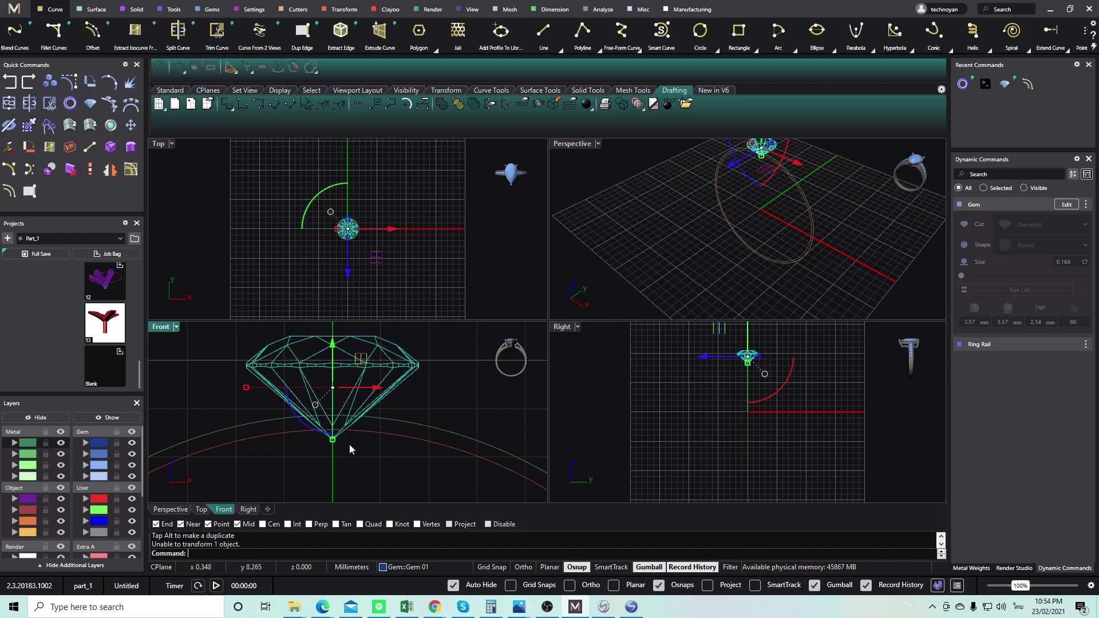
# Raise the gem vertically until its tip rests on the outer offset curve.
pyautogui.scroll(-4, 361, 391)
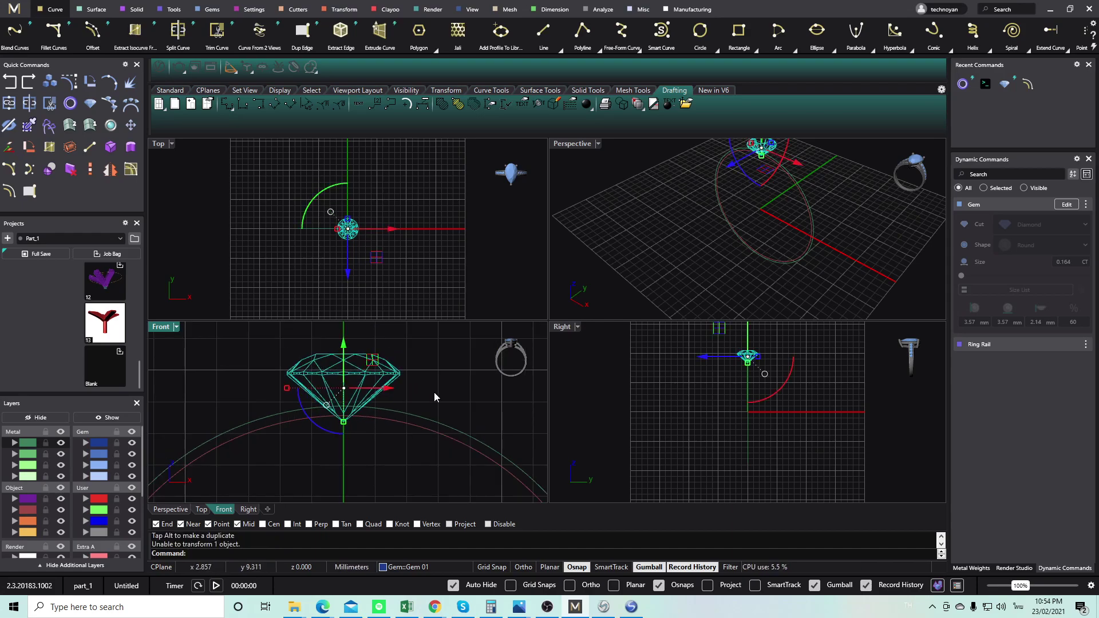
pyautogui.moveTo(433, 393); pyautogui.dragTo(429, 418, button='right')
pyautogui.click(427, 416)
pyautogui.click(344, 397)
pyautogui.moveTo(338, 375); pyautogui.dragTo(338, 363)
pyautogui.scroll(2, 355, 444)
pyautogui.click(355, 444)
pyautogui.press('Escape')
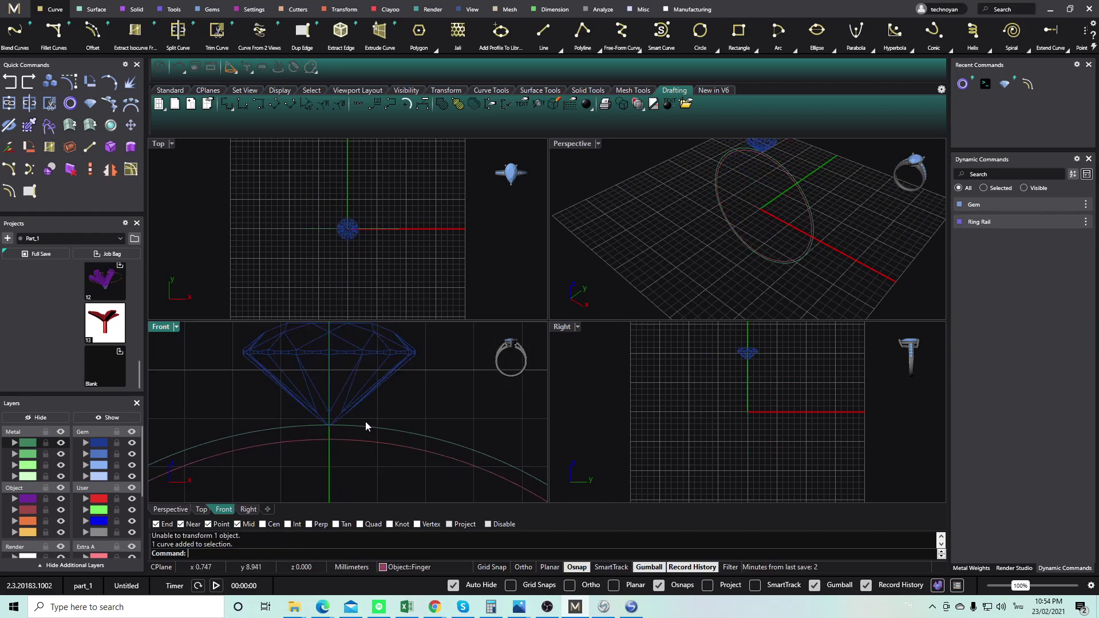
# Inspect the clearance between the gem's tip, the offset curve and the finger rail in the front view.
pyautogui.click(349, 408)
pyautogui.scroll(-2, 390, 413)
pyautogui.press('Escape')
pyautogui.moveTo(400, 414); pyautogui.dragTo(386, 427, button='right')
pyautogui.scroll(-4, 332, 359)
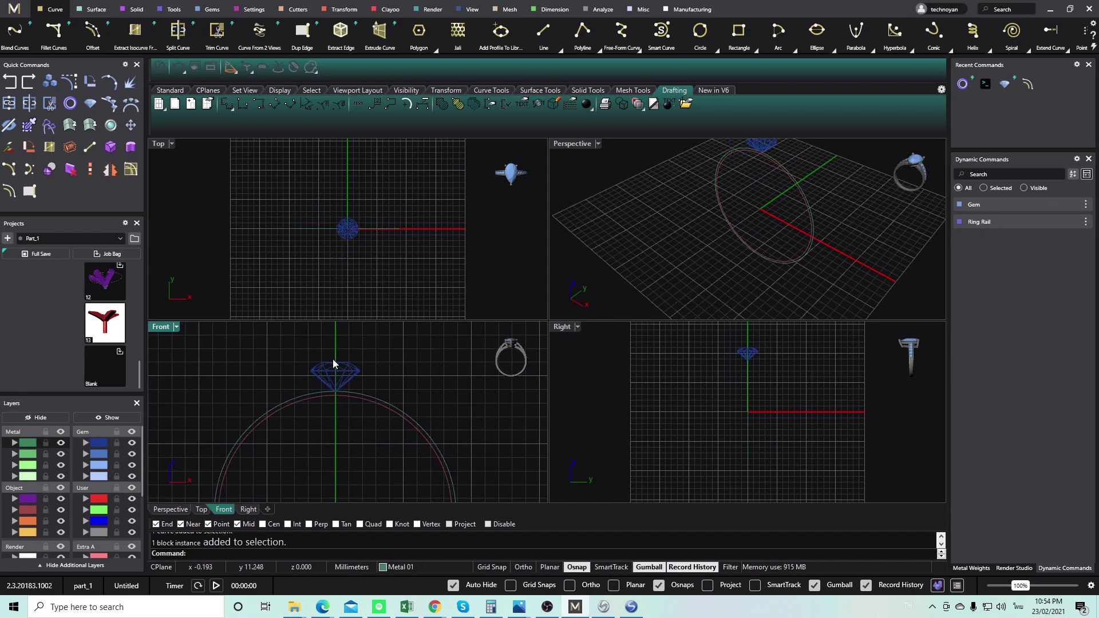
pyautogui.scroll(5, 350, 395)
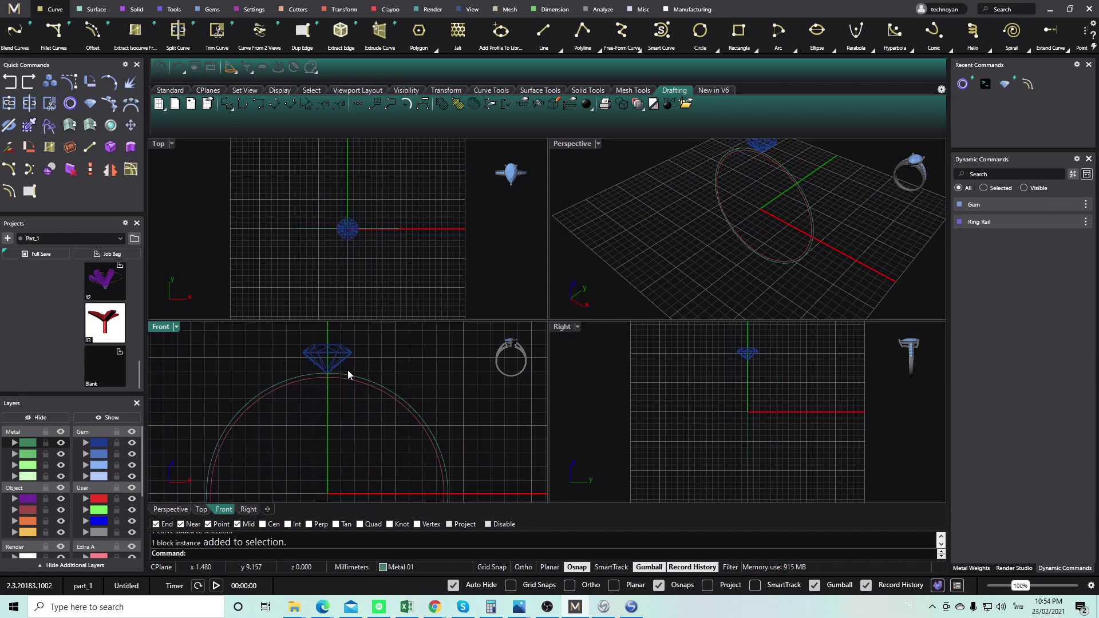
pyautogui.click(336, 434)
pyautogui.click(348, 404)
pyautogui.moveTo(310, 400); pyautogui.dragTo(334, 411, button='right')
pyautogui.click(352, 416)
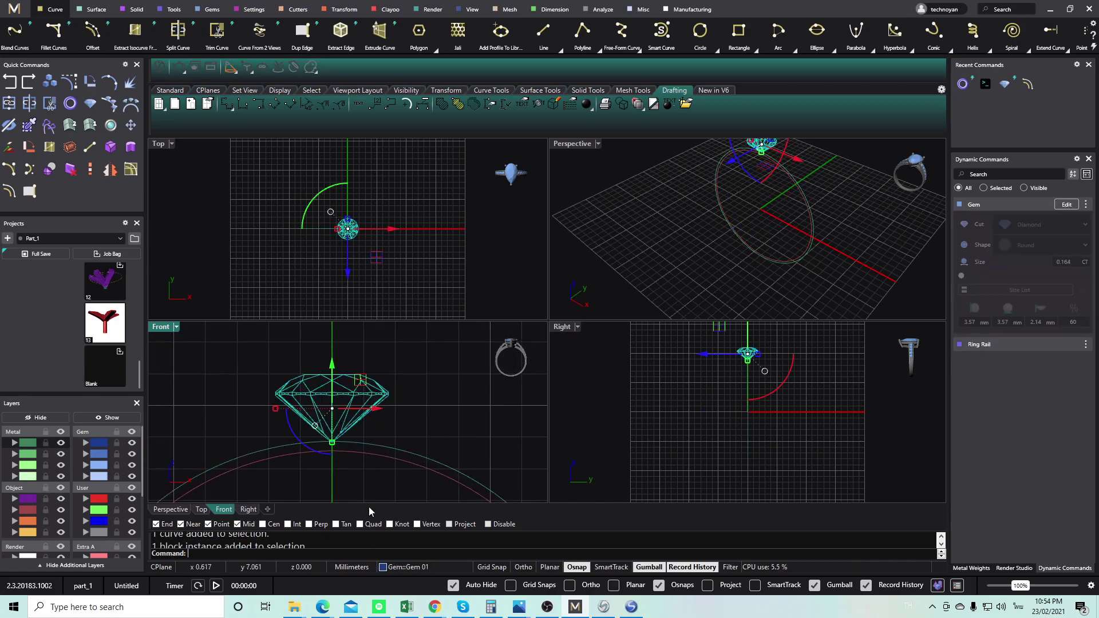
pyautogui.click(362, 477)
pyautogui.click(352, 398)
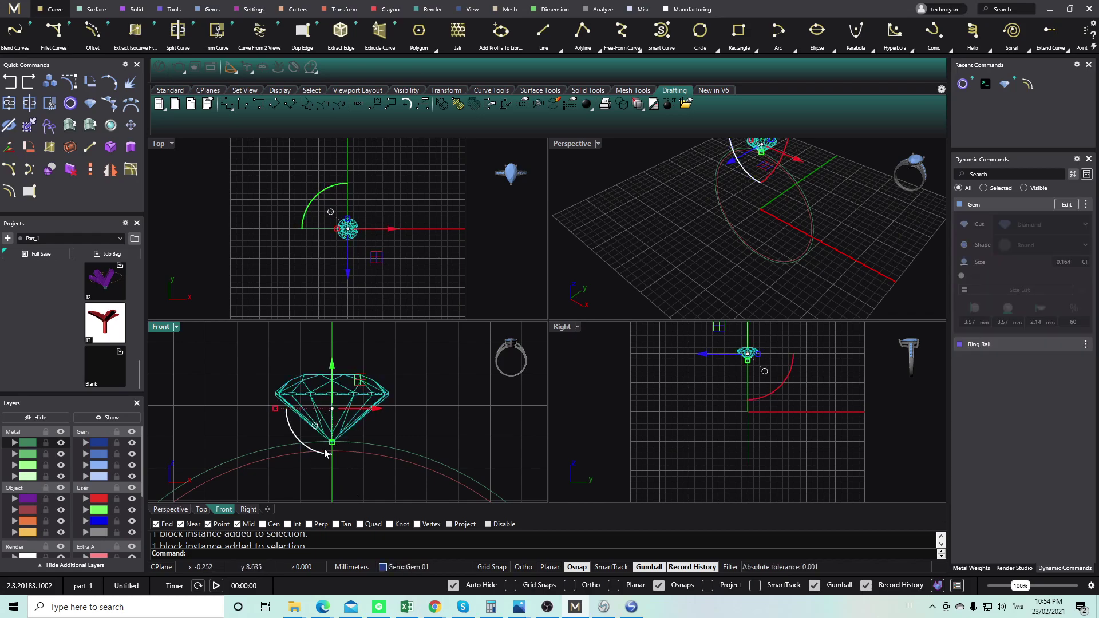
pyautogui.moveTo(372, 391); pyautogui.dragTo(383, 387, button='right')
pyautogui.press('Escape')
pyautogui.scroll(-8, 335, 372)
pyautogui.scroll(-3, 346, 385)
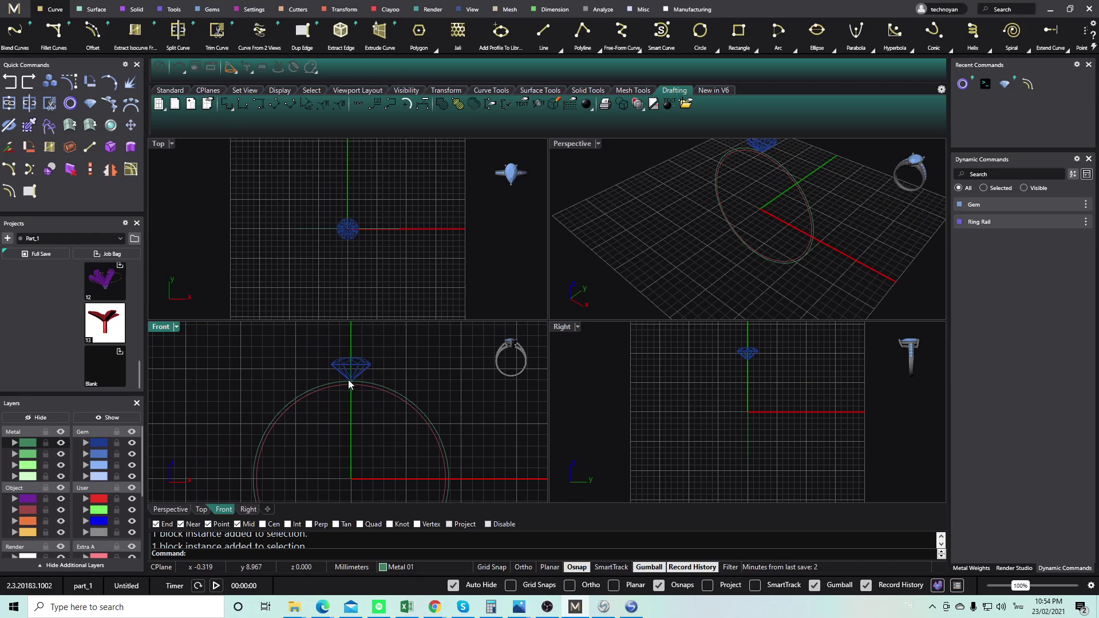
# Raise the gem slightly so its tip clears the outer offset curve.
pyautogui.click(360, 362)
pyautogui.scroll(3, 359, 362)
pyautogui.moveTo(351, 374); pyautogui.dragTo(350, 355)
pyautogui.click(415, 361)
pyautogui.scroll(-8, 370, 350)
pyautogui.moveTo(370, 352); pyautogui.dragTo(363, 346, button='right')
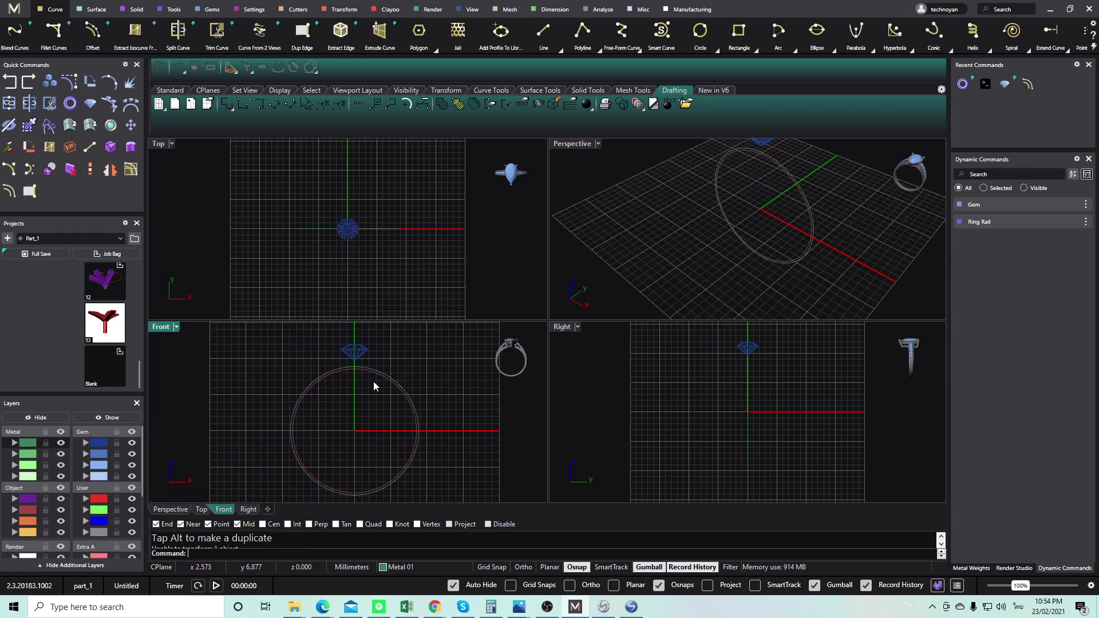
# Create an outside ring rail around the finger rail with a bottom thickness of 1.6 mm.
pyautogui.click(381, 374)
pyautogui.moveTo(361, 391); pyautogui.dragTo(366, 376, button='right')
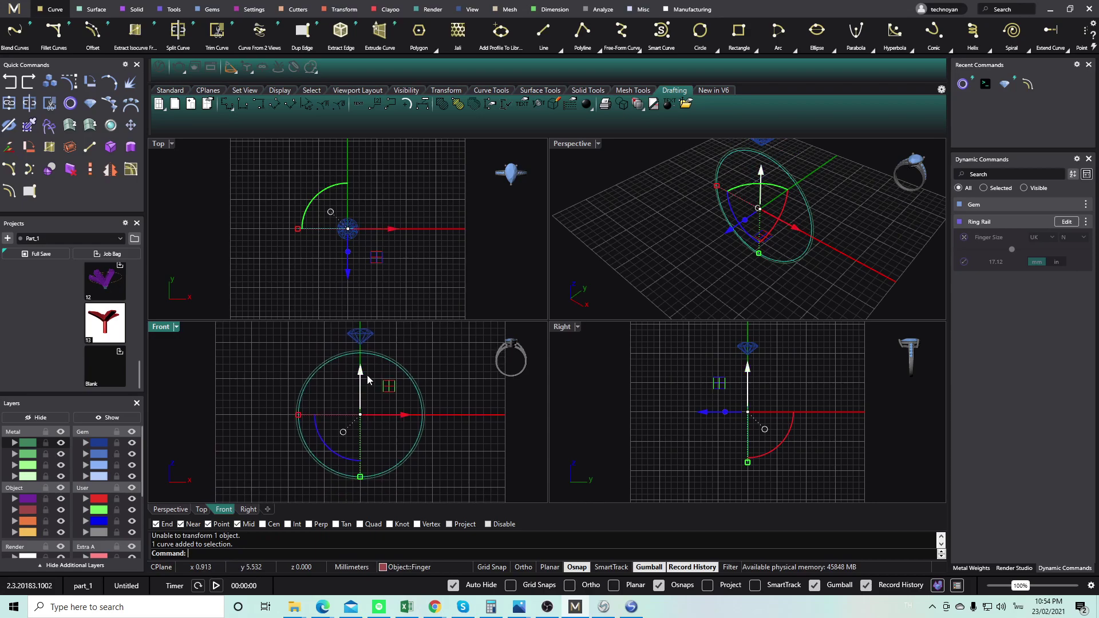
pyautogui.click(171, 10)
pyautogui.click(294, 32)
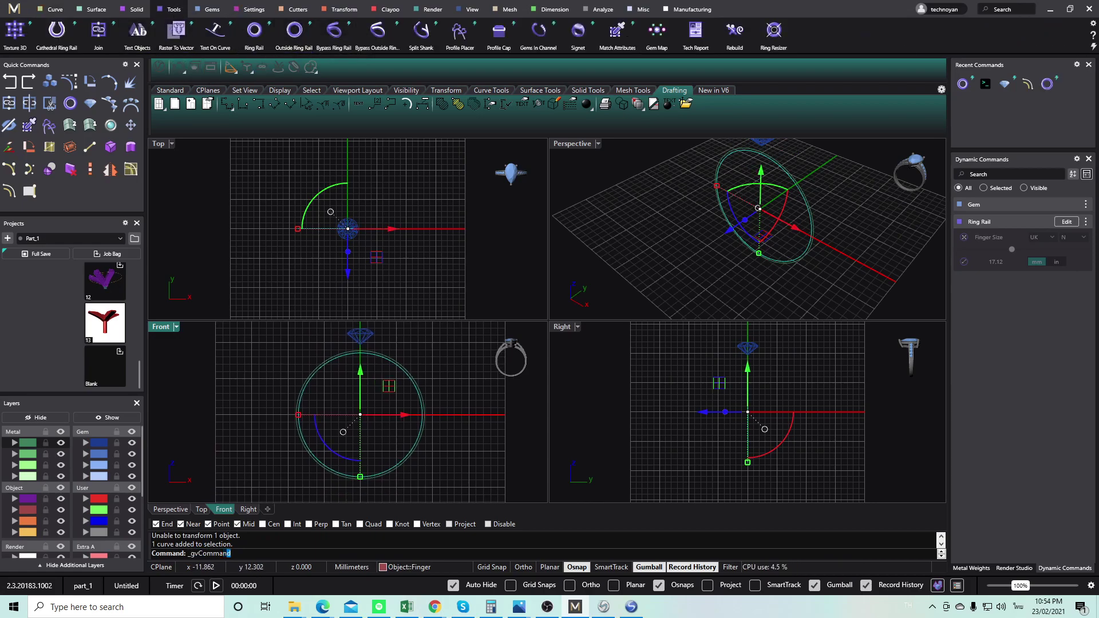
pyautogui.scroll(-2, 343, 423)
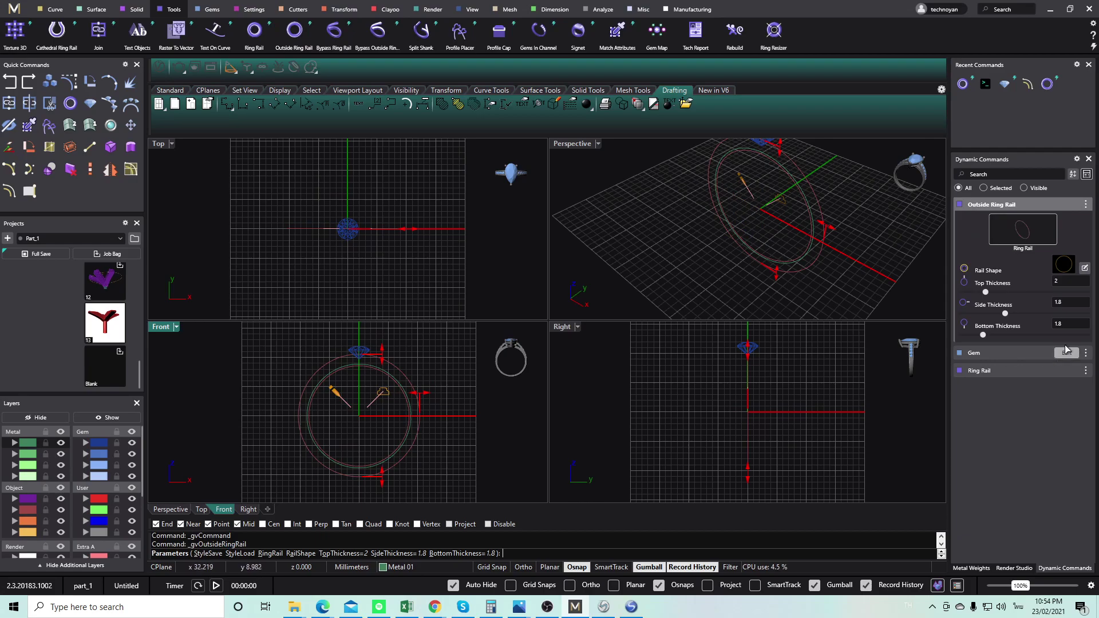
pyautogui.click(1068, 324)
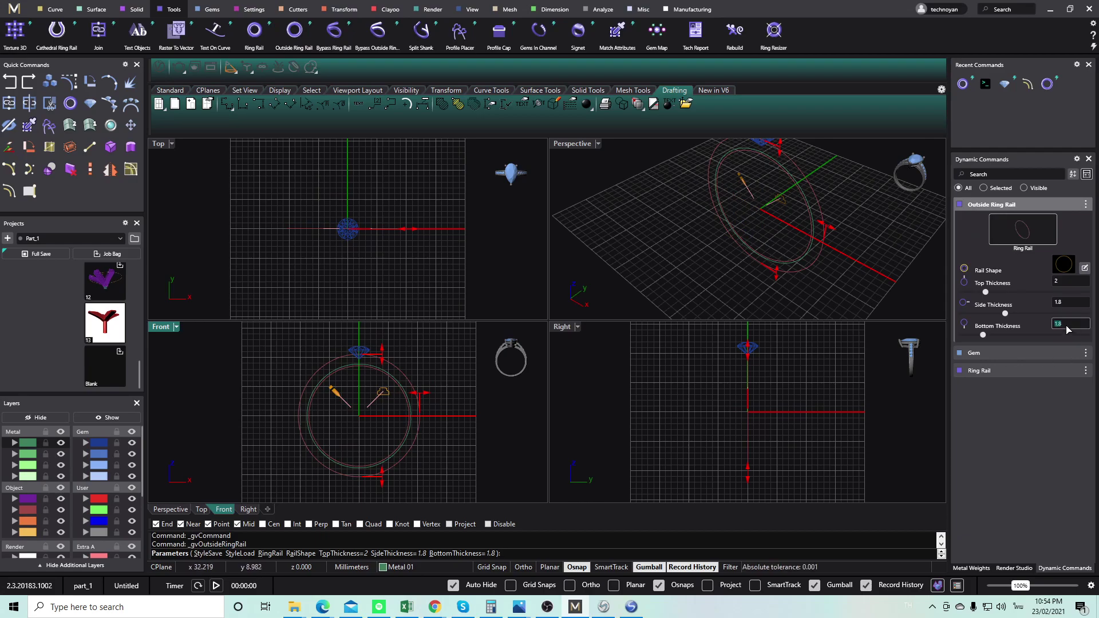
pyautogui.write('1.6')
pyautogui.press('Return')
# Set the outside ring rail's side thickness to 1.7 mm.
pyautogui.click(1065, 307)
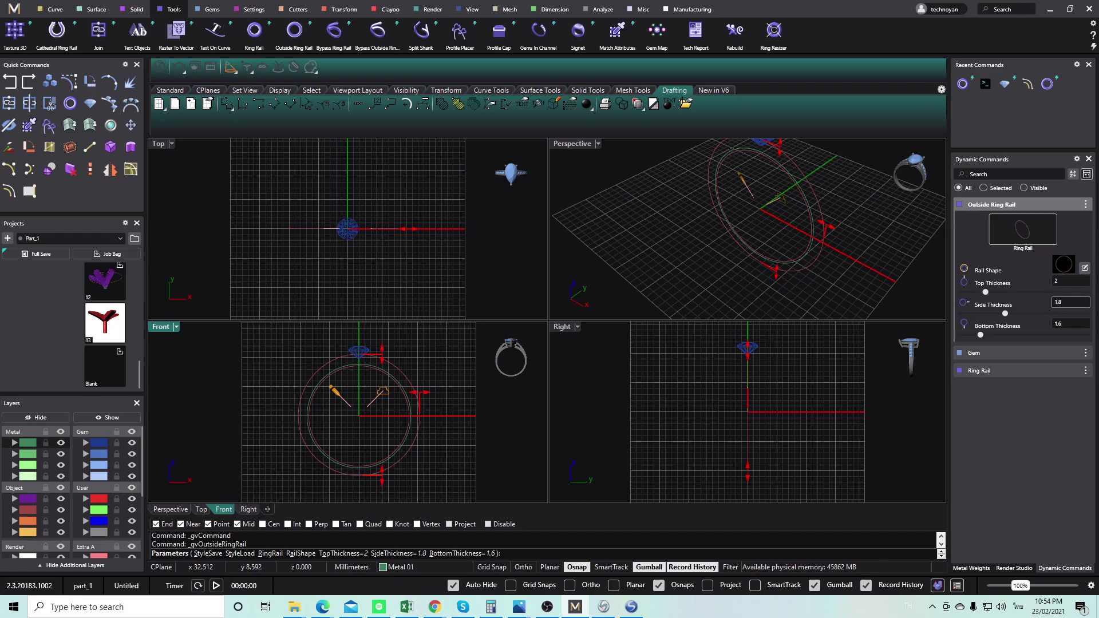
pyautogui.click(1071, 304)
pyautogui.write('1.7')
pyautogui.press('Return')
pyautogui.scroll(4, 412, 426)
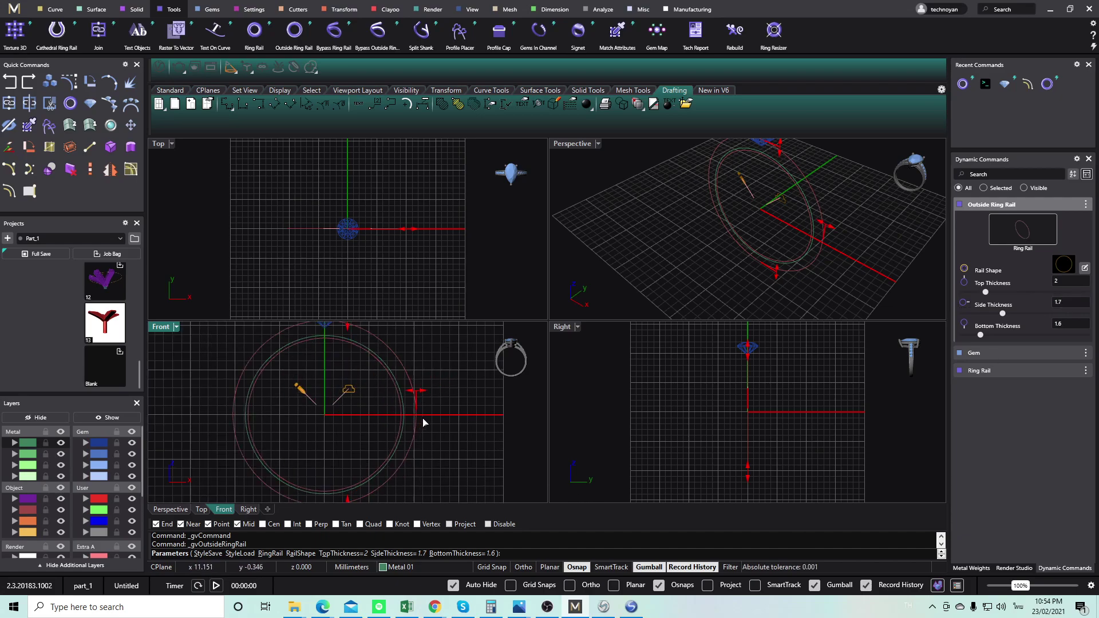
pyautogui.scroll(-5, 403, 428)
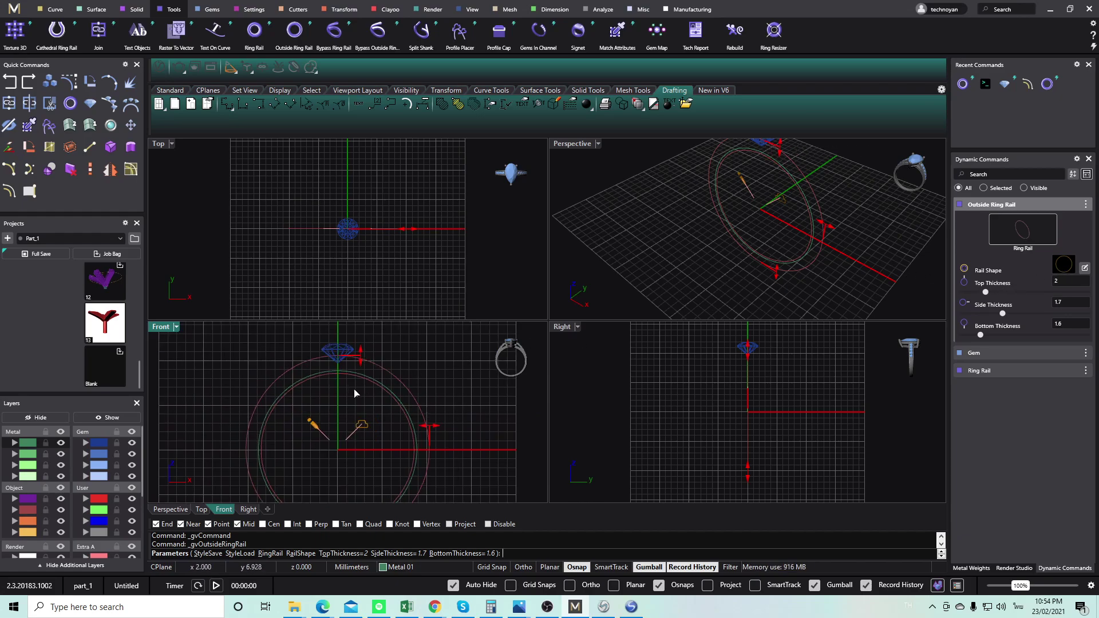
# Increase the outside ring rail's top thickness to 2.7 mm and finish the rail.
pyautogui.moveTo(358, 355); pyautogui.dragTo(375, 381)
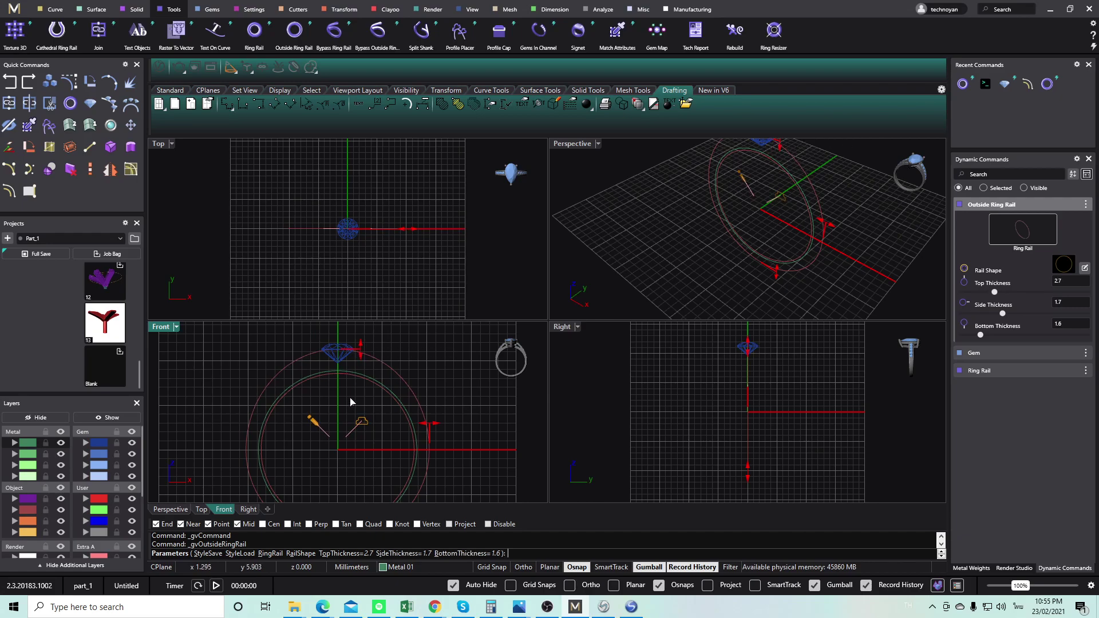
pyautogui.moveTo(356, 368); pyautogui.dragTo(360, 393, button='right')
pyautogui.rightClick(360, 392)
pyautogui.scroll(6, 345, 378)
pyautogui.scroll(-6, 375, 382)
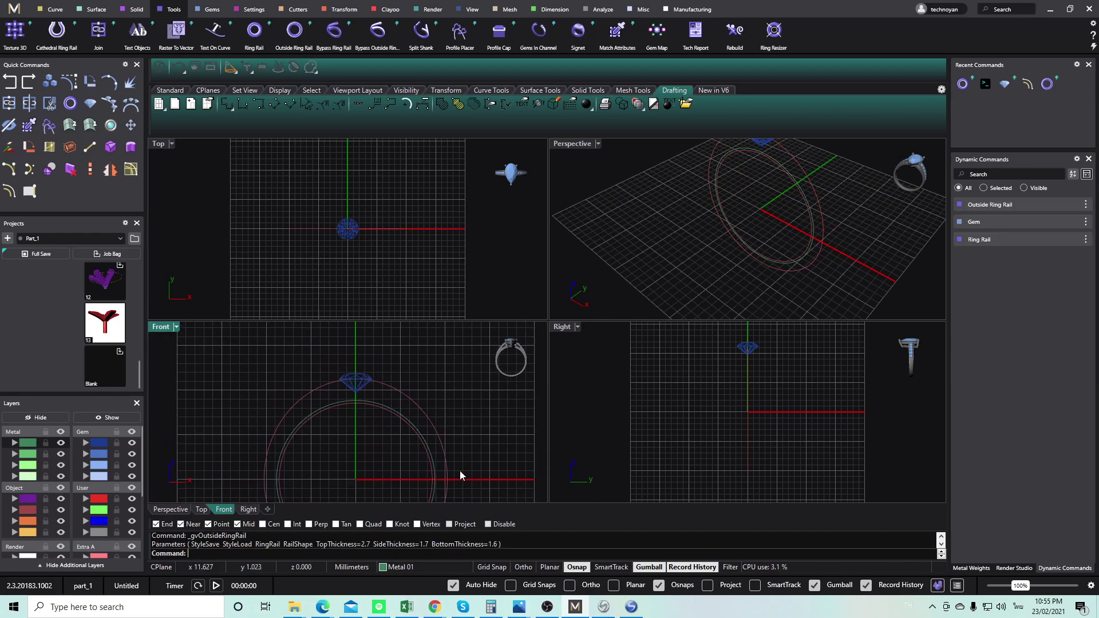
pyautogui.scroll(-2, 391, 363)
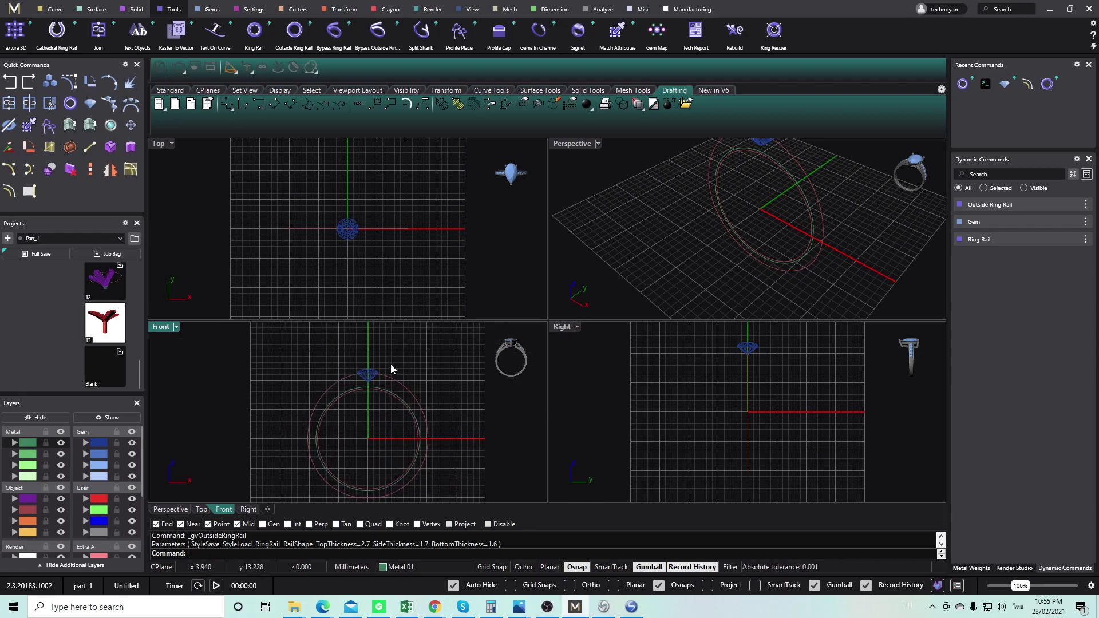
pyautogui.scroll(3, 399, 402)
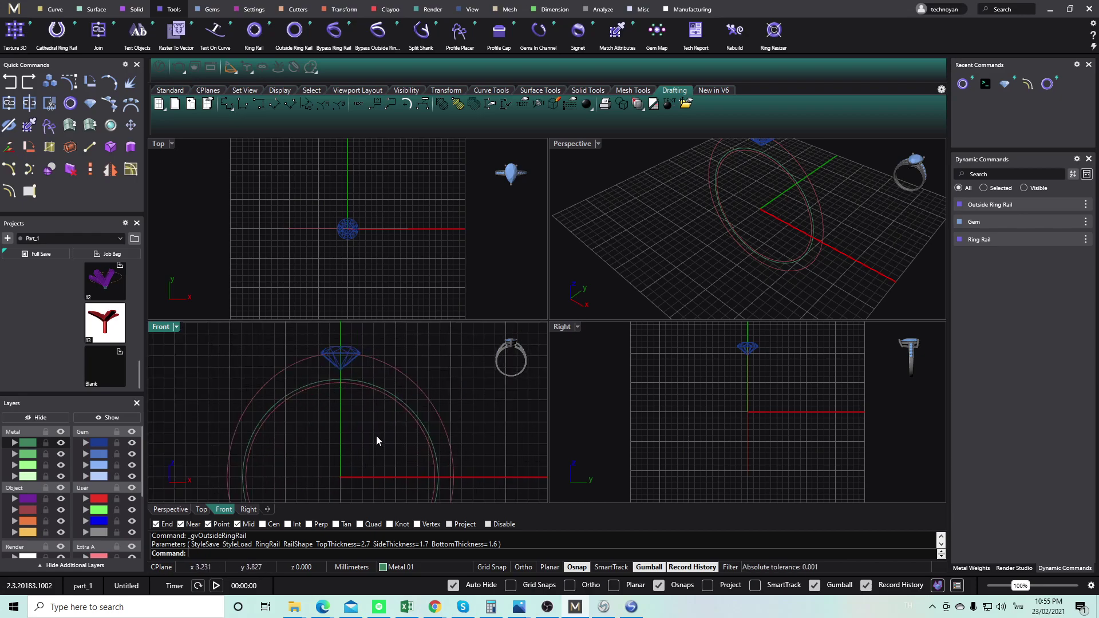
# Raise the gem vertically so its girdle sits above the top of the outside ring rail.
pyautogui.click(346, 360)
pyautogui.scroll(2, 333, 397)
pyautogui.moveTo(332, 392); pyautogui.dragTo(332, 380)
pyautogui.click(397, 381)
pyautogui.scroll(-8, 357, 359)
pyautogui.moveTo(360, 435); pyautogui.dragTo(358, 410, button='right')
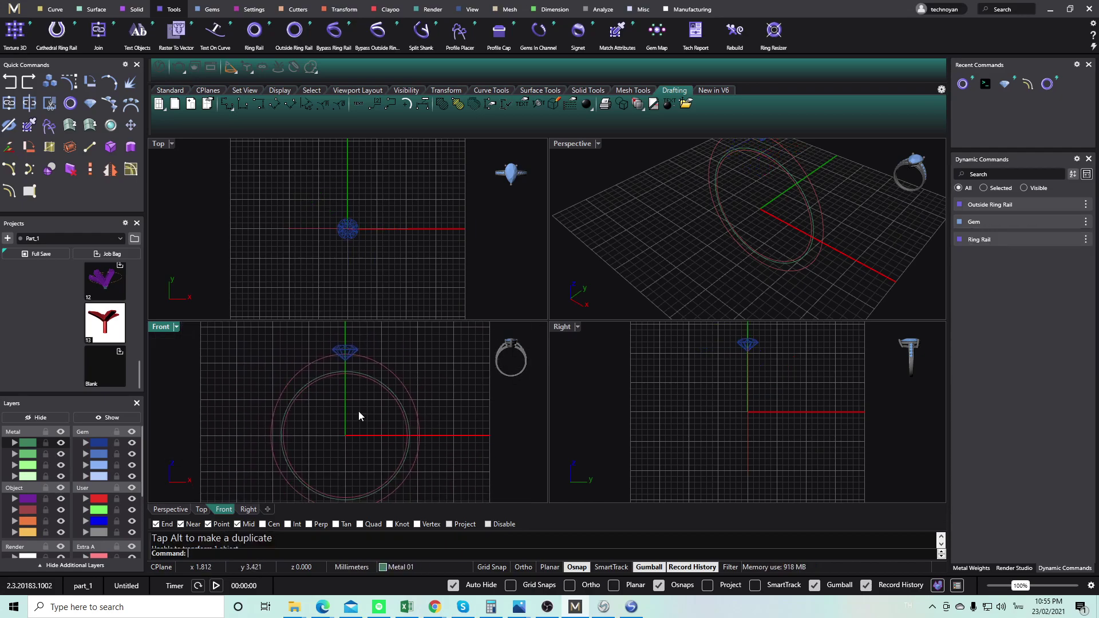
# Lower the gem slightly so more of its pavilion sits inside the outside ring rail.
pyautogui.scroll(4, 379, 360)
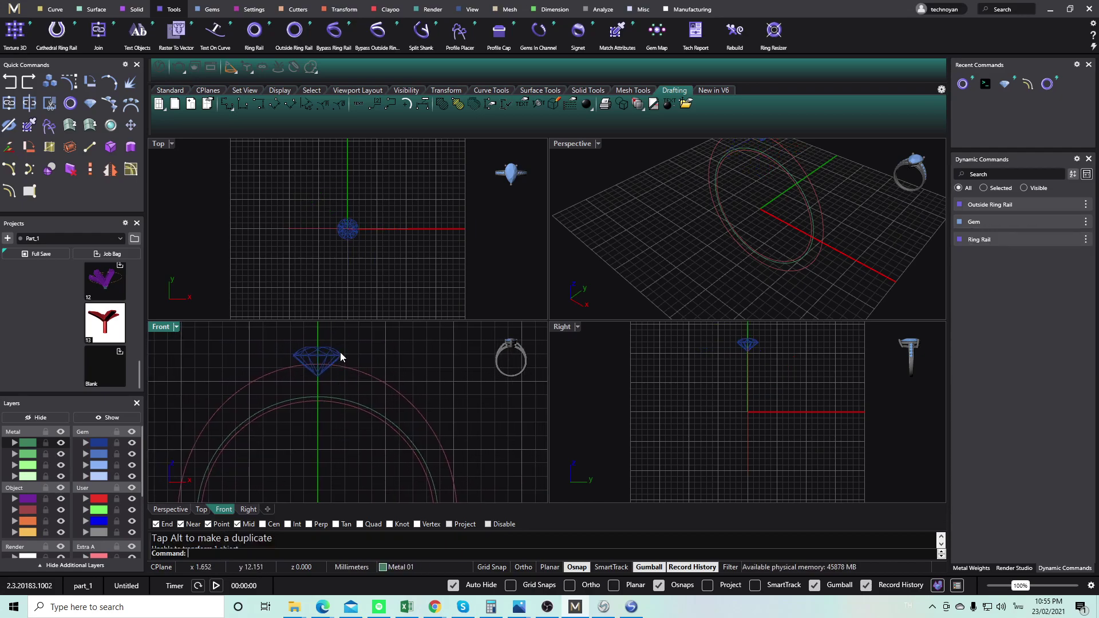
pyautogui.click(314, 352)
pyautogui.moveTo(320, 347); pyautogui.dragTo(319, 356)
pyautogui.click(417, 359)
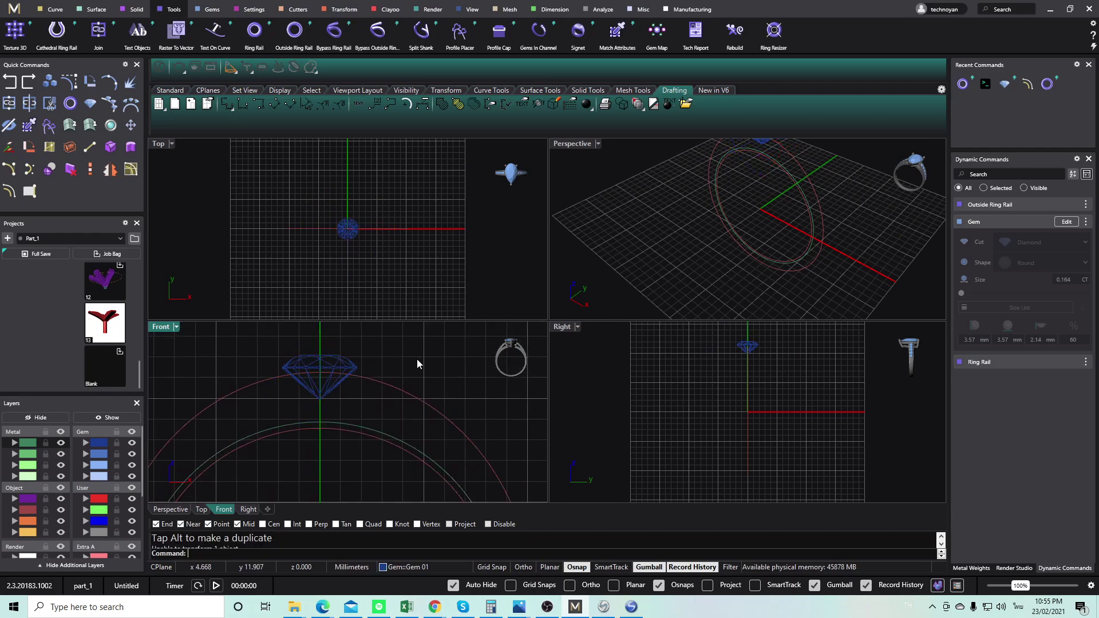
pyautogui.scroll(-6, 350, 373)
pyautogui.scroll(-5, 350, 385)
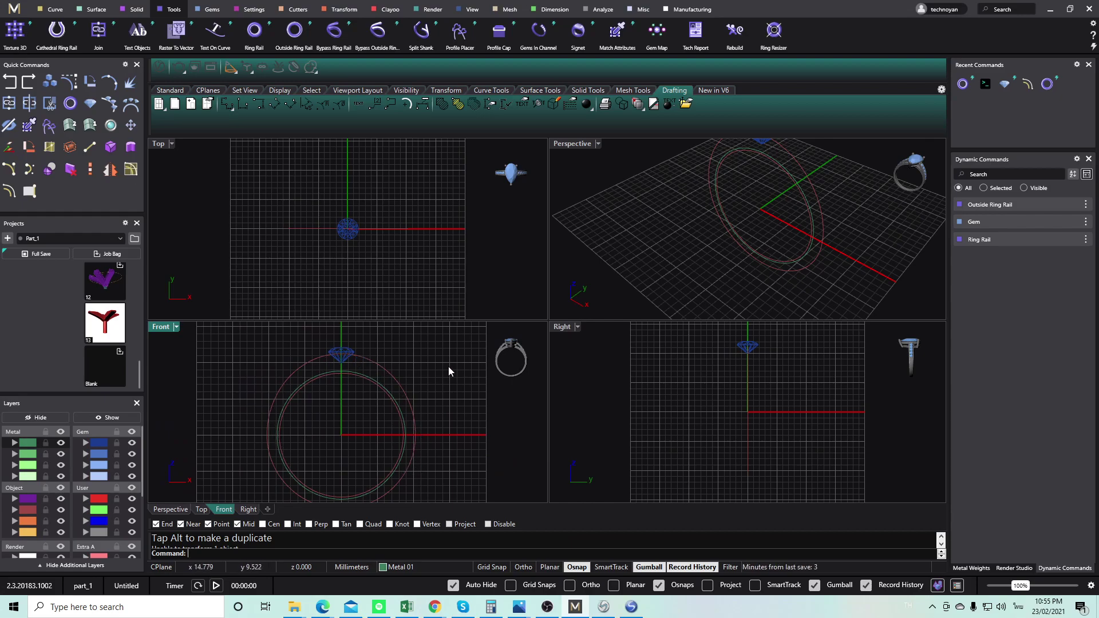
# Fine-tune the gem's height in the front view by nudging it up very slightly.
pyautogui.scroll(3, 324, 379)
pyautogui.click(344, 408)
pyautogui.scroll(8, 359, 393)
pyautogui.scroll(-2, 359, 404)
pyautogui.click(360, 407)
pyautogui.click(345, 372)
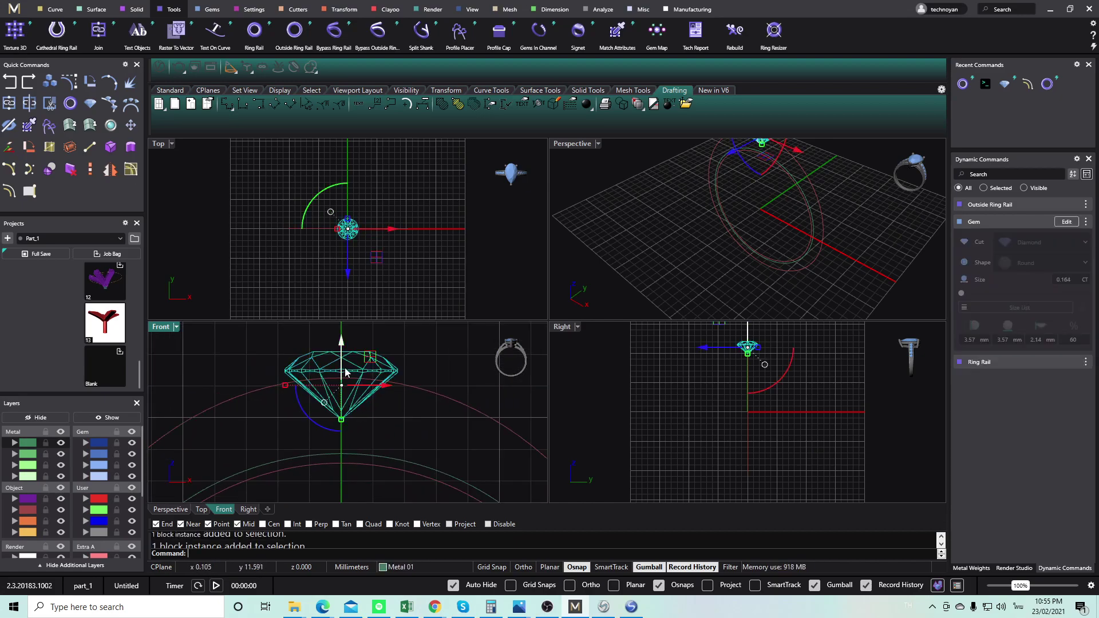
pyautogui.moveTo(345, 372); pyautogui.dragTo(342, 365)
pyautogui.click(432, 365)
pyautogui.moveTo(363, 394); pyautogui.dragTo(360, 380, button='right')
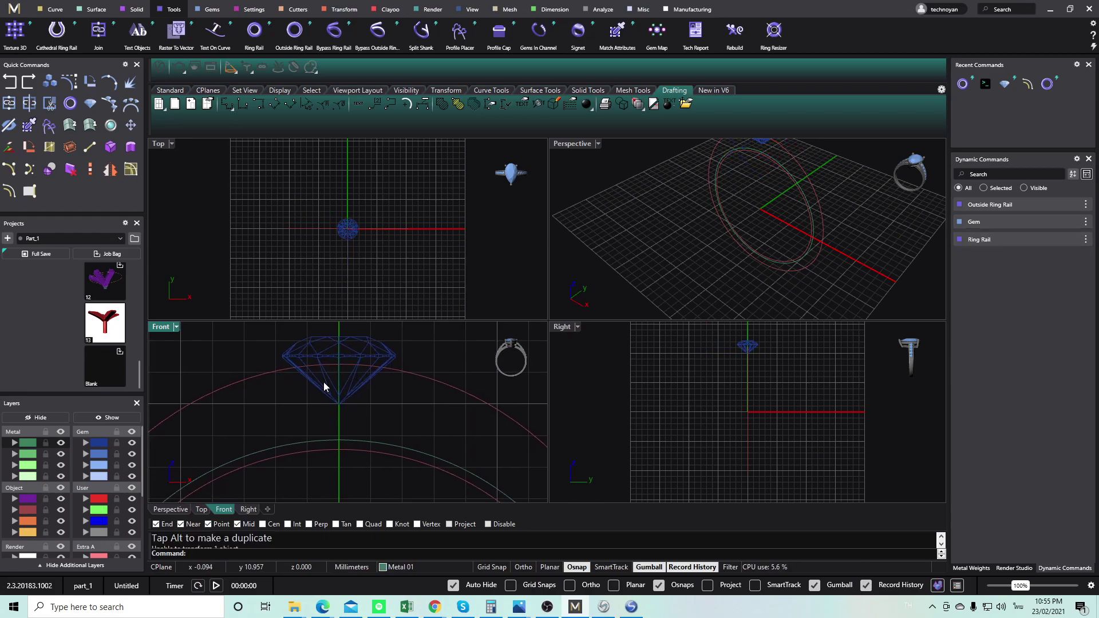
pyautogui.click(364, 393)
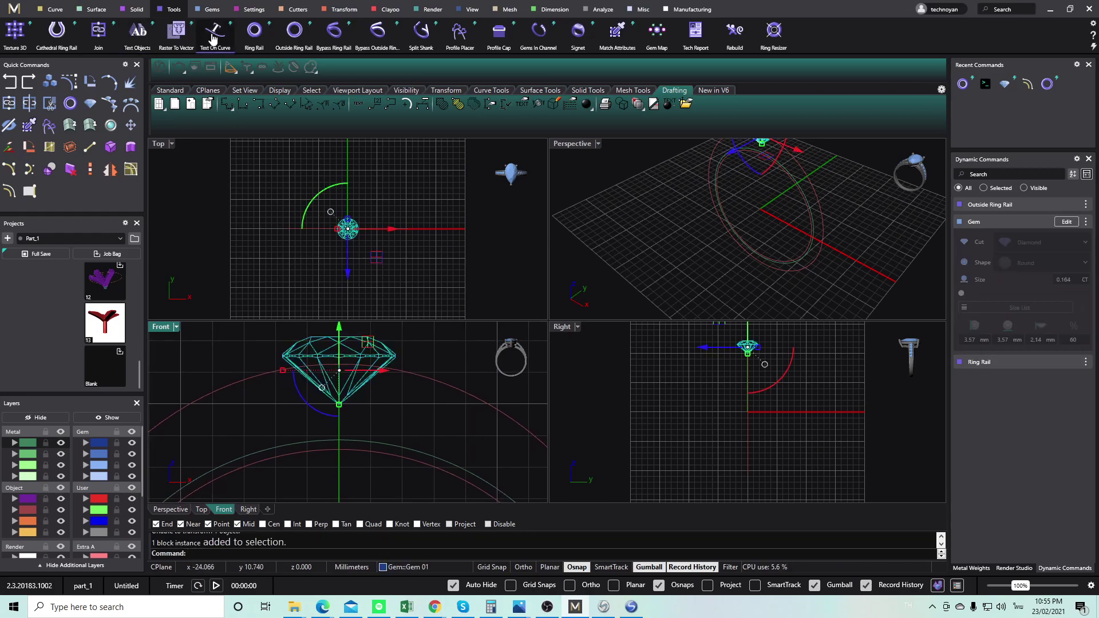
pyautogui.click(254, 9)
pyautogui.click(220, 31)
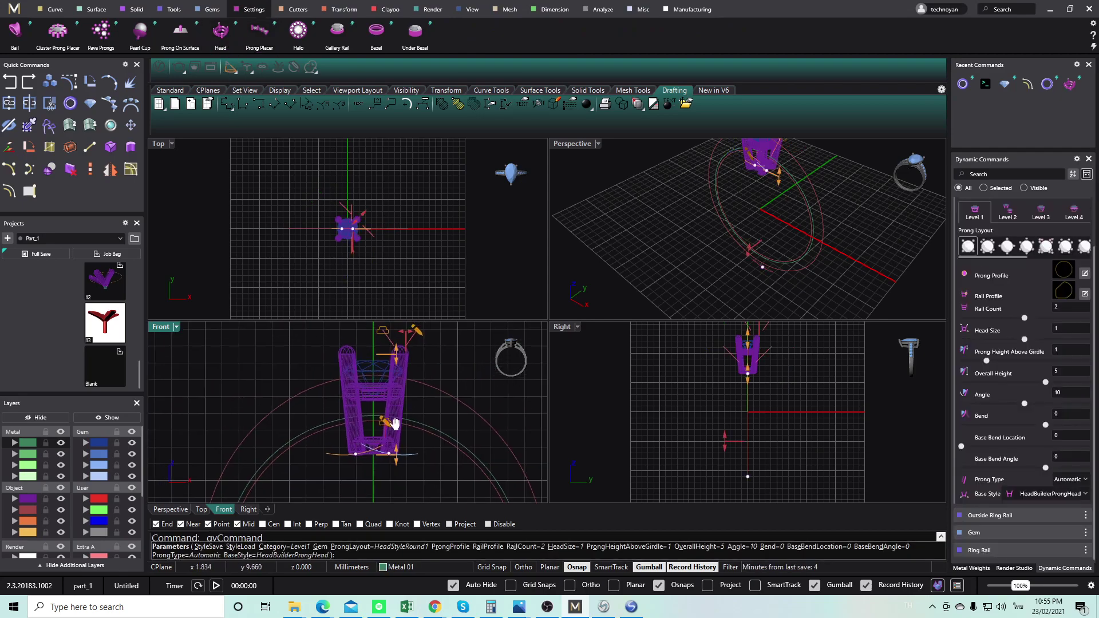
pyautogui.click(415, 32)
pyautogui.press('Escape')
pyautogui.click(366, 452)
pyautogui.press('Delete')
# Add a four-prong head to the gem and shorten its overall height to 3.25 mm.
pyautogui.click(356, 401)
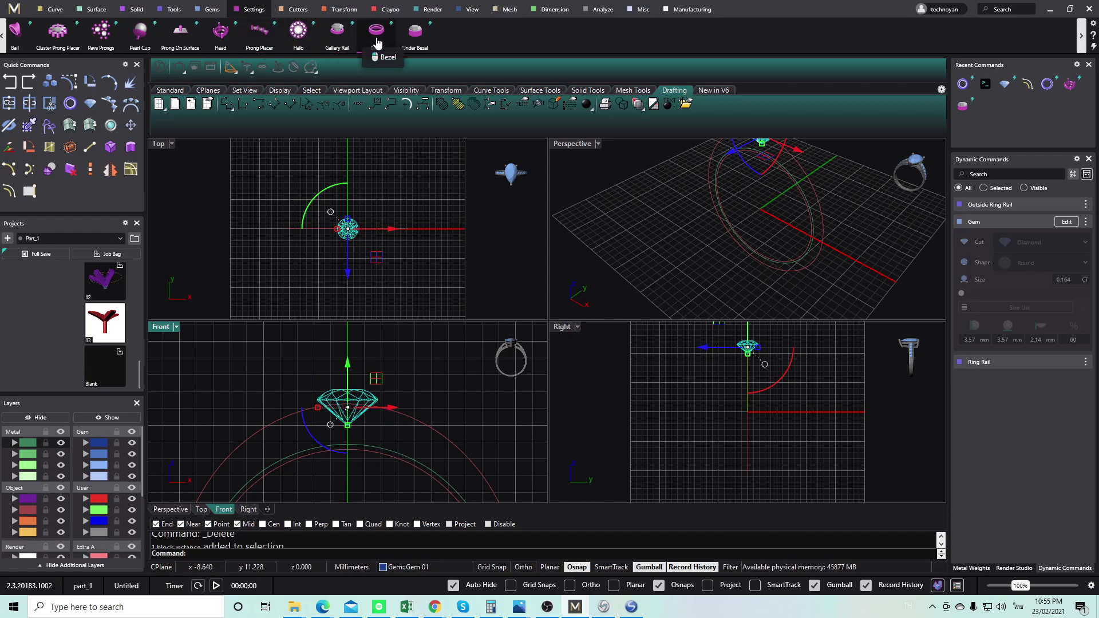
pyautogui.click(221, 31)
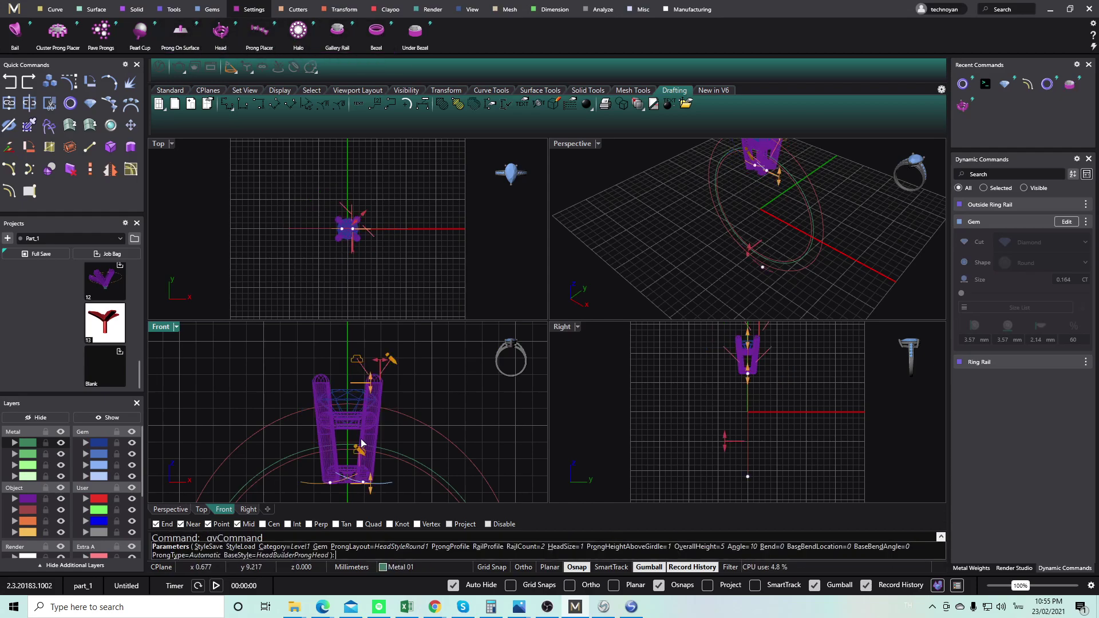
pyautogui.moveTo(371, 482); pyautogui.dragTo(372, 453)
pyautogui.scroll(10, 377, 392)
pyautogui.moveTo(377, 395); pyautogui.dragTo(389, 410, button='right')
pyautogui.scroll(-3, 388, 395)
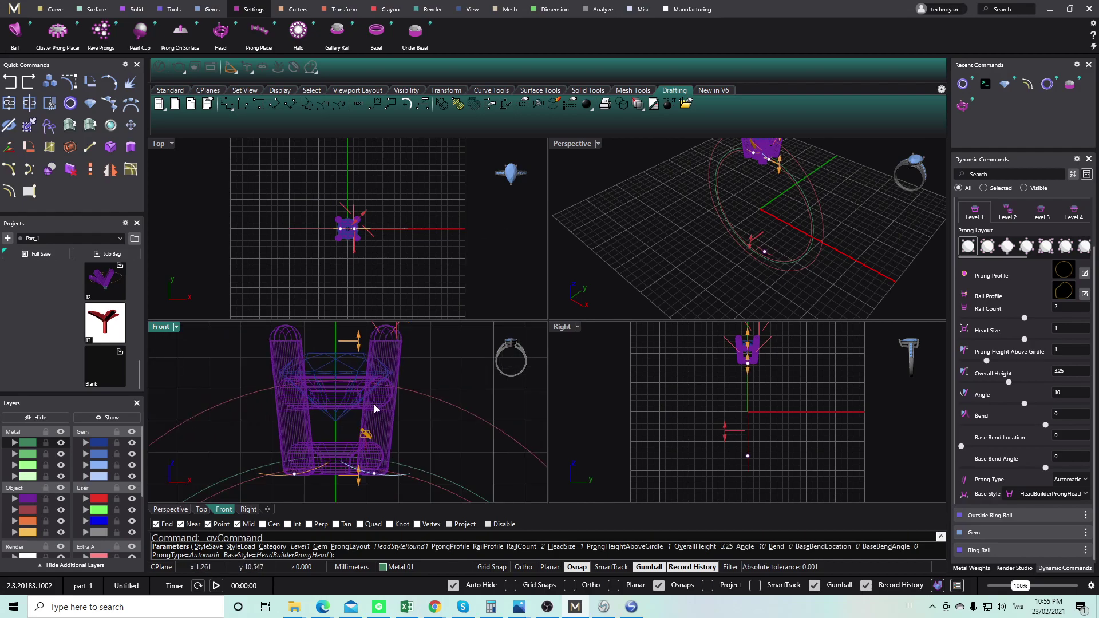
# Change the head's rail profile to Square Chamfer gift from the GalleryRail library.
pyautogui.click(1067, 290)
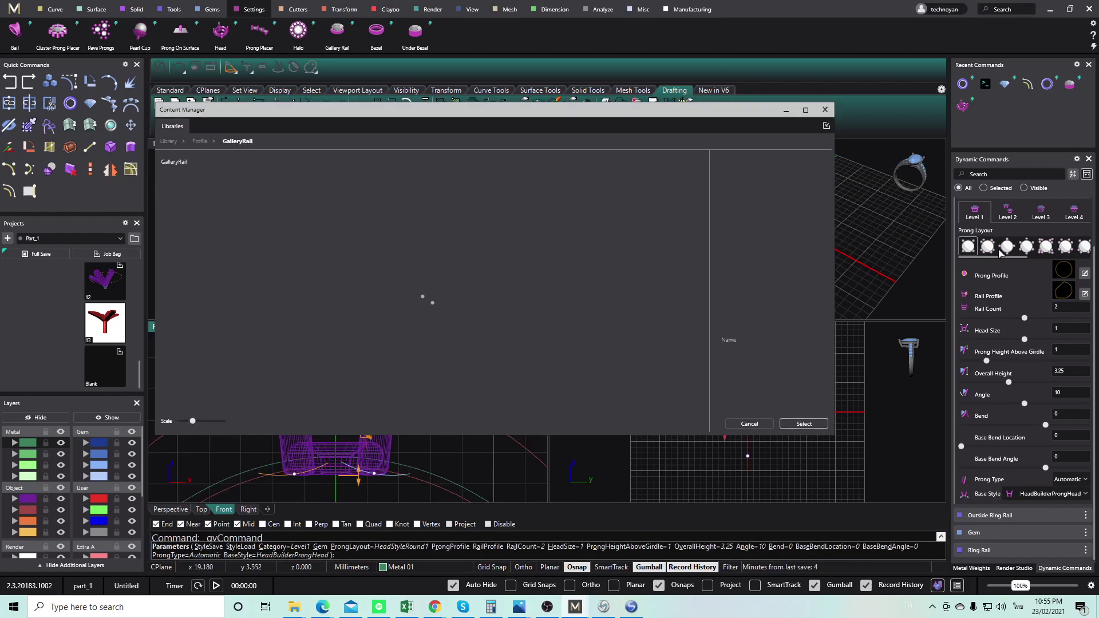
pyautogui.click(474, 212)
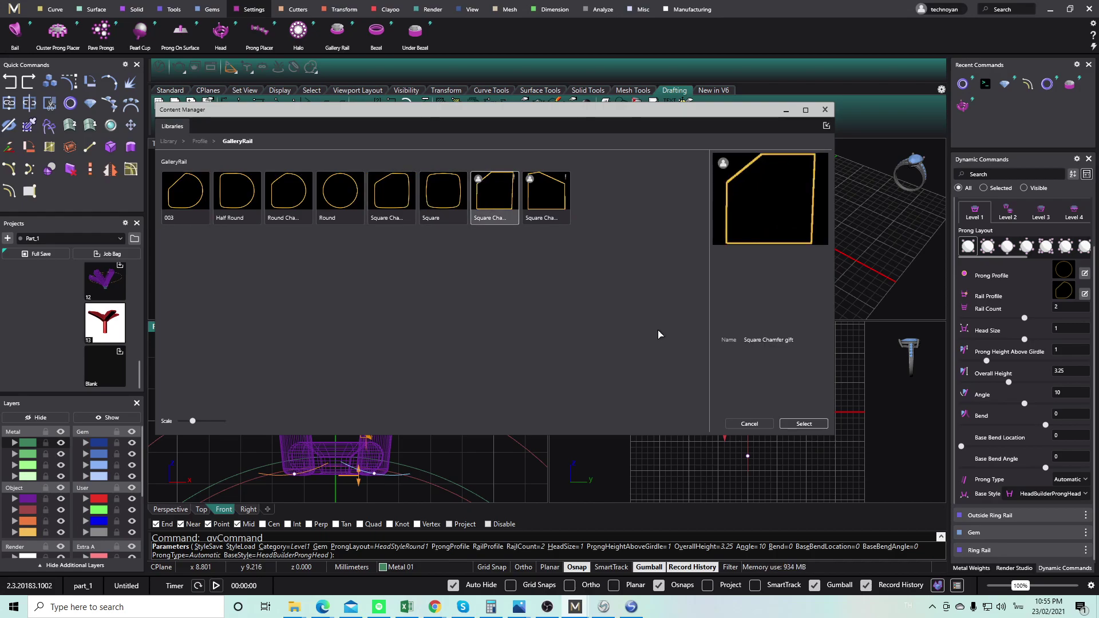
pyautogui.click(803, 424)
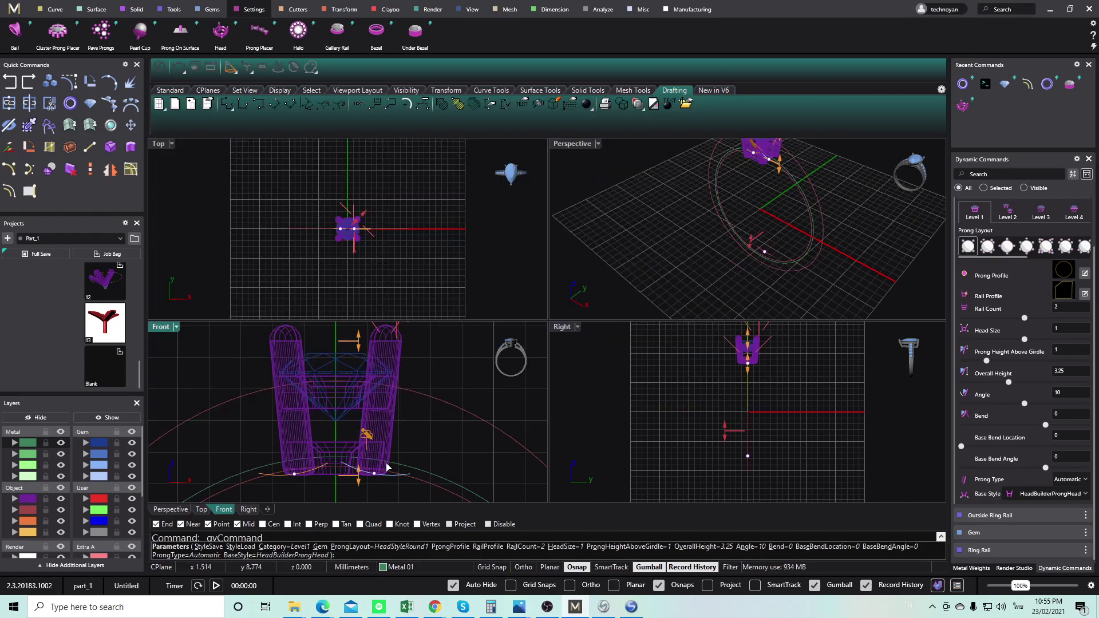
# Reduce the head's overall height to 3.15 mm so its base fits the finger rail.
pyautogui.moveTo(351, 477); pyautogui.dragTo(352, 474)
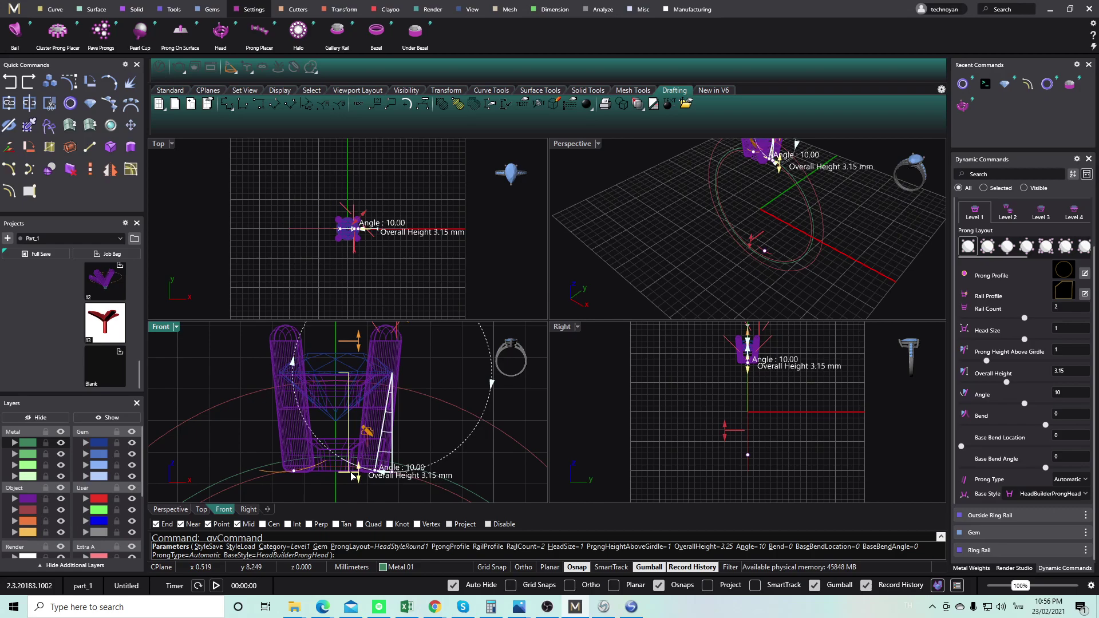
pyautogui.scroll(4, 360, 446)
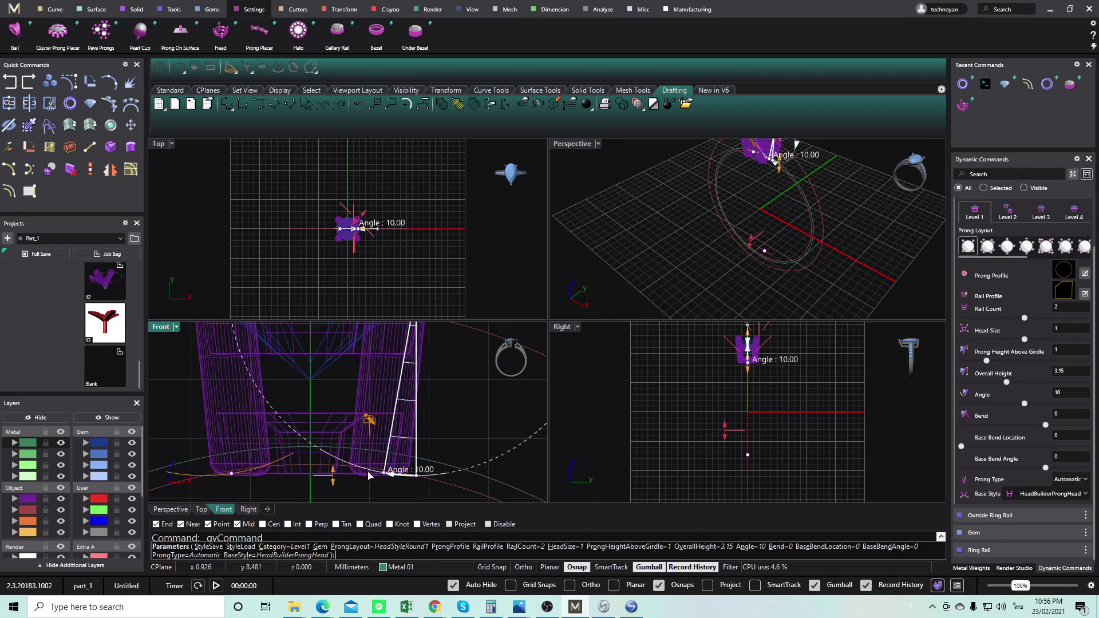
pyautogui.scroll(-3, 584, 433)
pyautogui.scroll(-4, 453, 439)
pyautogui.moveTo(383, 478)
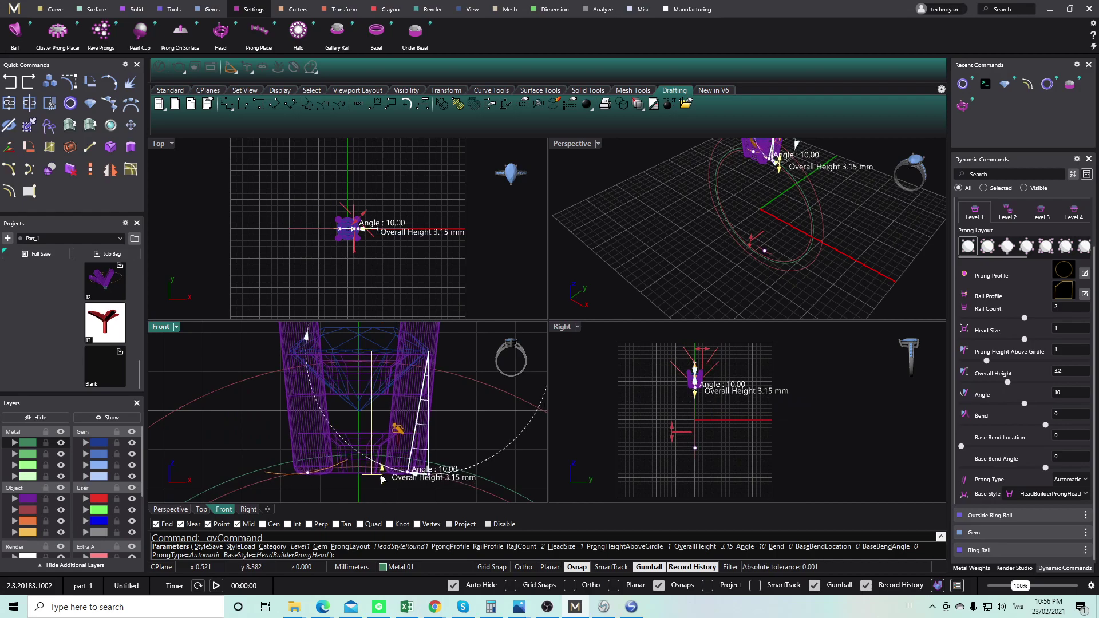
pyautogui.click(407, 434)
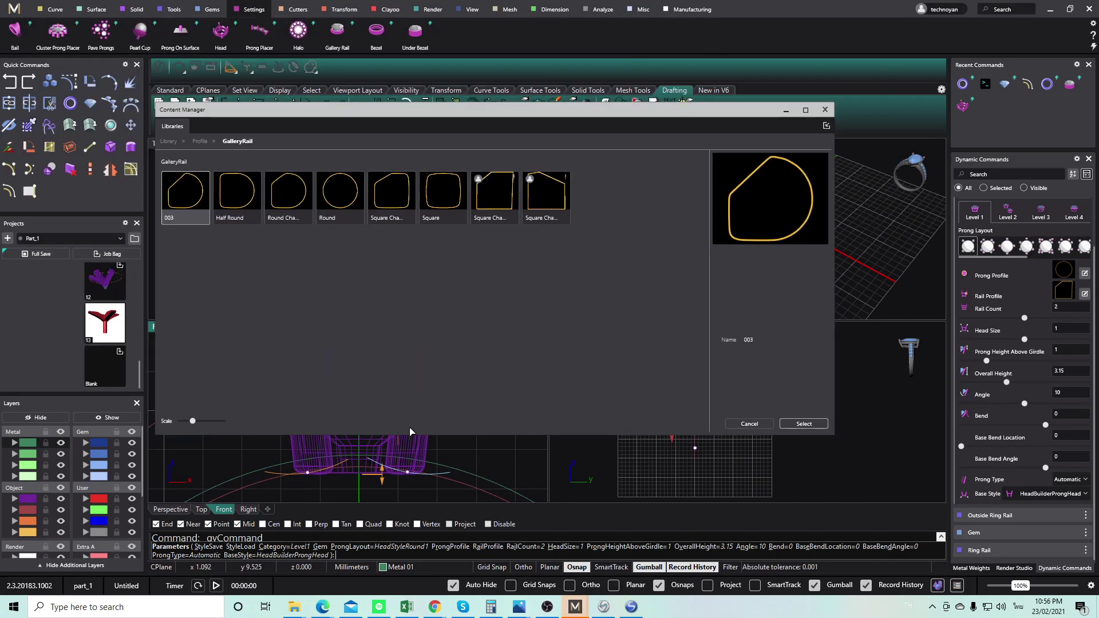
pyautogui.click(824, 109)
# Lower the head's prong height above the girdle to 0.85 mm.
pyautogui.scroll(-3, 322, 377)
pyautogui.moveTo(373, 364)
pyautogui.moveTo(373, 364); pyautogui.dragTo(373, 369)
pyautogui.scroll(1, 1014, 399)
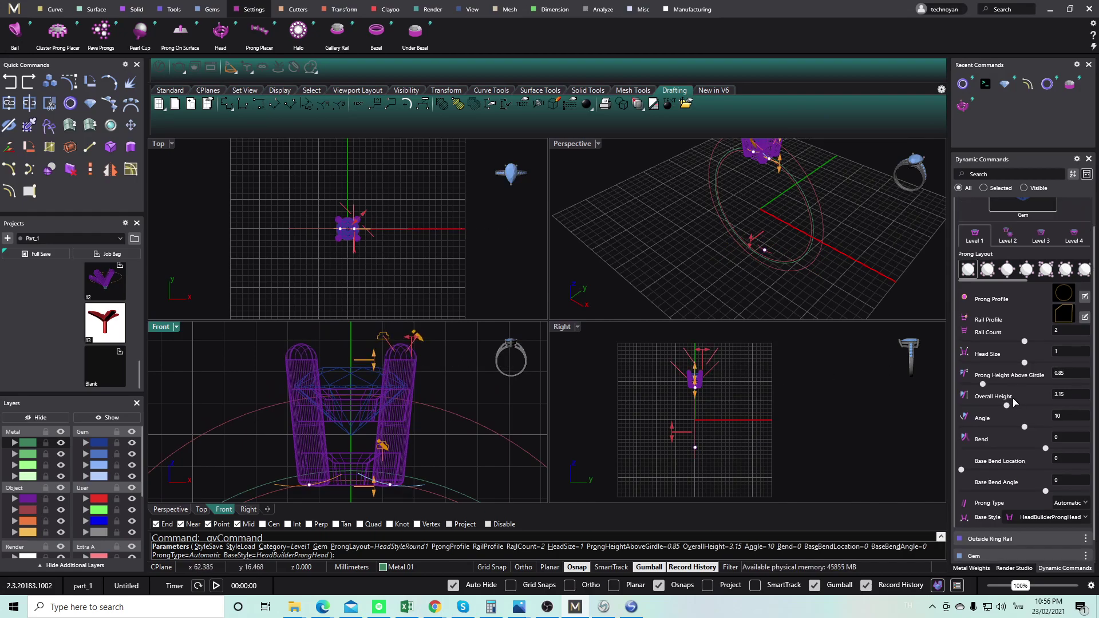
# Set the head's rail thickness to 0.9 mm in the second-level settings.
pyautogui.click(1008, 236)
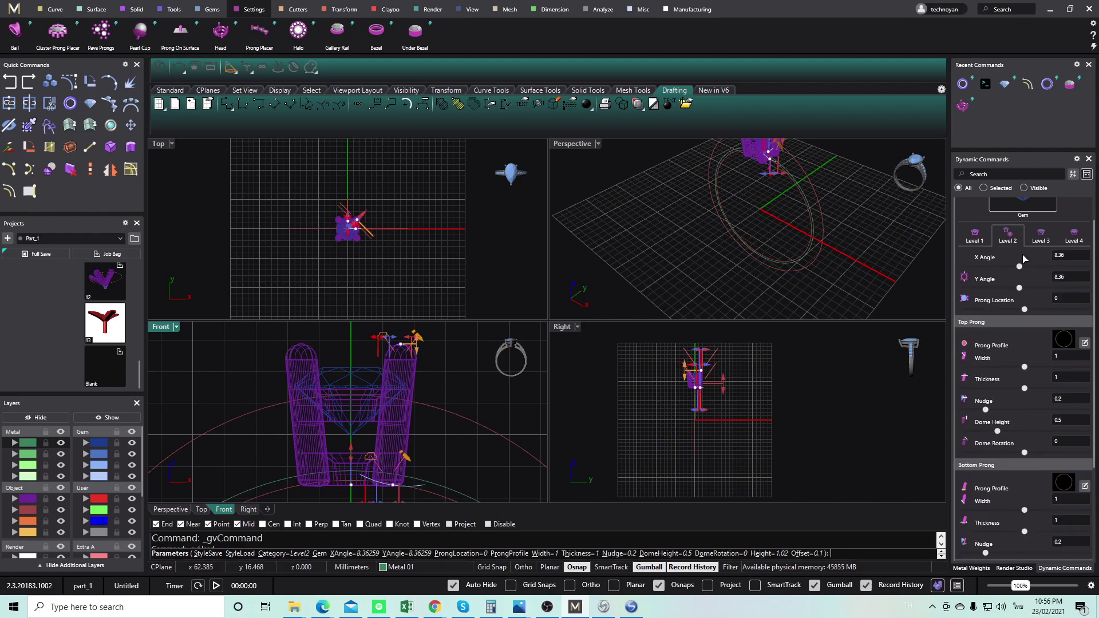
pyautogui.scroll(-5, 992, 412)
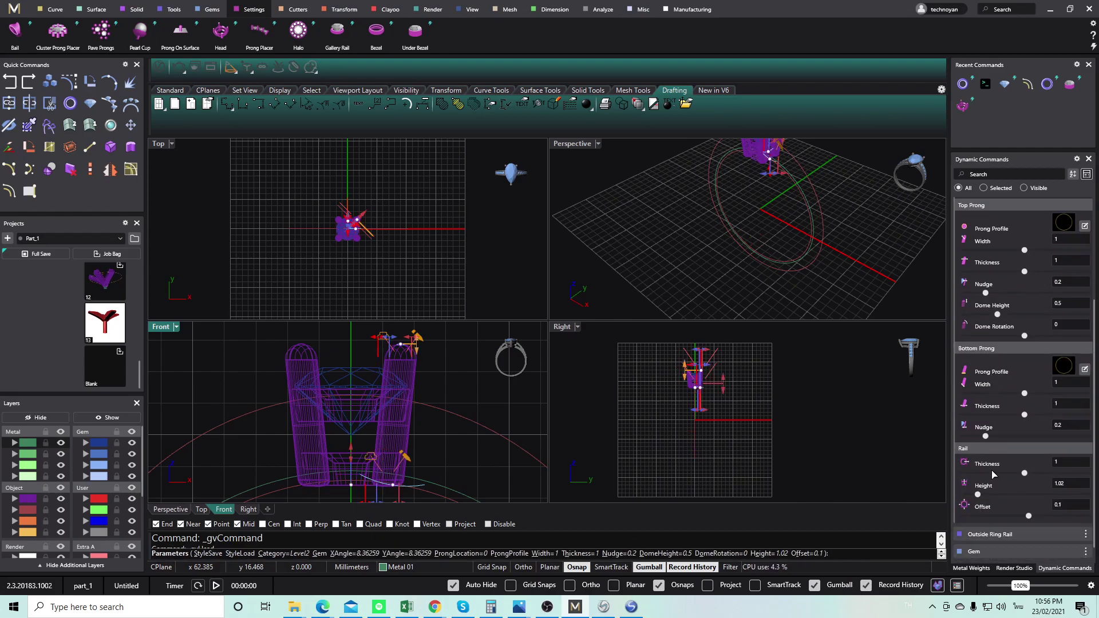
pyautogui.moveTo(1028, 477); pyautogui.dragTo(1011, 474)
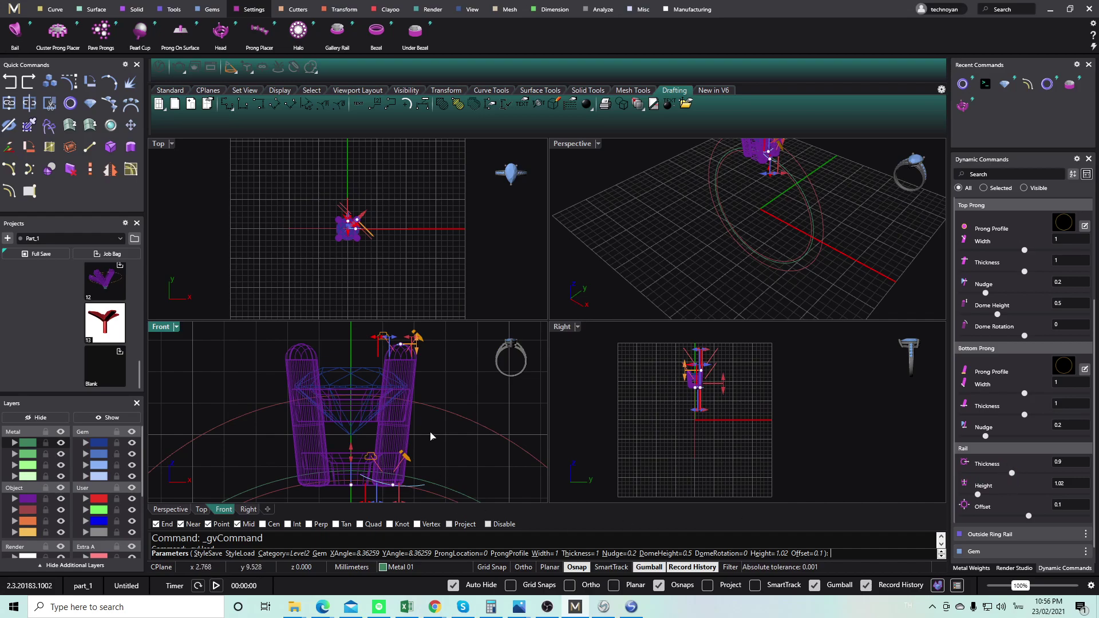
# Set the bottom prongs' nudge to 0.1 mm and their width to 1.1 mm.
pyautogui.scroll(-2, 409, 434)
pyautogui.moveTo(407, 434); pyautogui.dragTo(398, 406, button='right')
pyautogui.scroll(4, 380, 468)
pyautogui.click(374, 455)
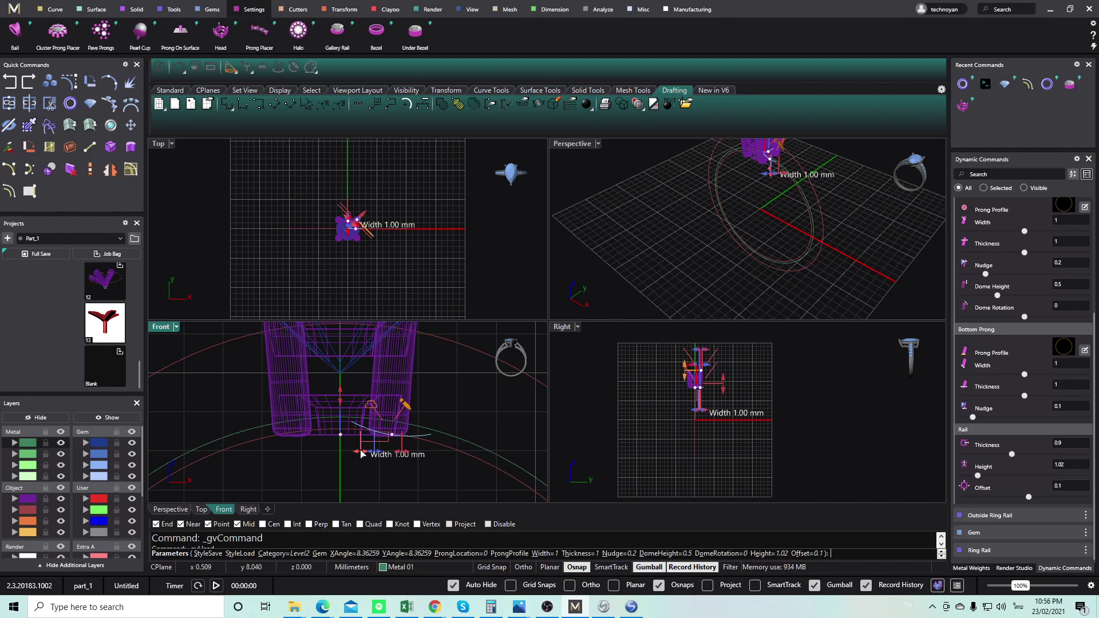
pyautogui.click(357, 454)
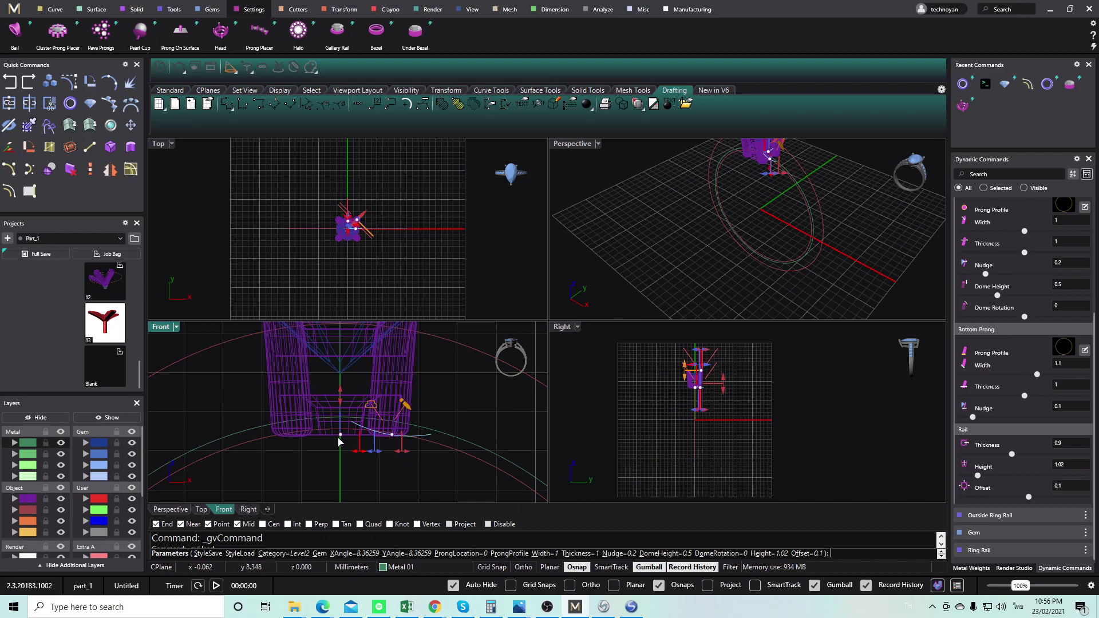
# Set the nudge of the head's bottom prongs to 0.01 mm.
pyautogui.scroll(5, 341, 435)
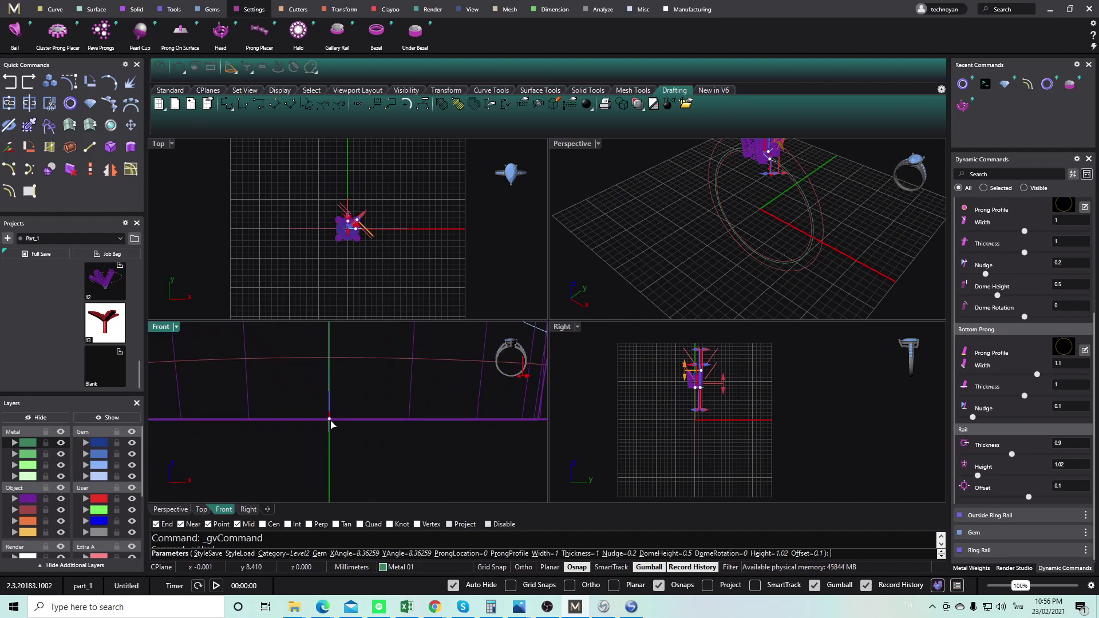
pyautogui.scroll(6, 716, 398)
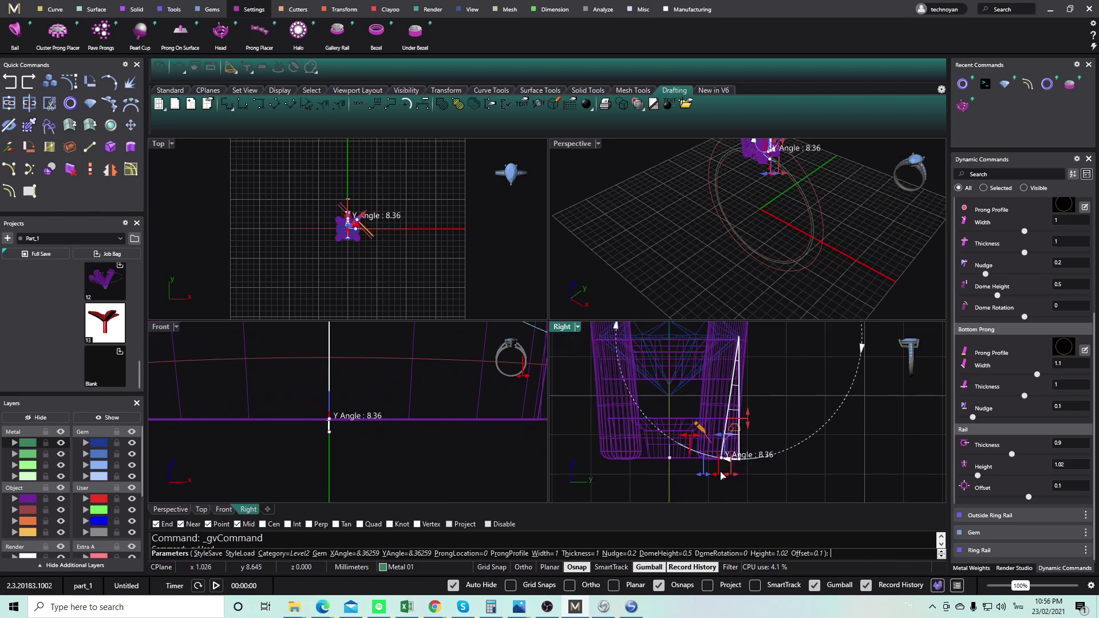
pyautogui.moveTo(680, 459); pyautogui.dragTo(699, 460)
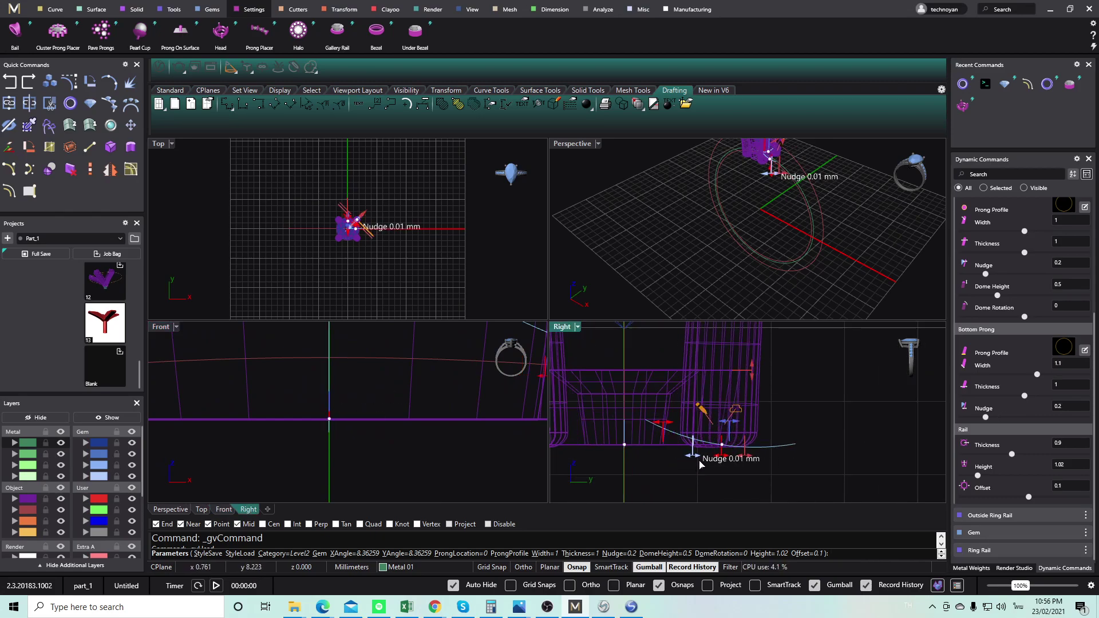
pyautogui.moveTo(783, 154); pyautogui.dragTo(751, 177, button='right')
pyautogui.scroll(10, 744, 176)
pyautogui.moveTo(749, 232); pyautogui.dragTo(871, 275, button='right')
pyautogui.scroll(-10, 332, 454)
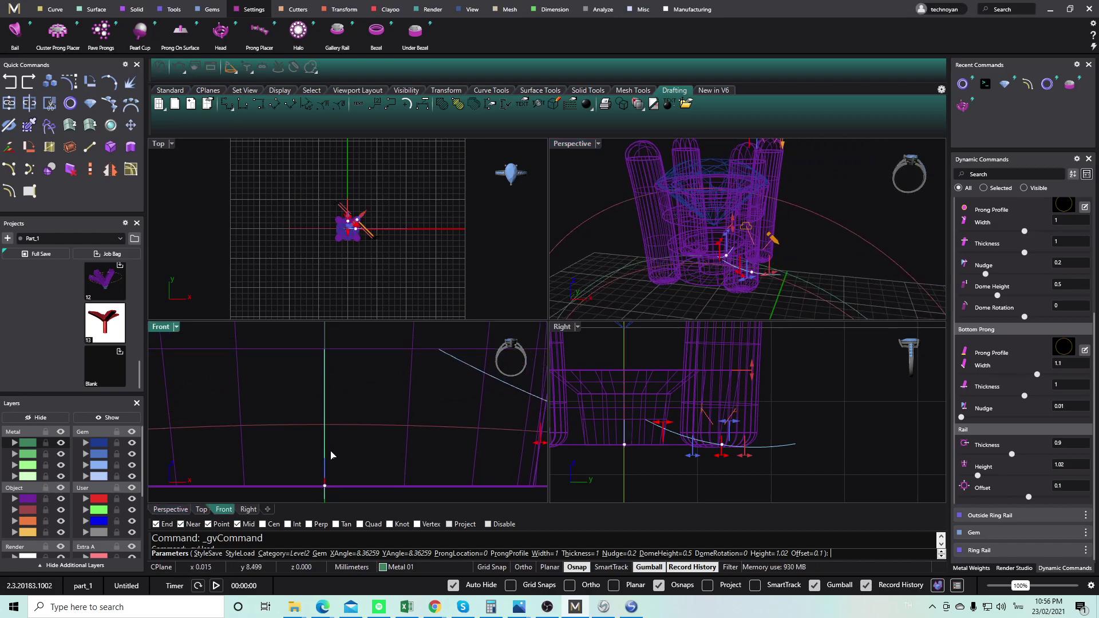
pyautogui.moveTo(382, 440); pyautogui.dragTo(380, 433, button='right')
pyautogui.scroll(-3, 418, 401)
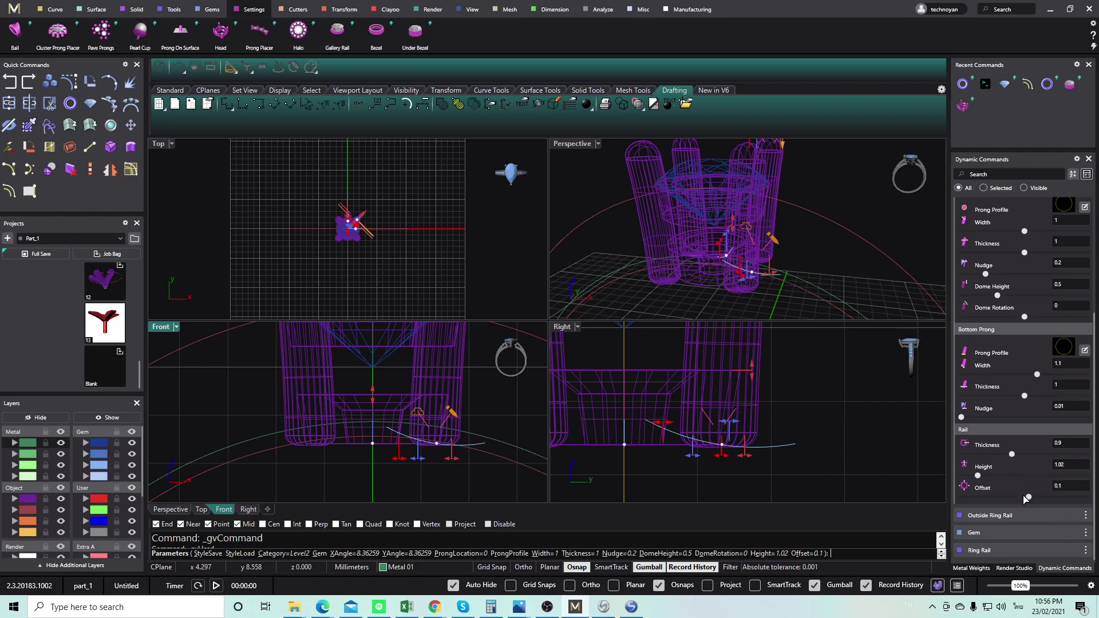
# In the head's fourth-level settings, set the upper rail's height to 0.85 mm and its location to 0.6.
pyautogui.scroll(3, 1009, 522)
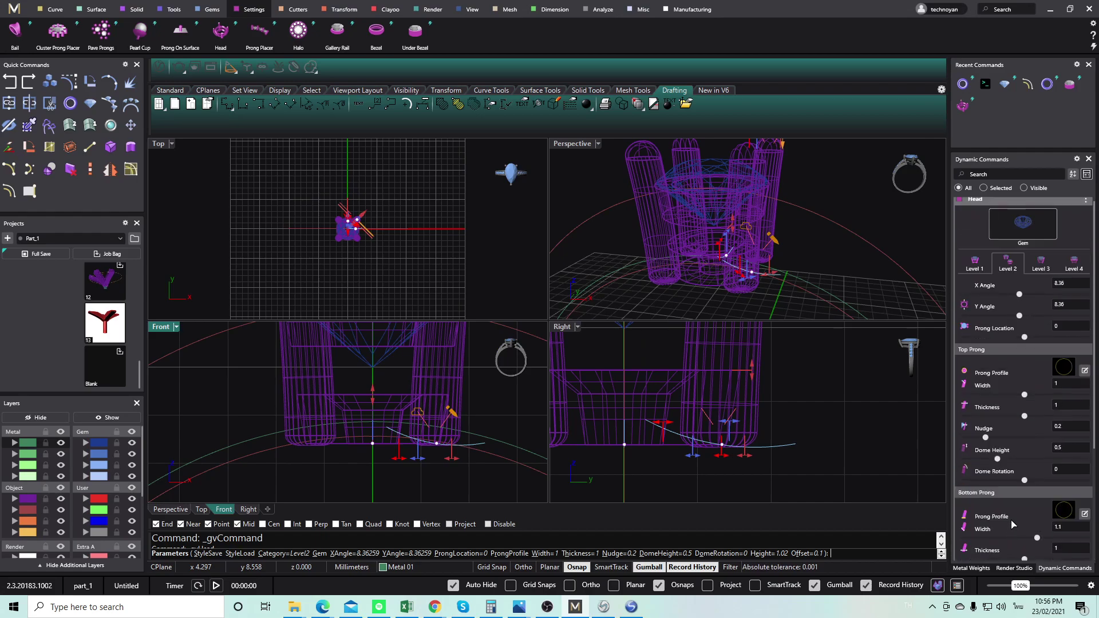
pyautogui.click(1072, 267)
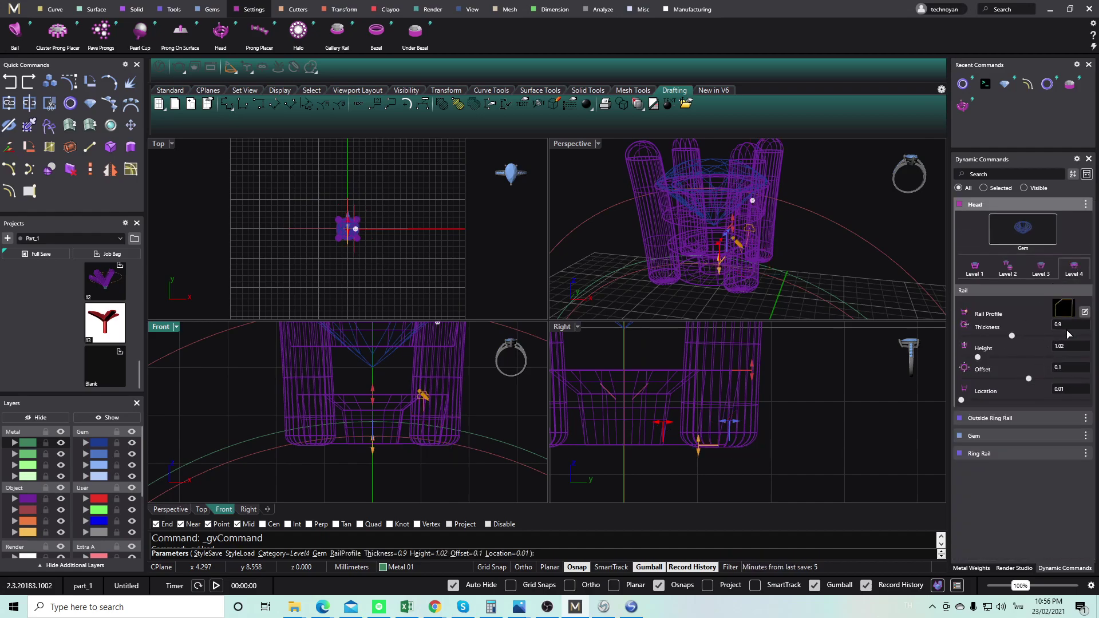
pyautogui.scroll(-4, 474, 445)
pyautogui.click(437, 375)
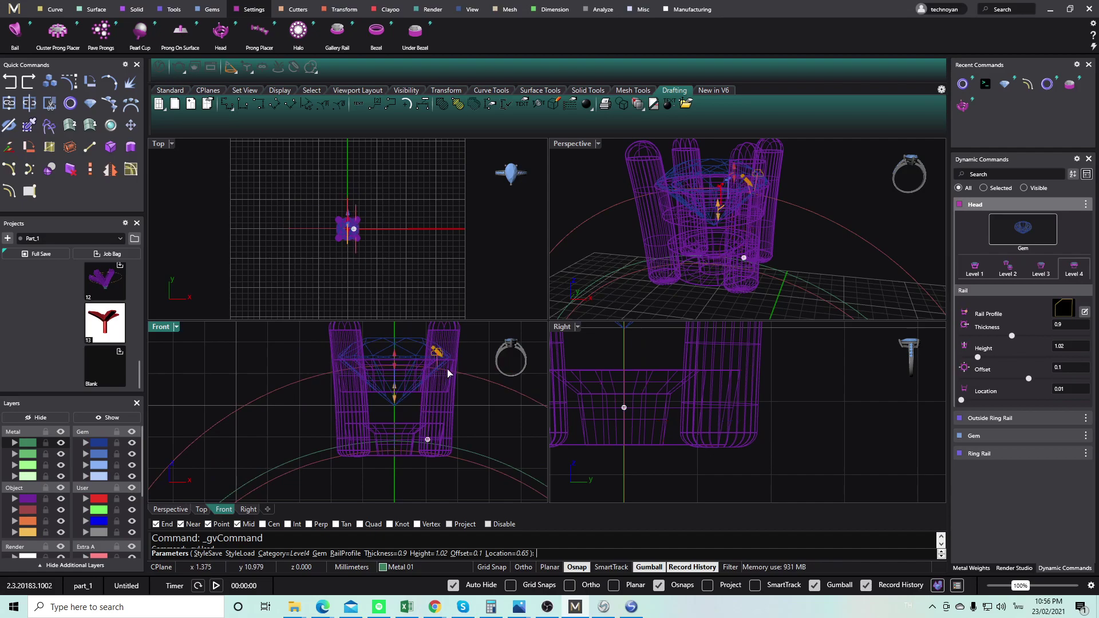
pyautogui.scroll(5, 711, 368)
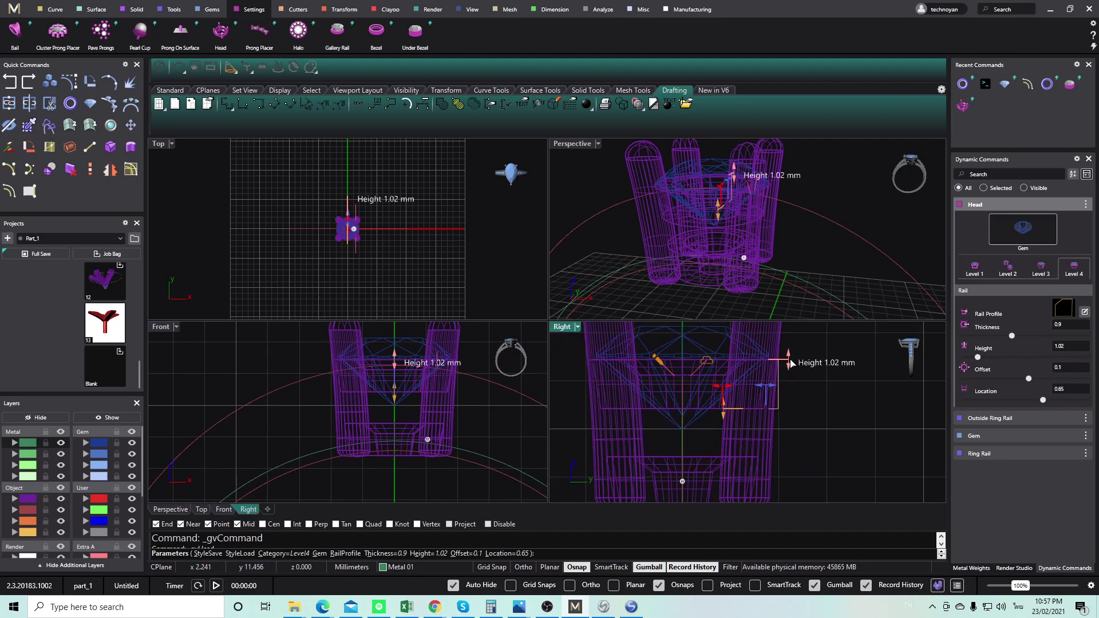
pyautogui.moveTo(788, 367); pyautogui.dragTo(784, 369)
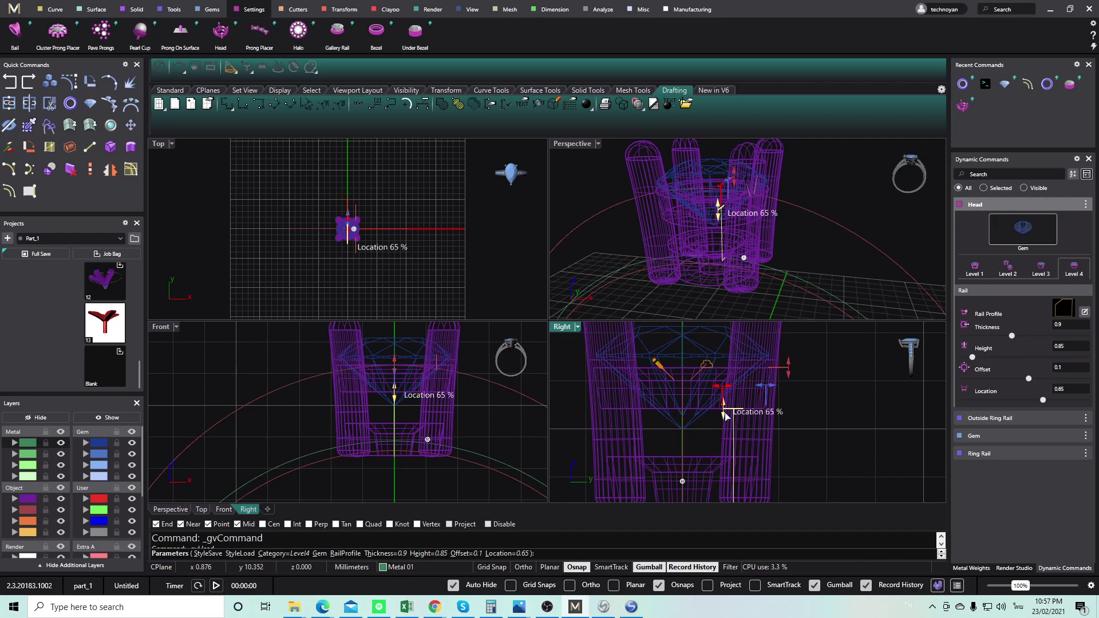
pyautogui.moveTo(724, 414); pyautogui.dragTo(721, 420)
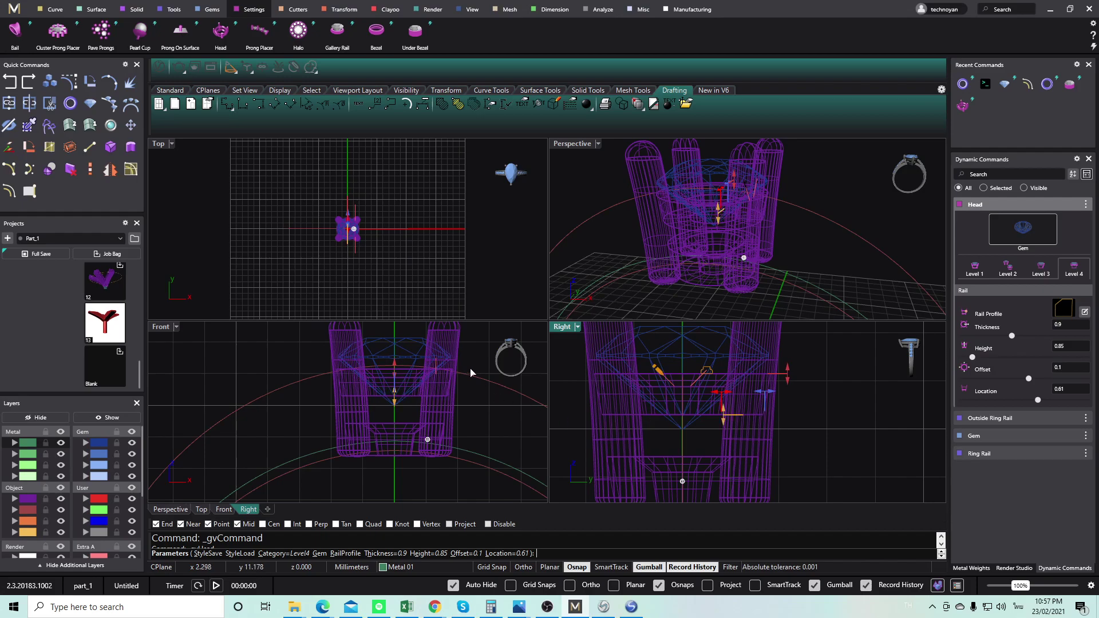
pyautogui.moveTo(722, 420); pyautogui.dragTo(722, 423)
# Set the lower rail's height to 1.05 mm and give it the first custom square chamfered gallery rail profile.
pyautogui.click(427, 440)
pyautogui.moveTo(800, 458); pyautogui.dragTo(810, 430, button='right')
pyautogui.moveTo(784, 435); pyautogui.dragTo(783, 434)
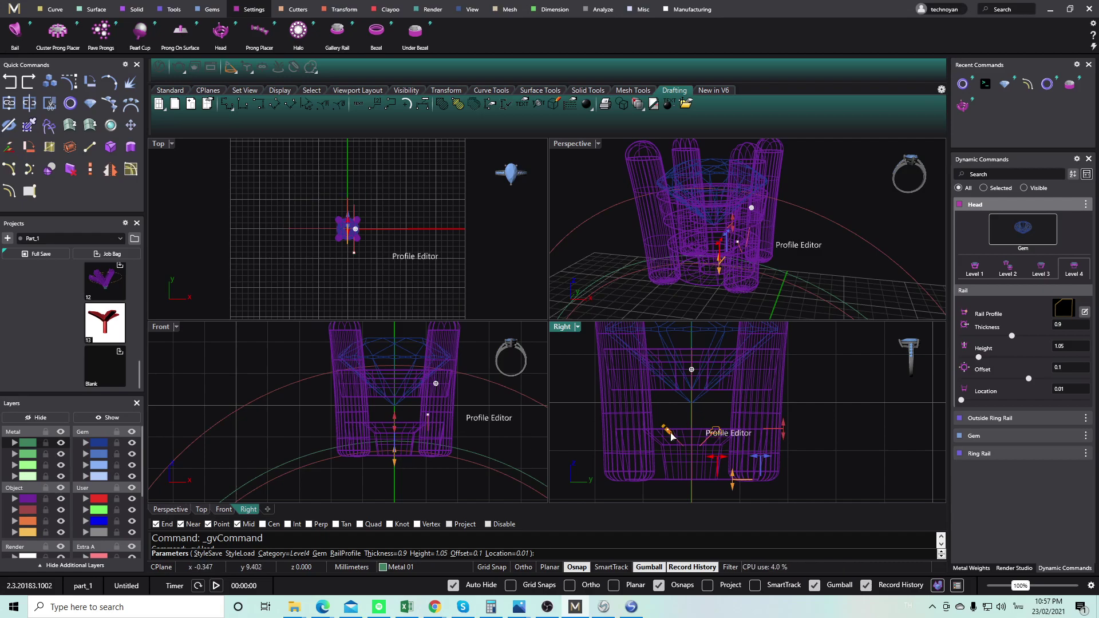
pyautogui.click(1061, 308)
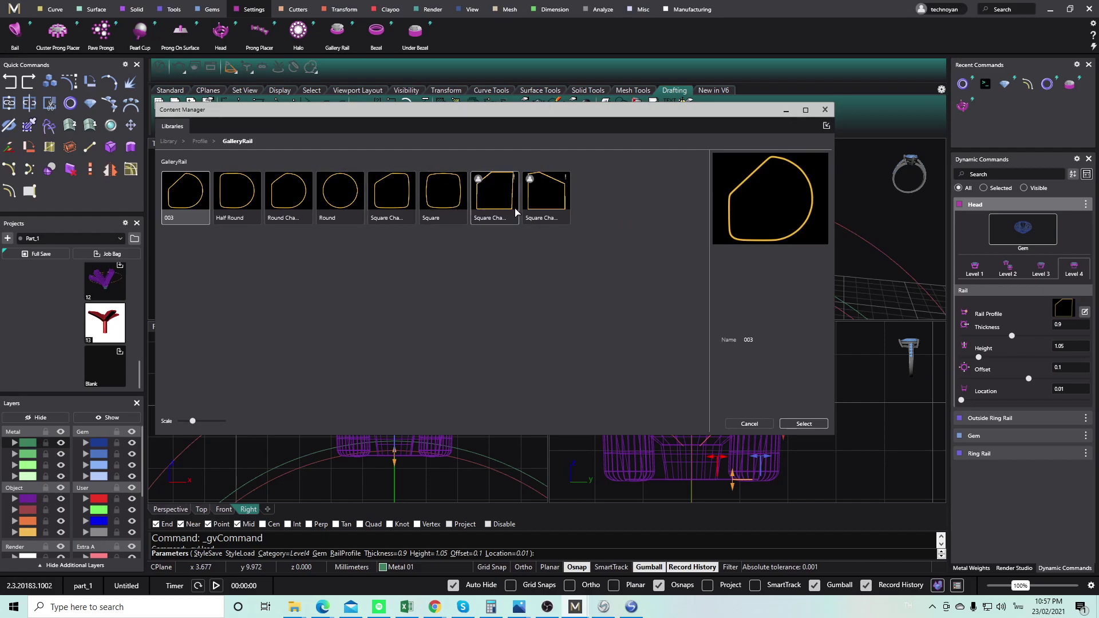
pyautogui.click(493, 203)
pyautogui.click(785, 422)
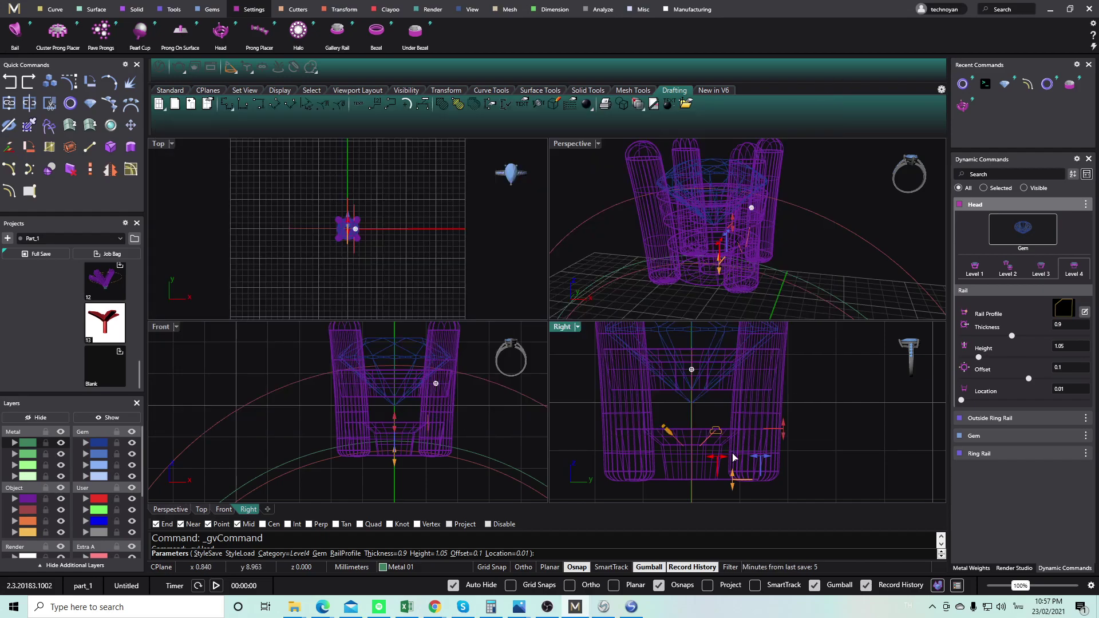
# Set the lower rail's thickness to 0.75 mm and the upper rail's thickness to 0.85 mm.
pyautogui.moveTo(719, 462)
pyautogui.moveTo(724, 461); pyautogui.dragTo(727, 461)
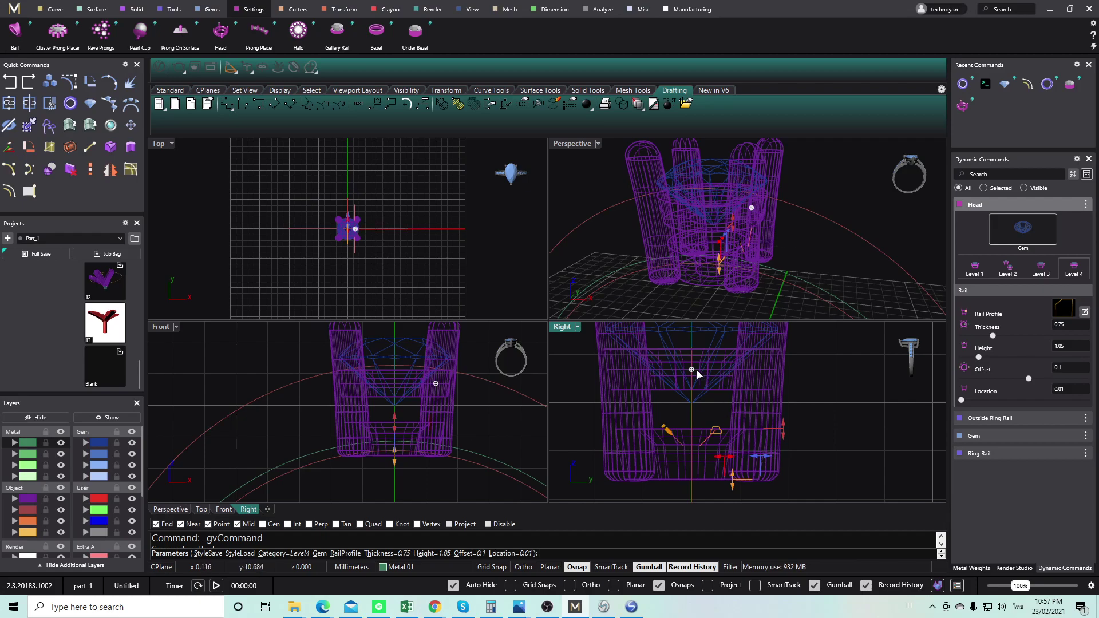
pyautogui.hotkey('ctrl', 'z')
pyautogui.moveTo(732, 371); pyautogui.dragTo(735, 387)
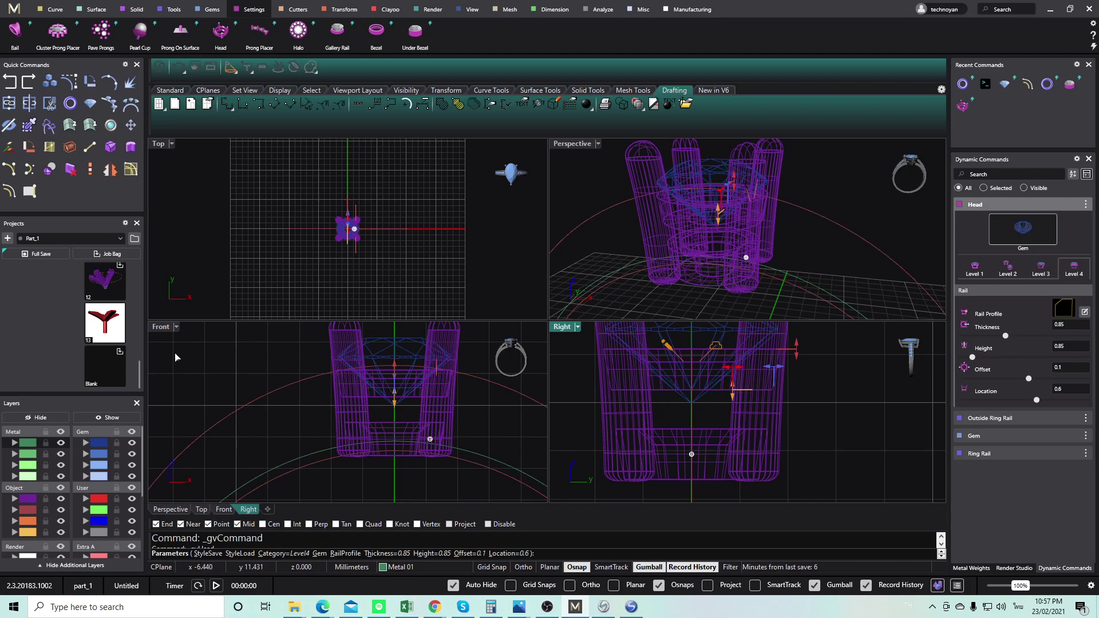
# Set the upper rail's height to 0.95 mm.
pyautogui.moveTo(400, 427); pyautogui.dragTo(382, 438, button='right')
pyautogui.scroll(20, 352, 228)
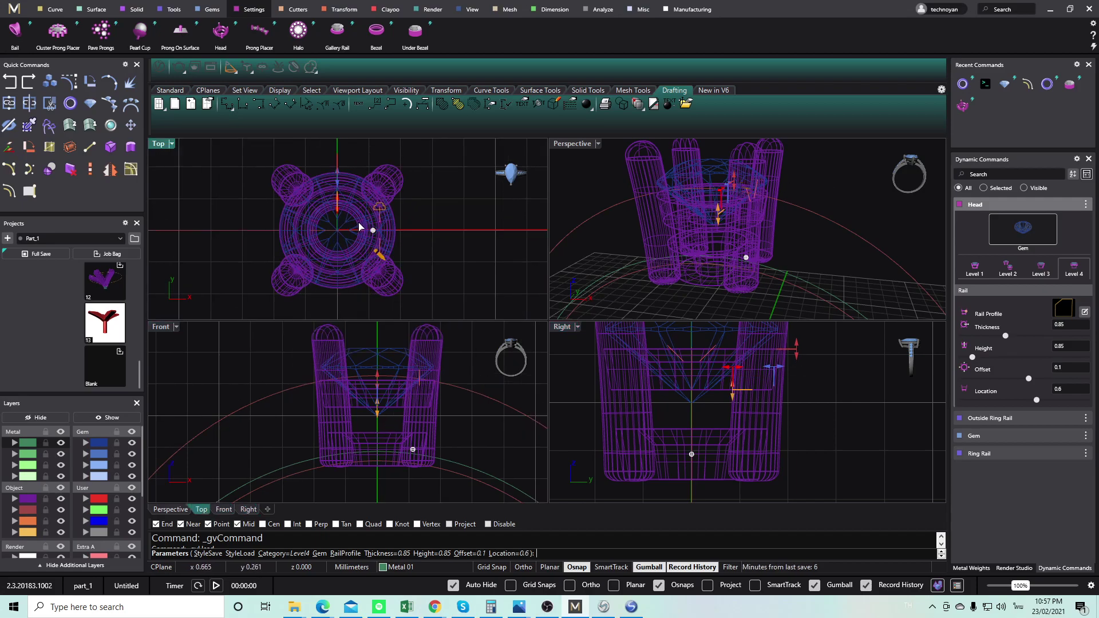
pyautogui.moveTo(389, 382); pyautogui.dragTo(375, 383, button='right')
pyautogui.moveTo(364, 381); pyautogui.dragTo(363, 381)
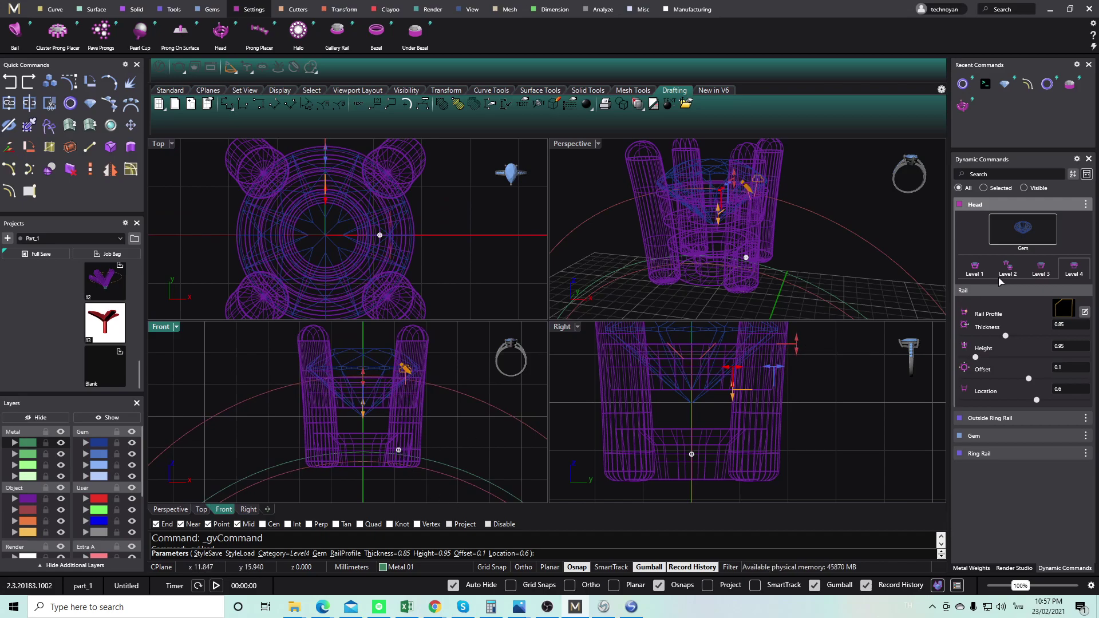
# Set the head's angle to 14 in the first-level settings and finish the head.
pyautogui.click(975, 269)
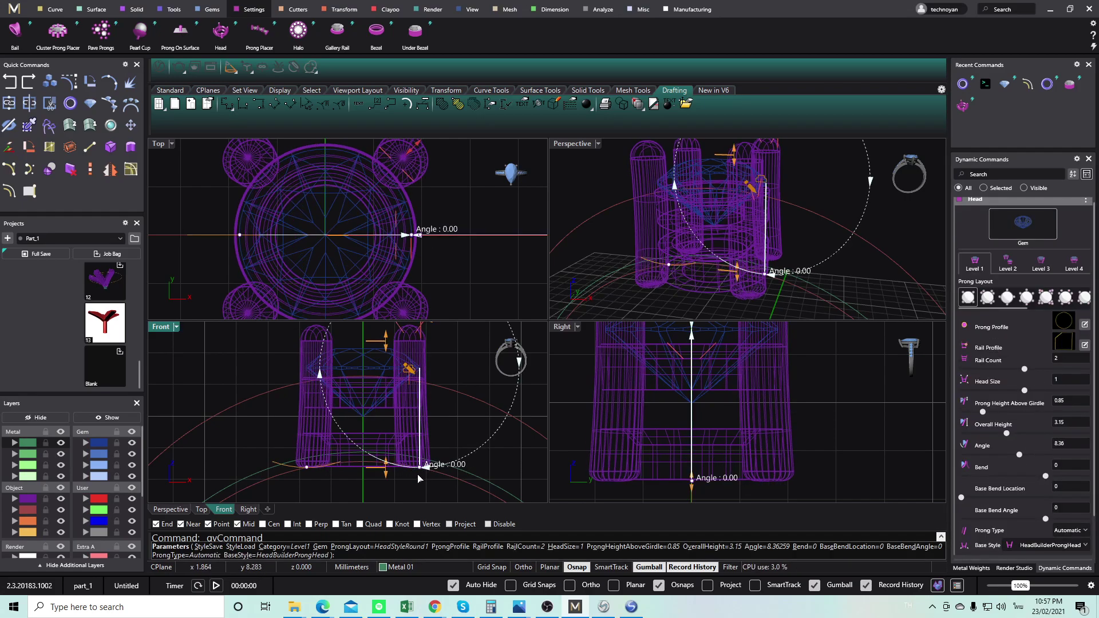
pyautogui.moveTo(396, 486); pyautogui.dragTo(390, 489)
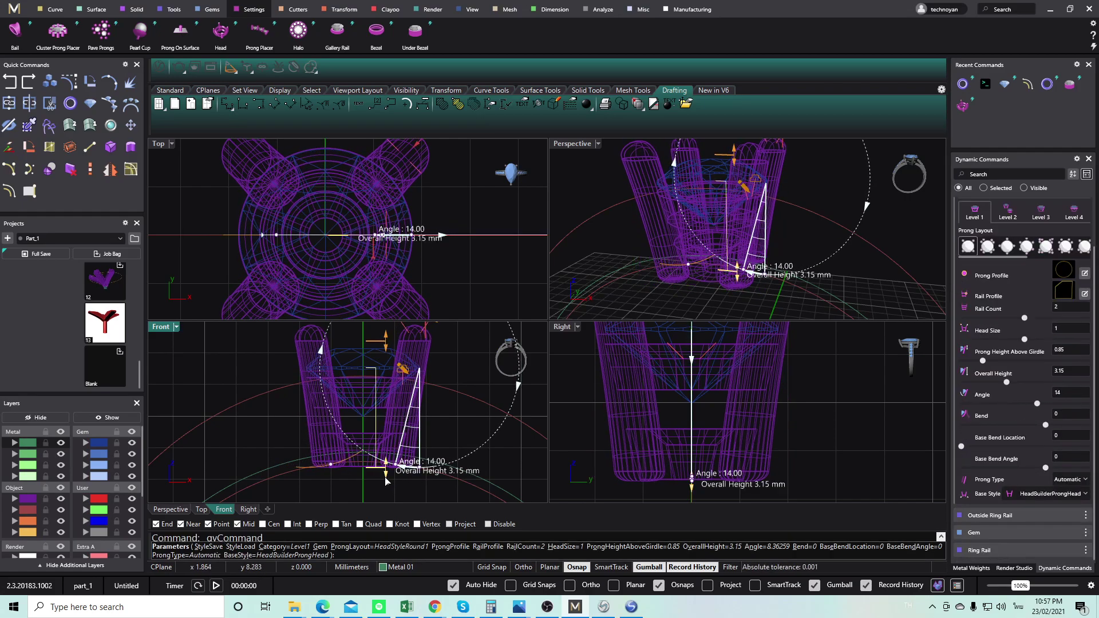
pyautogui.rightClick(385, 475)
# Ungroup the finished head so its two rails can be selected individually.
pyautogui.click(361, 435)
pyautogui.hotkey('ctrl', 'shift', 'g')
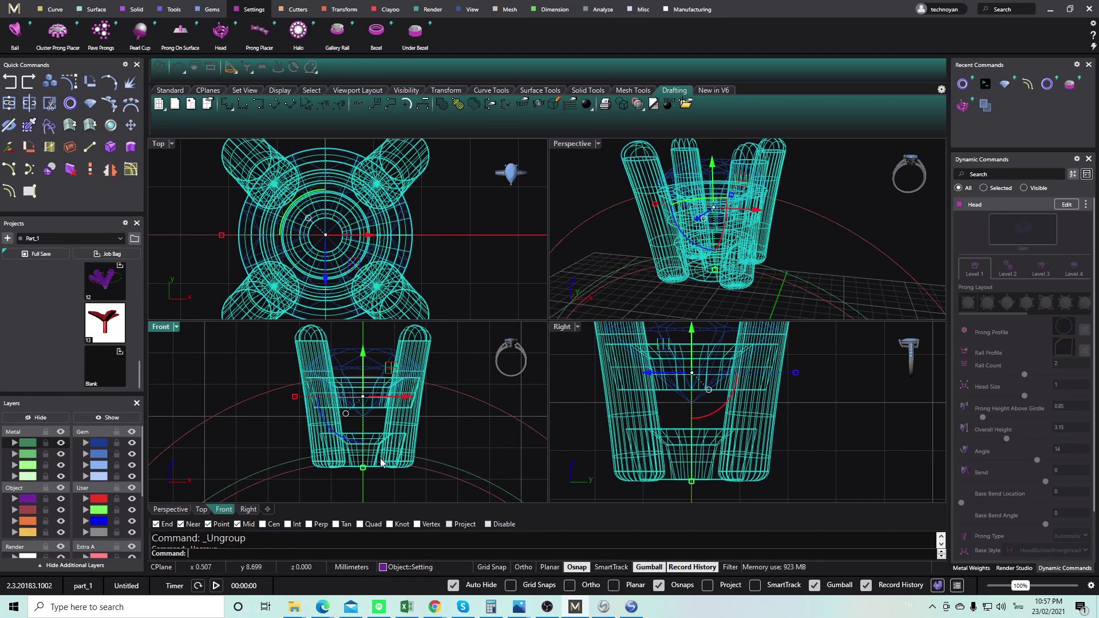
pyautogui.click(371, 463)
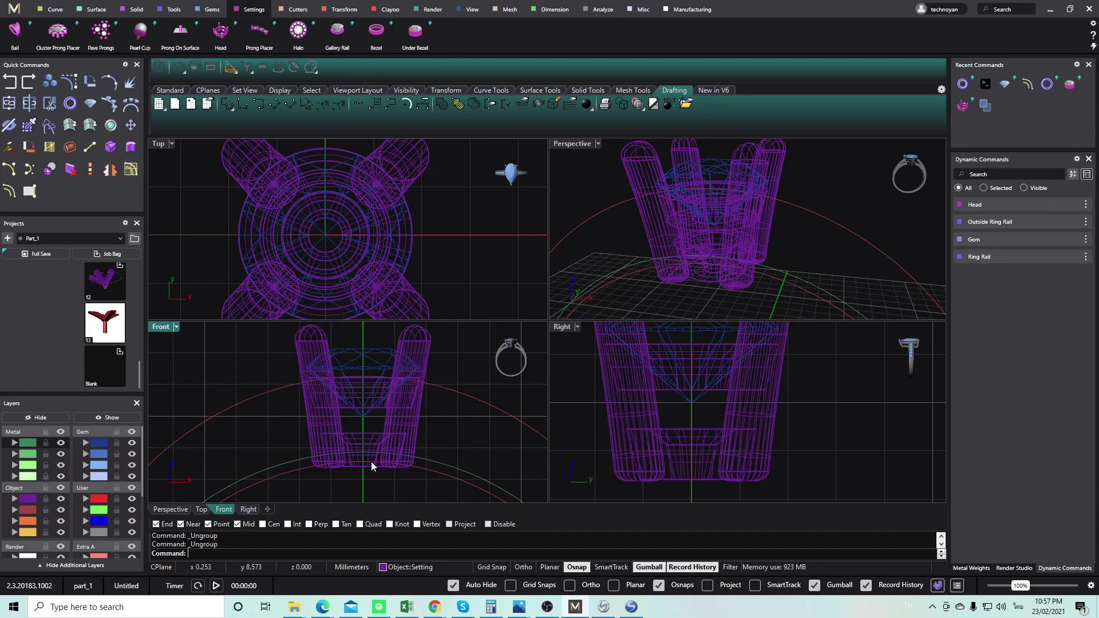
pyautogui.click(371, 466)
pyautogui.click(382, 409)
pyautogui.press('Escape')
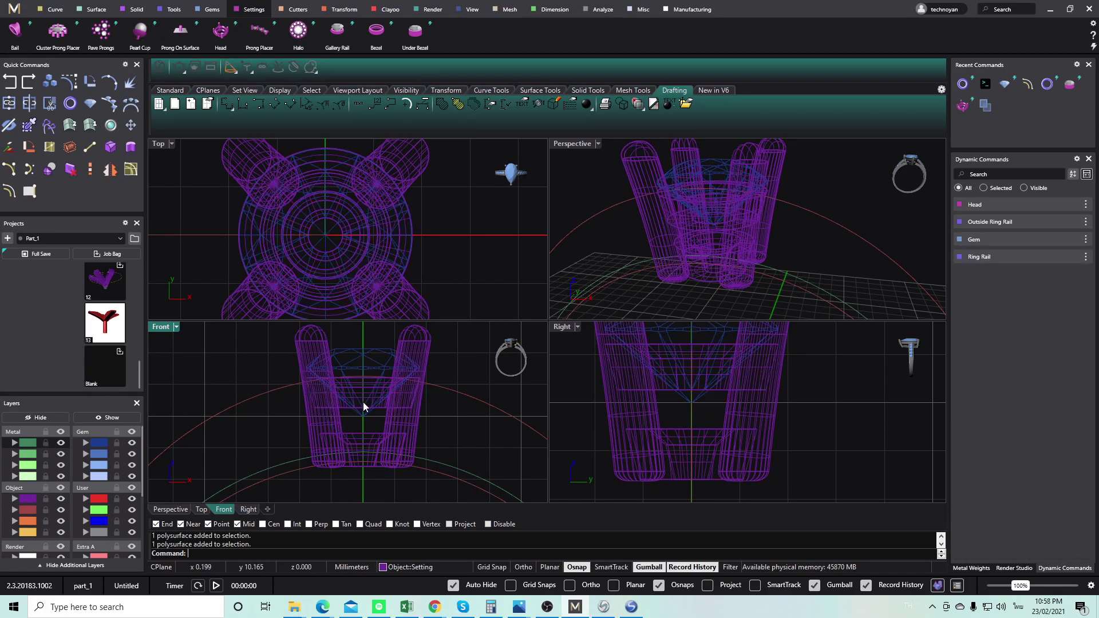
# Try to ungroup the four prongs so they can be selected individually.
pyautogui.rightClick(359, 407)
pyautogui.click(408, 421)
pyautogui.click(448, 364)
pyautogui.moveTo(448, 364); pyautogui.dragTo(434, 383, button='right')
pyautogui.moveTo(440, 342); pyautogui.dragTo(300, 366)
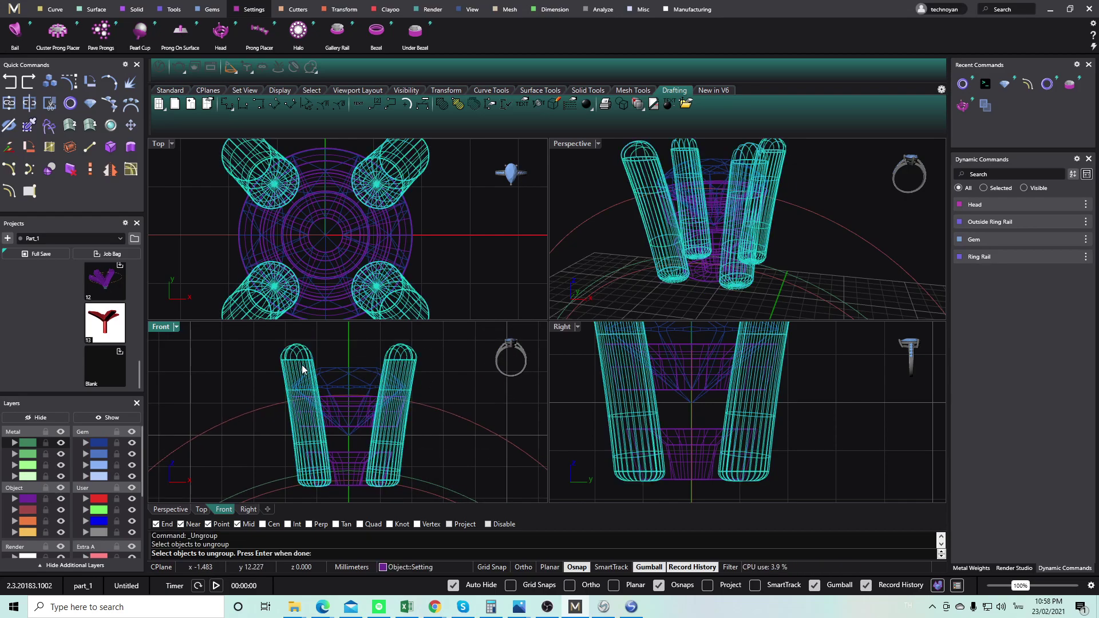
pyautogui.rightClick(300, 366)
# Select the head's four prongs and group them together.
pyautogui.rightClick(433, 361)
pyautogui.moveTo(436, 342); pyautogui.dragTo(283, 355)
pyautogui.hotkey('ctrl', 'g')
pyautogui.scroll(-2, 409, 368)
pyautogui.press('Return')
pyautogui.click(415, 362)
pyautogui.moveTo(449, 354); pyautogui.dragTo(337, 363)
pyautogui.hotkey('ctrl', 'g')
pyautogui.click(439, 358)
pyautogui.scroll(6, 425, 364)
pyautogui.click(394, 369)
pyautogui.press('Escape')
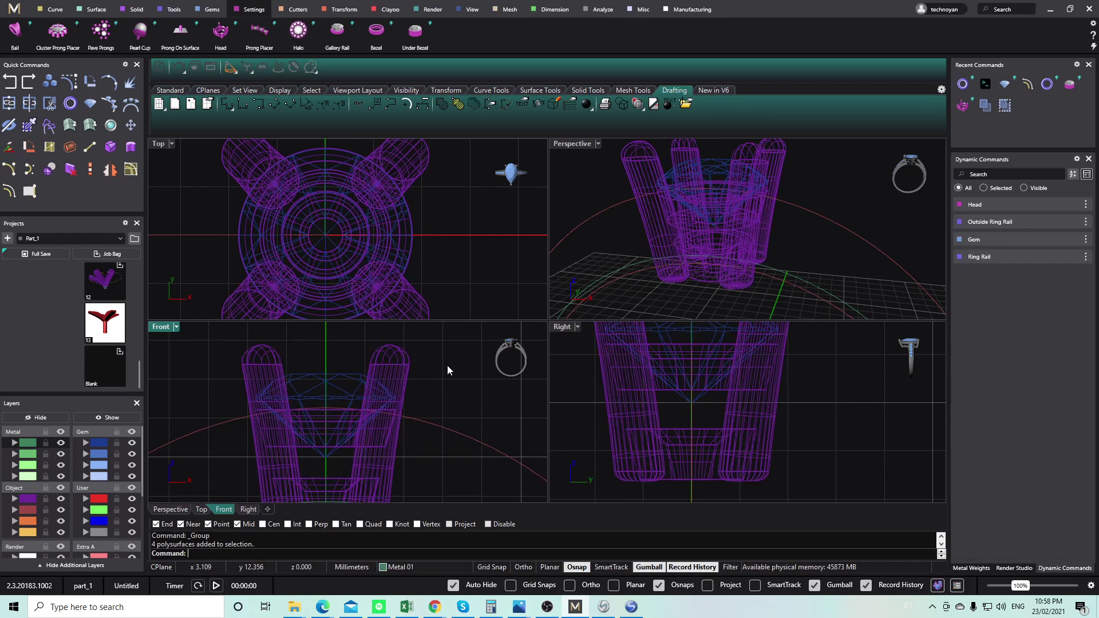
# Try again to split the grouped prongs with the Ungroup command.
pyautogui.hotkey('ctrl', 'shift', 'g')
pyautogui.click(374, 363)
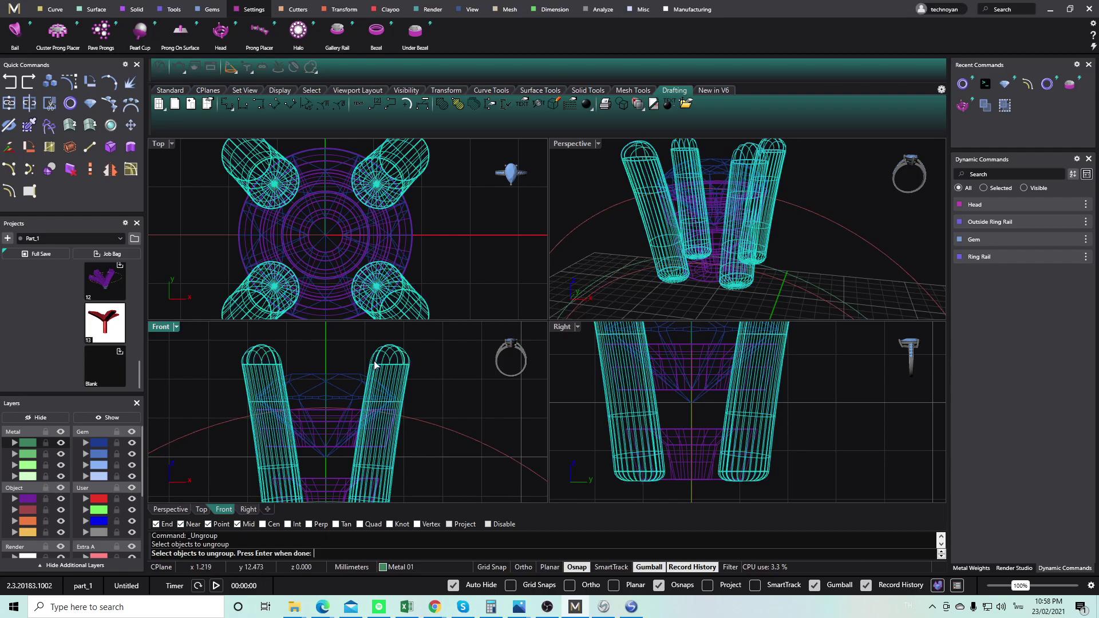
pyautogui.hotkey('ctrl', 'shift', 'g')
pyautogui.click(405, 379)
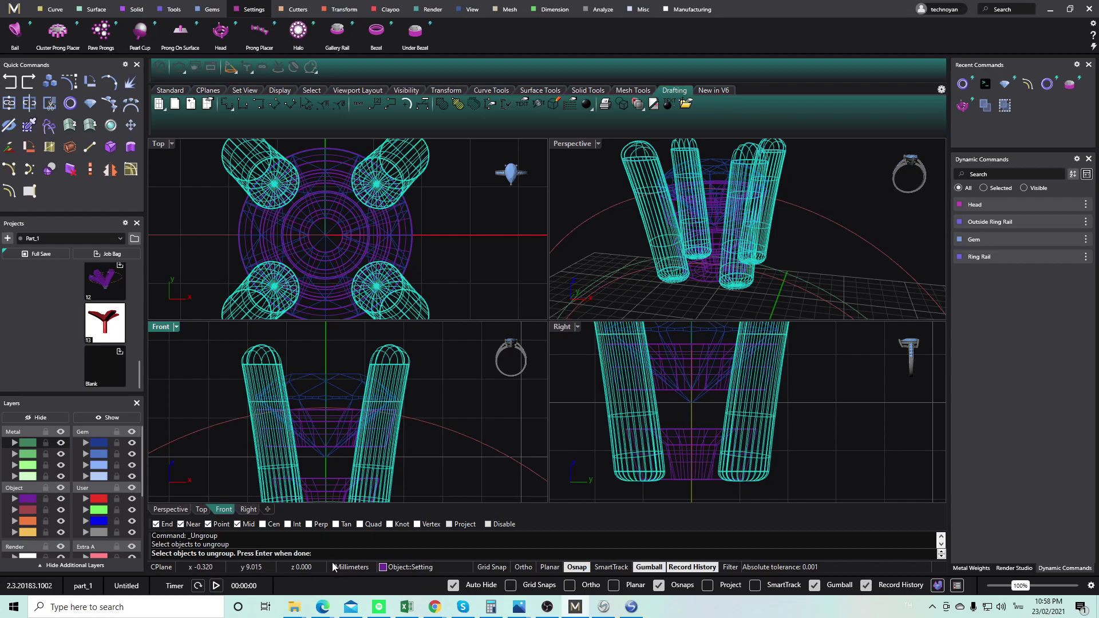
pyautogui.press('Return')
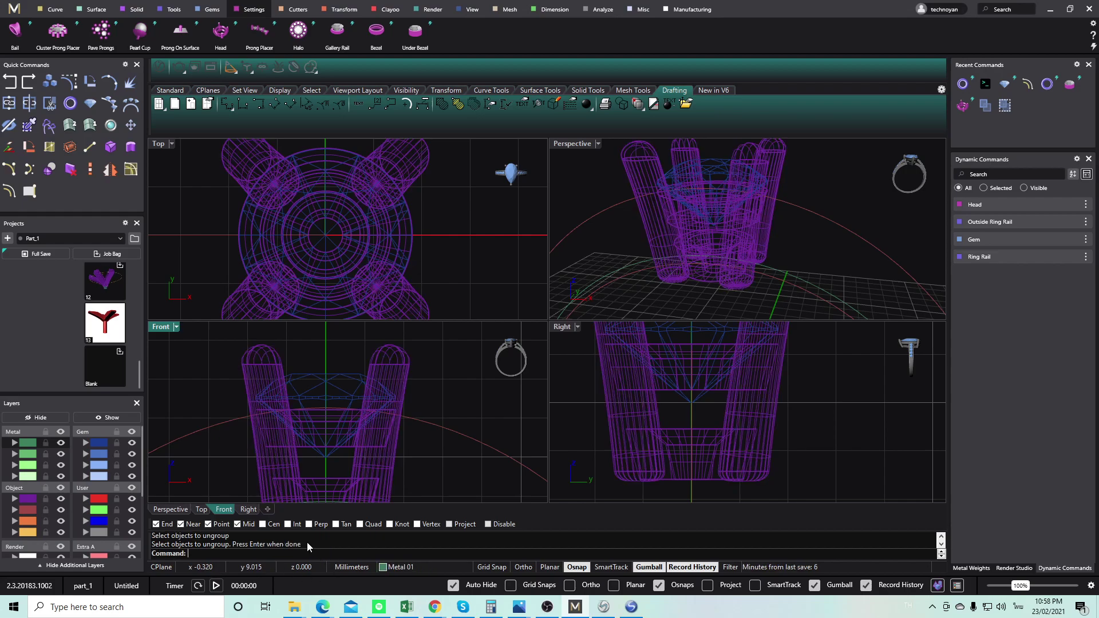
pyautogui.click(393, 368)
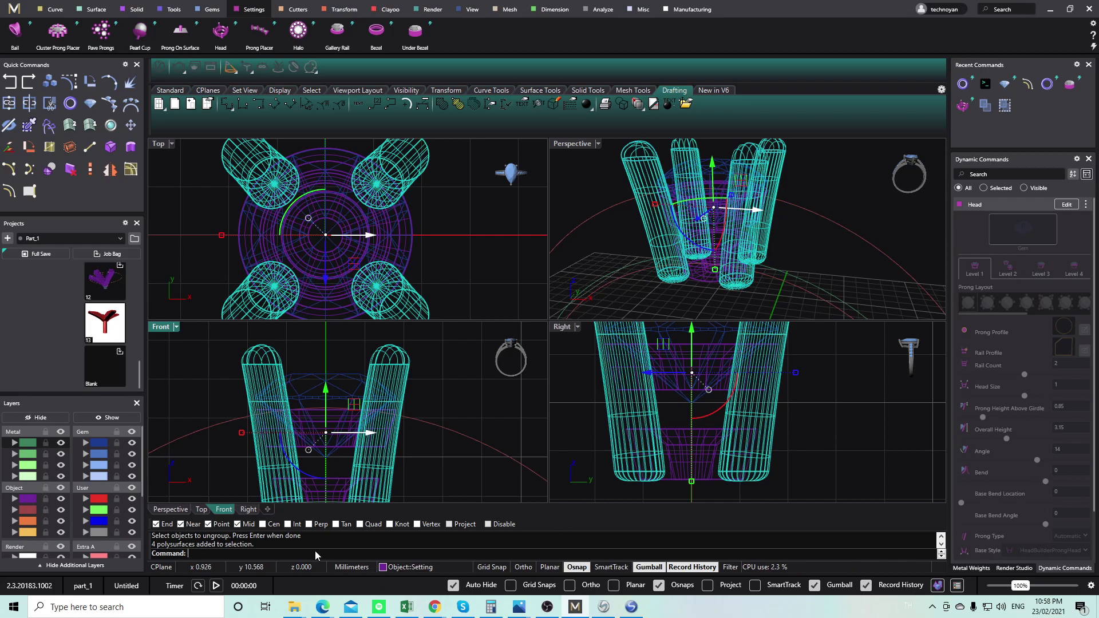
pyautogui.write('Ungroup')
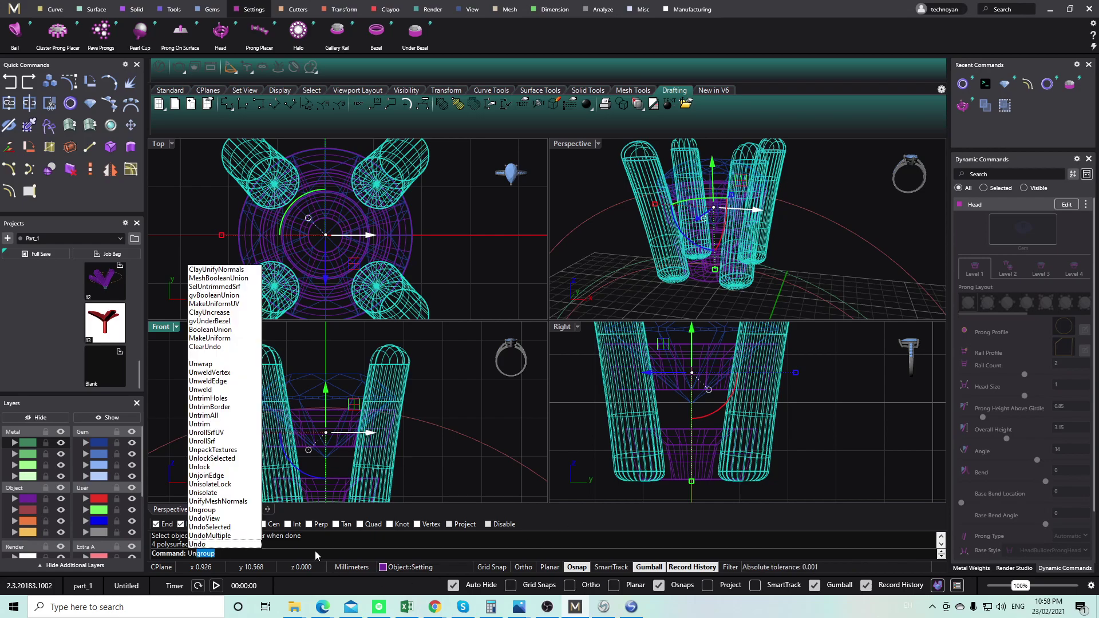
pyautogui.press('Return')
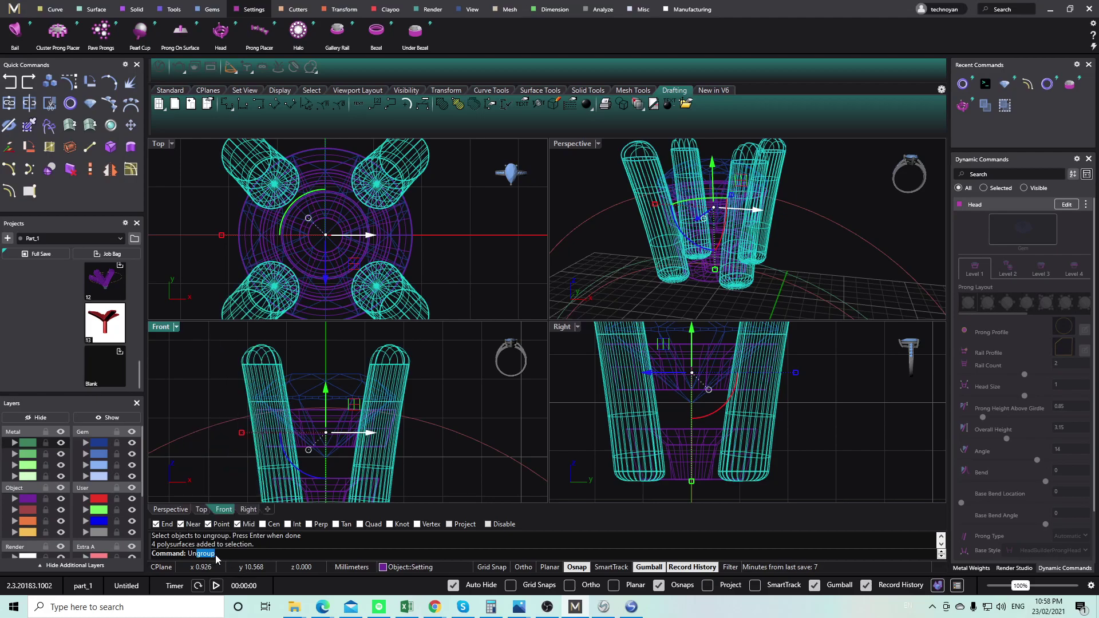
# Delete the four prongs, keeping only the diamond and the two rails.
pyautogui.click(406, 367)
pyautogui.click(451, 365)
pyautogui.scroll(-4, 410, 409)
pyautogui.moveTo(273, 386); pyautogui.dragTo(273, 386)
pyautogui.press('Delete')
# Stretch the lower rail slightly taller in the Front view.
pyautogui.moveTo(338, 415); pyautogui.dragTo(314, 414, button='right')
pyautogui.scroll(4, 338, 455)
pyautogui.click(361, 470)
pyautogui.moveTo(361, 471); pyautogui.dragTo(359, 439, button='right')
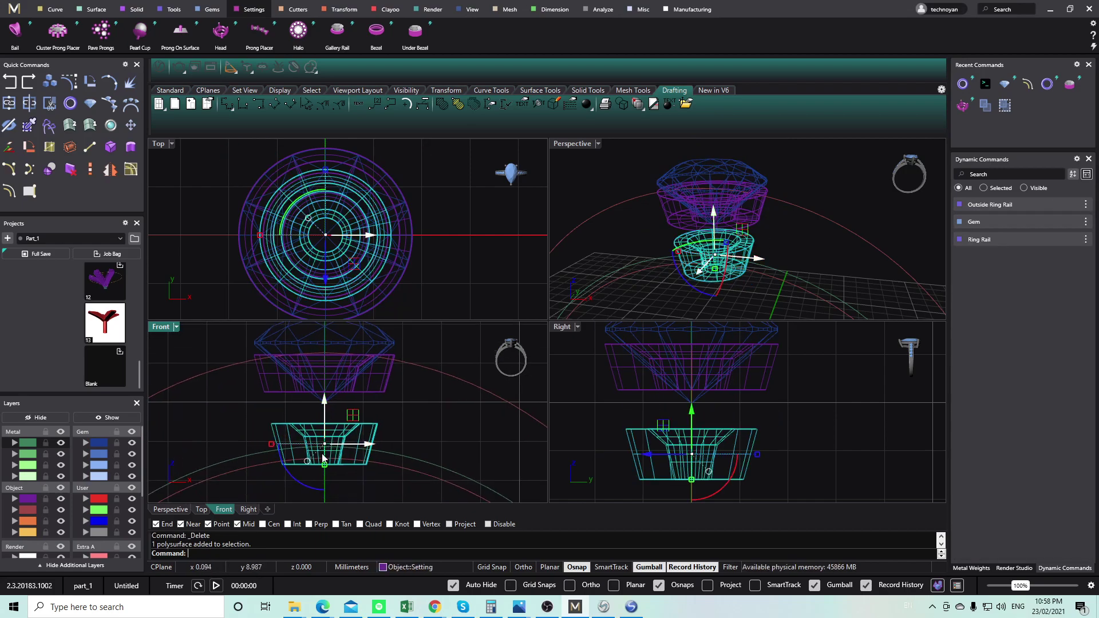
pyautogui.moveTo(324, 467); pyautogui.dragTo(324, 471)
# Shift the upper rail and the diamond slightly downward in the Front view.
pyautogui.click(383, 408)
pyautogui.click(370, 429)
pyautogui.click(363, 393)
pyautogui.moveTo(325, 355); pyautogui.dragTo(338, 343)
pyautogui.keyDown('shift'); pyautogui.click(387, 349); pyautogui.keyUp('shift')
# Try to rotate the diamond and both rails together, and enlarge the Front view to fill the workspace.
pyautogui.scroll(-4, 364, 406)
pyautogui.click(402, 431)
pyautogui.moveTo(401, 425); pyautogui.dragTo(326, 386)
pyautogui.moveTo(349, 366); pyautogui.dragTo(324, 381, button='right')
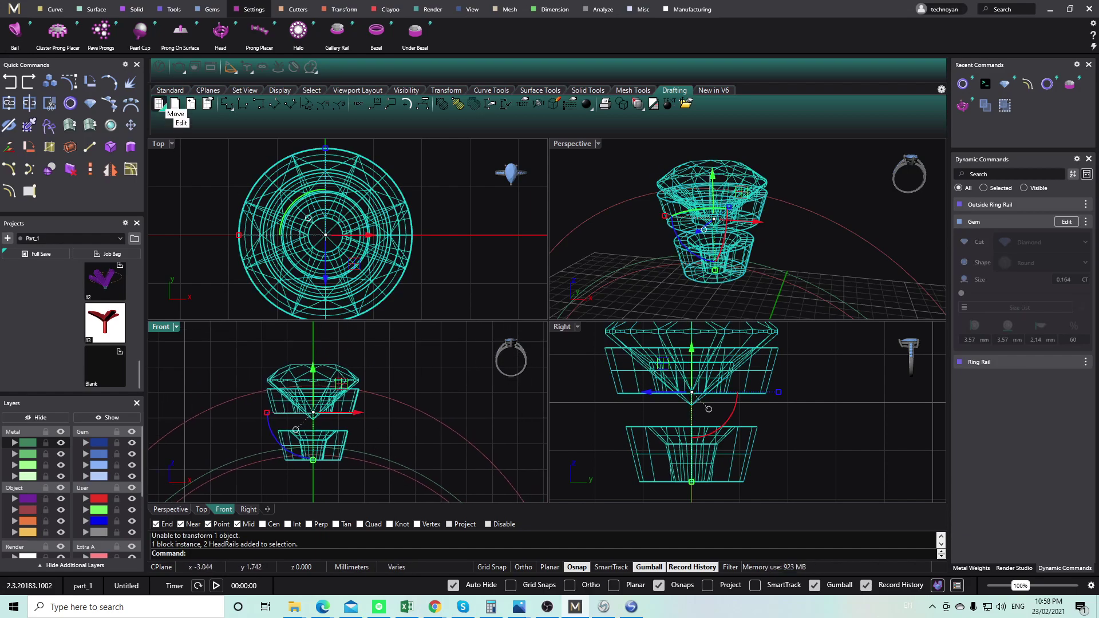
pyautogui.click(70, 82)
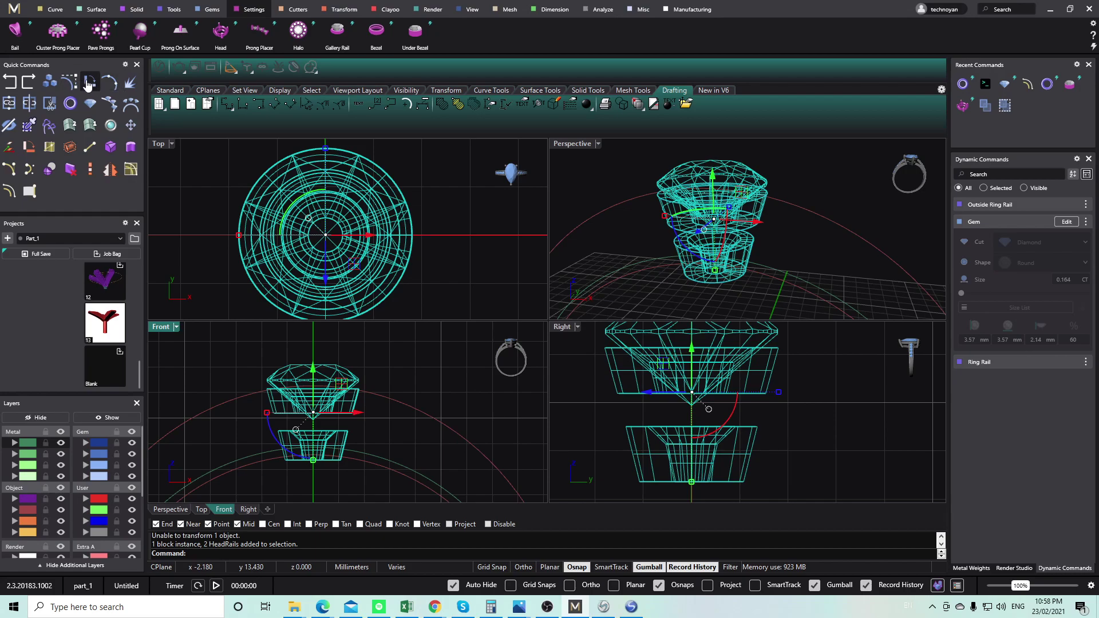
pyautogui.doubleClick(161, 327)
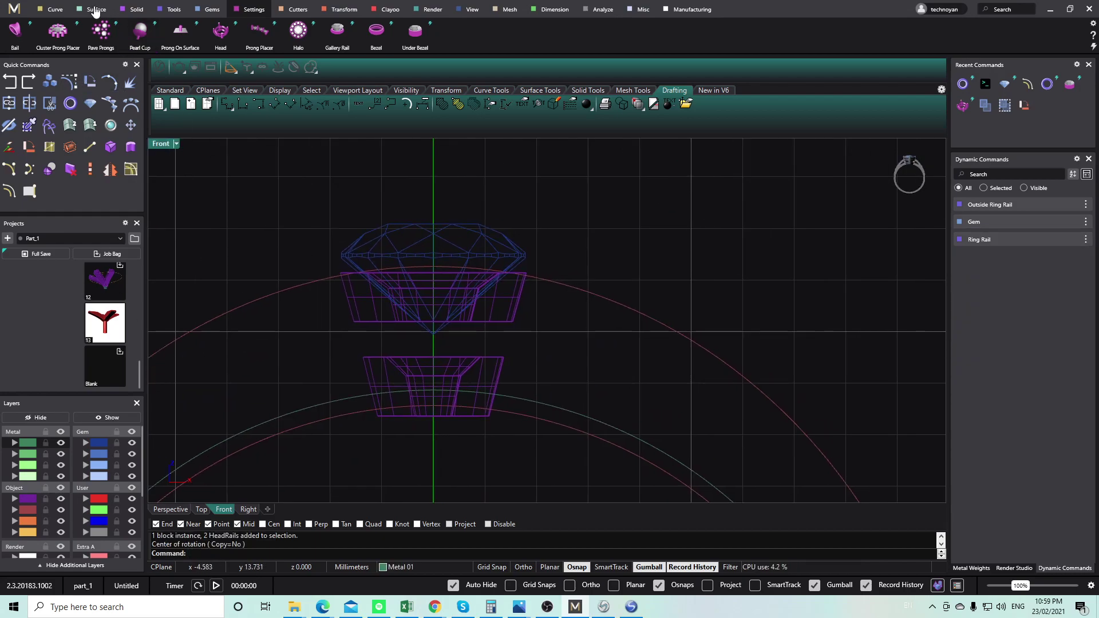
# Draw a 0.2 mm diameter spacer circle in the Front view and place it against the left girdle edge of the diamond.
pyautogui.click(55, 9)
pyautogui.click(700, 31)
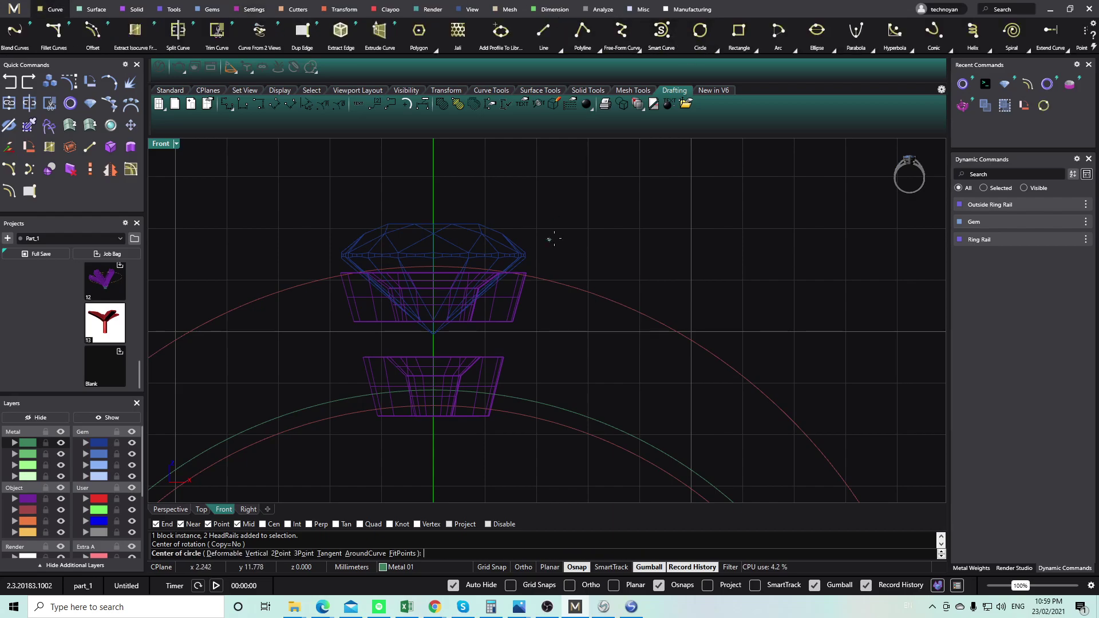
pyautogui.click(560, 235)
pyautogui.write('0.2')
pyautogui.press('Return')
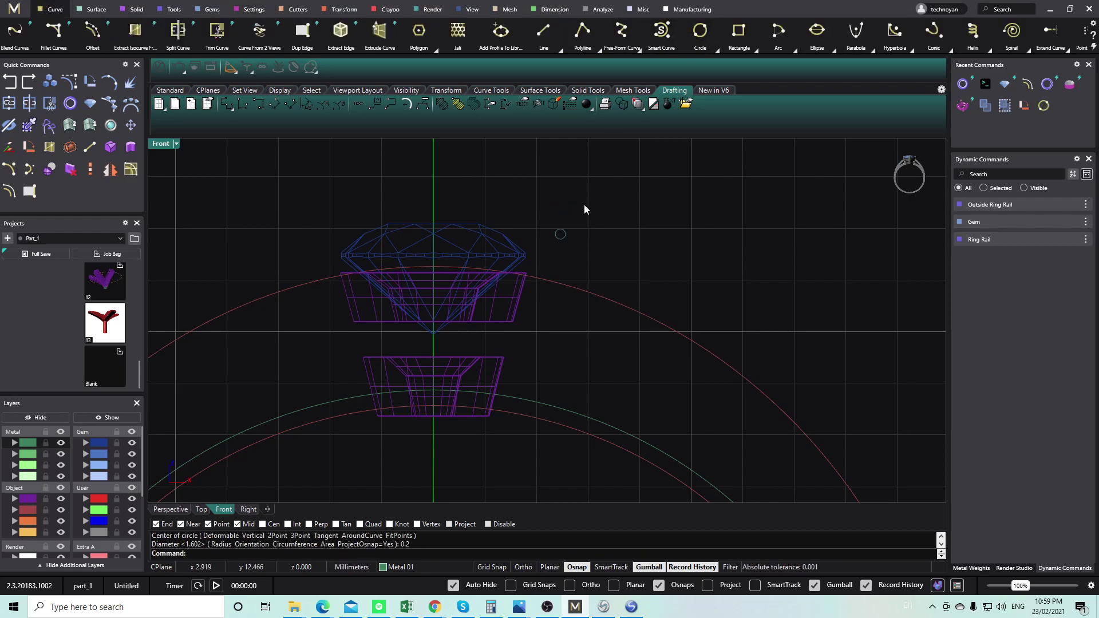
pyautogui.moveTo(556, 241); pyautogui.dragTo(336, 268)
# Rotate-copy the diamond, both rails and the spacer circle twice clockwise about 0,0,0, at about 18.8 and 37.5 degrees, so each circle meets the neighbouring girdle.
pyautogui.moveTo(300, 189); pyautogui.dragTo(552, 447)
pyautogui.moveTo(472, 386); pyautogui.dragTo(457, 388, button='right')
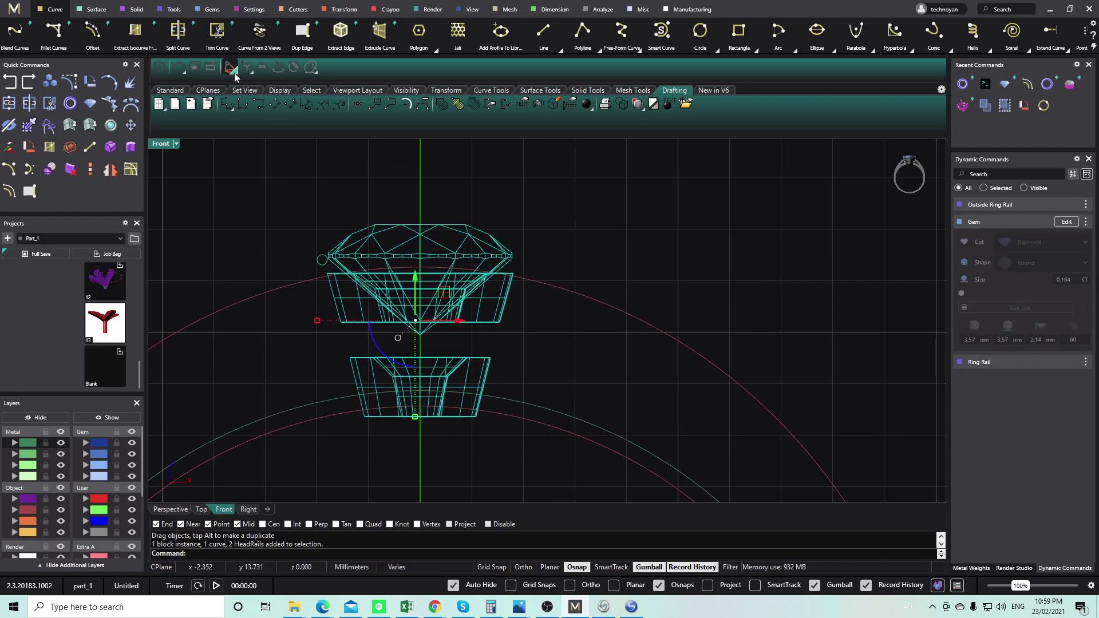
pyautogui.click(90, 81)
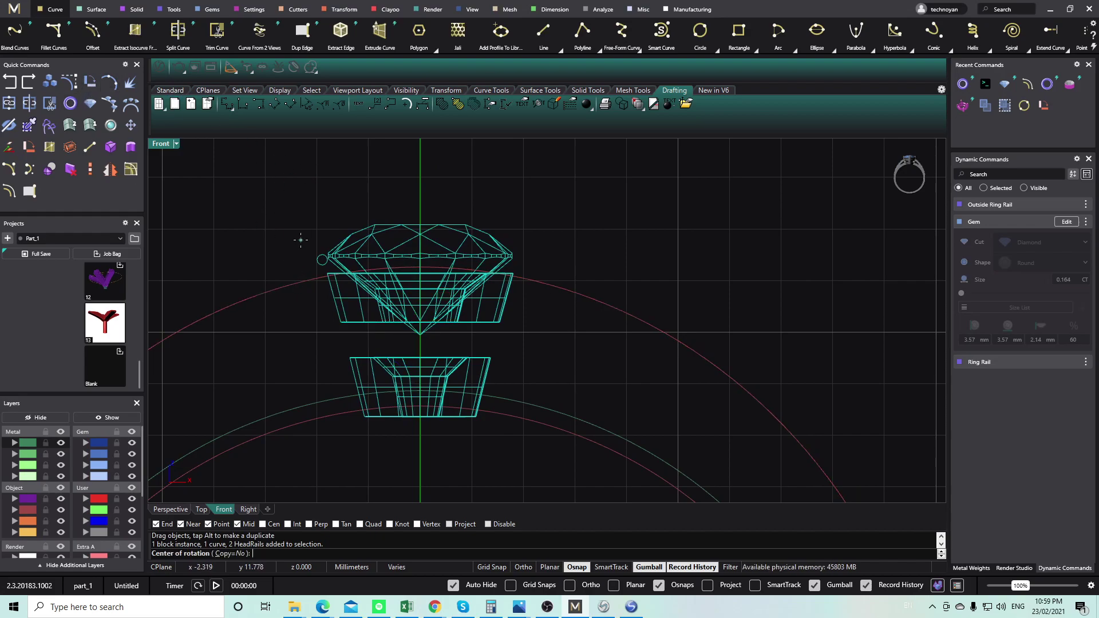
pyautogui.write('0,0,0')
pyautogui.press('Return')
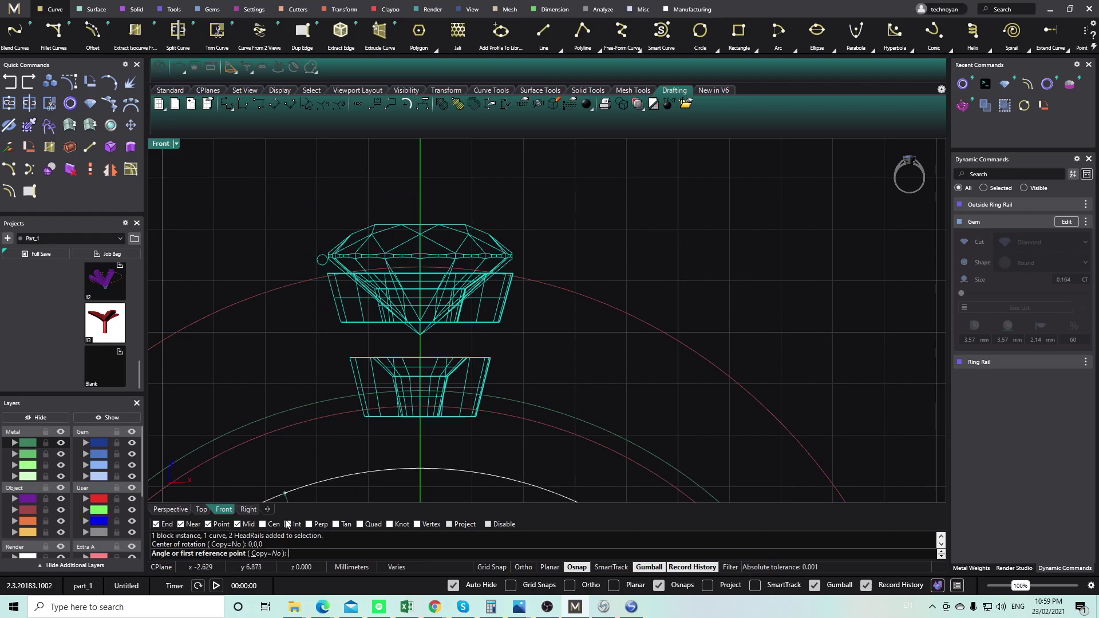
pyautogui.click(269, 554)
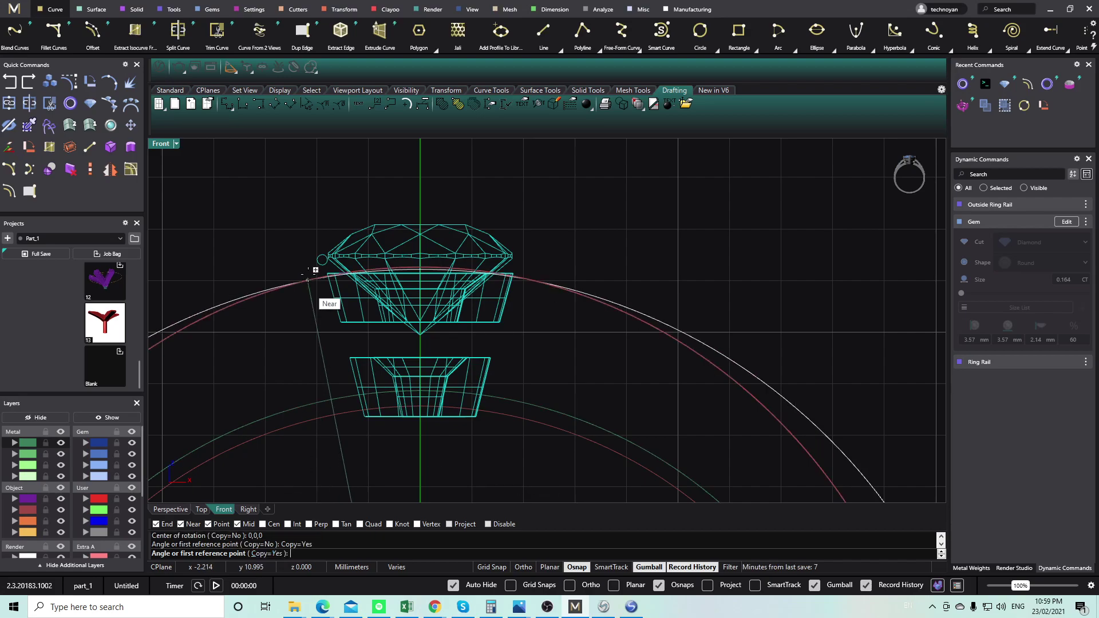
pyautogui.click(302, 182)
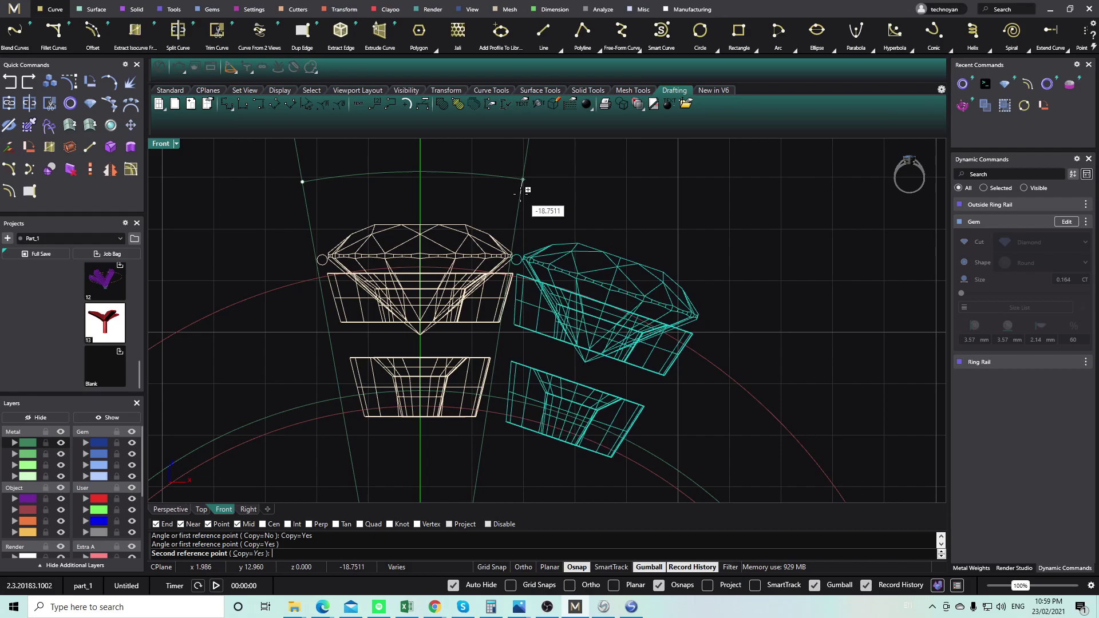
pyautogui.moveTo(768, 282); pyautogui.dragTo(666, 237, button='right')
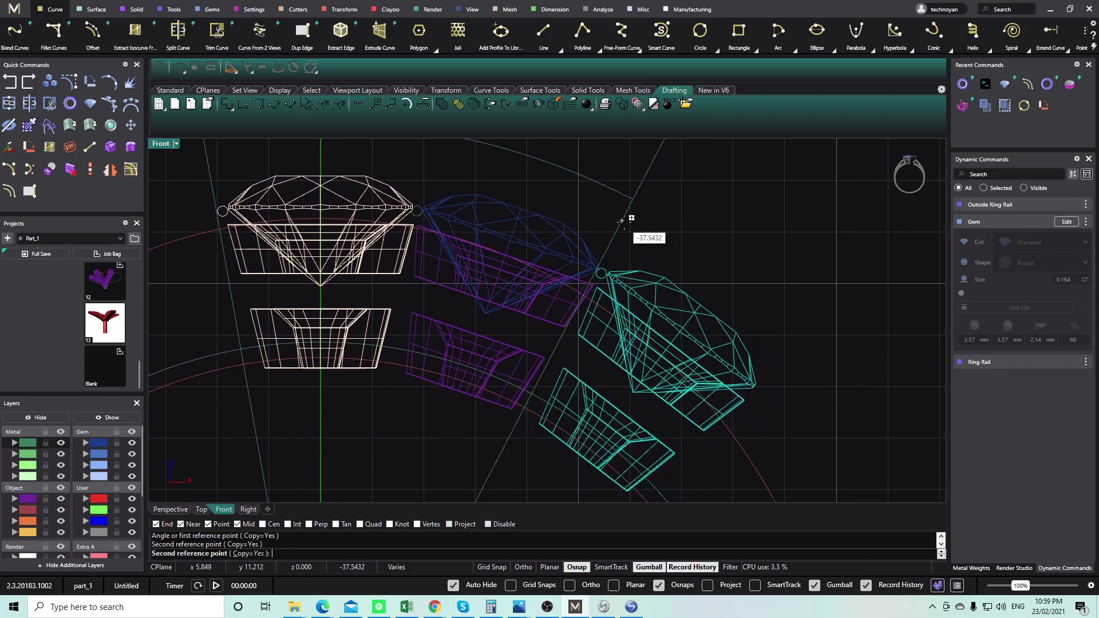
pyautogui.click(624, 220)
pyautogui.scroll(-6, 629, 225)
pyautogui.rightClick(630, 228)
pyautogui.moveTo(494, 335); pyautogui.dragTo(473, 378, button='right')
pyautogui.press('Escape')
# Widen the centre setting's lower rail and slightly widen its upper rail in the Front view.
pyautogui.scroll(3, 474, 317)
pyautogui.click(446, 347)
pyautogui.moveTo(348, 339); pyautogui.dragTo(338, 341)
pyautogui.press('Escape')
pyautogui.click(484, 346)
pyautogui.press('Escape')
pyautogui.click(503, 273)
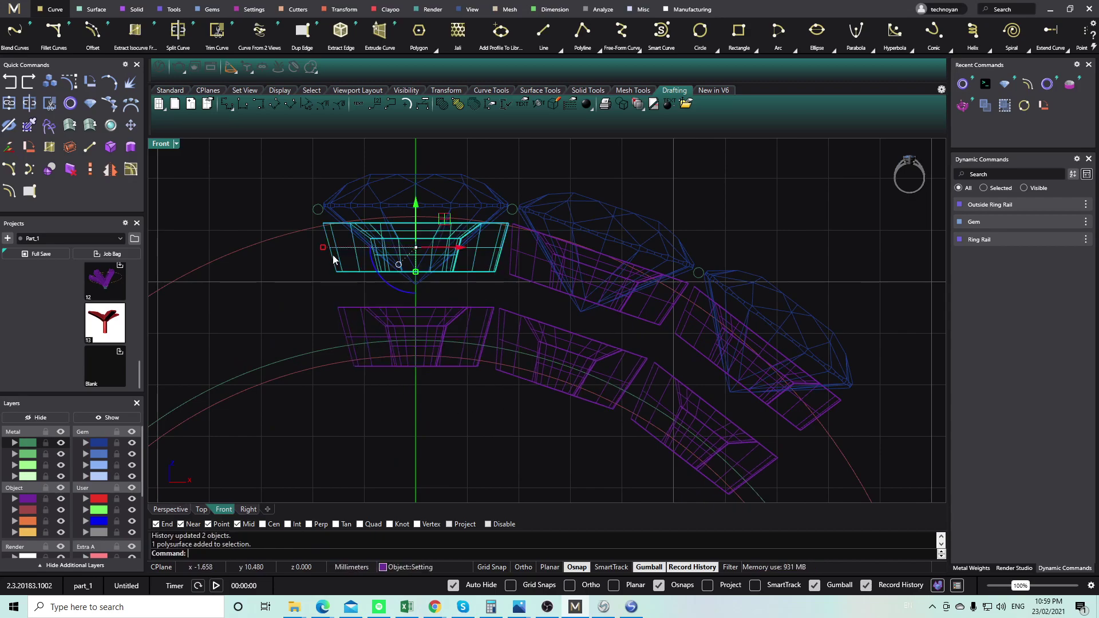
pyautogui.moveTo(324, 246); pyautogui.dragTo(321, 245)
pyautogui.press('Escape')
pyautogui.scroll(-5, 407, 275)
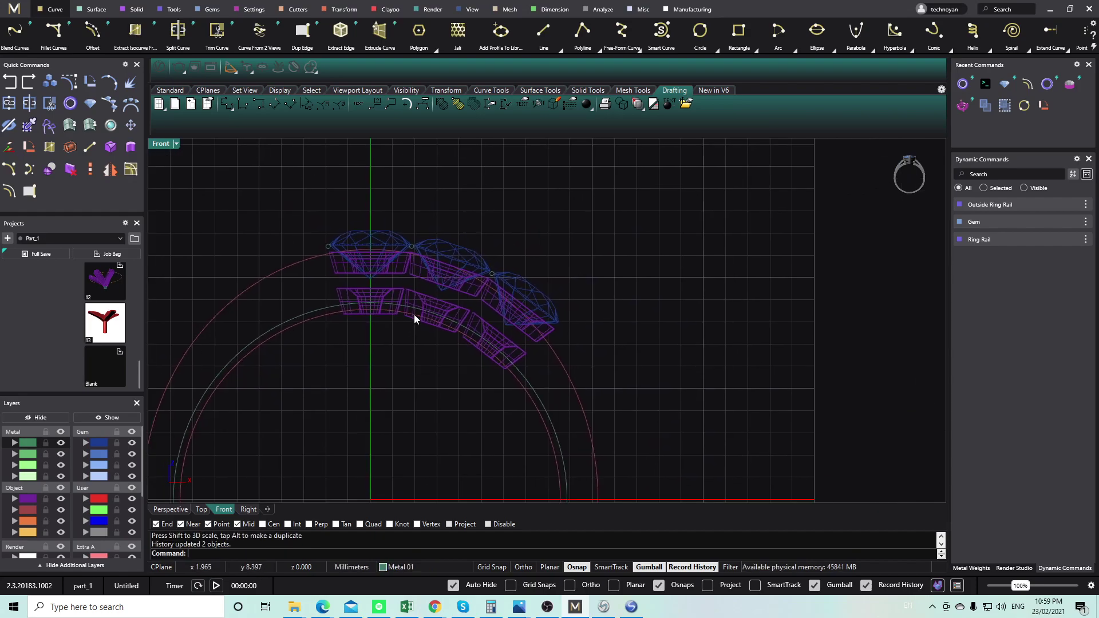
# Draw a slightly slanted claw guide line about 5 mm long from below the centre lower rail to above the diamond.
pyautogui.scroll(3, 407, 270)
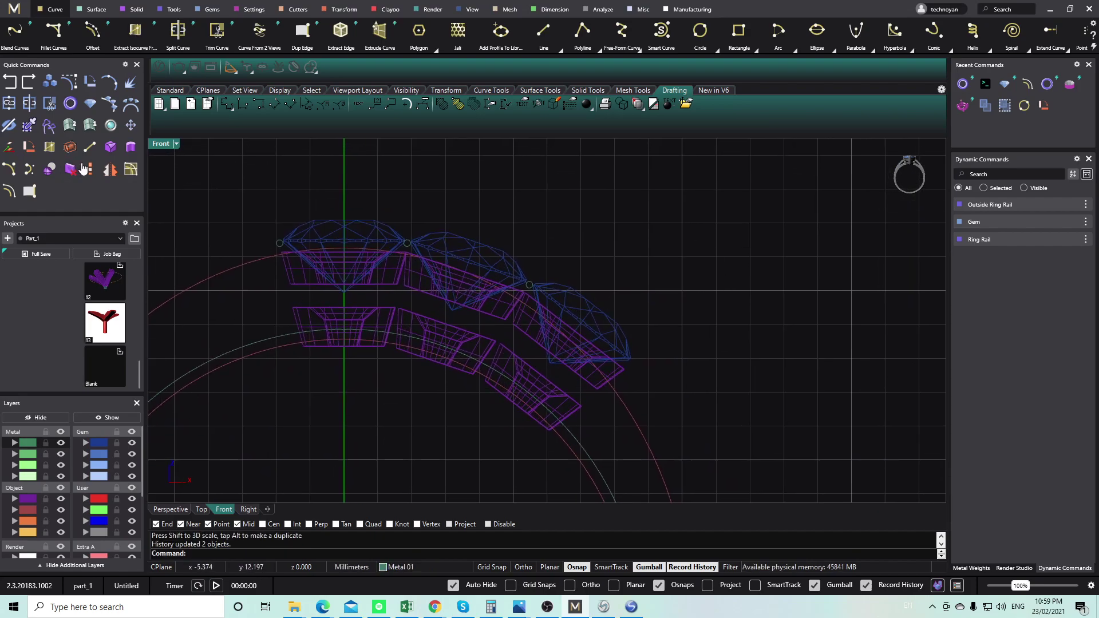
pyautogui.click(90, 148)
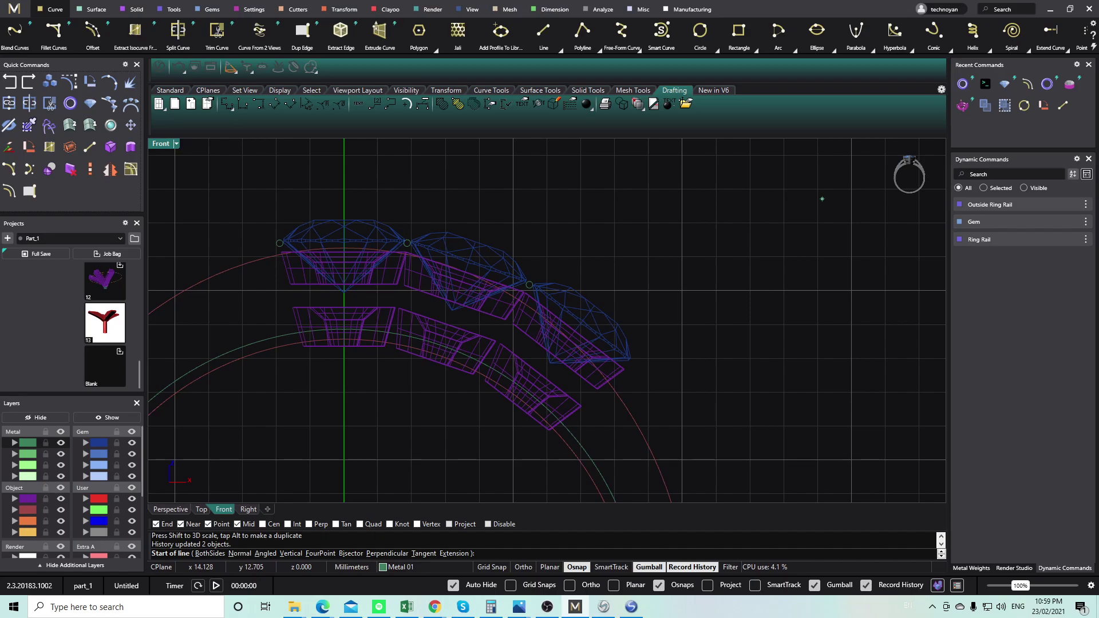
pyautogui.click(375, 362)
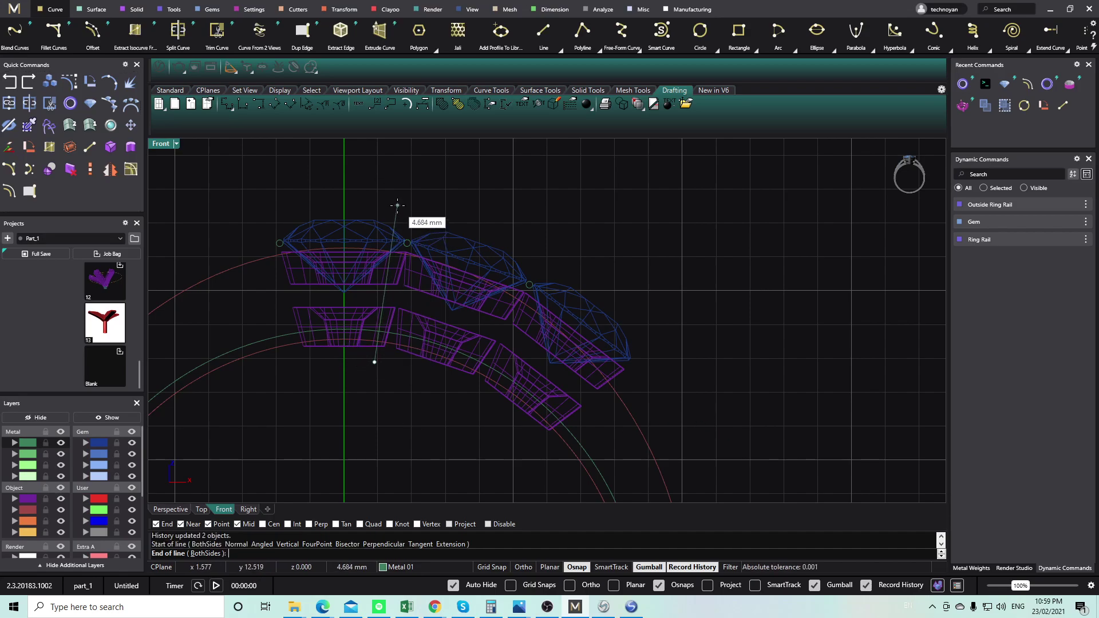
pyautogui.click(396, 188)
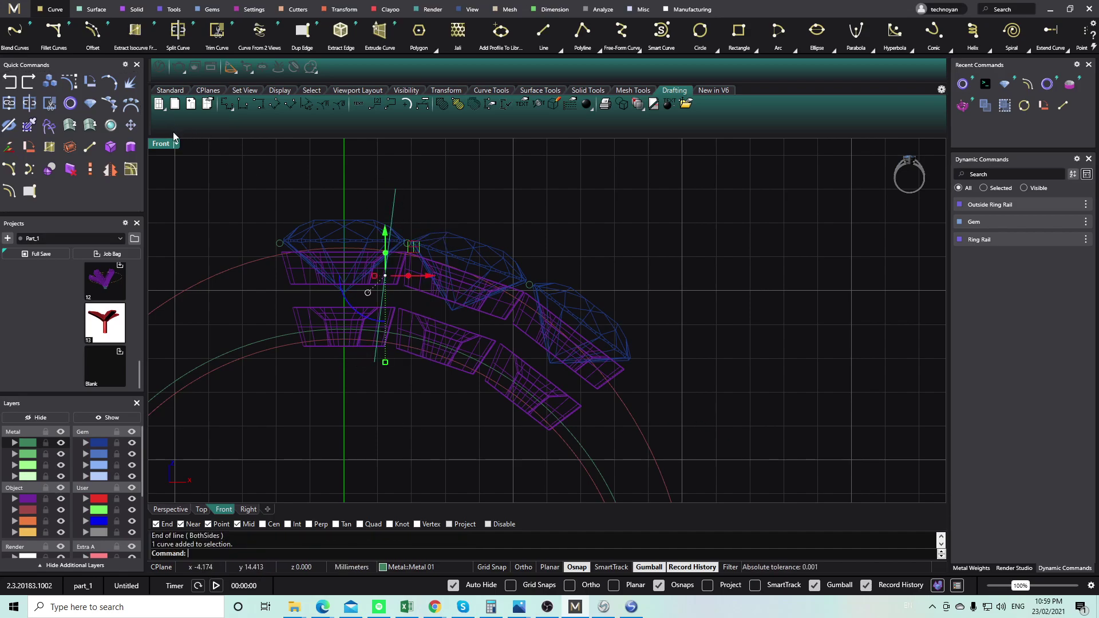
# Try piping the slanted line with flat caps and the default 1 mm radii, and undo the pipe.
pyautogui.click(166, 12)
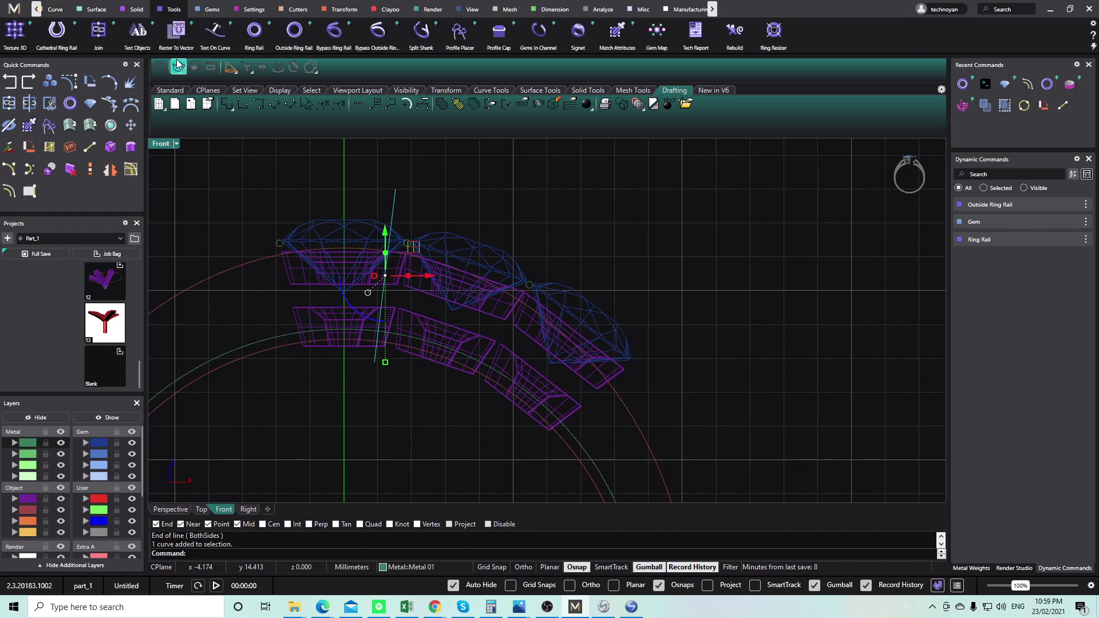
pyautogui.click(137, 10)
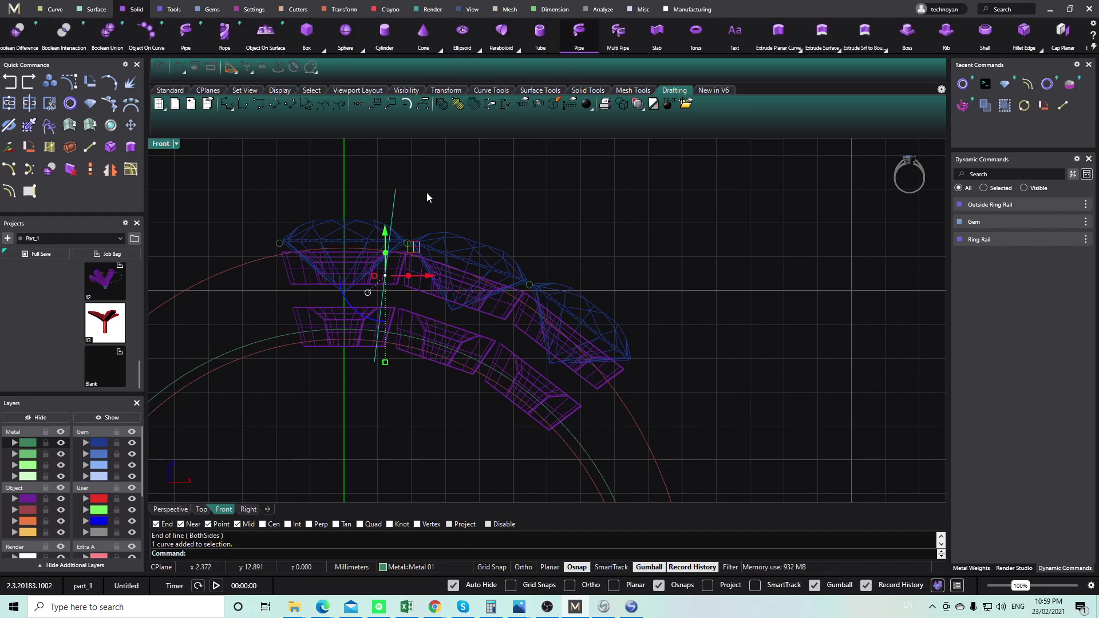
pyautogui.rightClick(371, 344)
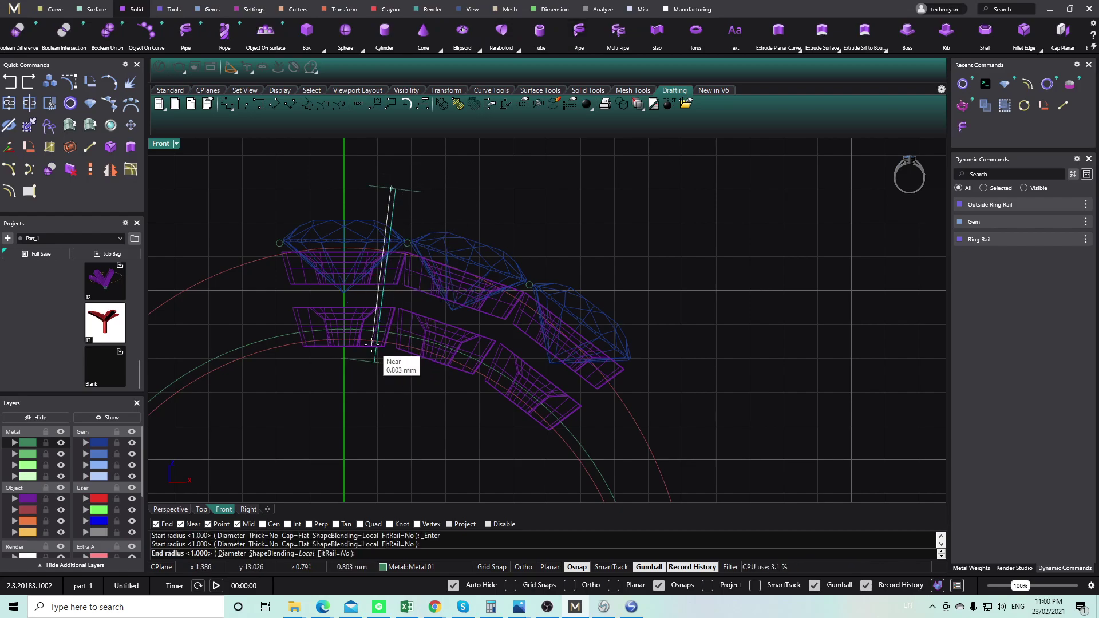
pyautogui.rightClick(371, 344)
pyautogui.rightClick(372, 344)
pyautogui.click(376, 368)
pyautogui.hotkey('ctrl', 'z')
# Try piping the slanted line with round caps and 1 mm radii, and undo the pipe.
pyautogui.click(373, 358)
pyautogui.rightClick(373, 359)
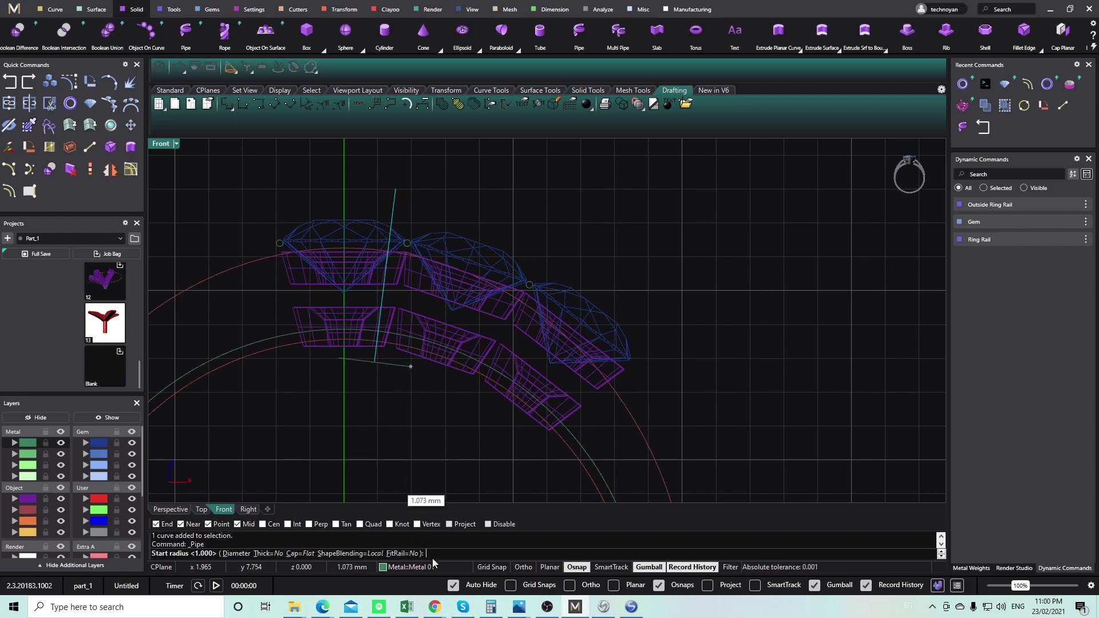
pyautogui.click(300, 553)
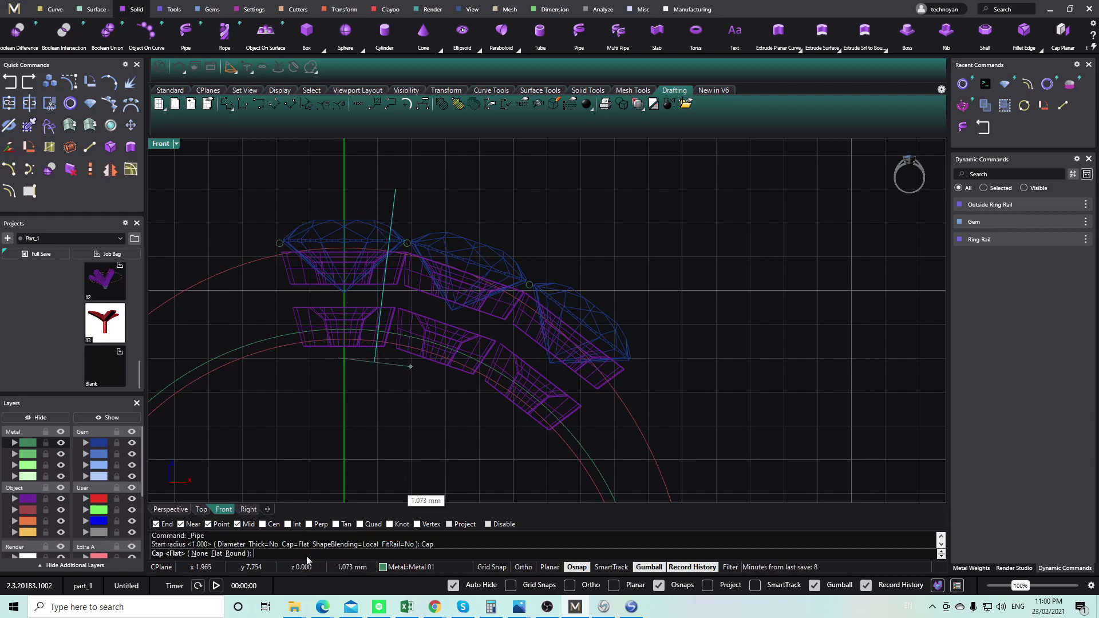
pyautogui.click(234, 553)
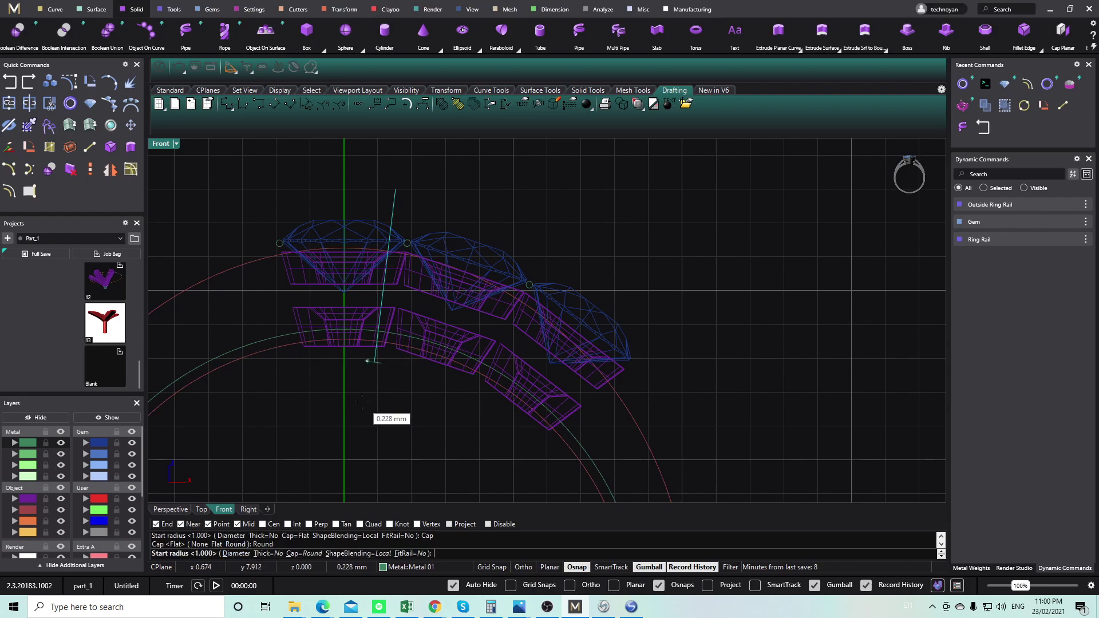
pyautogui.click(402, 400)
pyautogui.click(392, 369)
pyautogui.press('Return')
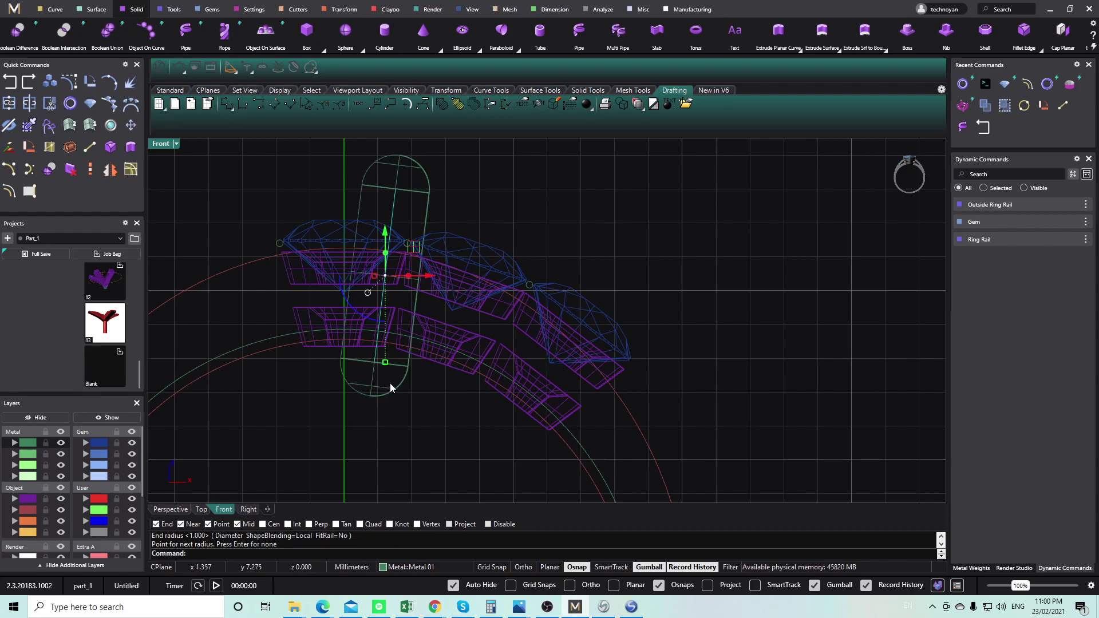
pyautogui.hotkey('ctrl', 'z')
# Restore the four-viewport layout and try piping the slanted line without caps, with radii of about 0.64 and 0.68 mm.
pyautogui.click(403, 202)
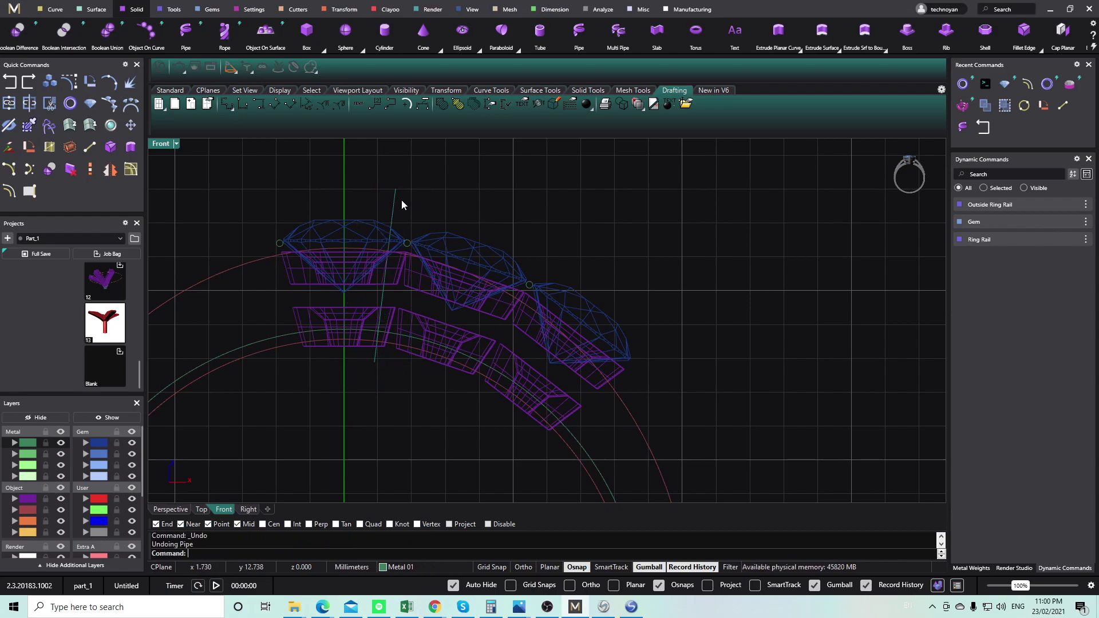
pyautogui.click(397, 203)
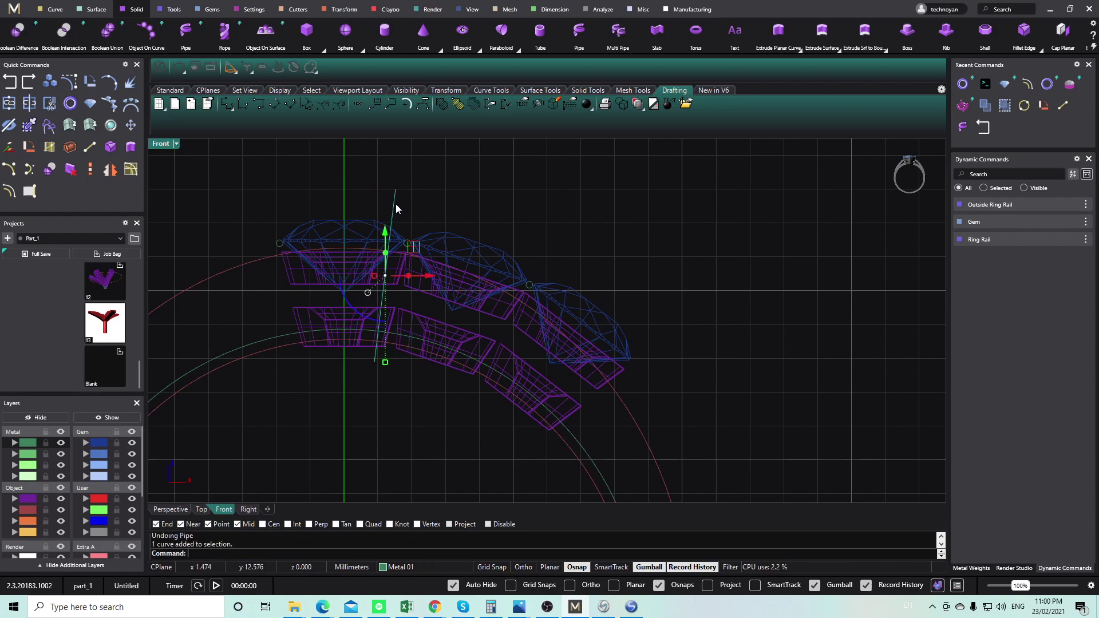
pyautogui.click(576, 35)
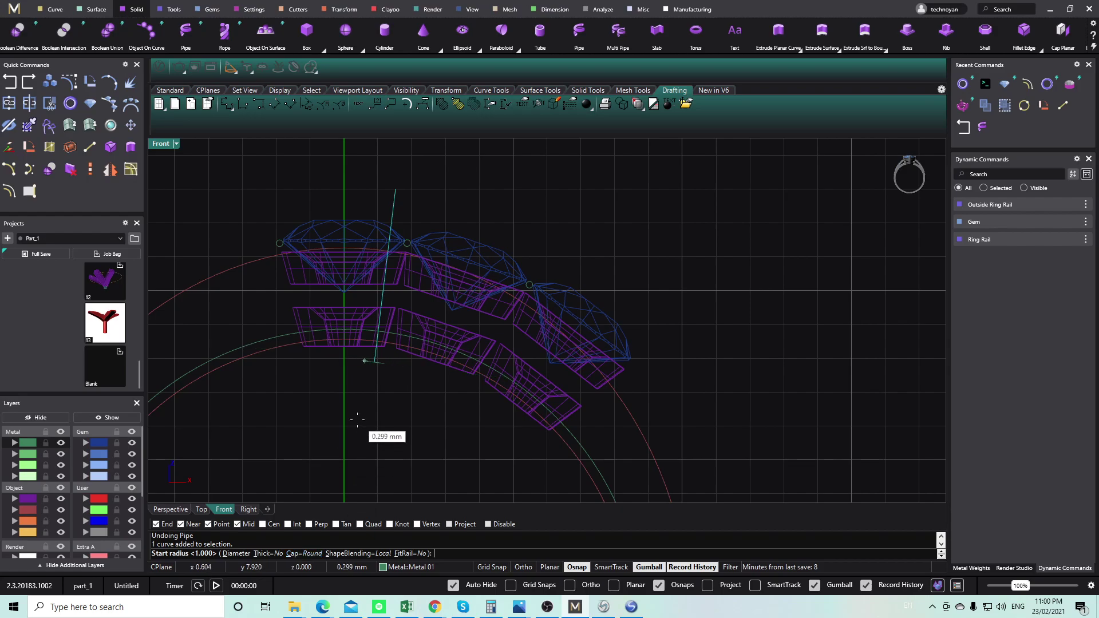
pyautogui.click(301, 554)
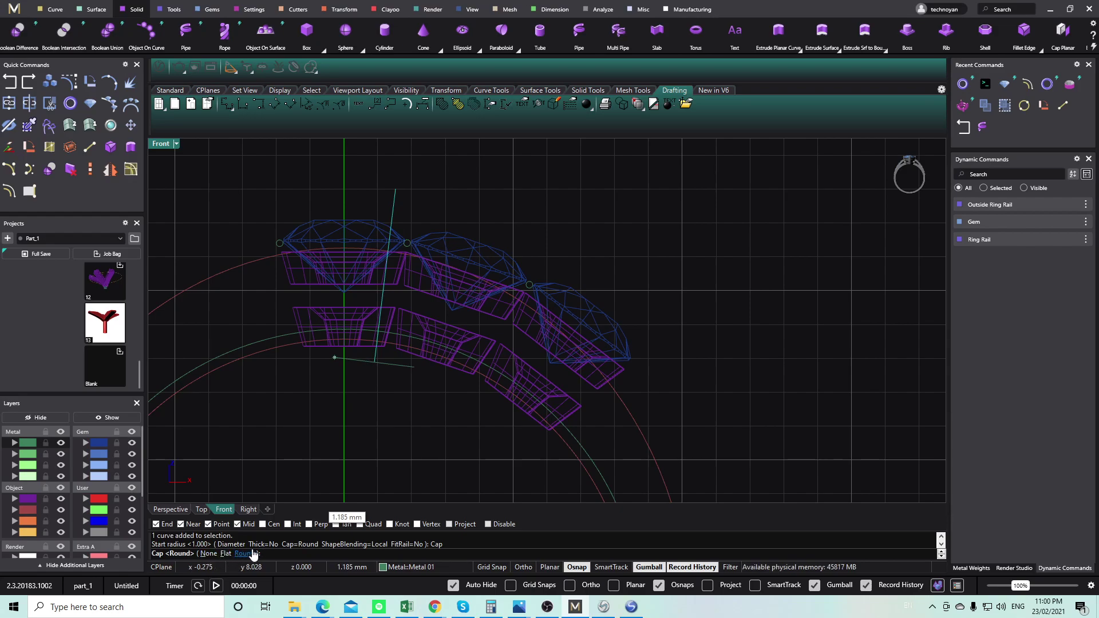
pyautogui.doubleClick(166, 145)
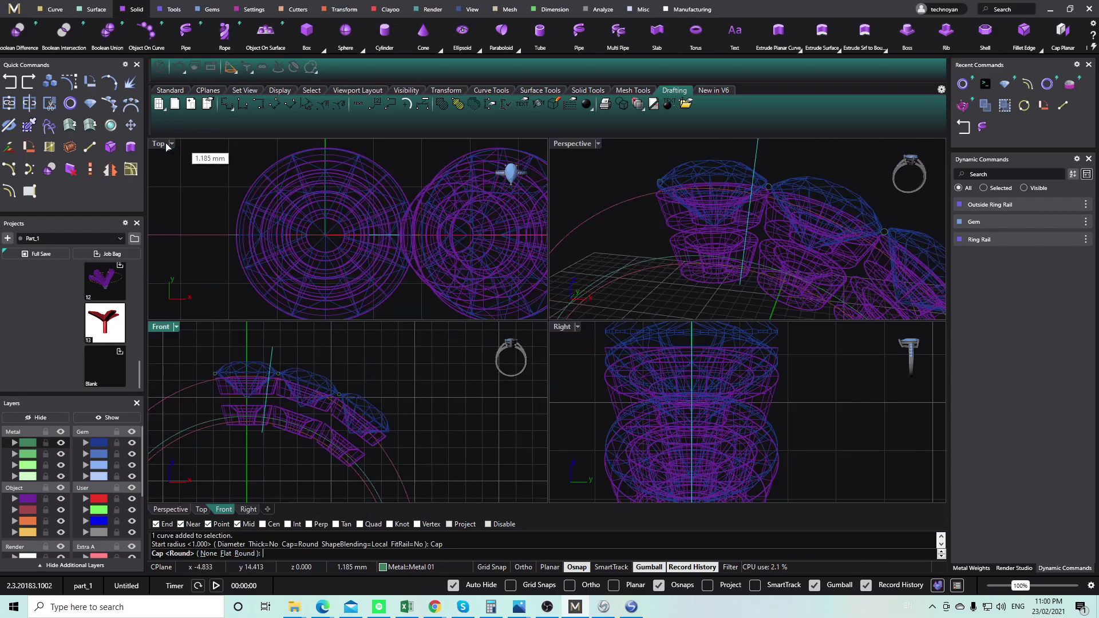
pyautogui.click(208, 554)
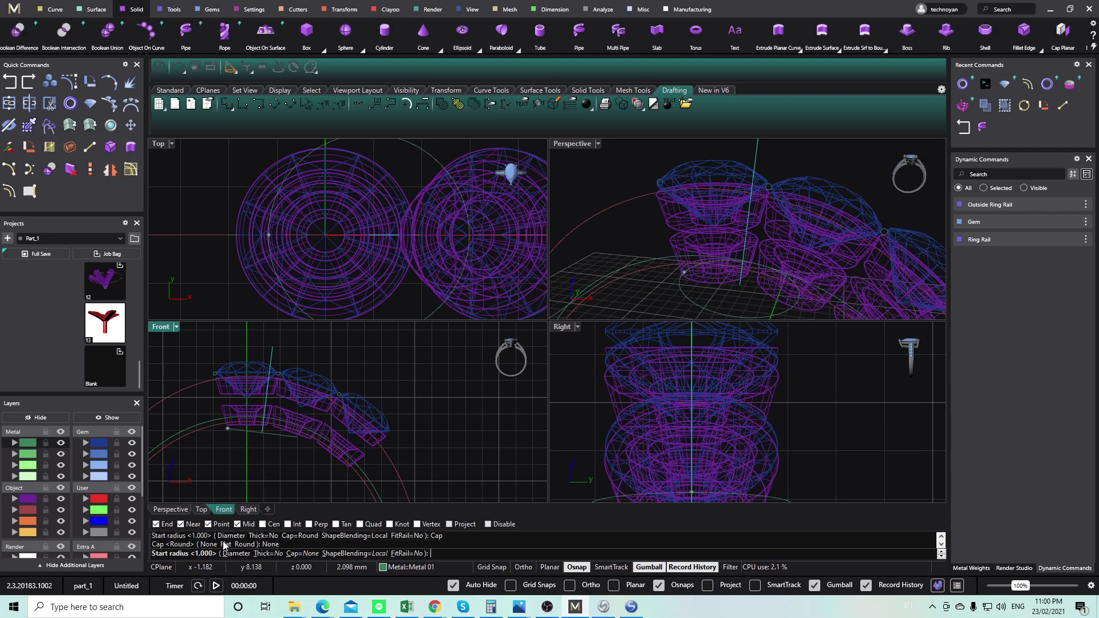
pyautogui.scroll(3, 277, 426)
pyautogui.click(269, 449)
pyautogui.moveTo(289, 332); pyautogui.dragTo(284, 373, button='right')
pyautogui.click(281, 352)
pyautogui.rightClick(294, 360)
pyautogui.press('Escape')
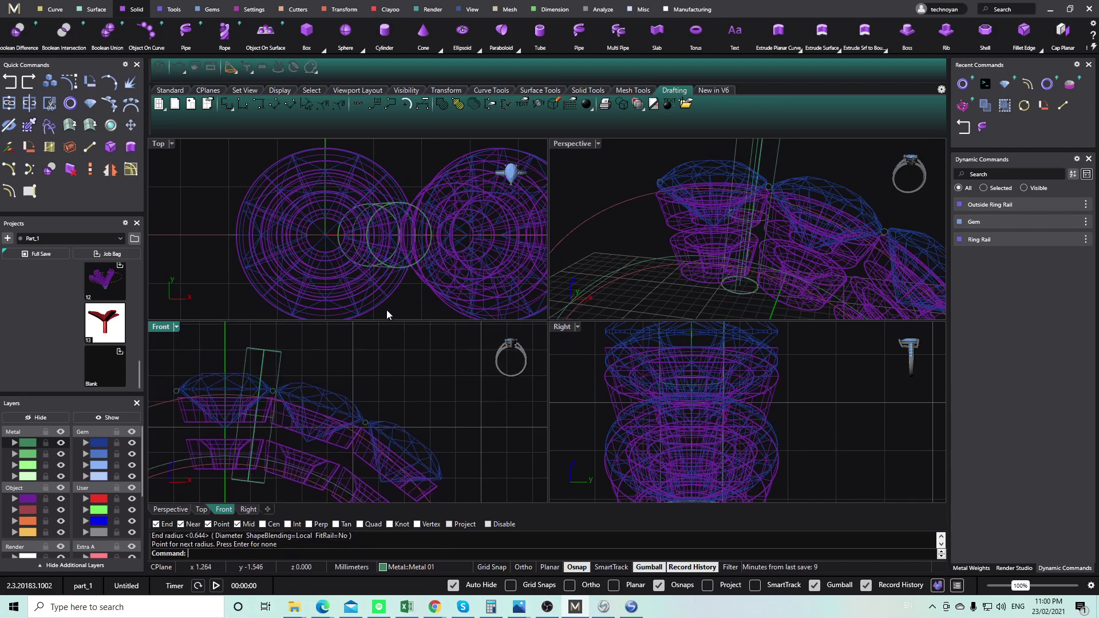
# Set the Perspective view to Shaded, inspect the uncapped pipe from above and undo it.
pyautogui.click(598, 144)
pyautogui.click(640, 119)
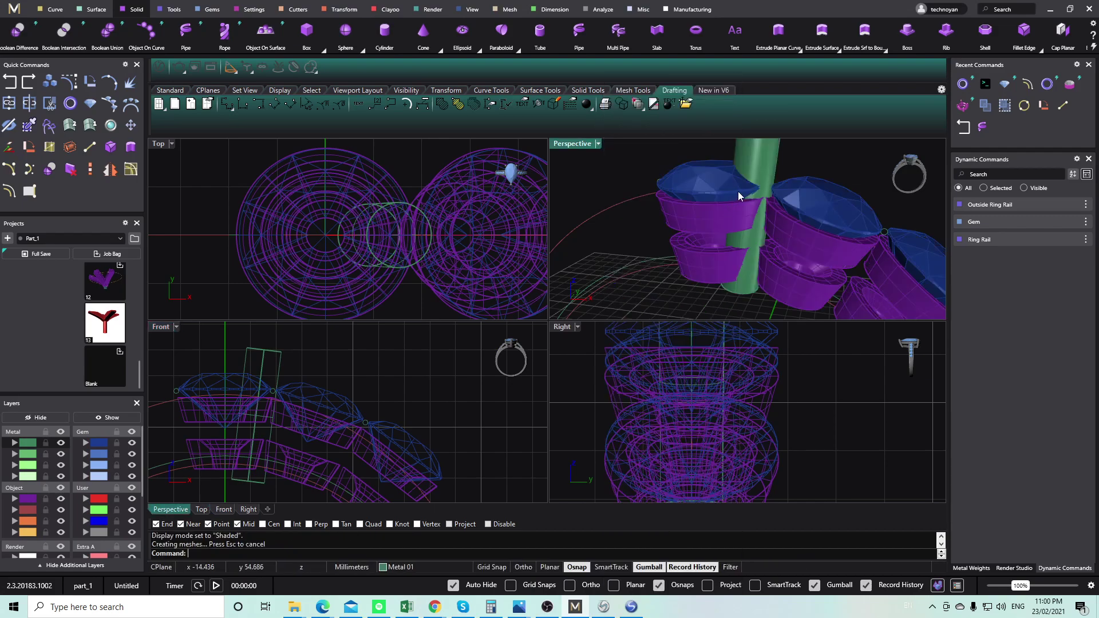
pyautogui.moveTo(736, 196); pyautogui.dragTo(702, 236, button='right')
pyautogui.scroll(-5, 702, 235)
pyautogui.scroll(6, 726, 199)
pyautogui.moveTo(726, 198); pyautogui.dragTo(731, 215, button='right')
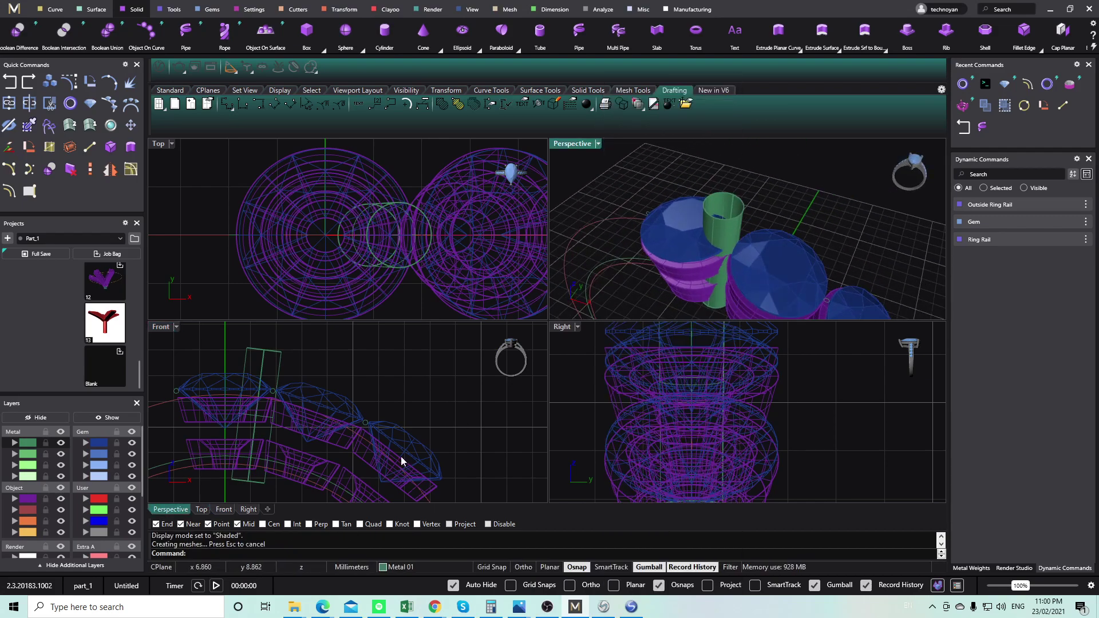
pyautogui.hotkey('ctrl', 'z')
# Try piping the slanted line with flat caps and 0.5 mm radii, inspect it in Perspective and undo the pipe.
pyautogui.click(248, 483)
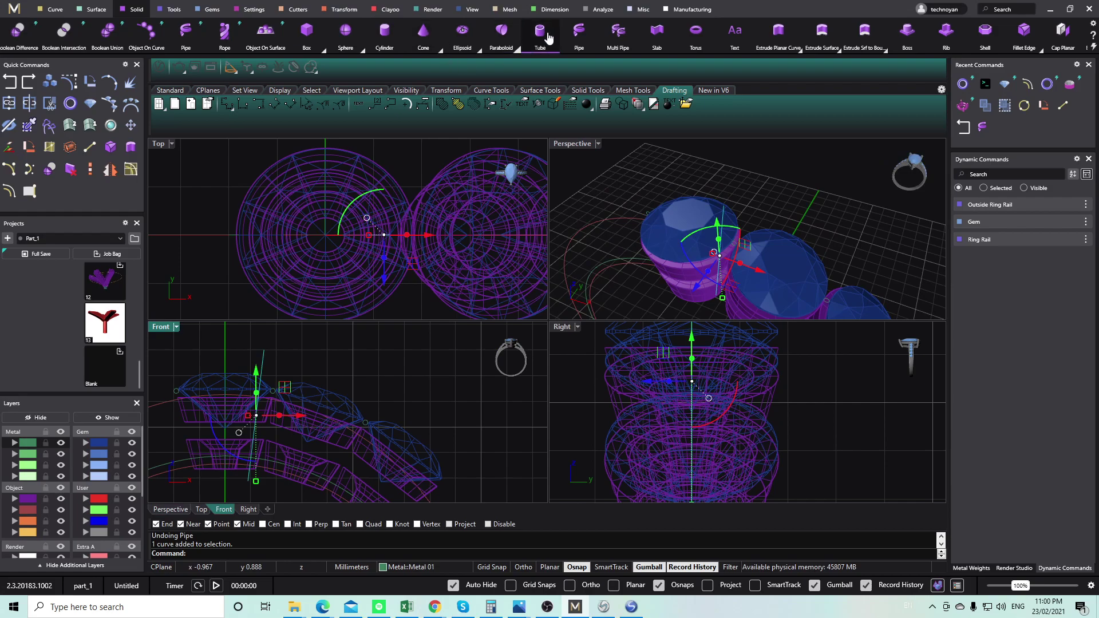
pyautogui.click(578, 31)
pyautogui.click(307, 554)
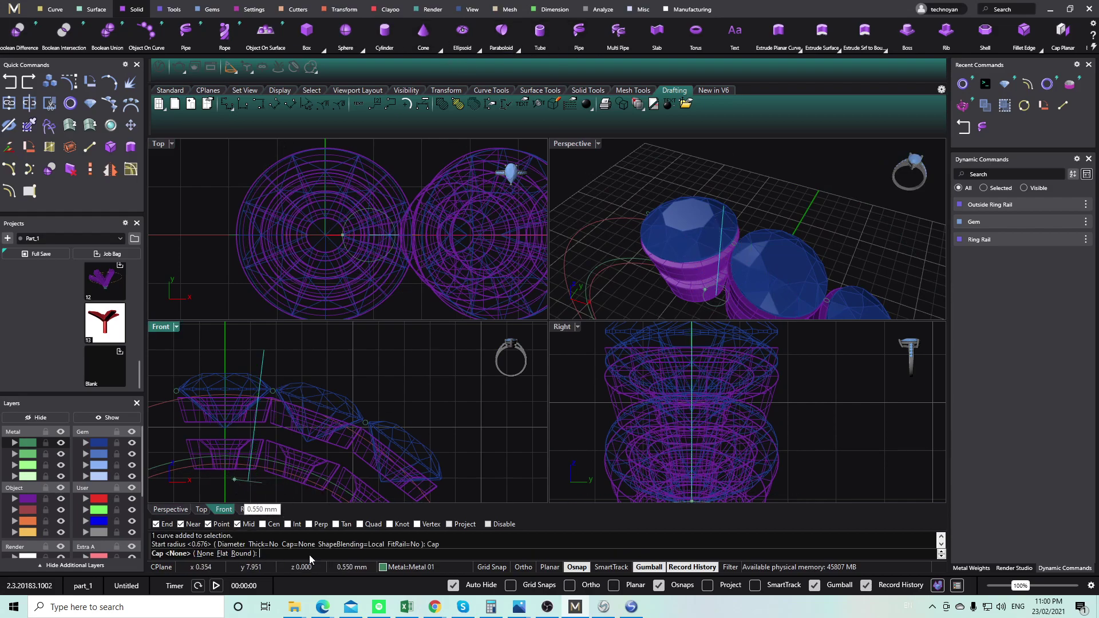
pyautogui.click(223, 553)
pyautogui.write('0.5')
pyautogui.press('Return')
pyautogui.press('Return')
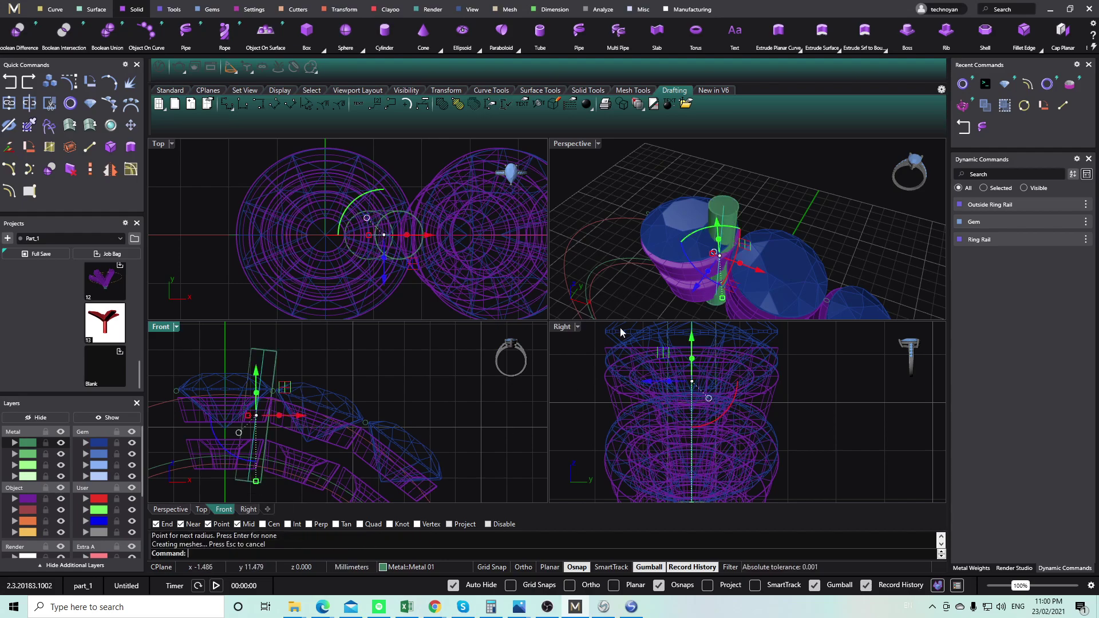
pyautogui.click(784, 170)
pyautogui.scroll(3, 784, 169)
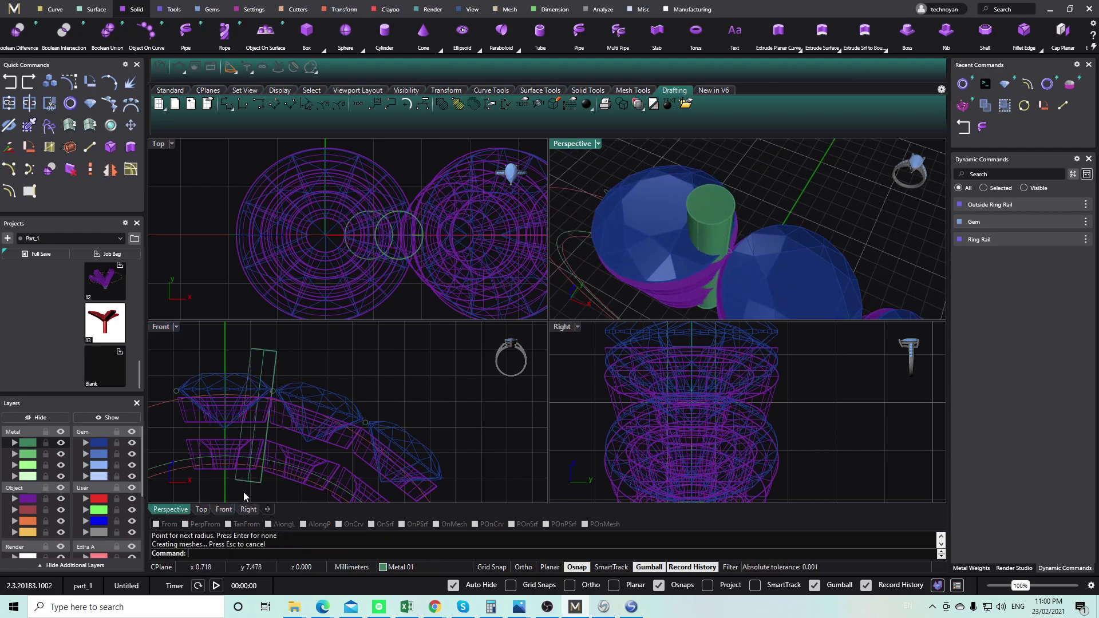
pyautogui.moveTo(268, 491); pyautogui.dragTo(270, 485, button='right')
pyautogui.press('`')
pyautogui.hotkey('ctrl', 'z')
# Try piping the slanted line with round caps and 0.55 mm start and end radii.
pyautogui.click(250, 472)
pyautogui.click(577, 30)
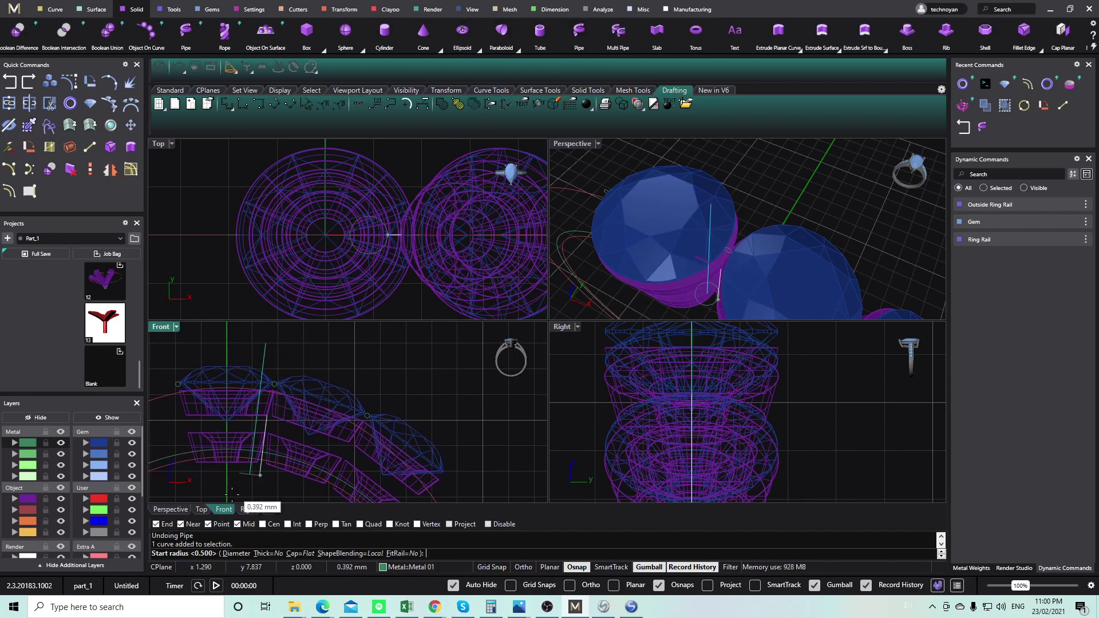
pyautogui.click(293, 553)
pyautogui.click(232, 553)
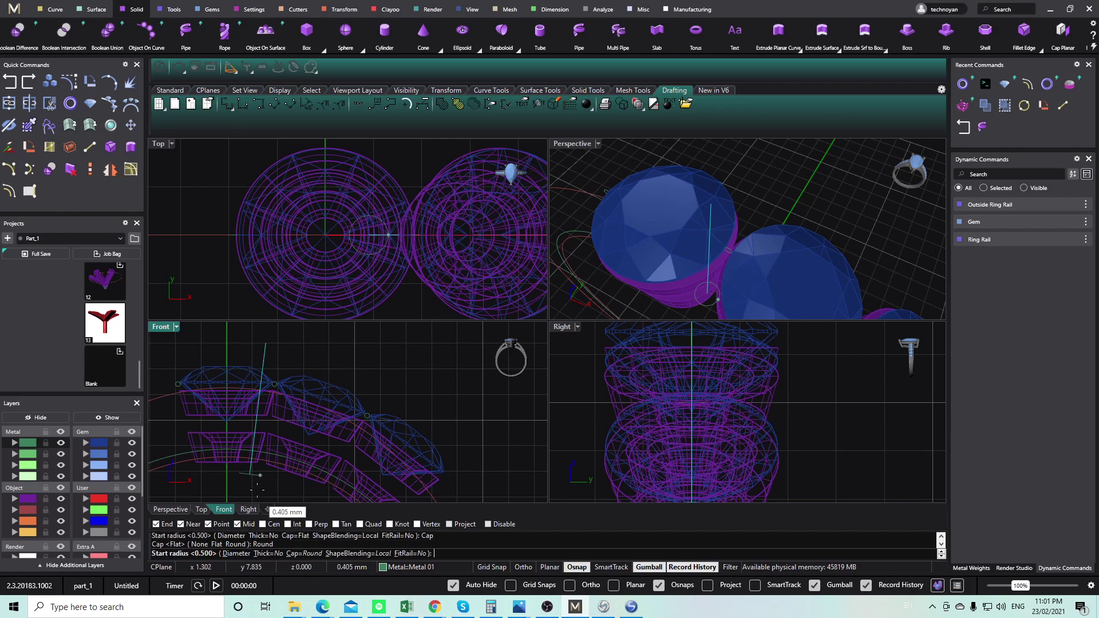
pyautogui.write('0.55')
pyautogui.press('Return')
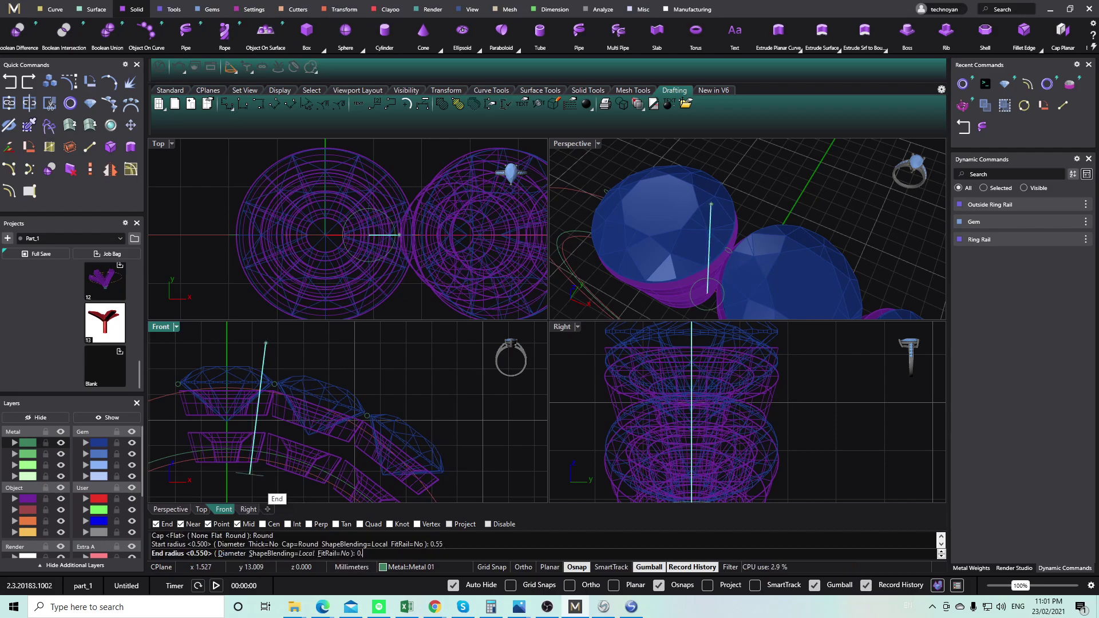
pyautogui.press('Return')
pyautogui.press('Return')
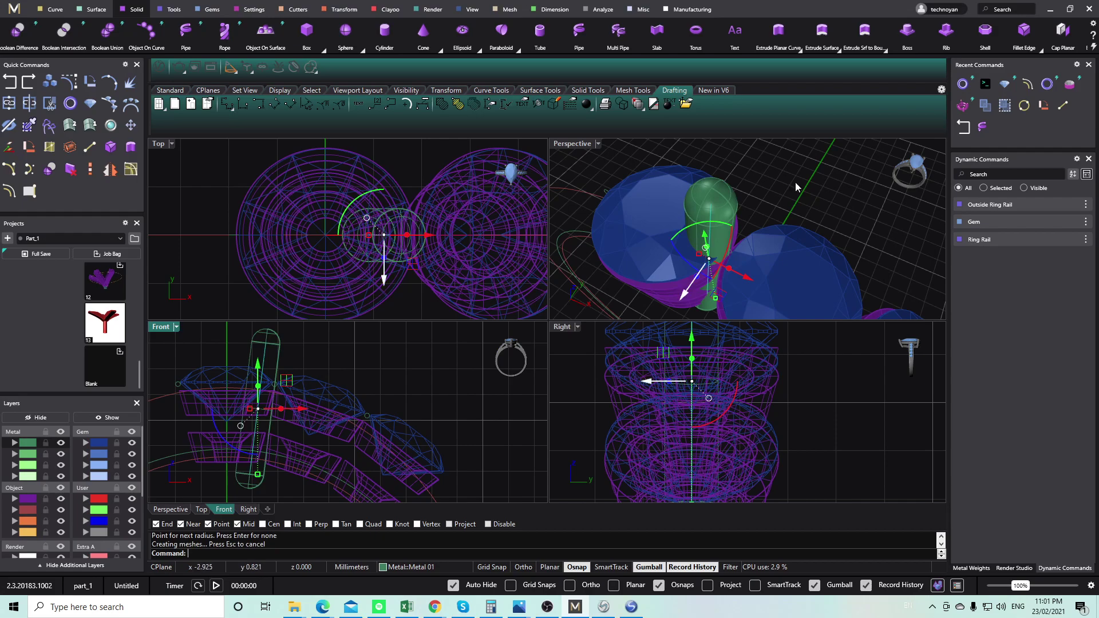
pyautogui.scroll(-3, 738, 211)
pyautogui.scroll(2, 738, 210)
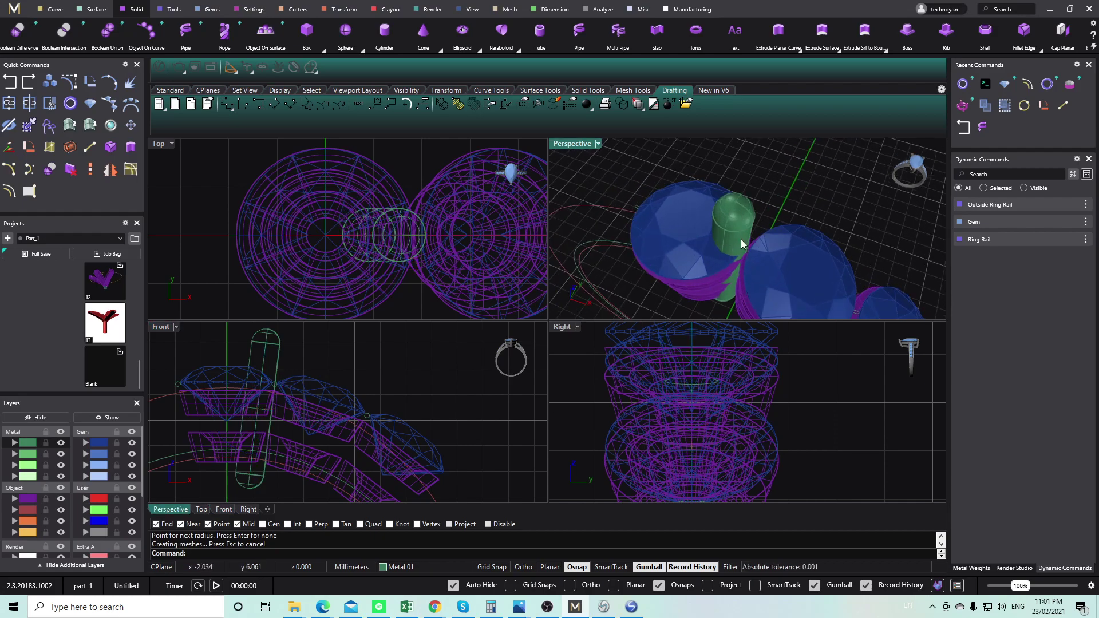
# Try moving the pipe beside the centre stone, then undo the move and the pipe.
pyautogui.moveTo(252, 376); pyautogui.dragTo(267, 369, button='right')
pyautogui.click(279, 349)
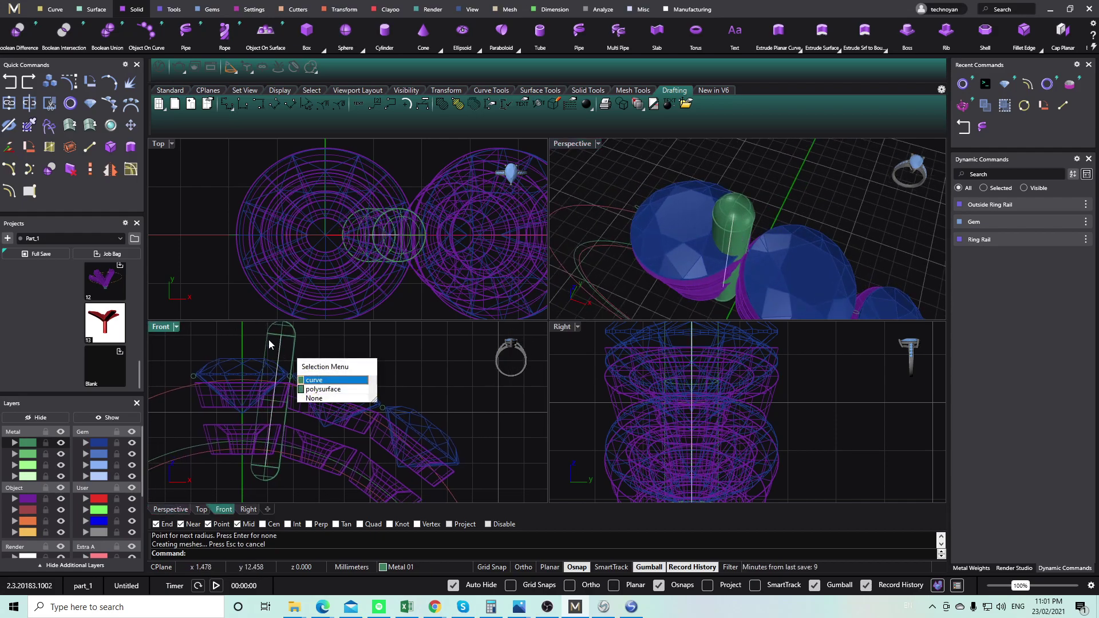
pyautogui.click(293, 341)
pyautogui.moveTo(380, 277); pyautogui.dragTo(377, 205)
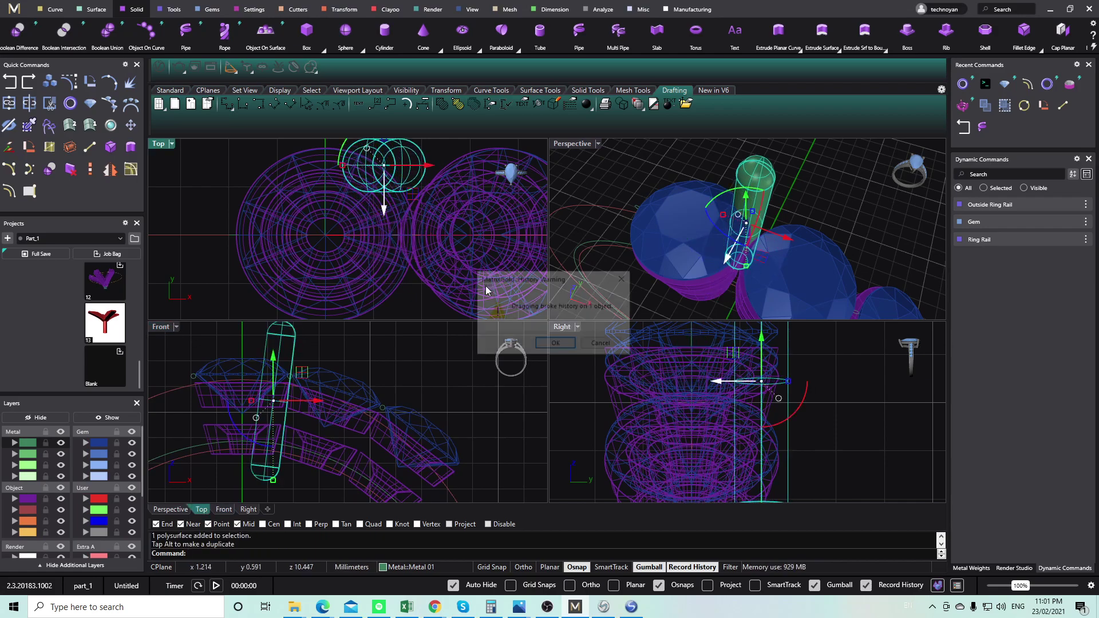
pyautogui.click(545, 346)
pyautogui.scroll(-4, 703, 403)
pyautogui.moveTo(719, 428); pyautogui.dragTo(730, 423)
pyautogui.press('Escape')
pyautogui.hotkey('ctrl', 'z')
pyautogui.hotkey('ctrl', 'z')
pyautogui.click(377, 347)
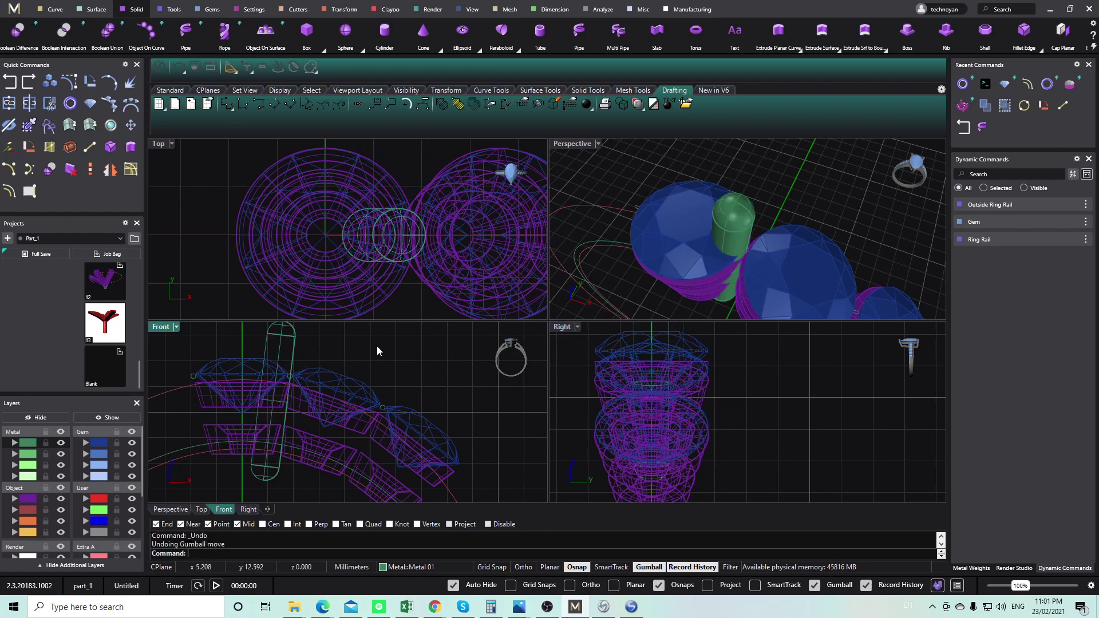
pyautogui.scroll(-6, 387, 347)
pyautogui.hotkey('ctrl', 'z')
# Try piping the slanted line with round caps and 0.45 mm start and end radii.
pyautogui.scroll(3, 329, 330)
pyautogui.moveTo(344, 366); pyautogui.dragTo(343, 366)
pyautogui.moveTo(334, 381); pyautogui.dragTo(330, 368, button='right')
pyautogui.scroll(-6, 354, 210)
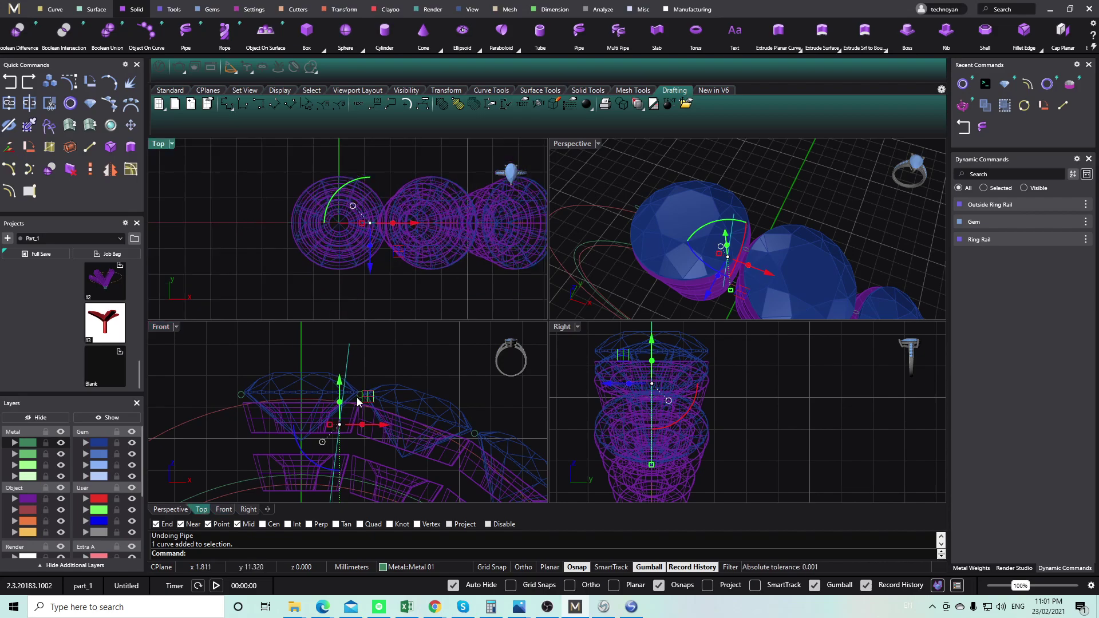
pyautogui.scroll(-5, 315, 347)
pyautogui.scroll(3, 334, 356)
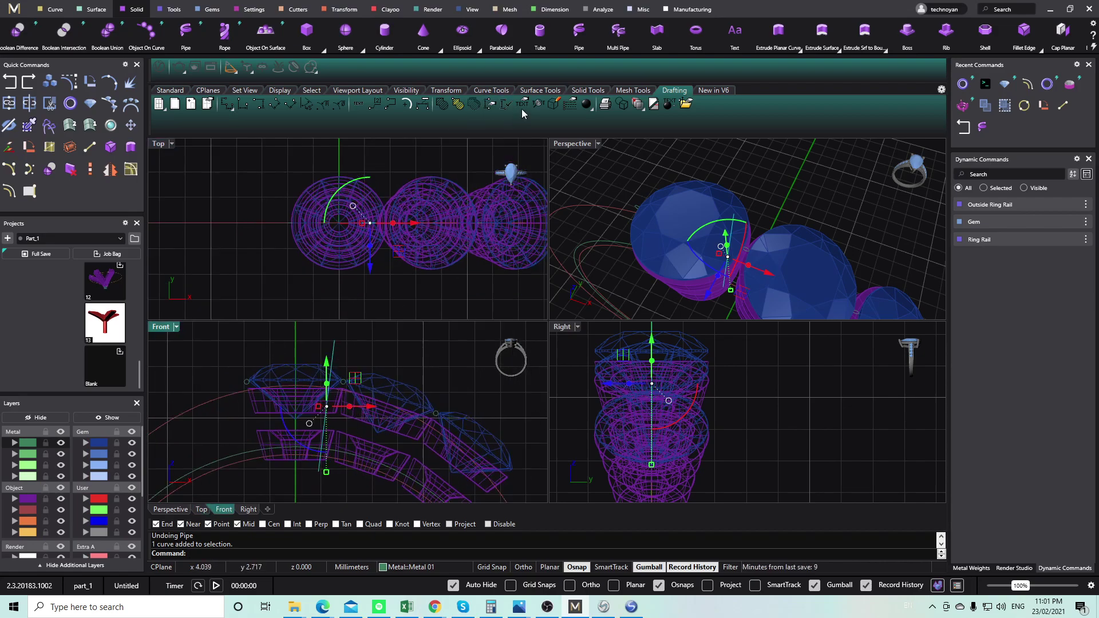
pyautogui.click(579, 32)
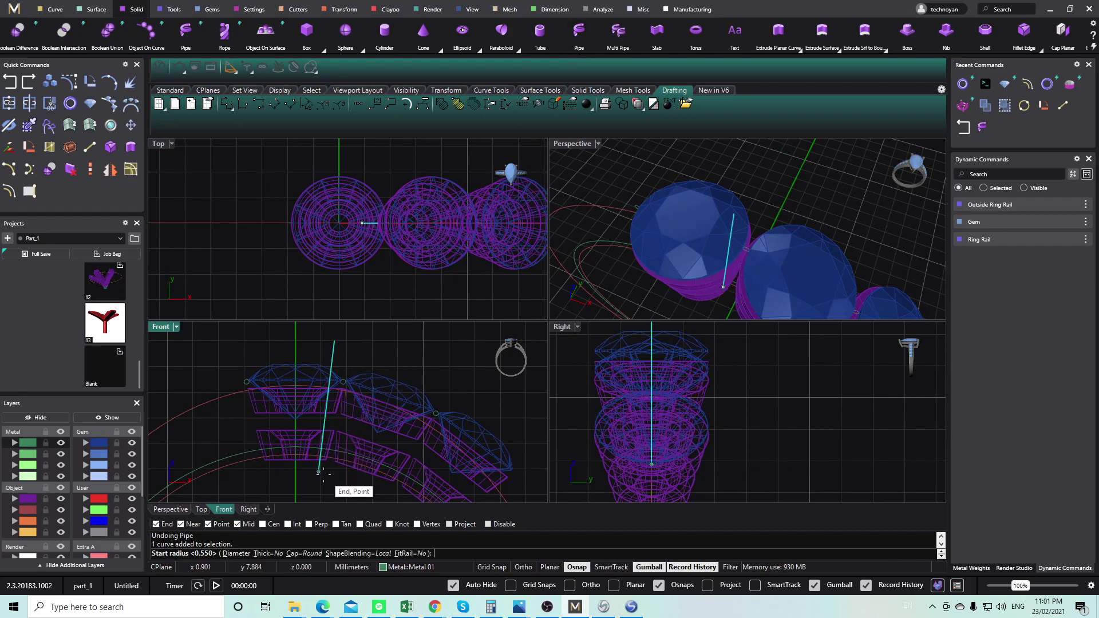
pyautogui.scroll(3, 324, 466)
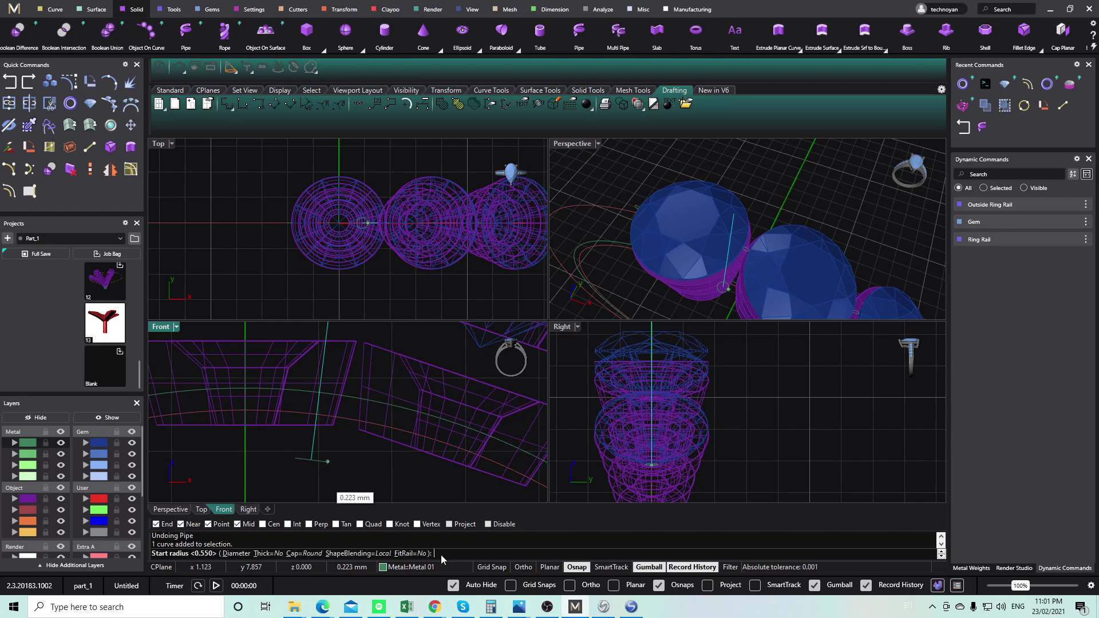
pyautogui.write('0.45')
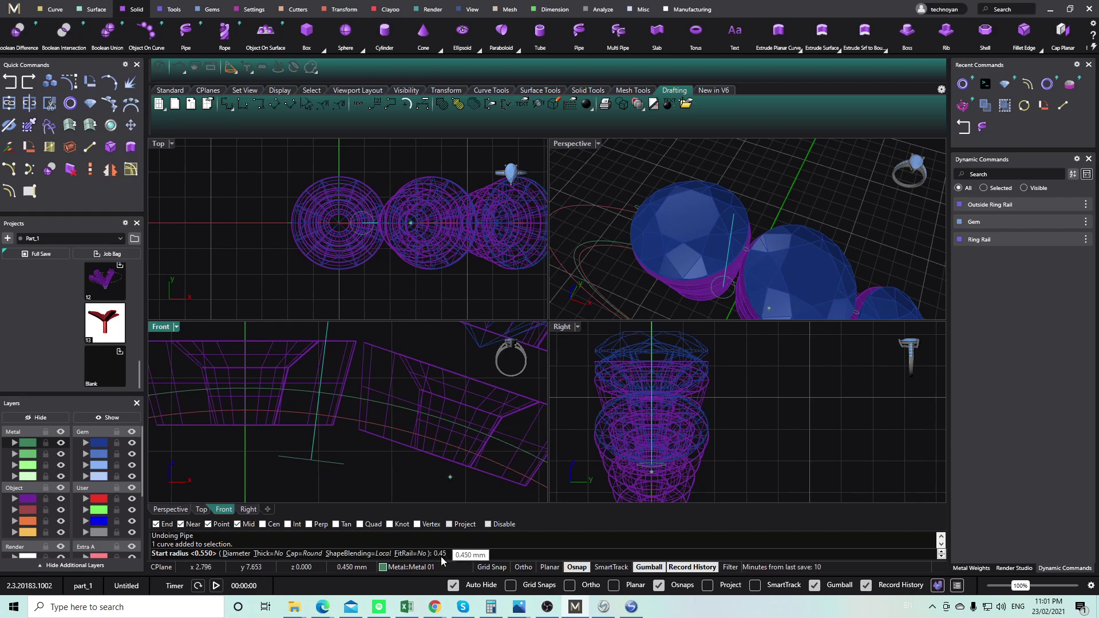
pyautogui.press('Return')
pyautogui.write('0.450> ( Diameter  ShapeBlending=Local  FitRail=No ): 0.45')
pyautogui.press('Return')
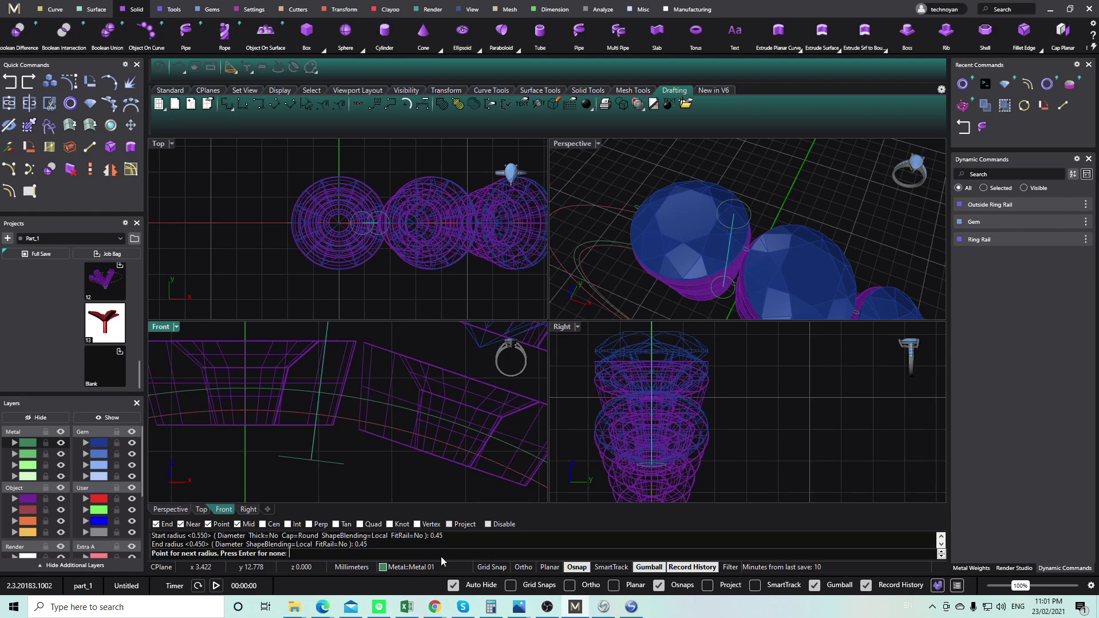
pyautogui.press('Return')
# Measure the pipe's width near its upper end with an aligned dimension, cancel the dimension and delete the pipe.
pyautogui.scroll(-2, 325, 444)
pyautogui.scroll(3, 324, 377)
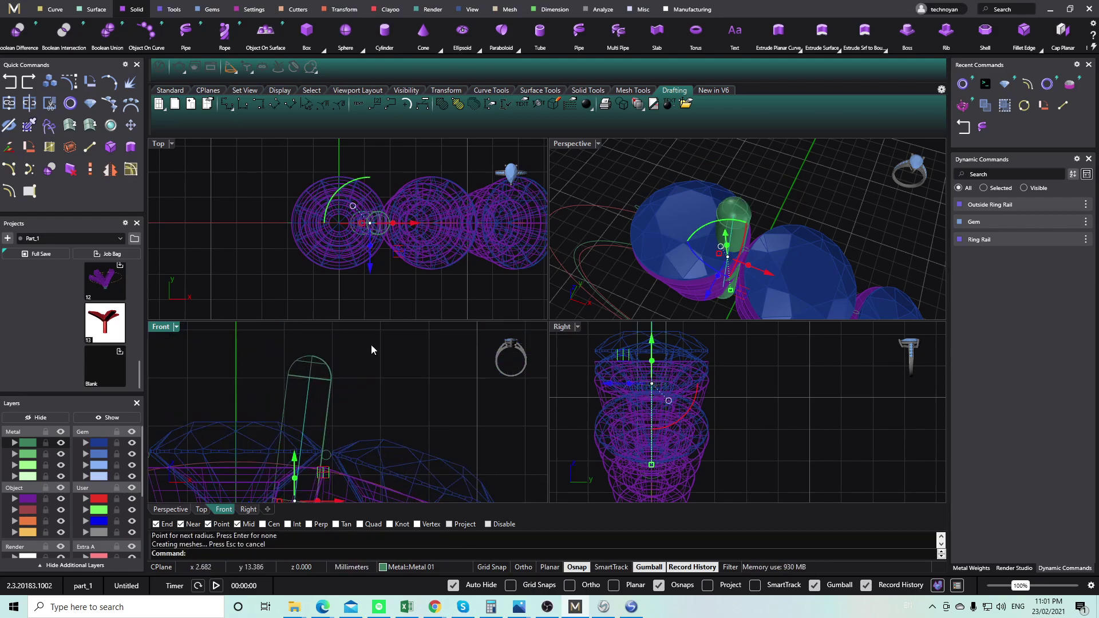
pyautogui.click(276, 106)
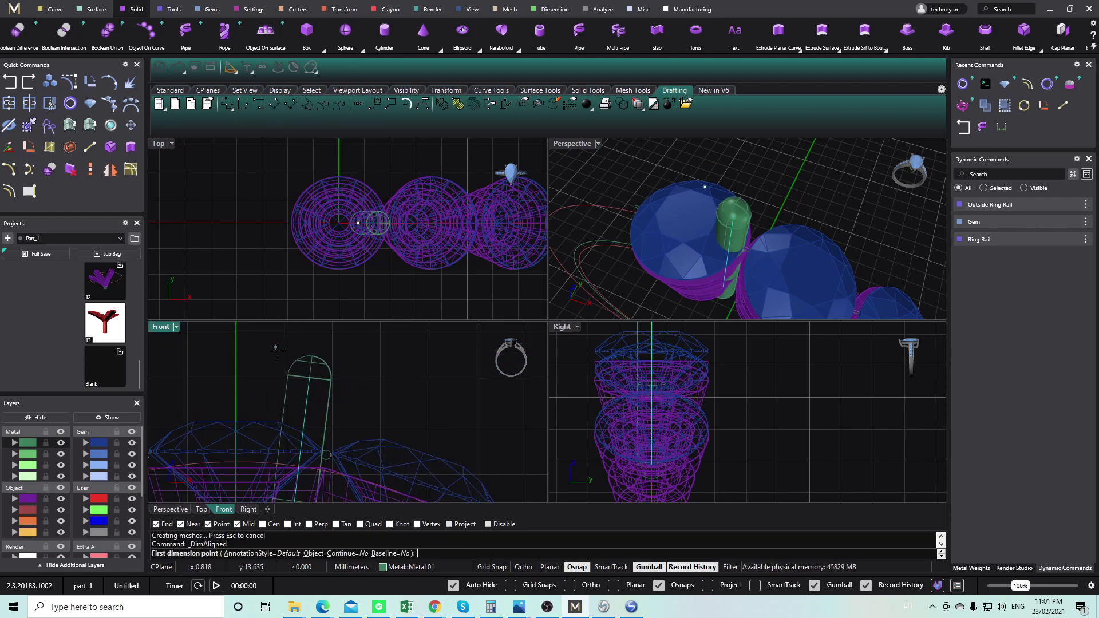
pyautogui.click(288, 378)
pyautogui.click(329, 379)
pyautogui.scroll(-2, 329, 381)
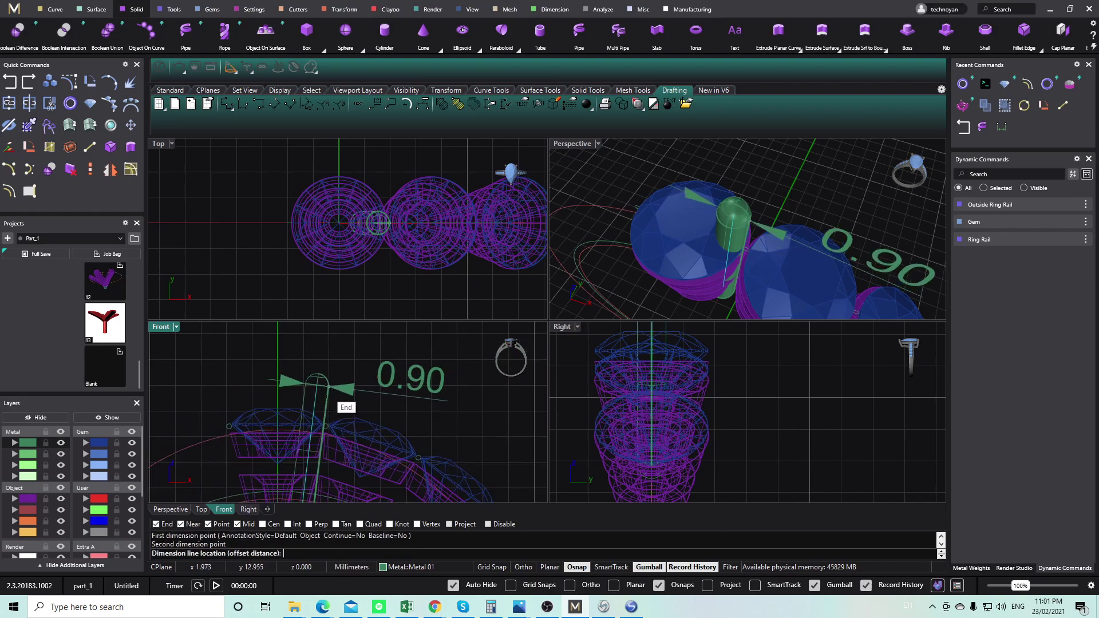
pyautogui.press('Escape')
pyautogui.scroll(-2, 328, 369)
pyautogui.click(332, 374)
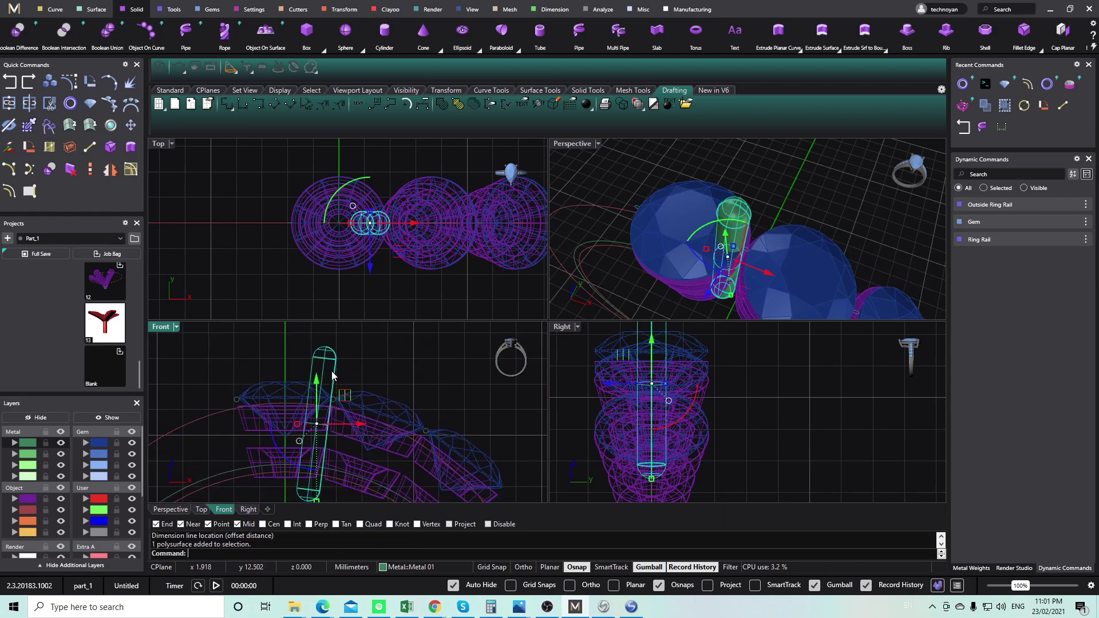
pyautogui.press('Delete')
# Try piping the slanted line by diameter with round caps and 0.9 mm at both ends, and undo the pipe.
pyautogui.click(312, 432)
pyautogui.moveTo(312, 433); pyautogui.dragTo(330, 410, button='right')
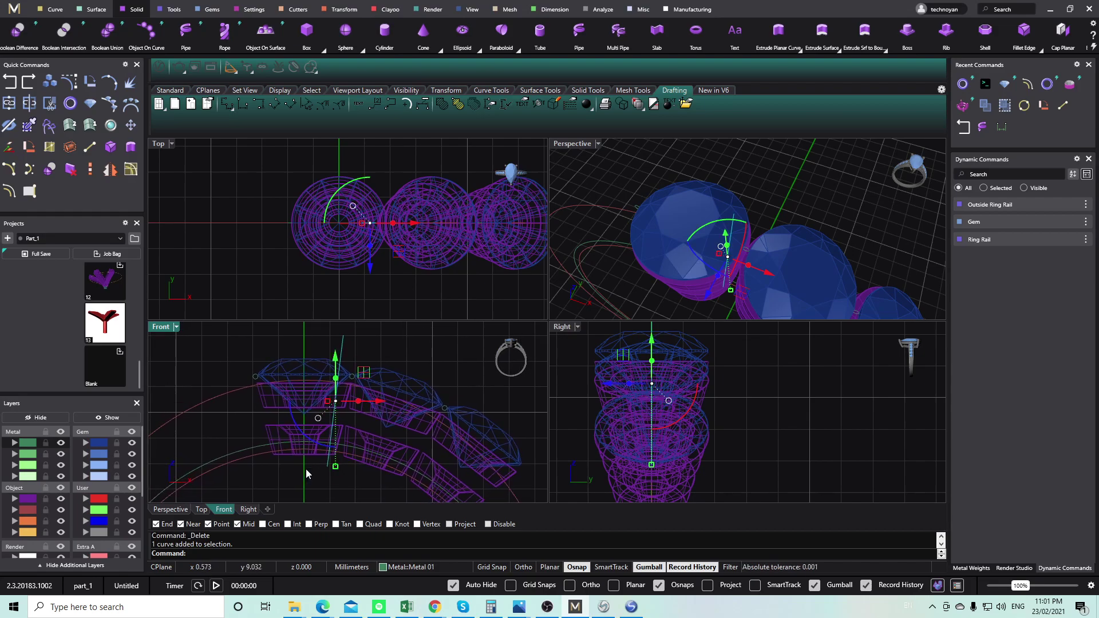
pyautogui.click(579, 30)
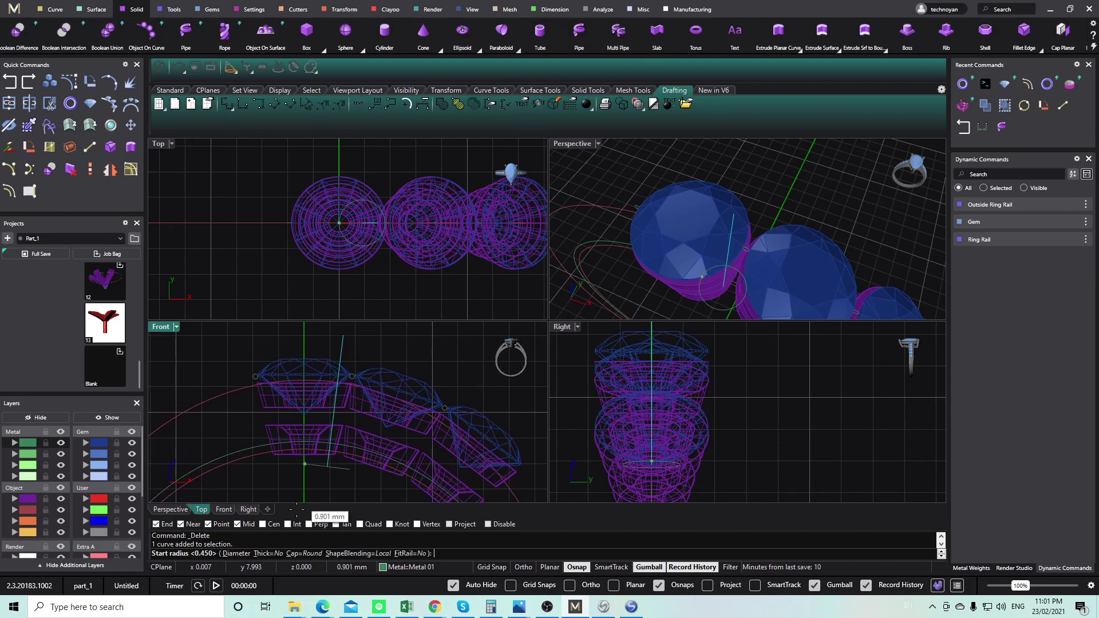
pyautogui.click(298, 554)
pyautogui.click(246, 554)
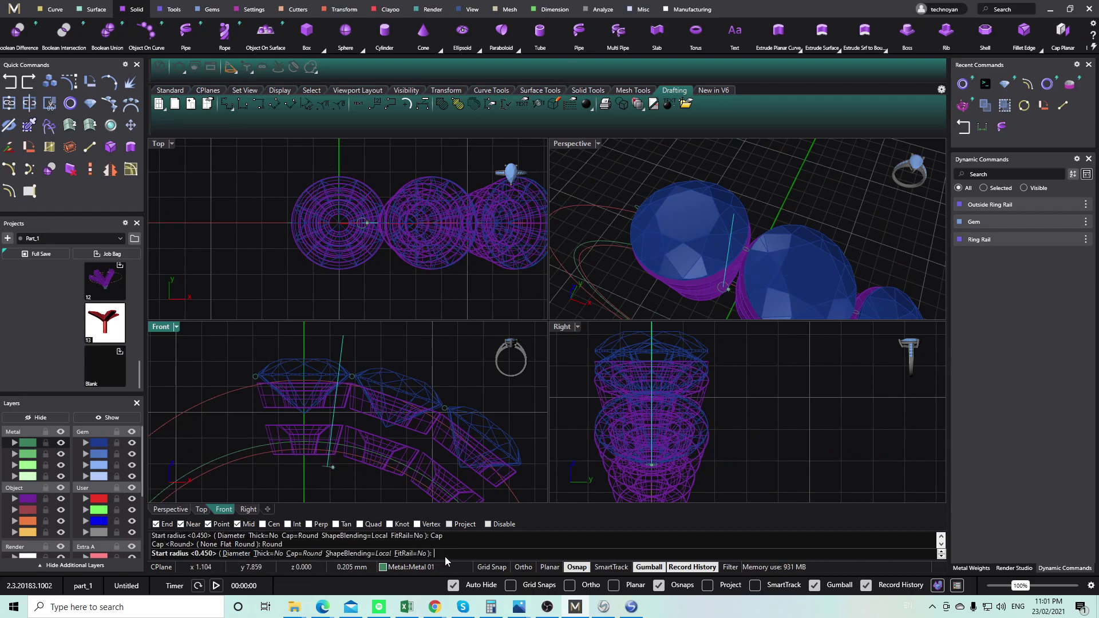
pyautogui.write('0.45')
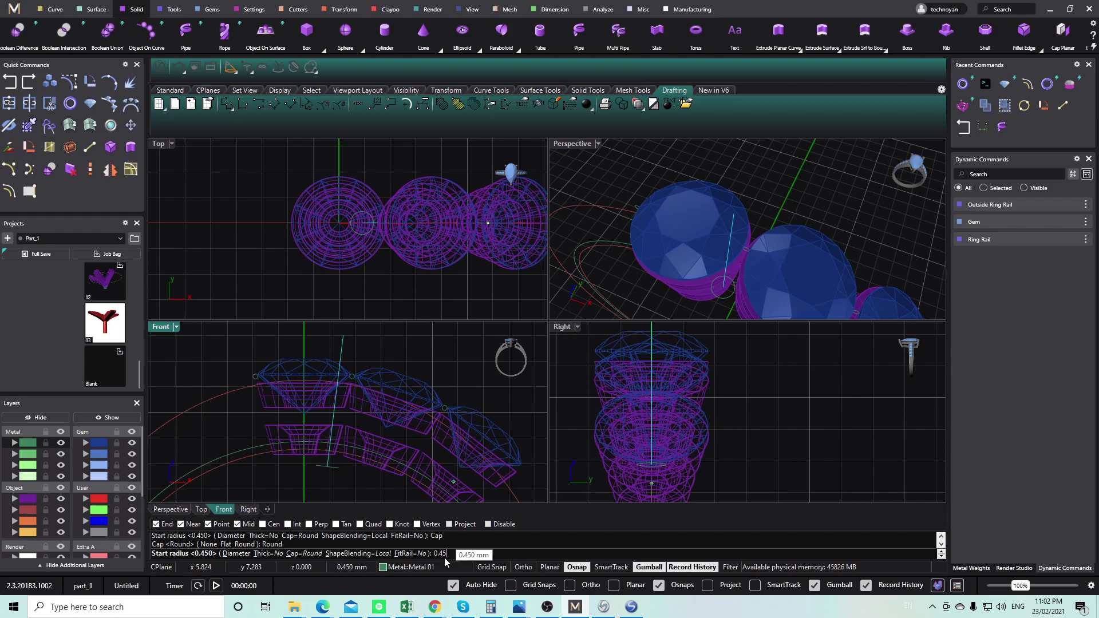
pyautogui.click(232, 556)
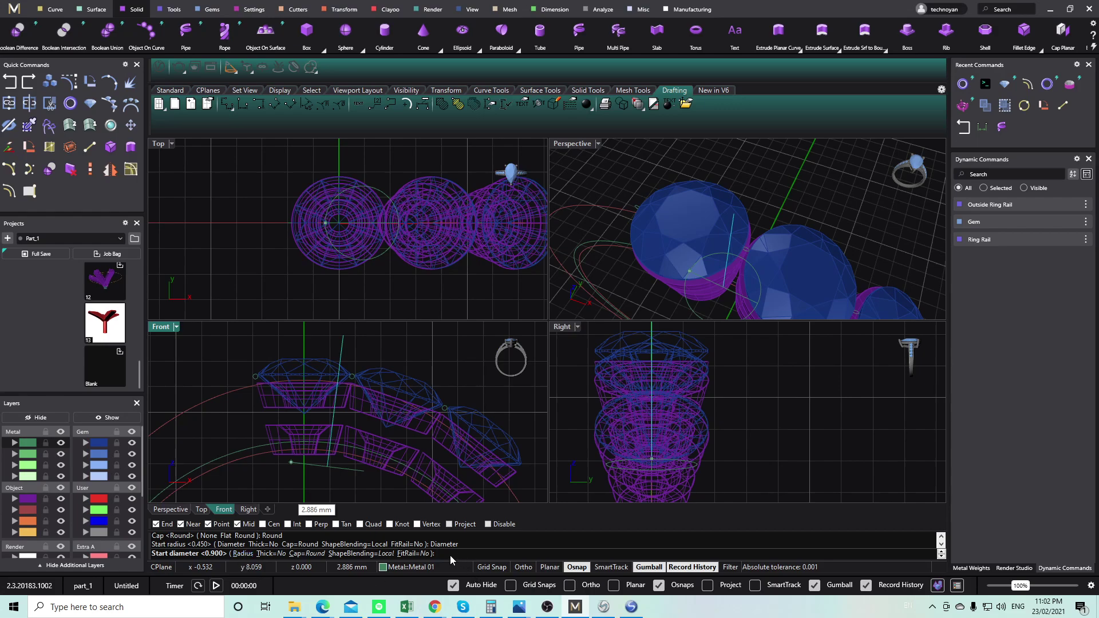
pyautogui.write('0.9')
pyautogui.press('Return')
pyautogui.write('0.9')
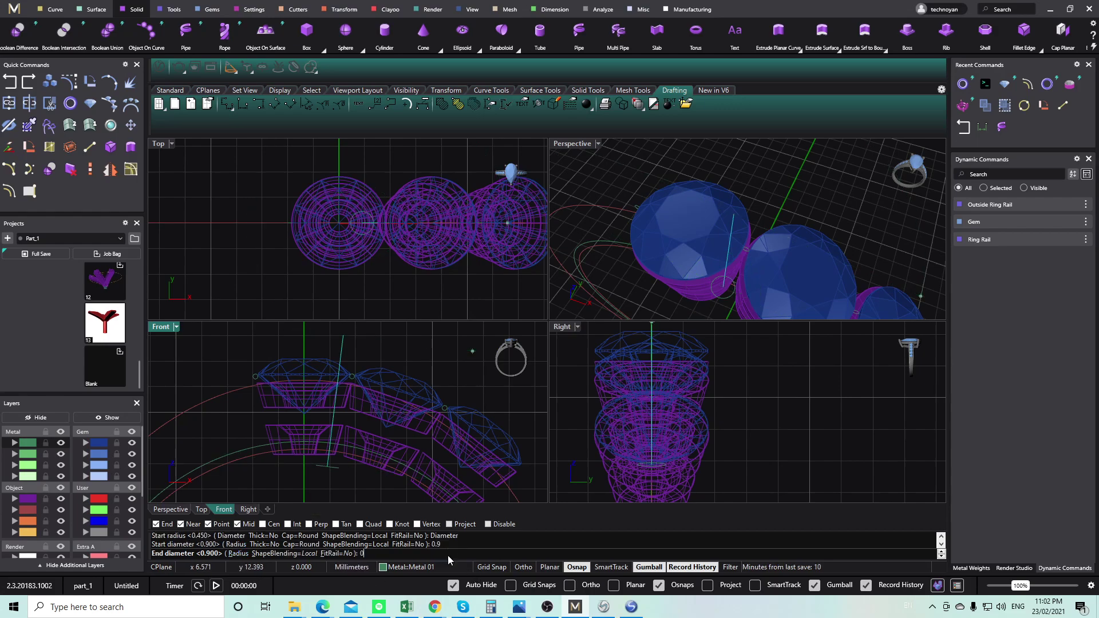
pyautogui.press('Return')
pyautogui.press('Return')
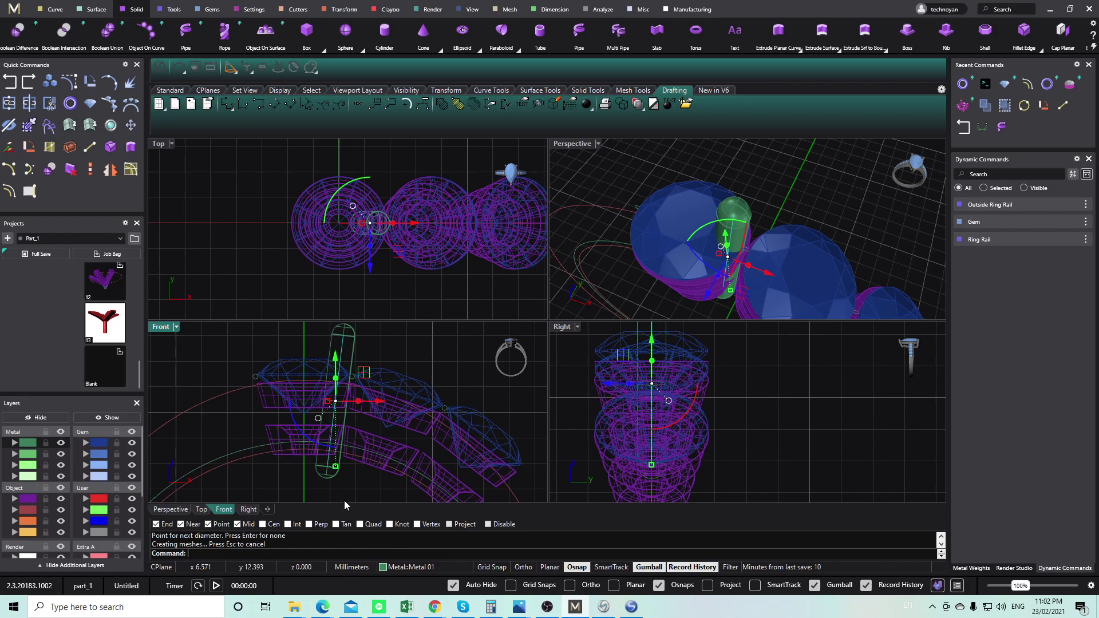
pyautogui.click(332, 479)
pyautogui.hotkey('ctrl', 'z')
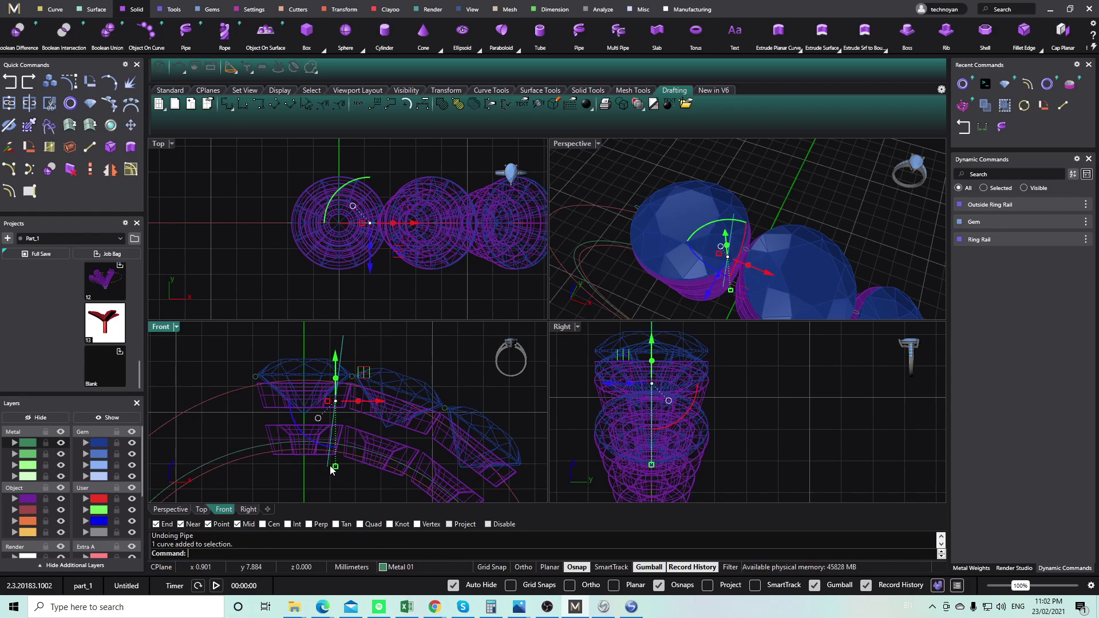
# Pipe the slanted line by radius with round caps, using 0.45 mm for both the start and end radius.
pyautogui.rightClick(317, 468)
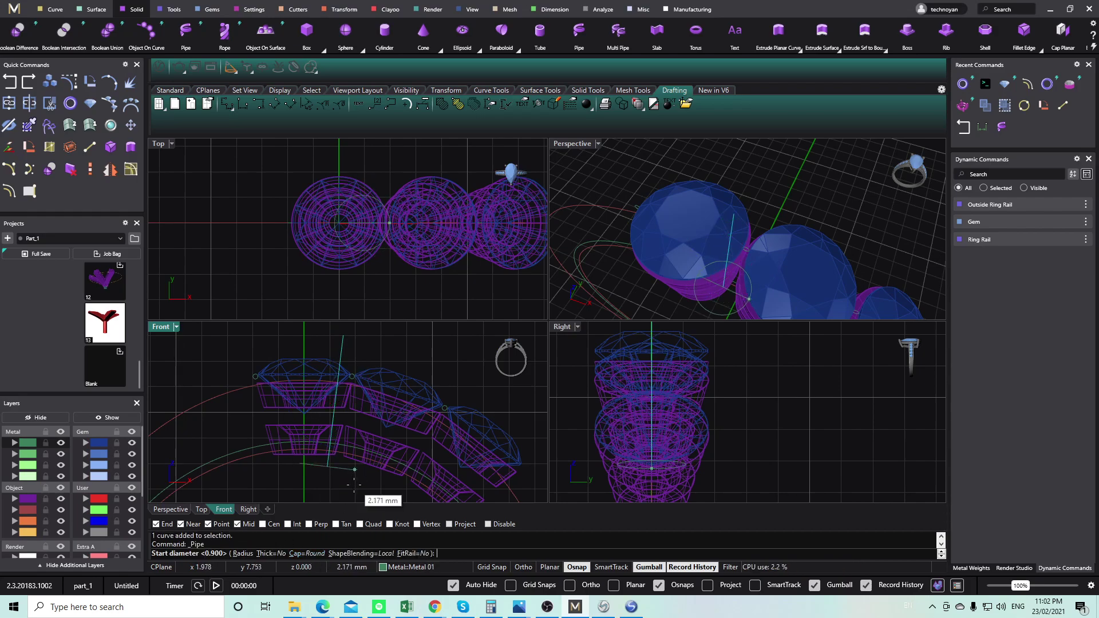
pyautogui.scroll(-2, 343, 480)
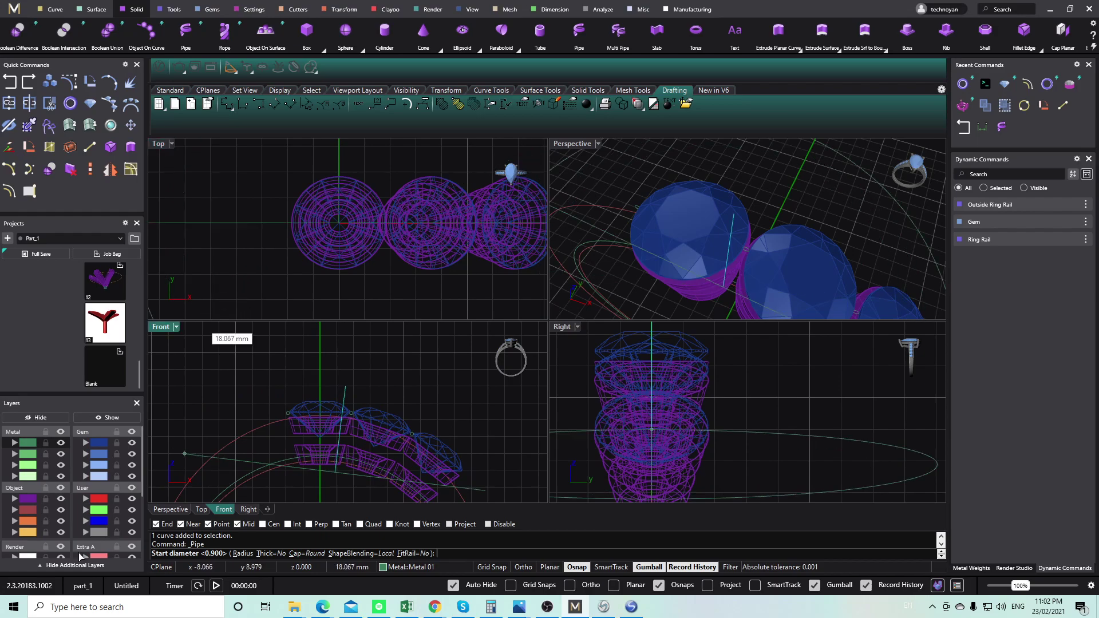
pyautogui.click(240, 554)
pyautogui.write('0.4')
pyautogui.press('Return')
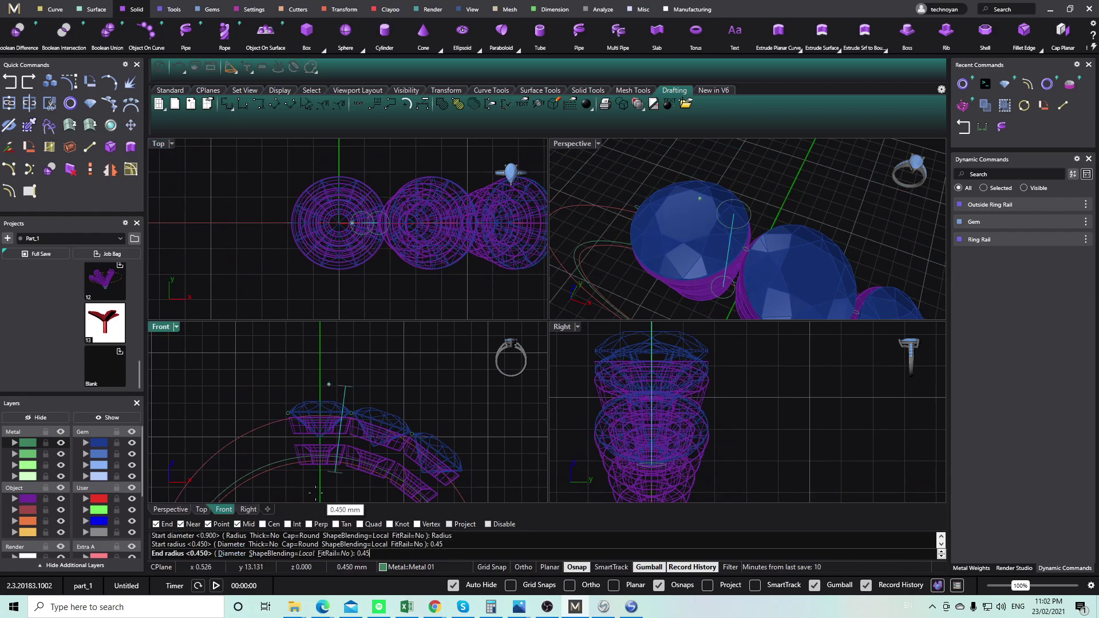
pyautogui.press('Return')
pyautogui.click(430, 360)
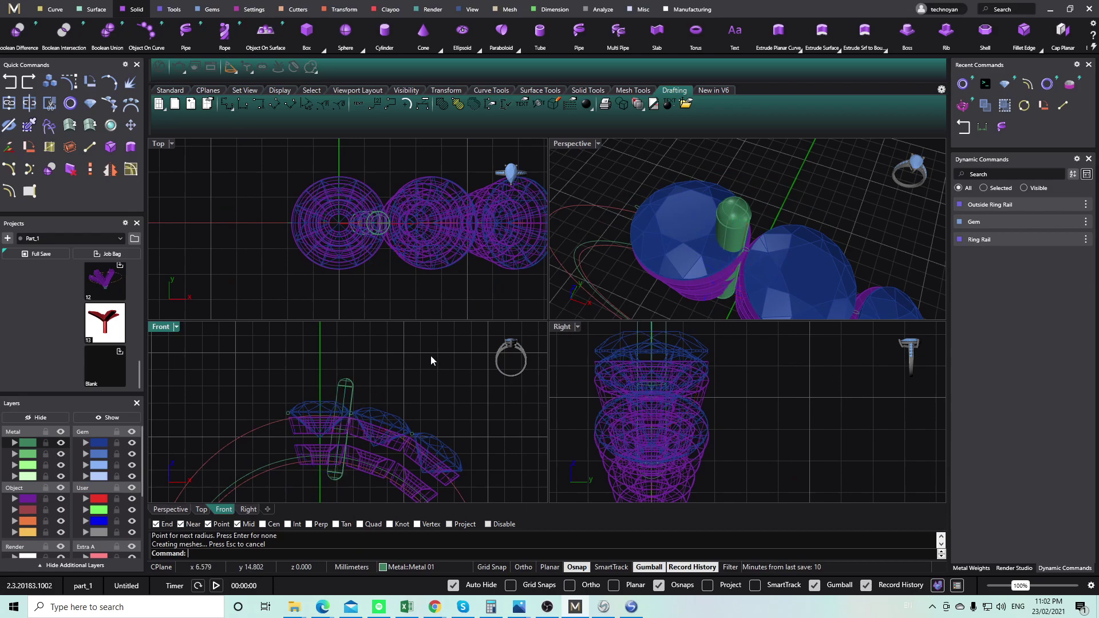
# Move the claw pipe to the outer edge between the first two stones, tilt it outward in the Right view and lower it slightly.
pyautogui.click(350, 394)
pyautogui.moveTo(382, 236); pyautogui.dragTo(382, 198)
pyautogui.click(564, 346)
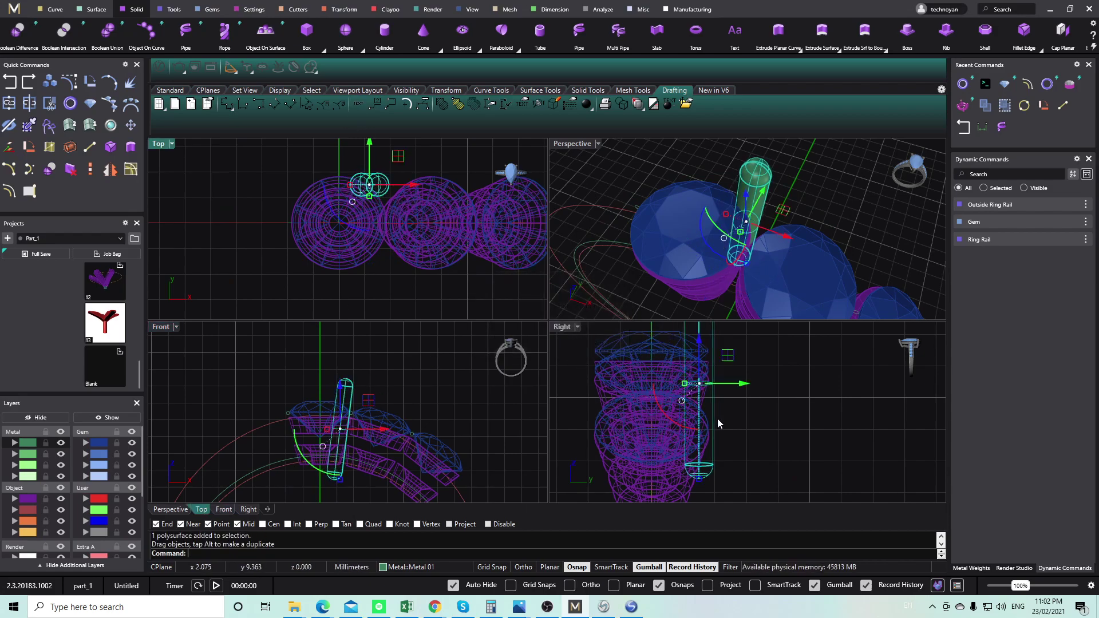
pyautogui.scroll(-6, 717, 417)
pyautogui.moveTo(689, 441); pyautogui.dragTo(680, 451)
pyautogui.click(753, 424)
pyautogui.moveTo(717, 369); pyautogui.dragTo(717, 389)
pyautogui.click(447, 360)
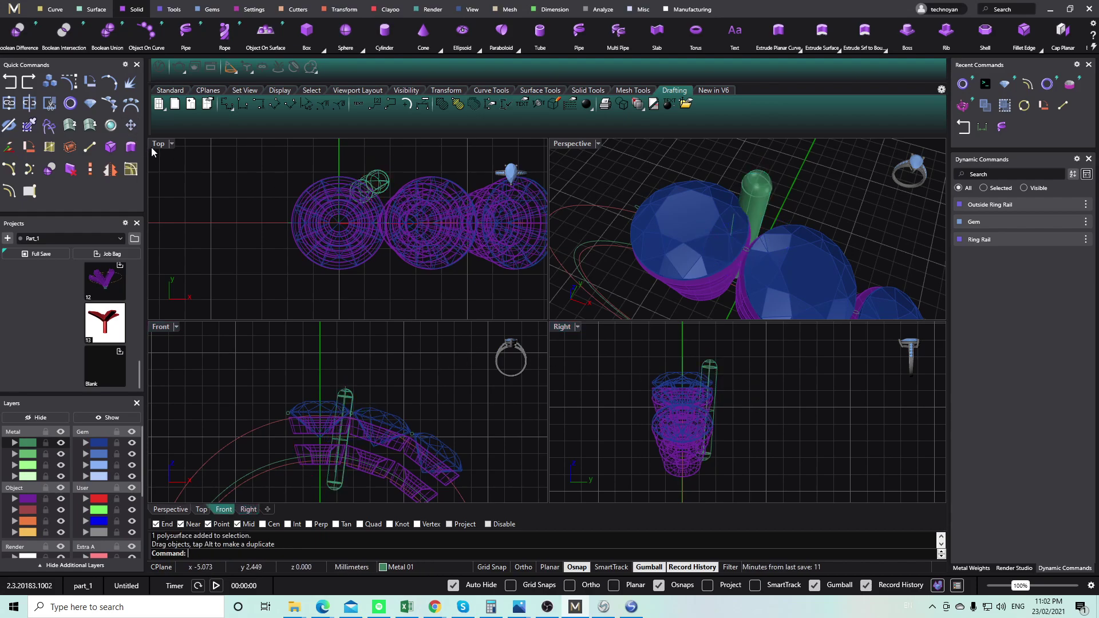
# Set the Top view to Plastic display and nudge the claw closer to the gap between the first two stones.
pyautogui.click(157, 143)
pyautogui.click(195, 316)
pyautogui.scroll(3, 321, 194)
pyautogui.click(337, 205)
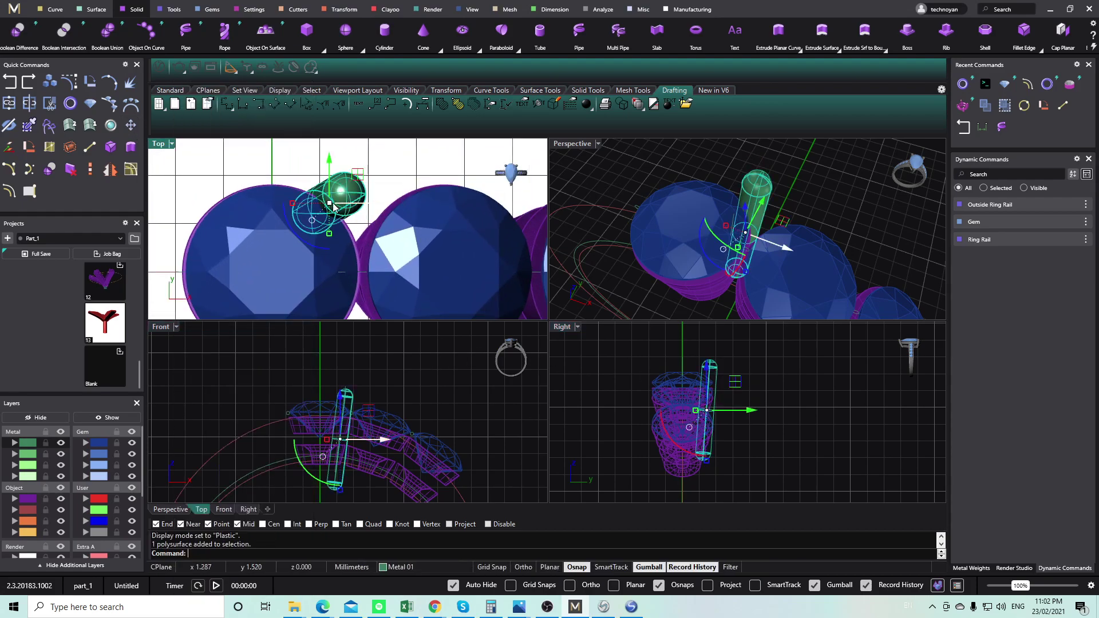
pyautogui.moveTo(293, 205); pyautogui.dragTo(325, 194)
pyautogui.scroll(-3, 332, 211)
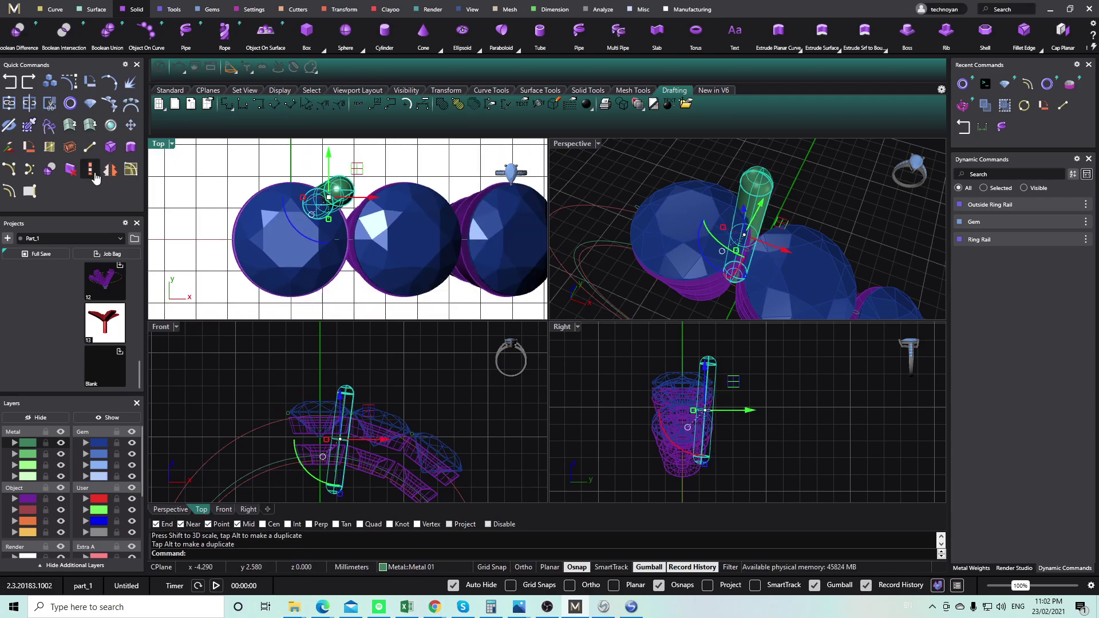
# Mirror the claw across the ring's centre plane in the Top view, starting the mirror axis at the origin.
pyautogui.click(111, 172)
pyautogui.press('0')
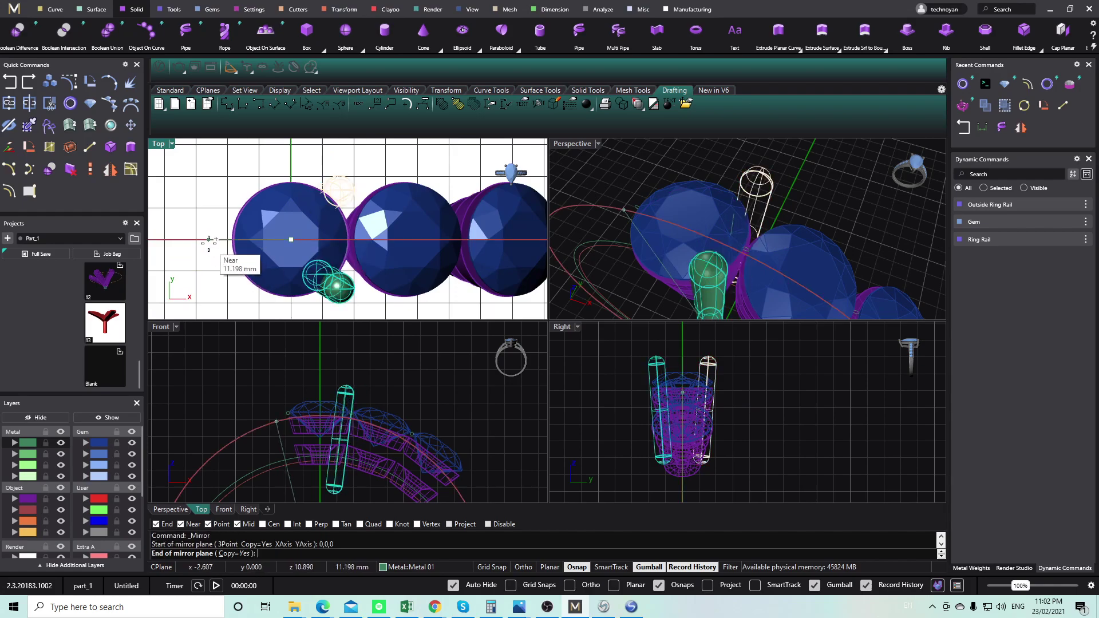
pyautogui.click(208, 241)
# Mirror both claws in the Front view about a slanted line through the gap between the first two stones.
pyautogui.moveTo(371, 373); pyautogui.dragTo(344, 400)
pyautogui.moveTo(356, 403); pyautogui.dragTo(310, 376, button='right')
pyautogui.scroll(4, 334, 368)
pyautogui.click(111, 171)
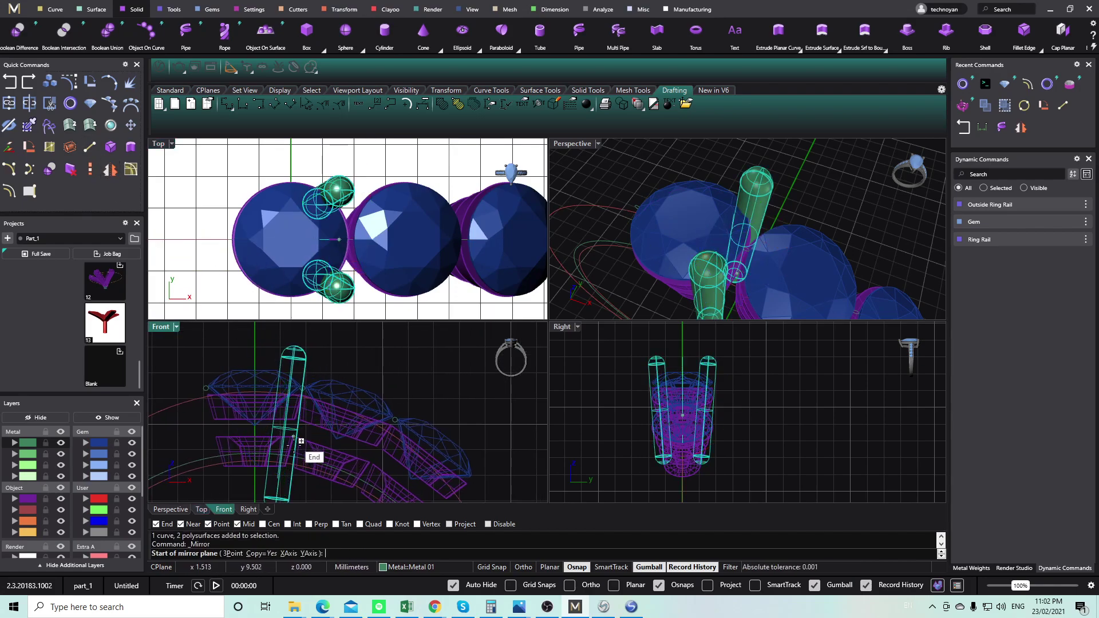
pyautogui.click(318, 339)
pyautogui.moveTo(312, 447); pyautogui.dragTo(320, 407, button='right')
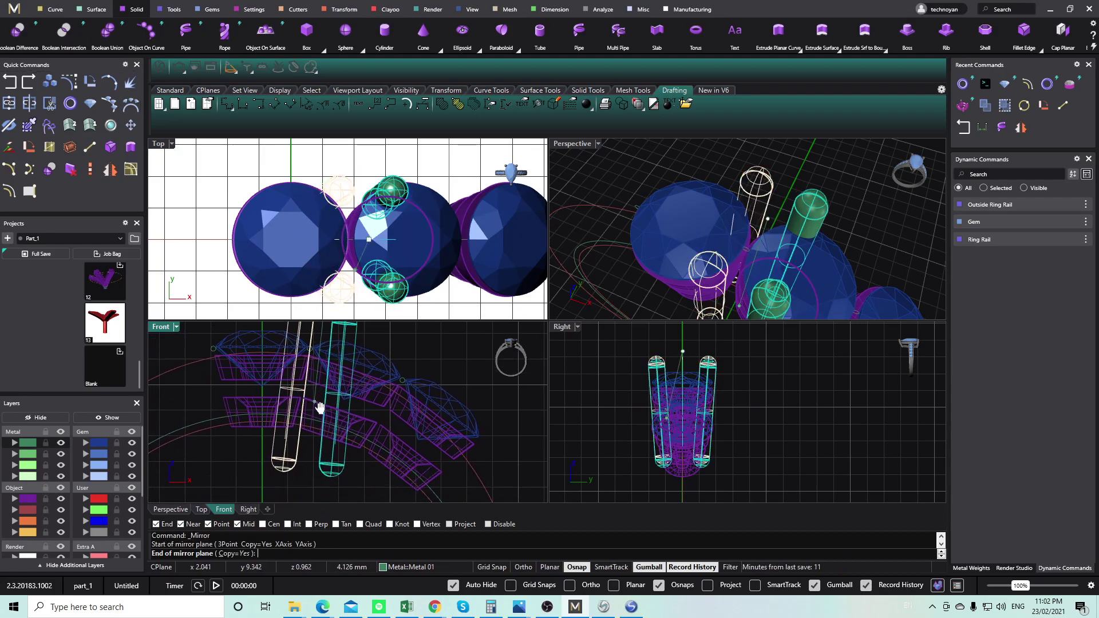
pyautogui.click(290, 491)
pyautogui.moveTo(362, 368); pyautogui.dragTo(355, 395, button='right')
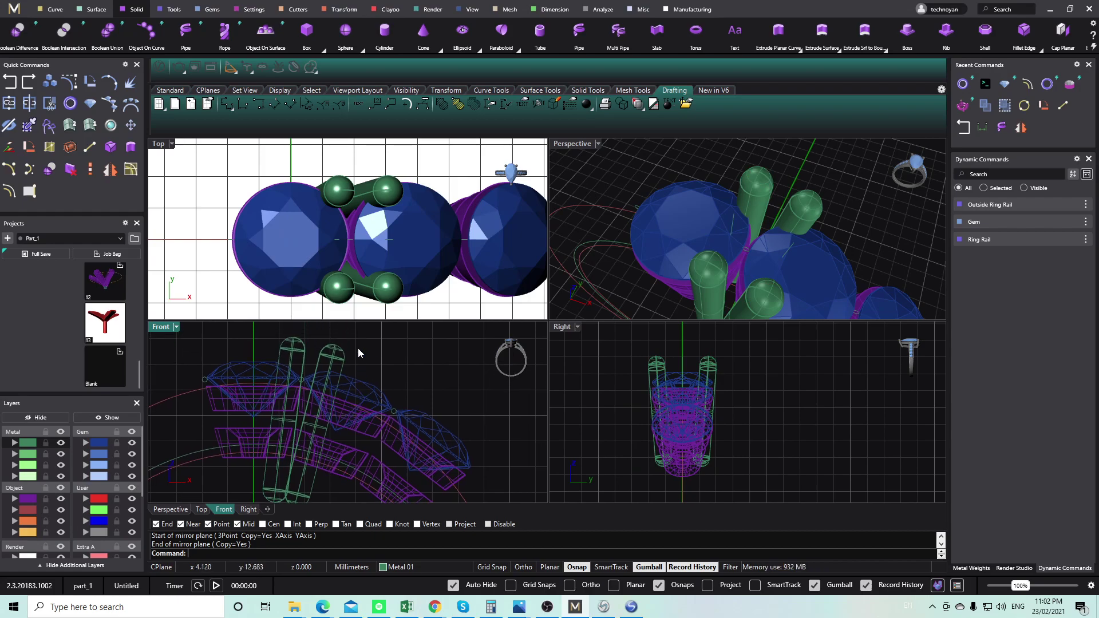
# Rotate the mirrored claw pair about the origin in the Front view, bringing it closer to the first claw pair.
pyautogui.moveTo(359, 347); pyautogui.dragTo(335, 360)
pyautogui.click(89, 82)
pyautogui.write('0')
pyautogui.press('Return')
pyautogui.click(362, 341)
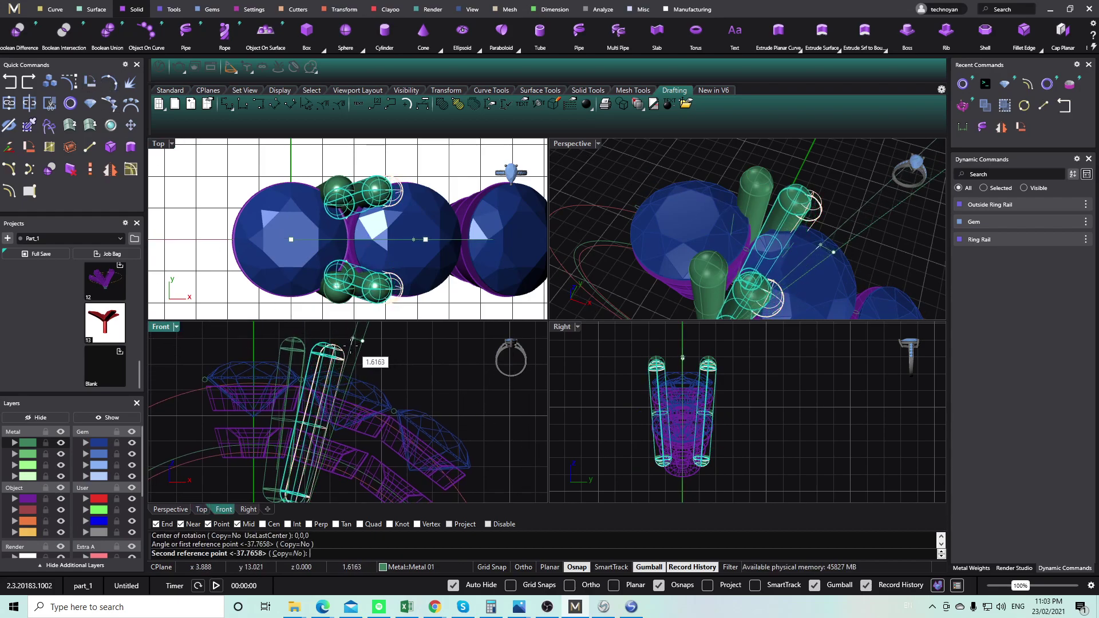
pyautogui.click(350, 346)
pyautogui.click(579, 345)
pyautogui.click(845, 213)
pyautogui.moveTo(845, 213); pyautogui.dragTo(719, 247, button='right')
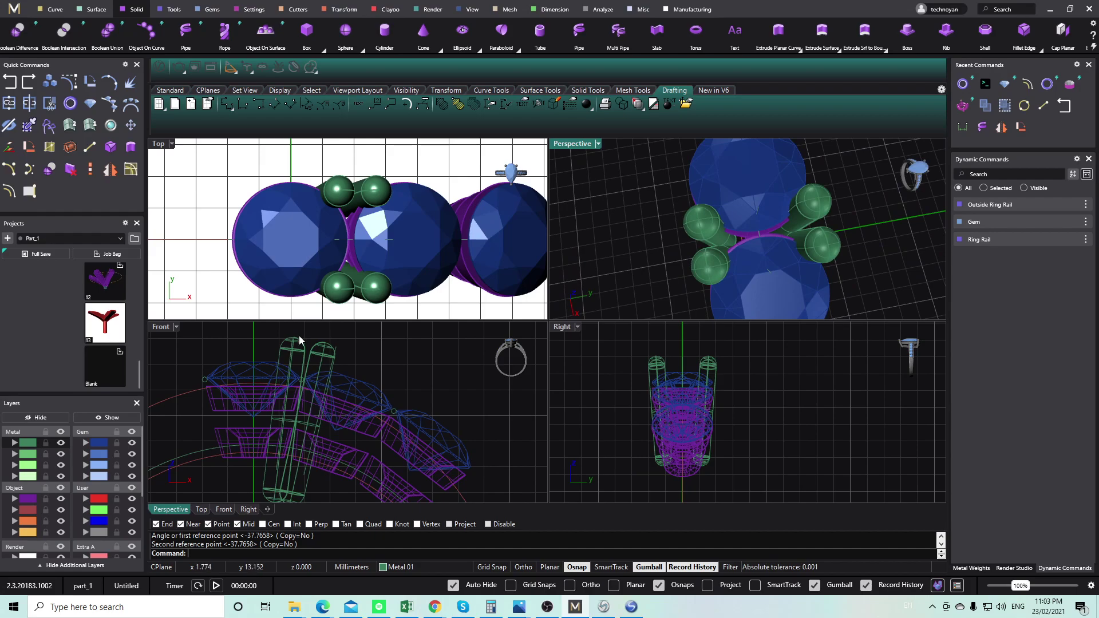
pyautogui.scroll(6, 299, 335)
pyautogui.click(290, 354)
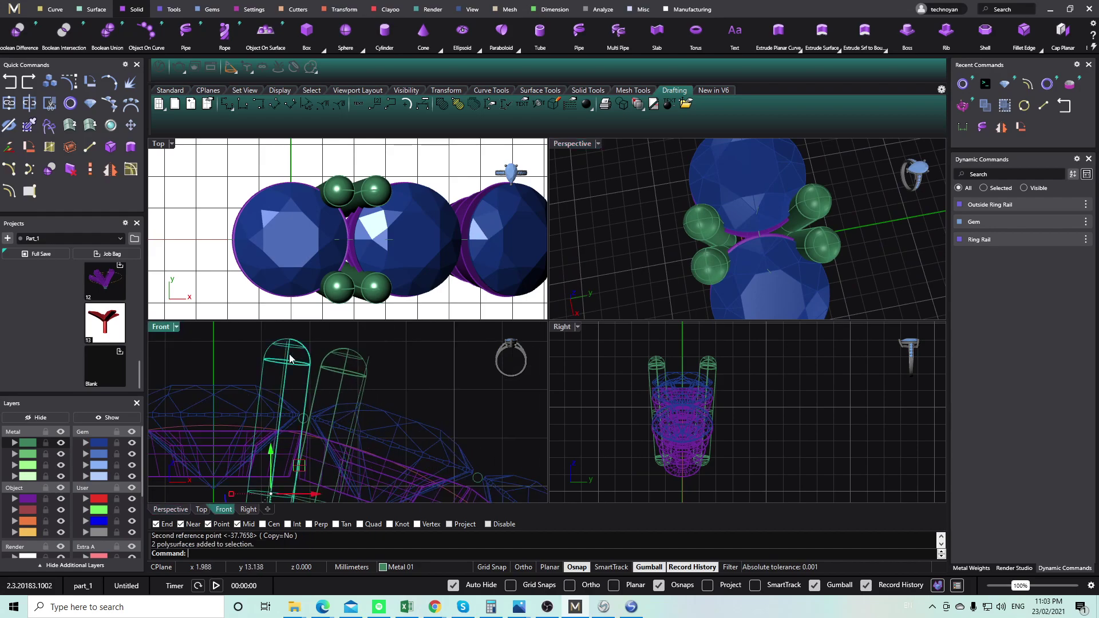
pyautogui.click(89, 83)
pyautogui.rightClick(314, 333)
pyautogui.scroll(-6, 314, 333)
pyautogui.moveTo(311, 358); pyautogui.dragTo(277, 378, button='right')
pyautogui.moveTo(319, 348)
pyautogui.mouseDown(button='right')
pyautogui.moveTo(349, 331)
pyautogui.moveTo(321, 350)
pyautogui.mouseUp(button='right')
pyautogui.click(376, 349)
# Nudge the original claw in the Top view slightly towards the first stone, away from the neighbouring claw.
pyautogui.scroll(4, 375, 222)
pyautogui.click(328, 177)
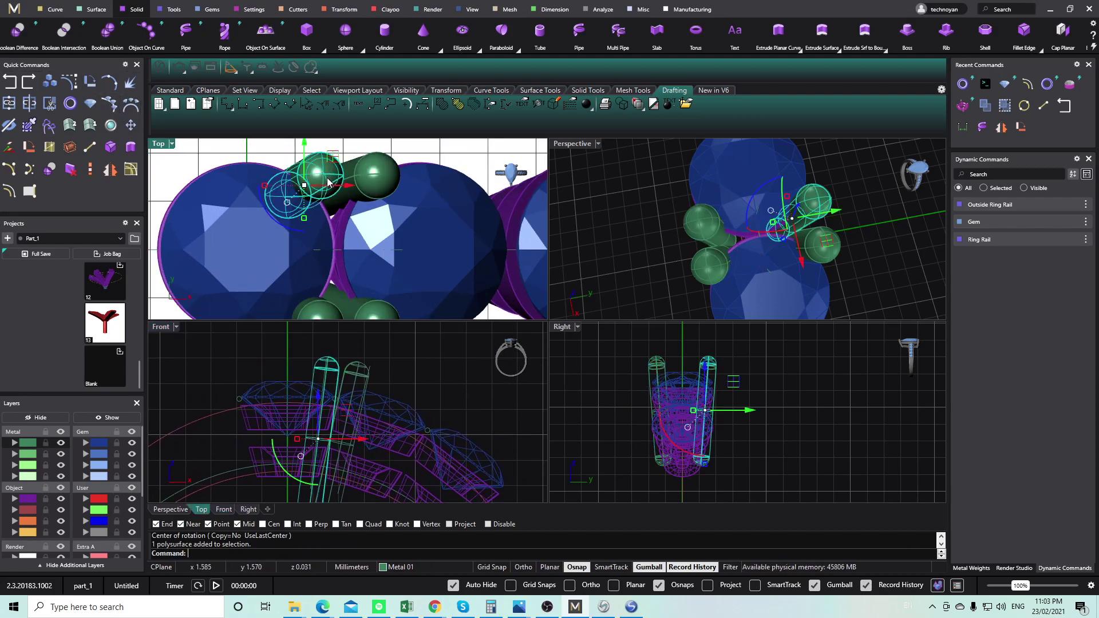
pyautogui.scroll(4, 329, 177)
pyautogui.moveTo(328, 172); pyautogui.dragTo(314, 174)
pyautogui.moveTo(255, 212); pyautogui.dragTo(256, 243, button='right')
pyautogui.click(246, 153)
pyautogui.moveTo(807, 174); pyautogui.dragTo(824, 154, button='right')
# Examine how the original claw overlaps the edge of the first stone in close-up Perspective and Top views.
pyautogui.click(318, 201)
pyautogui.moveTo(818, 229); pyautogui.dragTo(804, 266, button='right')
pyautogui.scroll(2, 746, 232)
pyautogui.scroll(2, 805, 266)
pyautogui.click(788, 253)
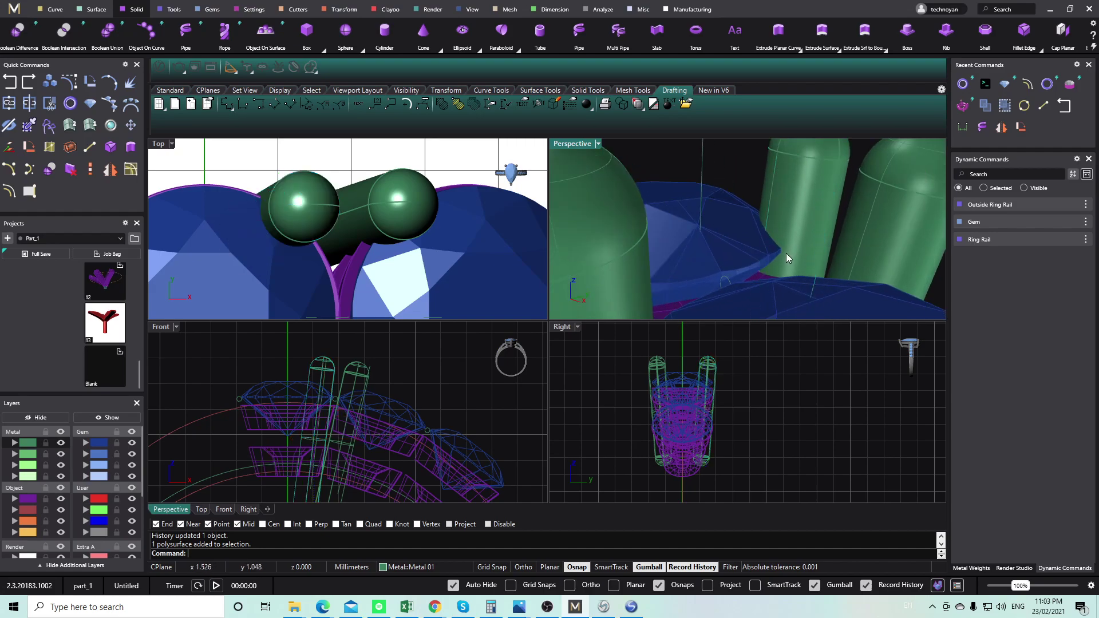
pyautogui.click(824, 284)
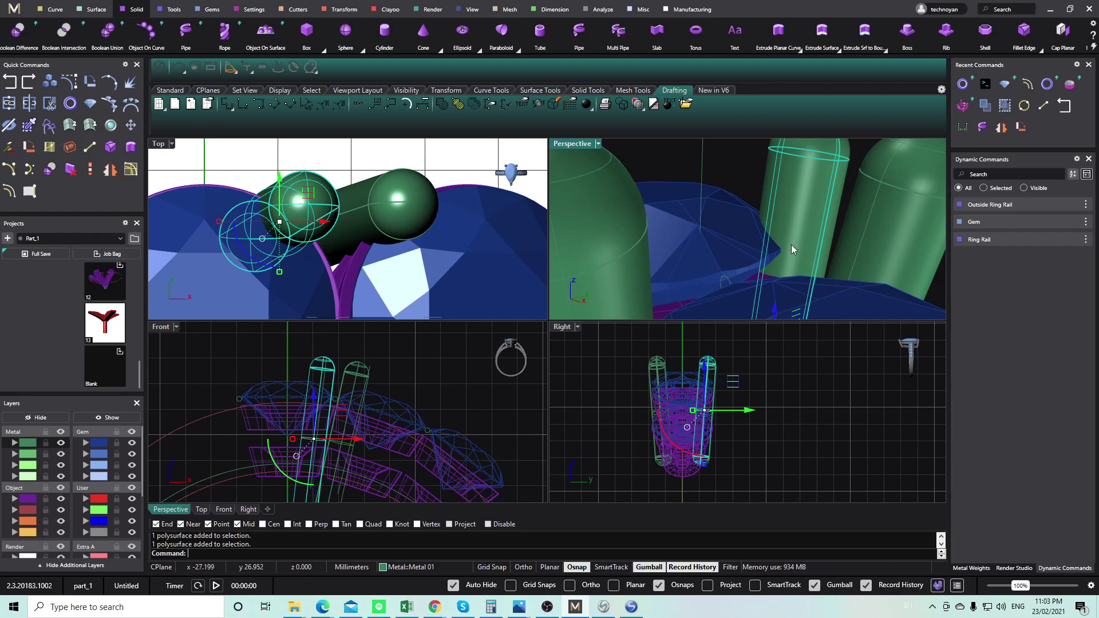
pyautogui.moveTo(746, 195); pyautogui.dragTo(770, 213, button='right')
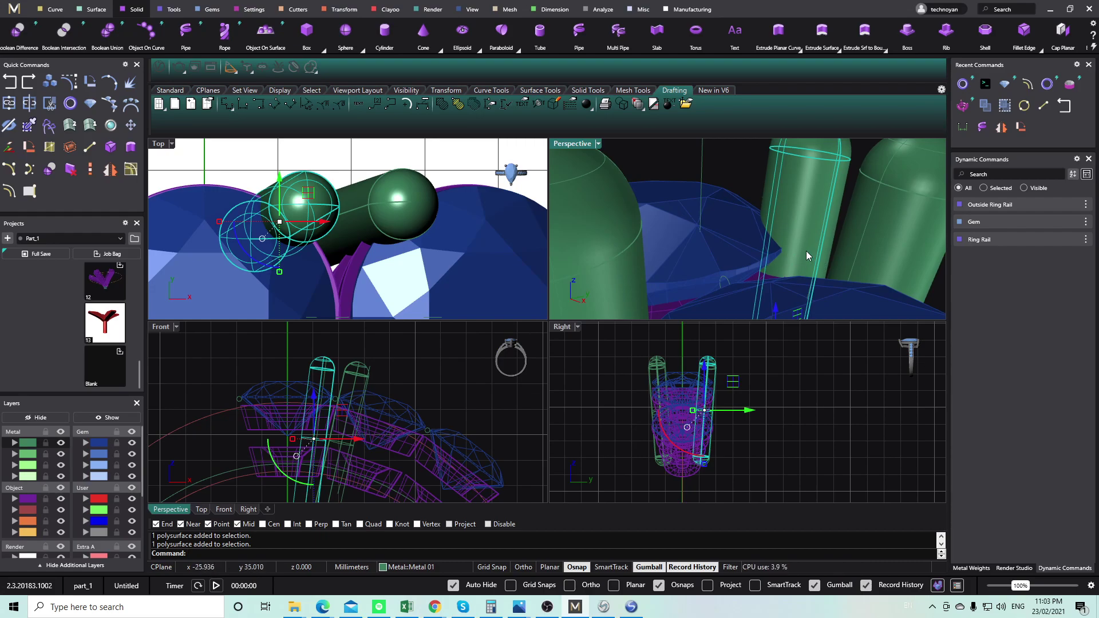
pyautogui.moveTo(804, 256); pyautogui.dragTo(801, 229, button='right')
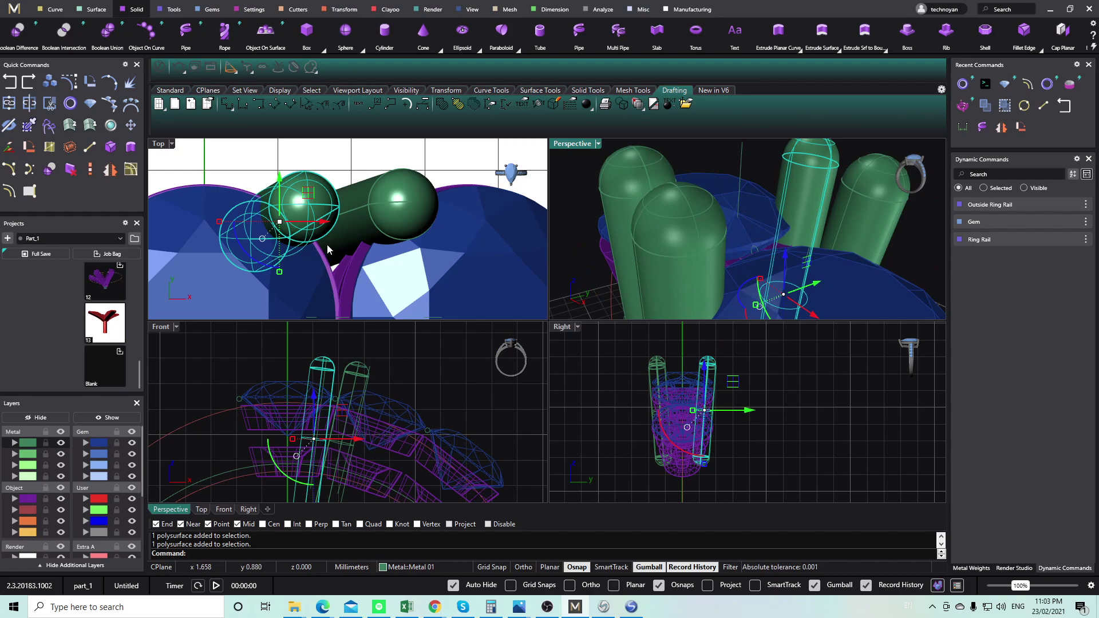
pyautogui.scroll(-4, 326, 246)
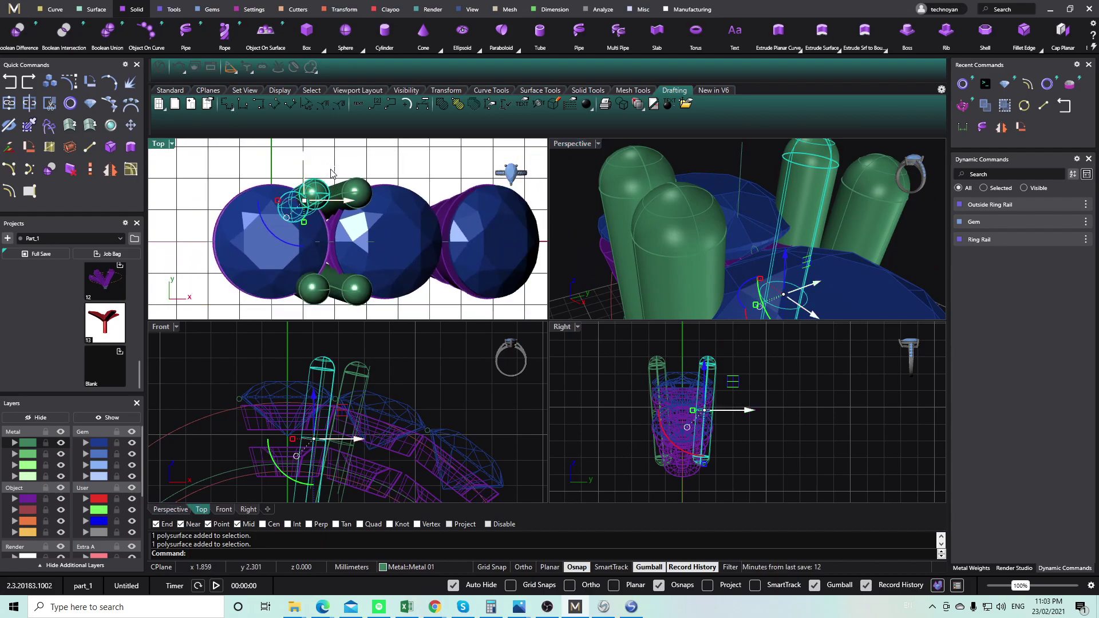
pyautogui.scroll(2, 331, 173)
pyautogui.scroll(-3, 331, 175)
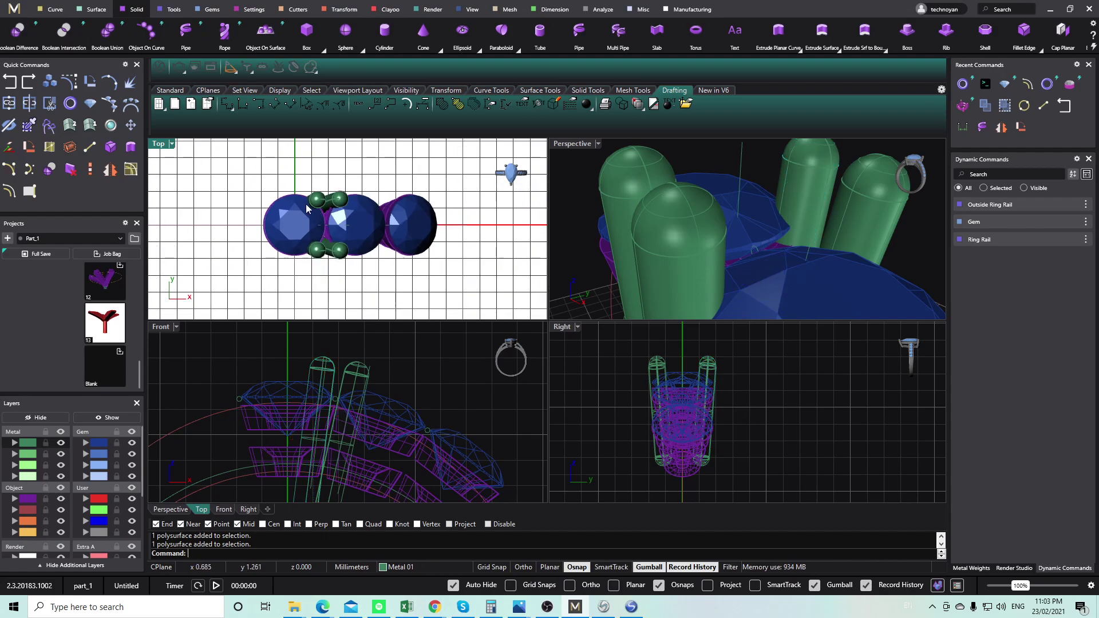
# Nudge the original claw slightly back towards the gap between the first two stones in the Top view.
pyautogui.scroll(3, 329, 178)
pyautogui.scroll(2, 329, 181)
pyautogui.moveTo(332, 182)
pyautogui.mouseDown()
pyautogui.moveTo(345, 186)
pyautogui.moveTo(336, 184)
pyautogui.mouseUp()
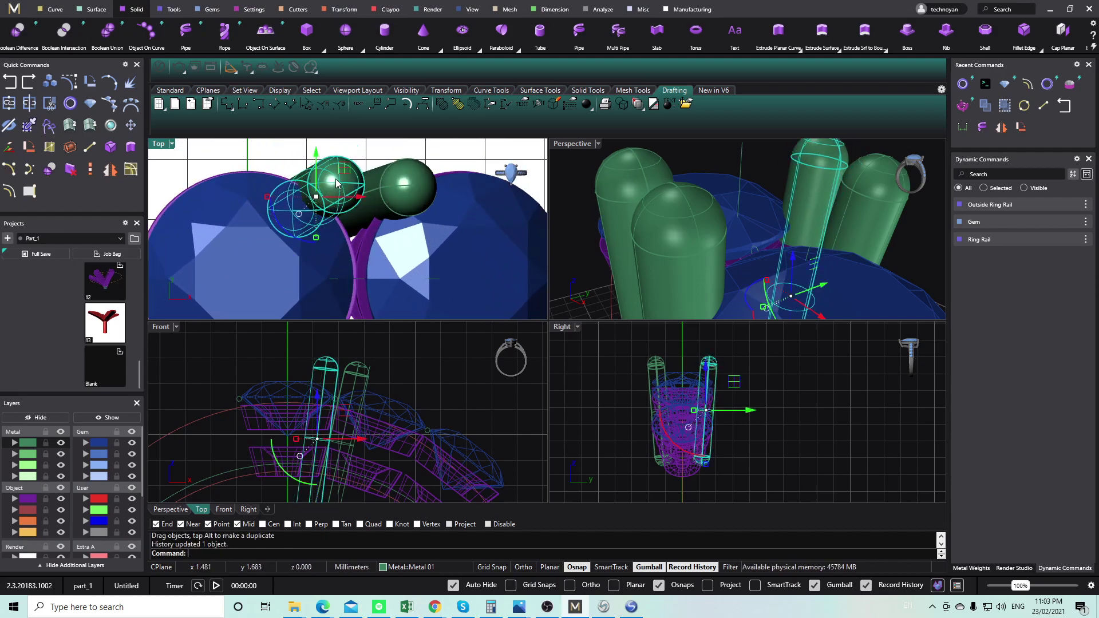
pyautogui.click(371, 162)
pyautogui.moveTo(371, 162); pyautogui.dragTo(368, 175, button='right')
pyautogui.scroll(3, 338, 212)
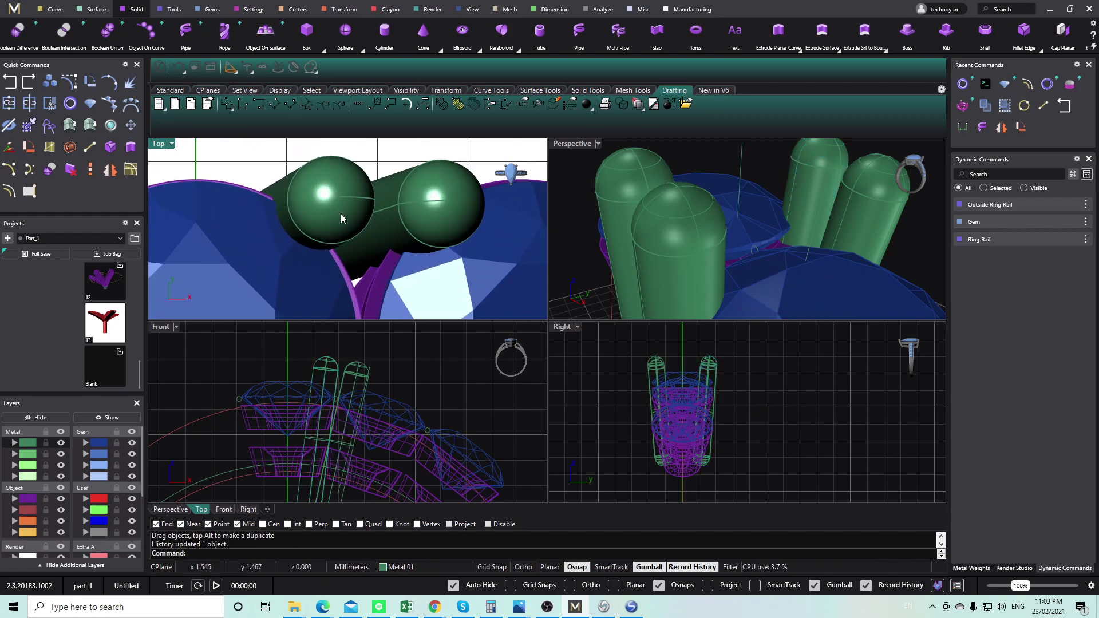
# Move the original claw slightly outward from the first stone's edge and check all four claws in Perspective.
pyautogui.click(323, 199)
pyautogui.scroll(-4, 324, 199)
pyautogui.click(343, 173)
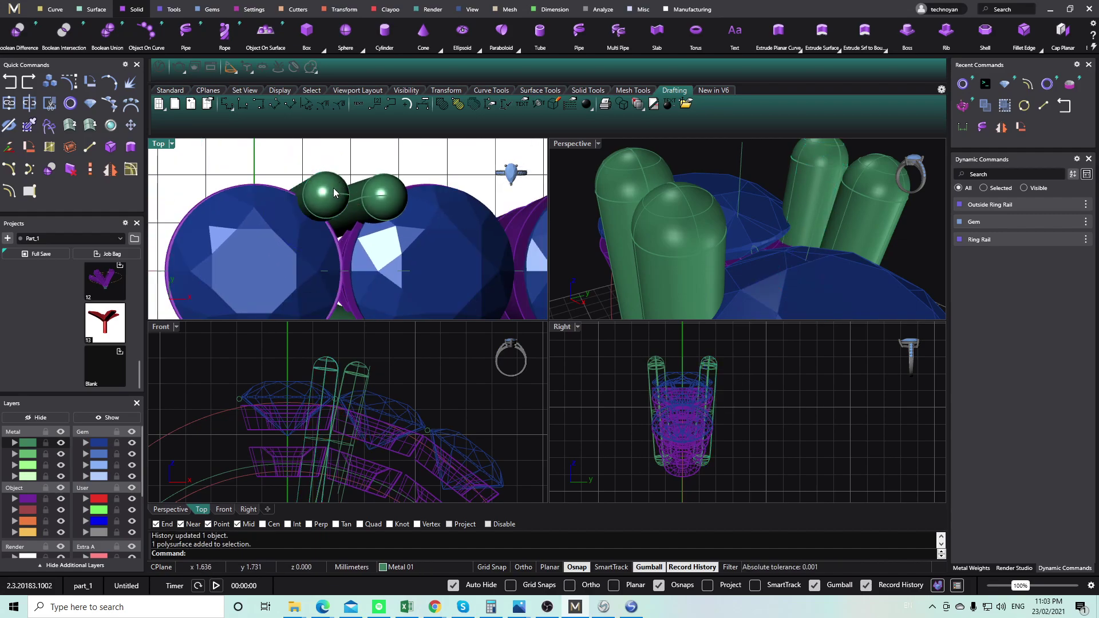
pyautogui.click(335, 193)
pyautogui.scroll(1, 334, 197)
pyautogui.scroll(1, 332, 202)
pyautogui.moveTo(331, 204); pyautogui.dragTo(333, 198)
pyautogui.scroll(-8, 333, 198)
pyautogui.click(383, 273)
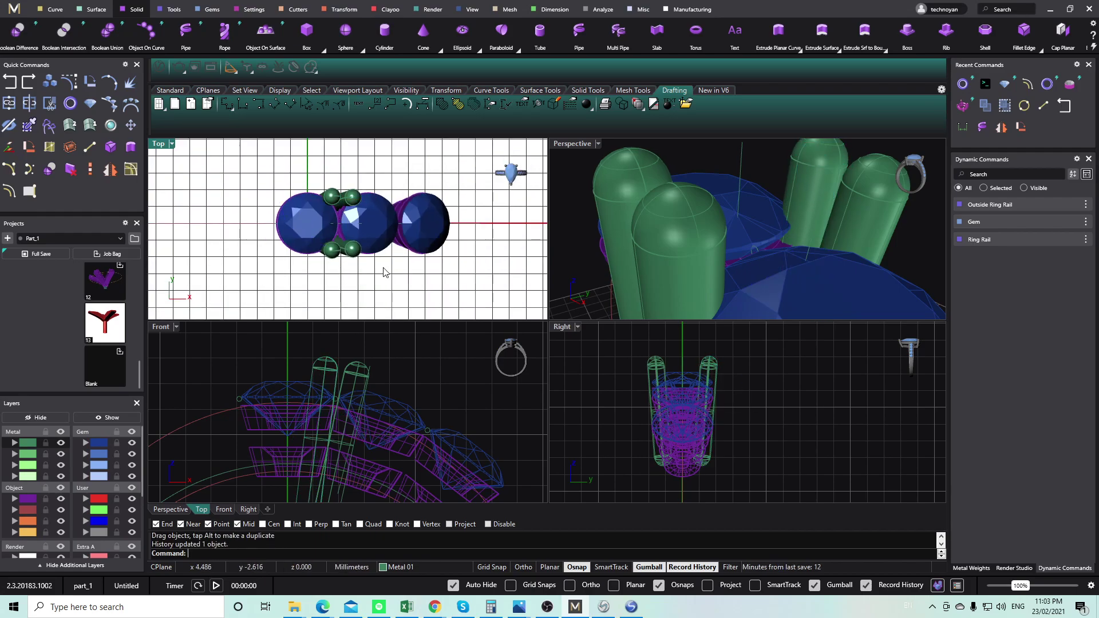
pyautogui.scroll(3, 355, 189)
pyautogui.moveTo(826, 216); pyautogui.dragTo(774, 245, button='right')
pyautogui.click(791, 236)
pyautogui.click(870, 211)
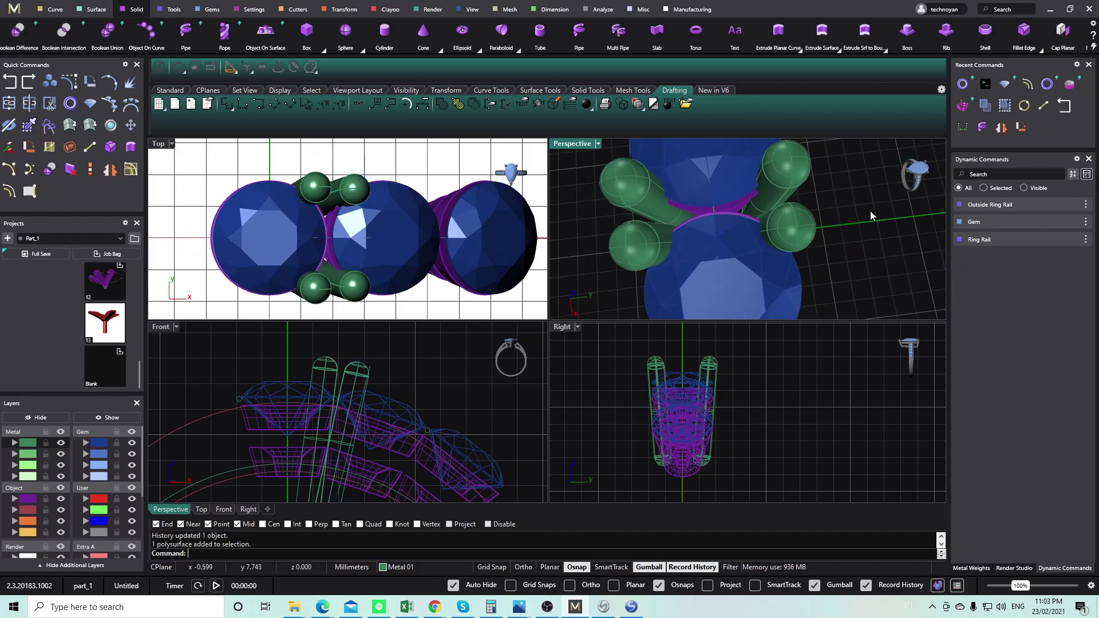
# Mirror the second stone's claw pair in the maximized Front view about a line from 0,0,0 through the second stone's centre.
pyautogui.moveTo(339, 387); pyautogui.dragTo(302, 373, button='right')
pyautogui.moveTo(319, 347); pyautogui.dragTo(222, 338)
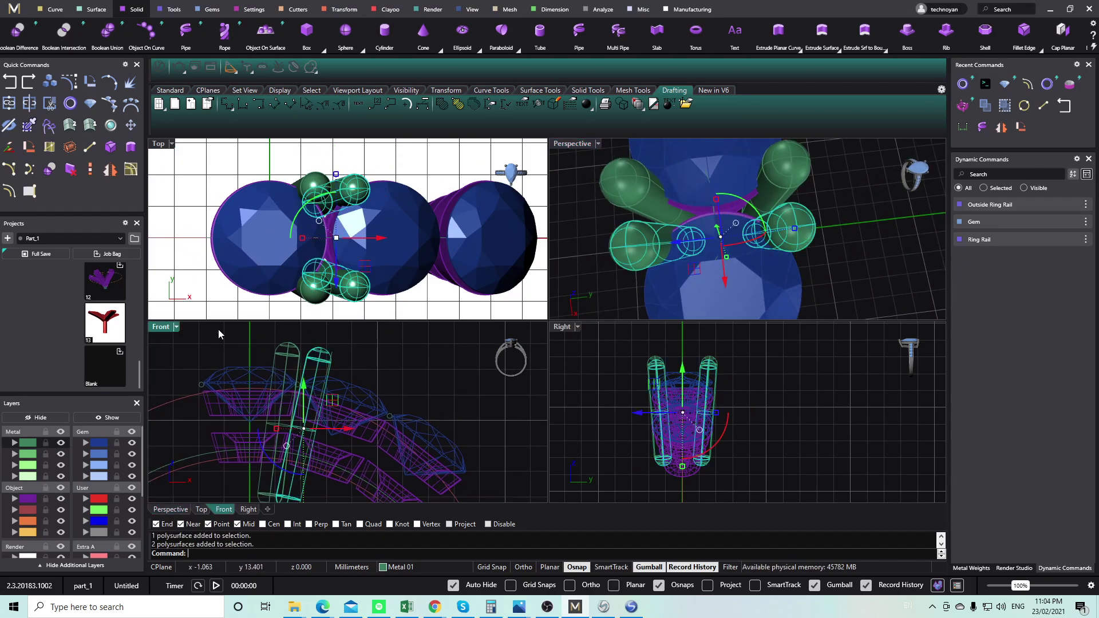
pyautogui.doubleClick(161, 327)
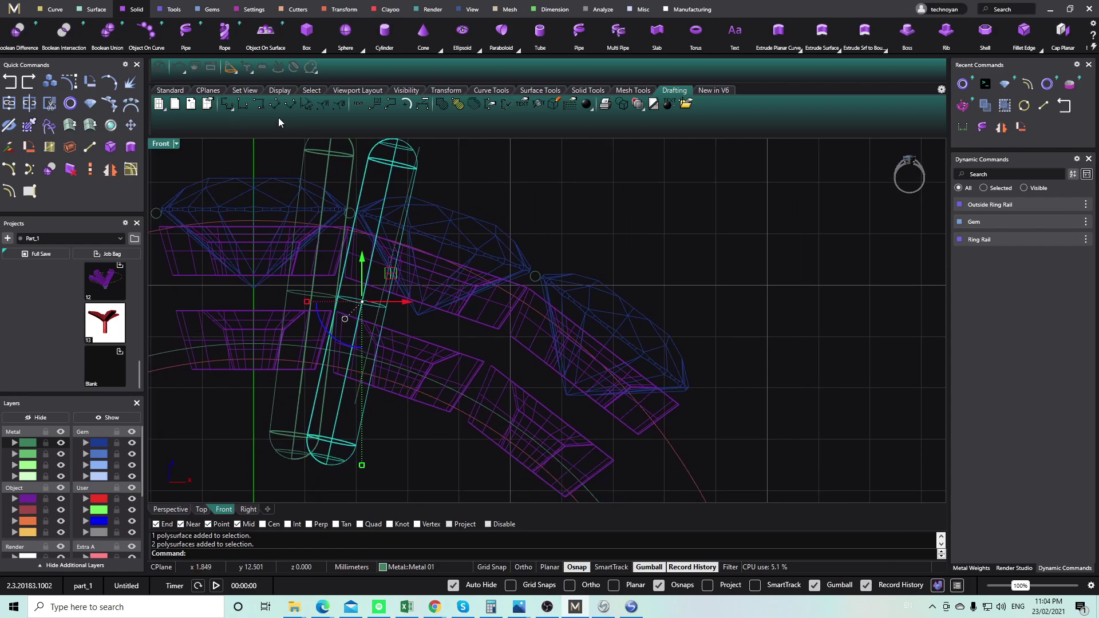
pyautogui.click(109, 174)
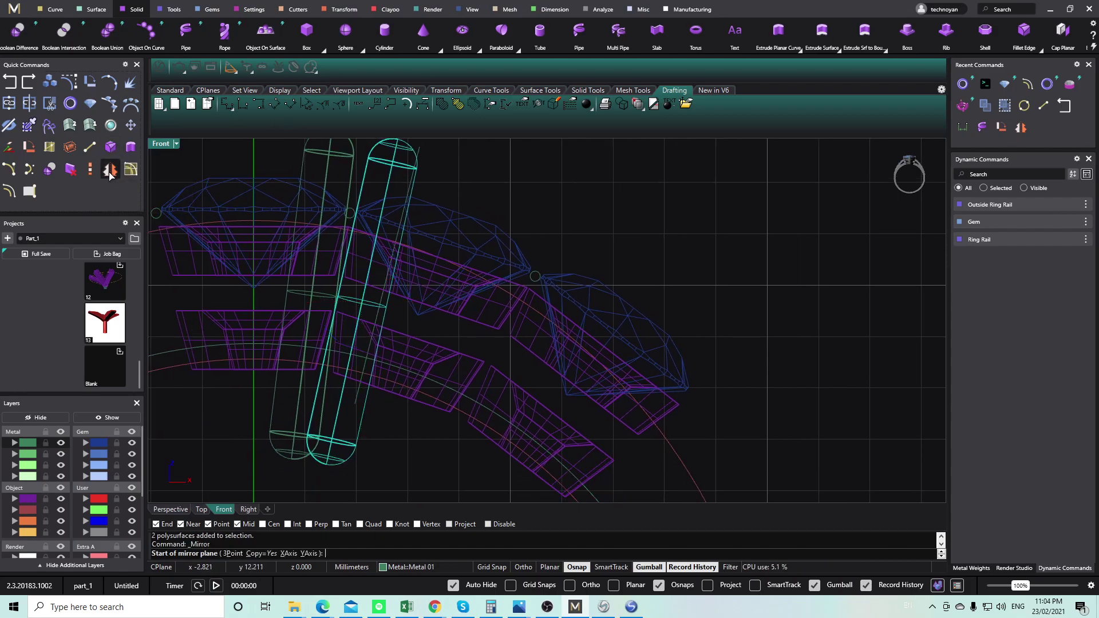
pyautogui.scroll(-2, 275, 387)
pyautogui.write('0,0,0')
pyautogui.press('Return')
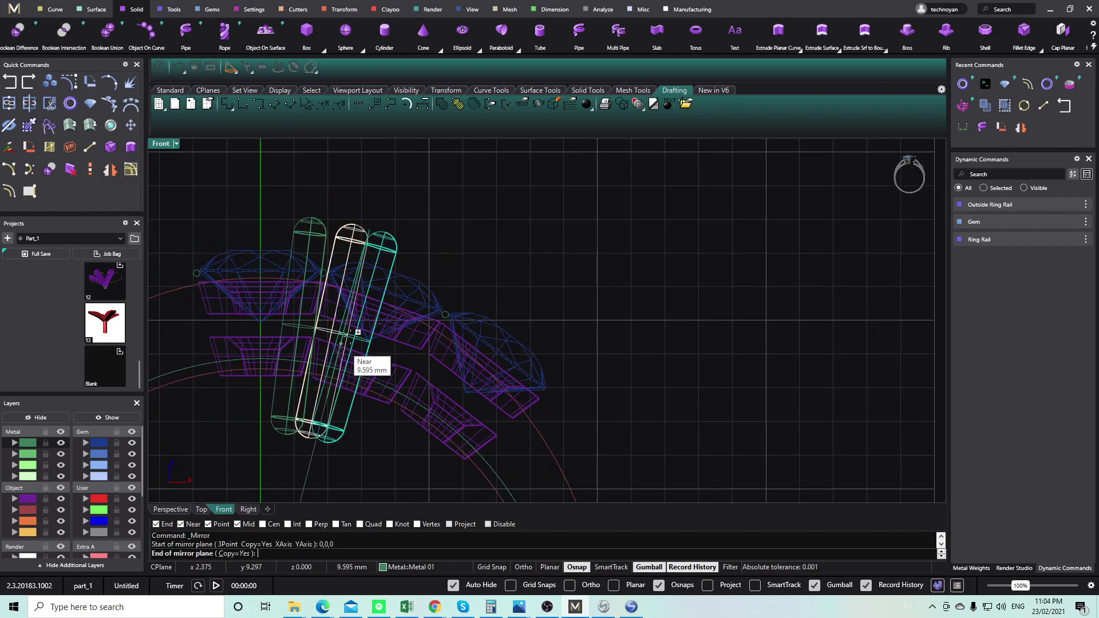
pyautogui.scroll(2, 388, 280)
pyautogui.scroll(2, 388, 280)
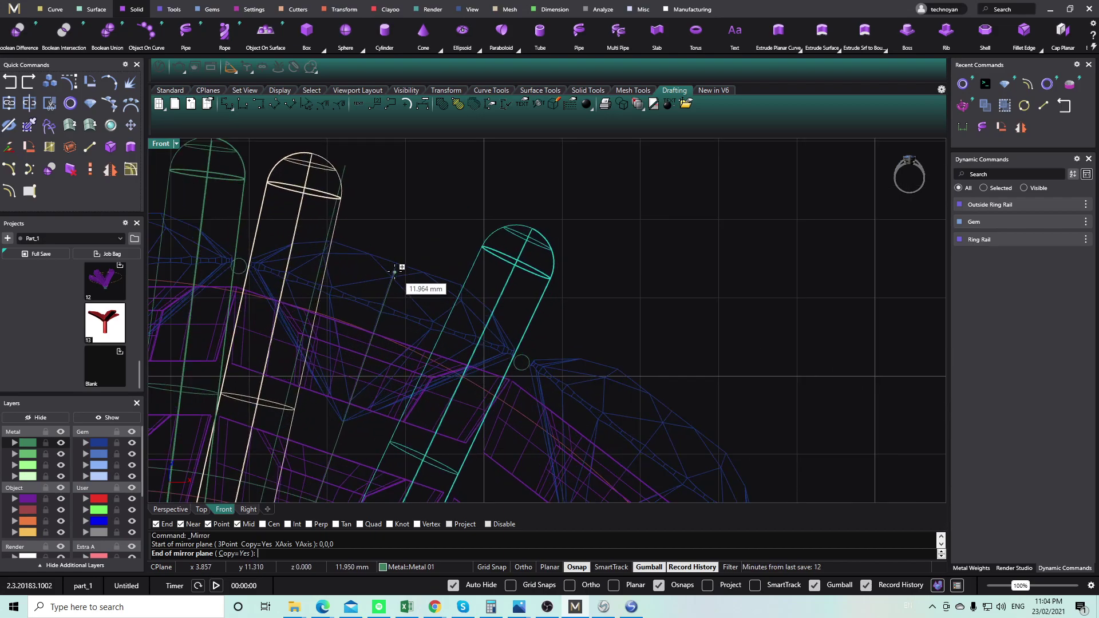
pyautogui.click(375, 335)
pyautogui.scroll(-4, 402, 329)
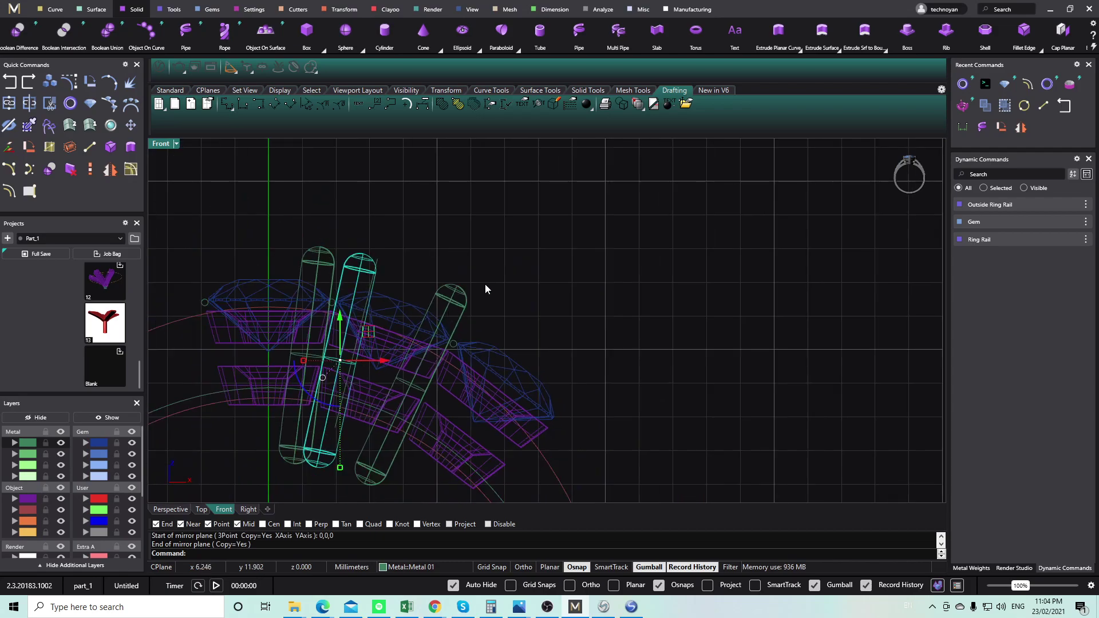
# Try to mirror both of the second stone's claw pairs about a line from 0,0,0 through the third stone.
pyautogui.keyDown('shift'); pyautogui.click(349, 274); pyautogui.keyUp('shift')
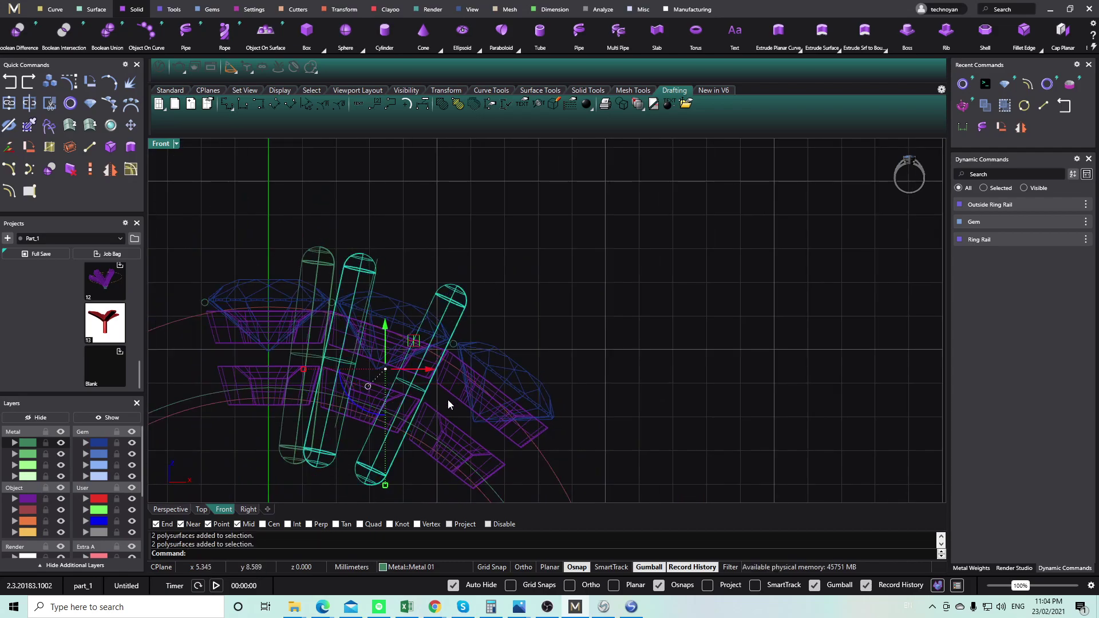
pyautogui.moveTo(449, 398); pyautogui.dragTo(434, 377, button='right')
pyautogui.click(110, 174)
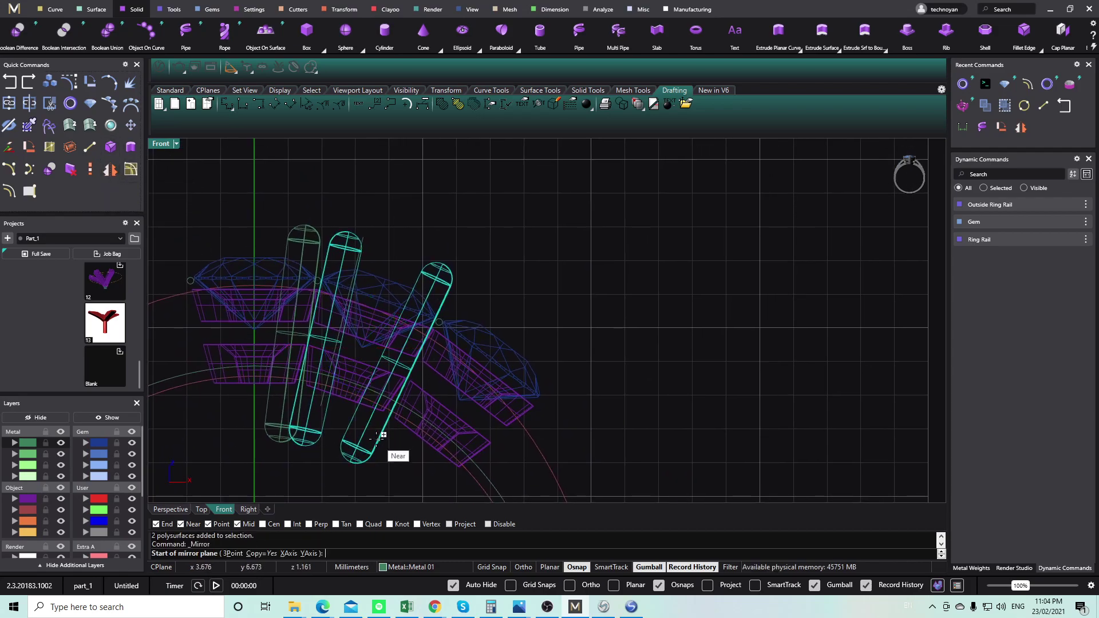
pyautogui.write('0,0,0')
pyautogui.press('Return')
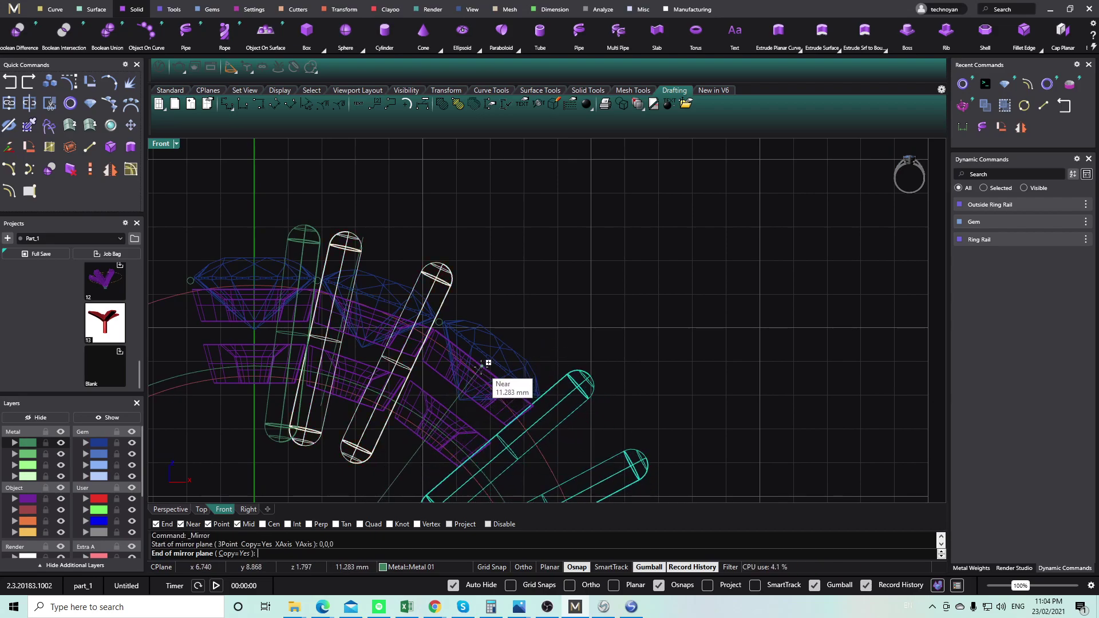
pyautogui.click(493, 361)
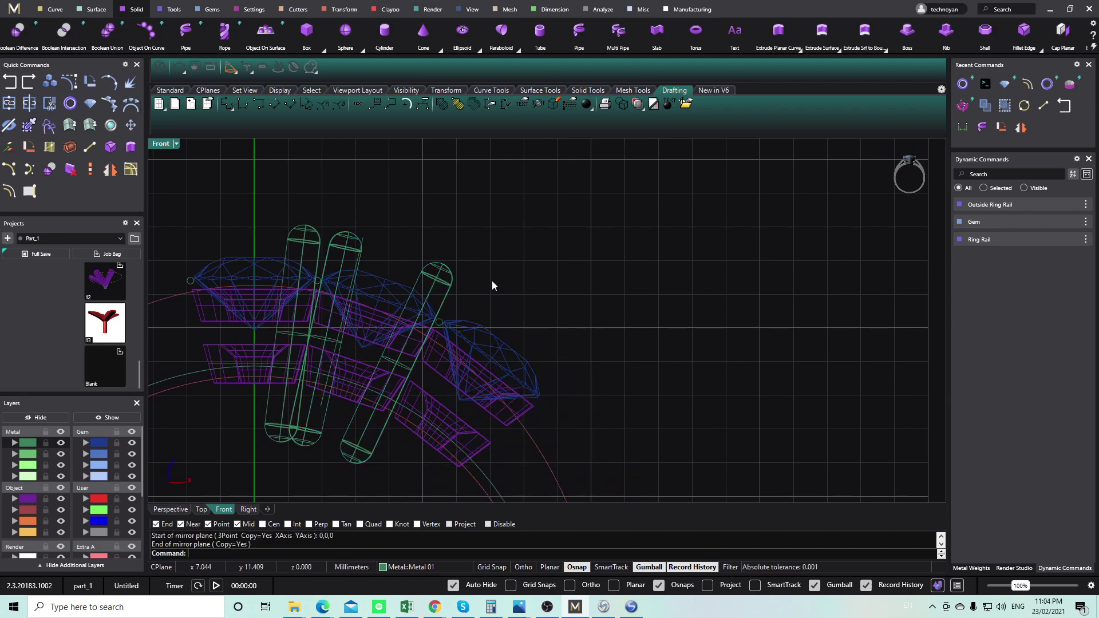
# Mirror the two claw pairs between the first two stones about a line from the origin through the second stone's centre point.
pyautogui.moveTo(341, 207); pyautogui.dragTo(297, 321)
pyautogui.moveTo(290, 292); pyautogui.dragTo(280, 282, button='right')
pyautogui.click(111, 169)
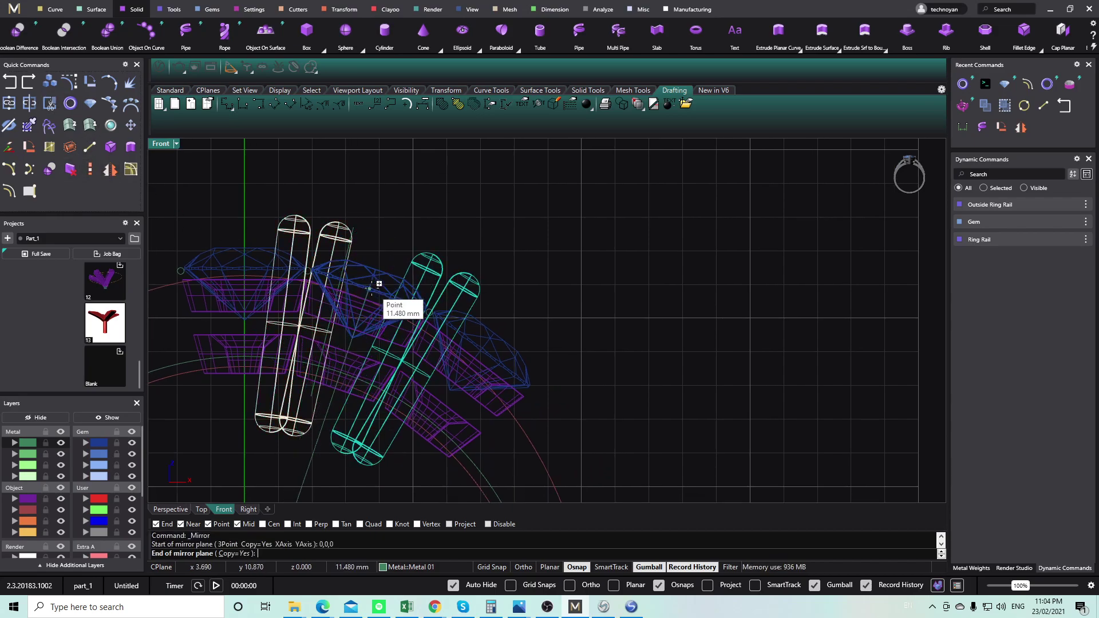
pyautogui.click(370, 288)
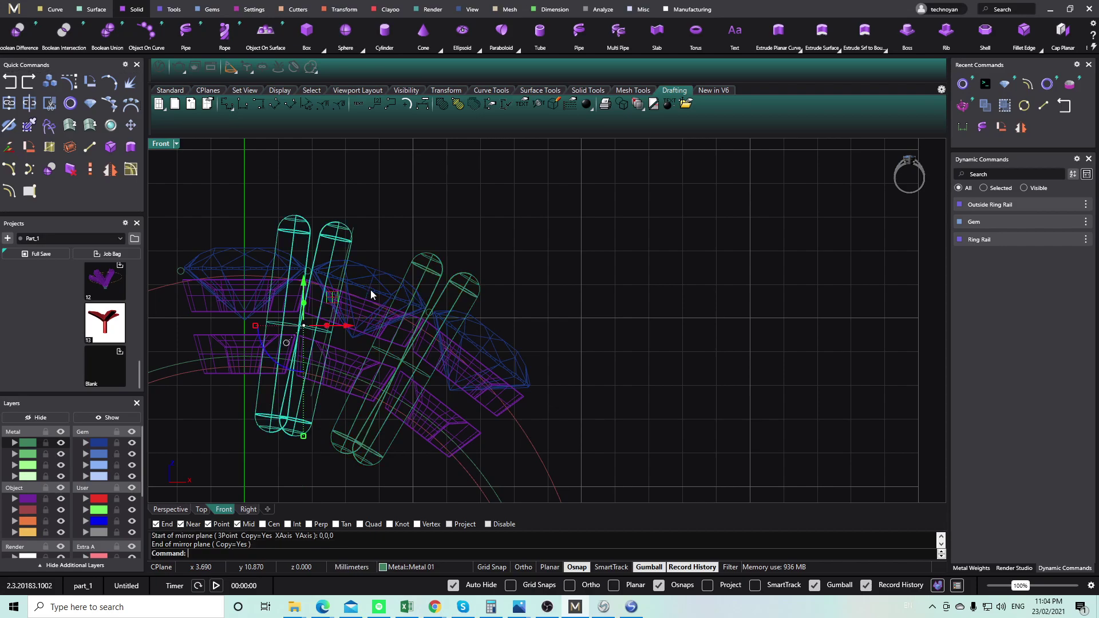
# Delete the duplicate claw pair overlapping the existing pair on the second stone's outer side.
pyautogui.click(444, 266)
pyautogui.click(439, 268)
pyautogui.press('Delete')
# Mirror the third stone's inner claw pair to its outer side about a line from 0,0,0 through the stone's centre point.
pyautogui.moveTo(474, 298); pyautogui.dragTo(472, 298)
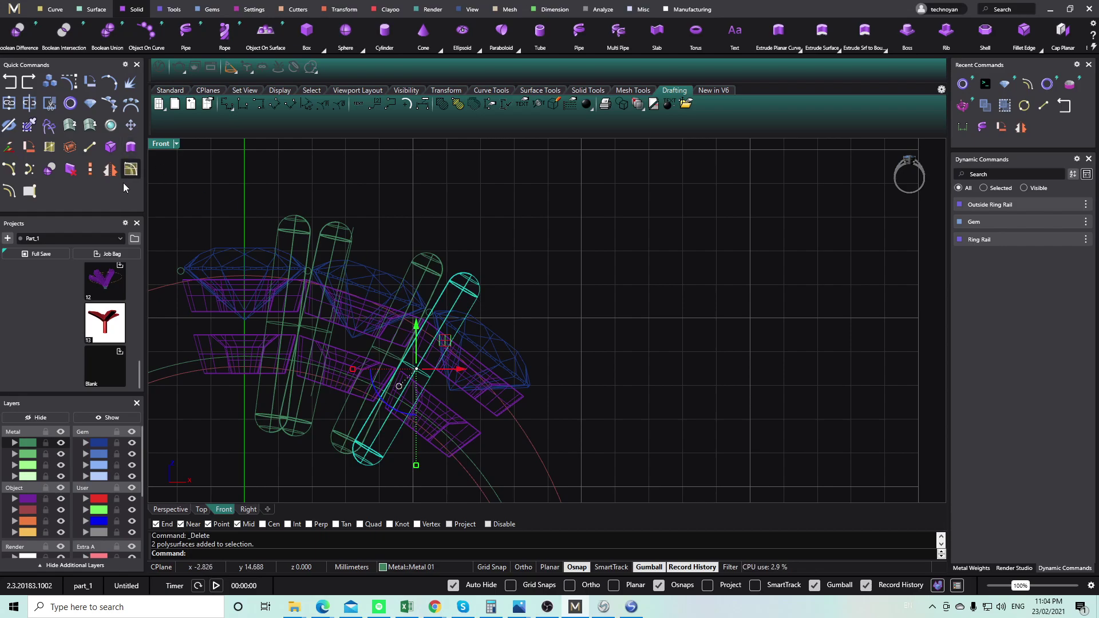
pyautogui.click(110, 170)
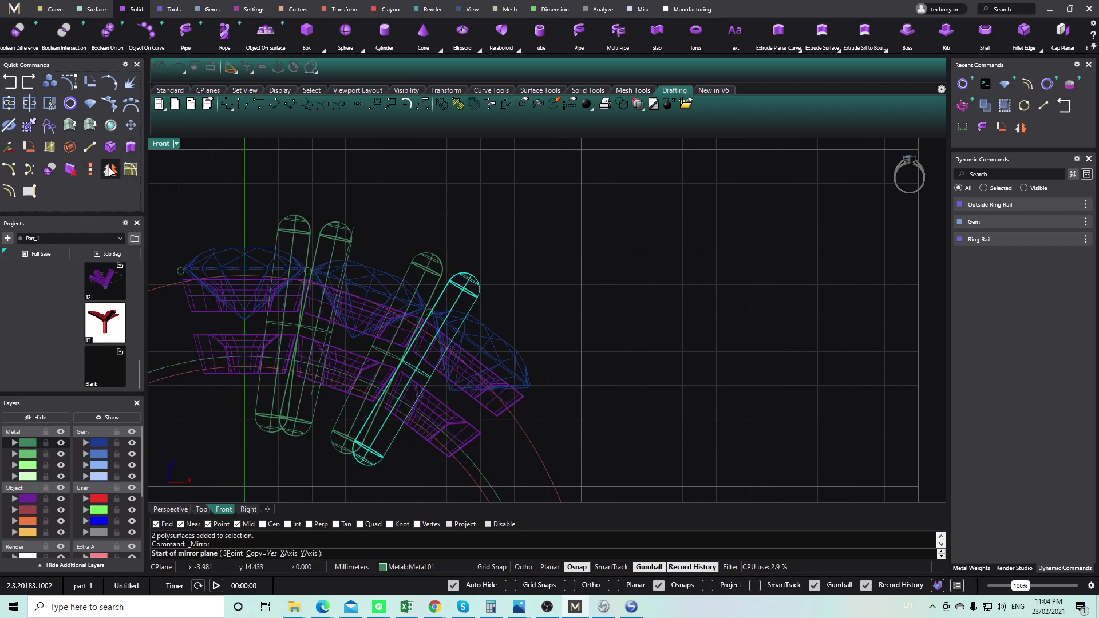
pyautogui.write('0,0,0')
pyautogui.press('Return')
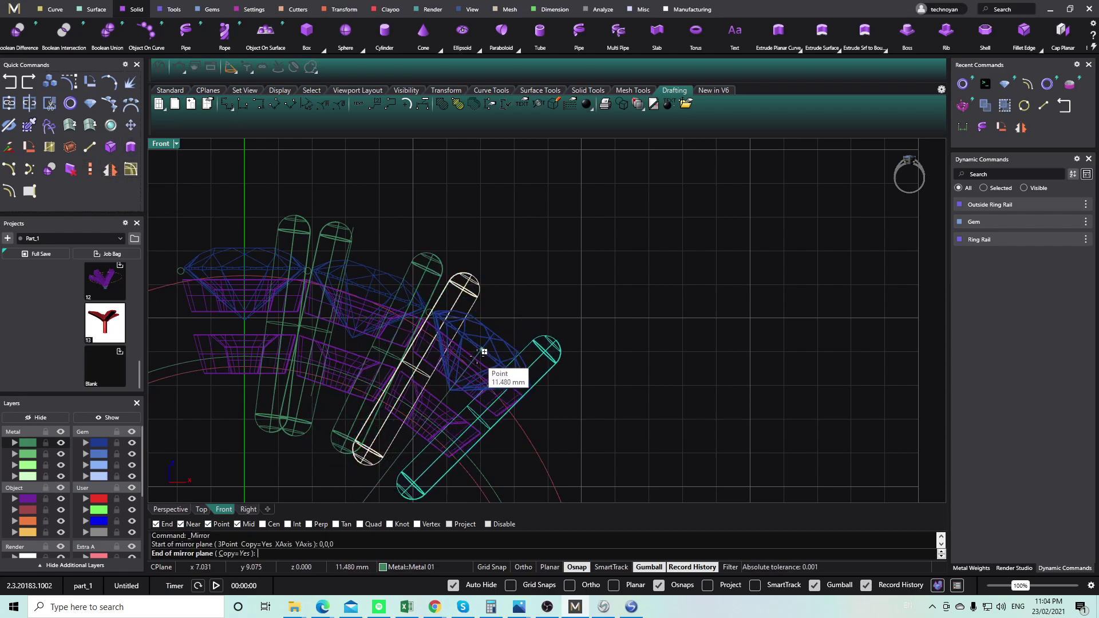
pyautogui.click(483, 353)
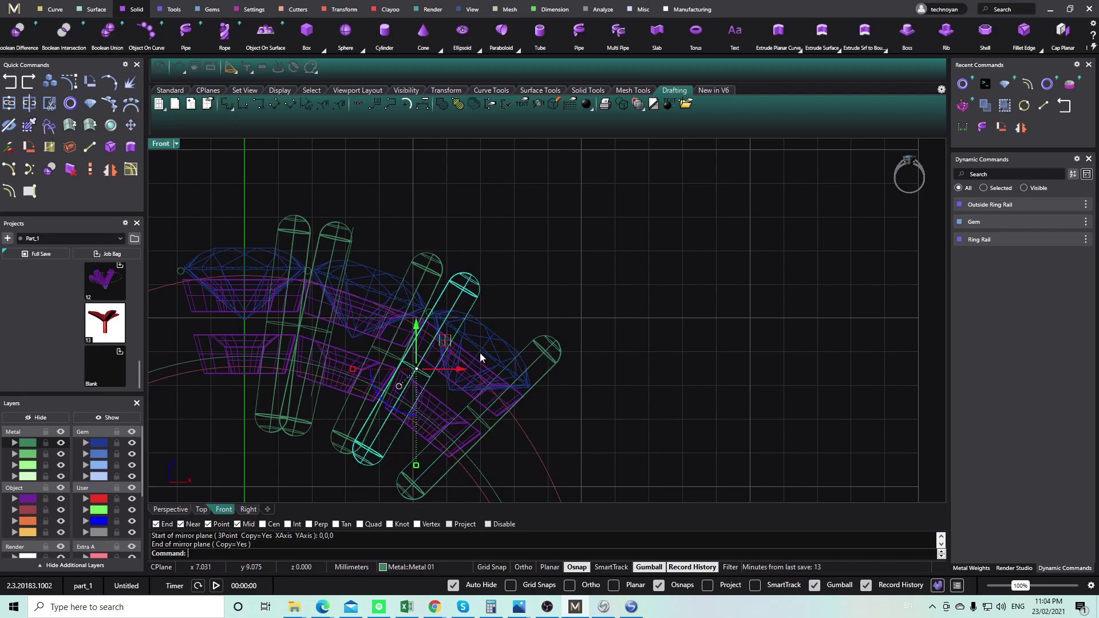
# Delete the leftover construction curves around the second and third stones.
pyautogui.moveTo(440, 327); pyautogui.dragTo(439, 327)
pyautogui.press('Delete')
pyautogui.click(354, 231)
pyautogui.press('Delete')
pyautogui.click(575, 343)
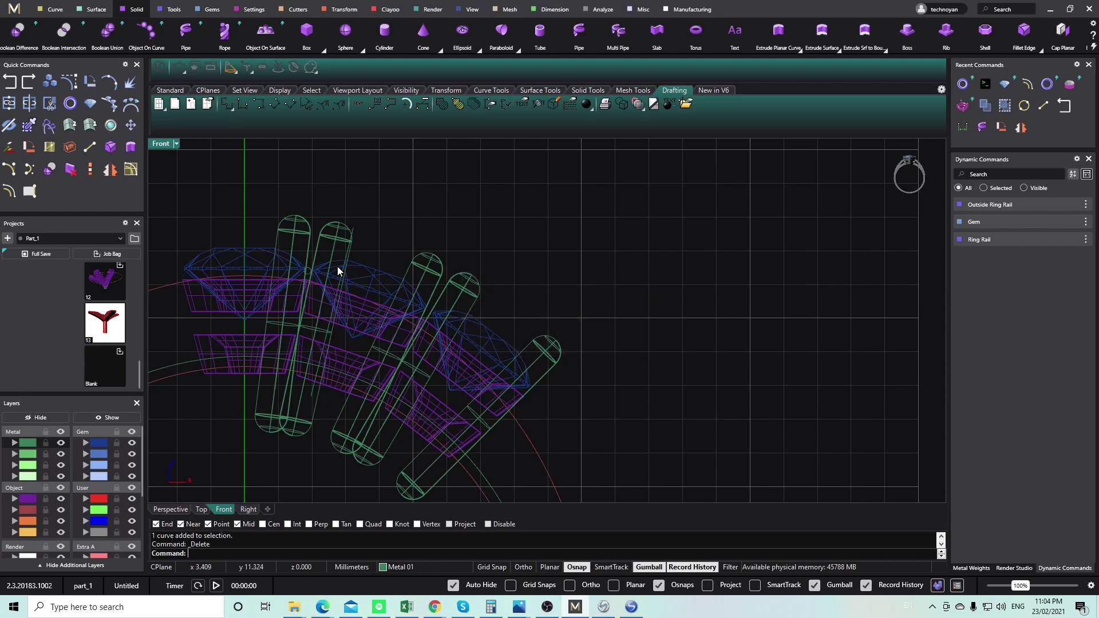
# Try to mirror the second and third stones with their settings and claws about the vertical centre line starting at 0,0,0.
pyautogui.doubleClick(161, 143)
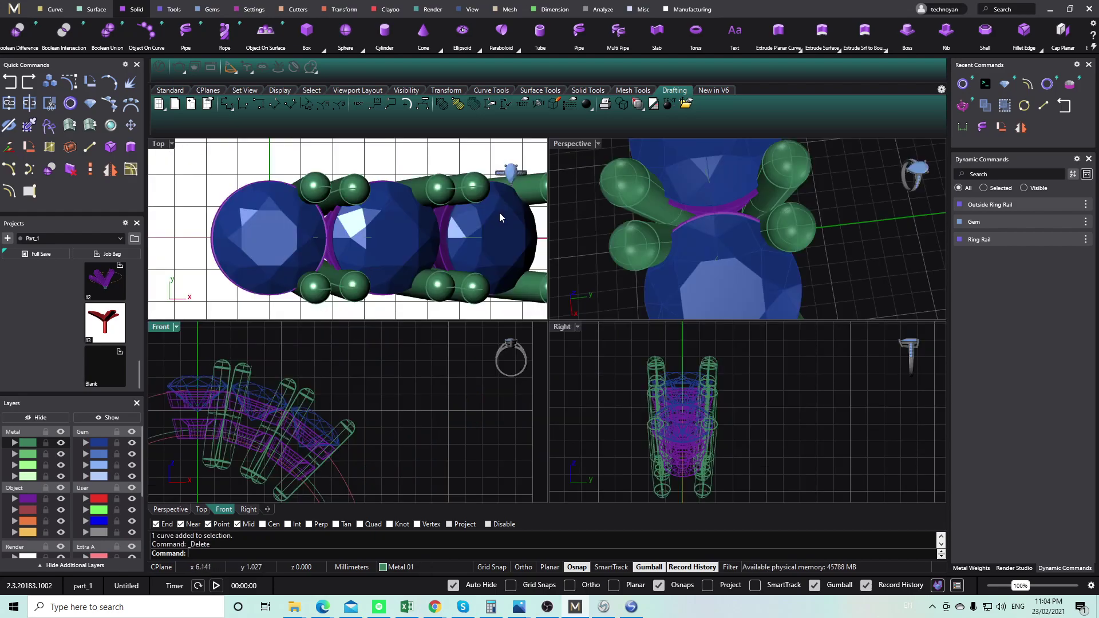
pyautogui.scroll(-8, 731, 252)
pyautogui.moveTo(736, 267); pyautogui.dragTo(741, 183, button='right')
pyautogui.moveTo(326, 422); pyautogui.dragTo(381, 395, button='right')
pyautogui.moveTo(266, 471); pyautogui.dragTo(462, 335)
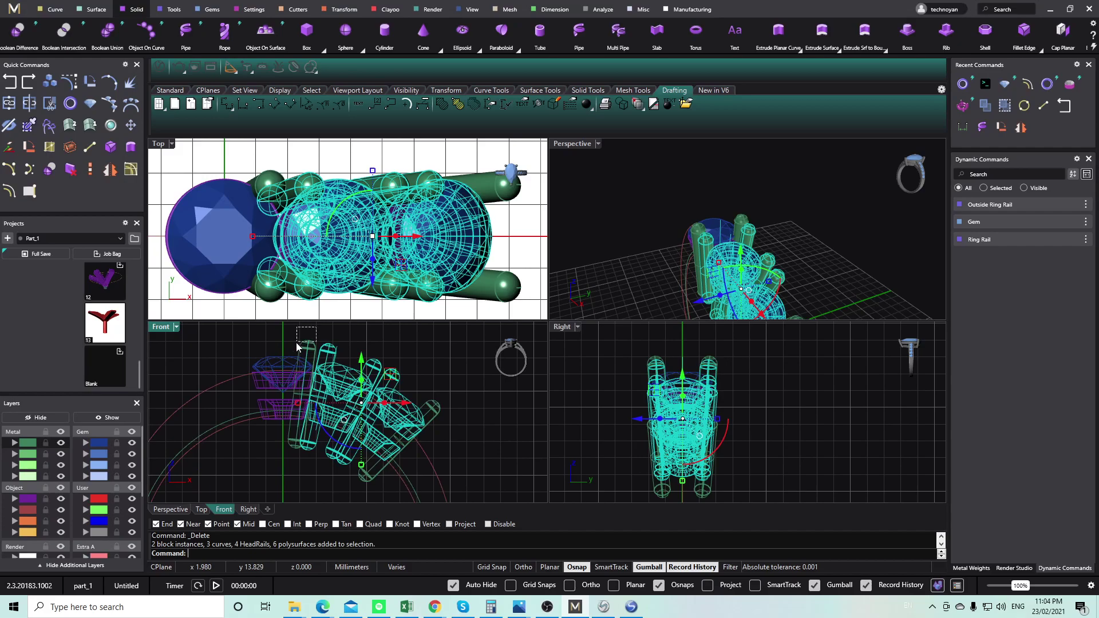
pyautogui.keyDown('shift'); pyautogui.moveTo(297, 343); pyautogui.dragTo(297, 344); pyautogui.keyUp('shift')
pyautogui.click(110, 170)
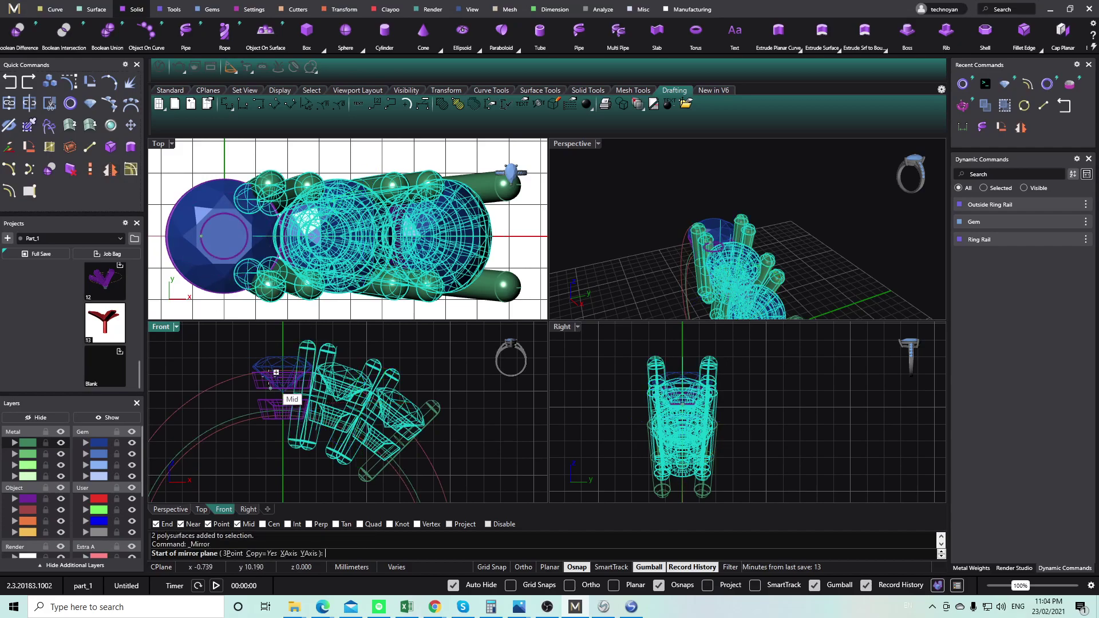
pyautogui.write('0,0,0')
pyautogui.press('Return')
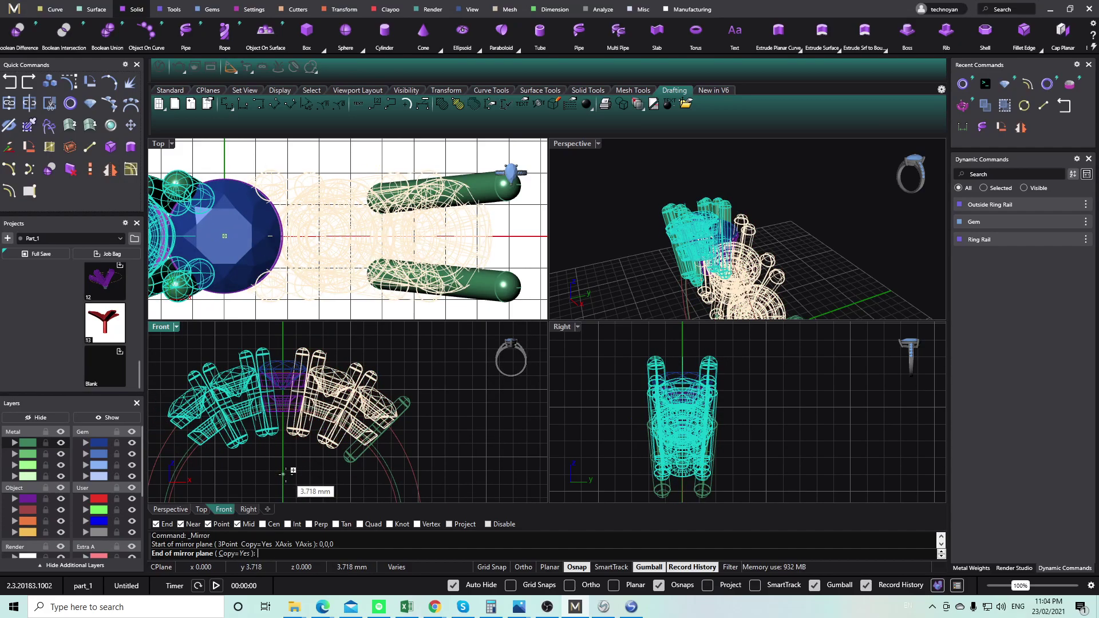
pyautogui.click(283, 471)
pyautogui.moveTo(764, 242); pyautogui.dragTo(815, 243, button='right')
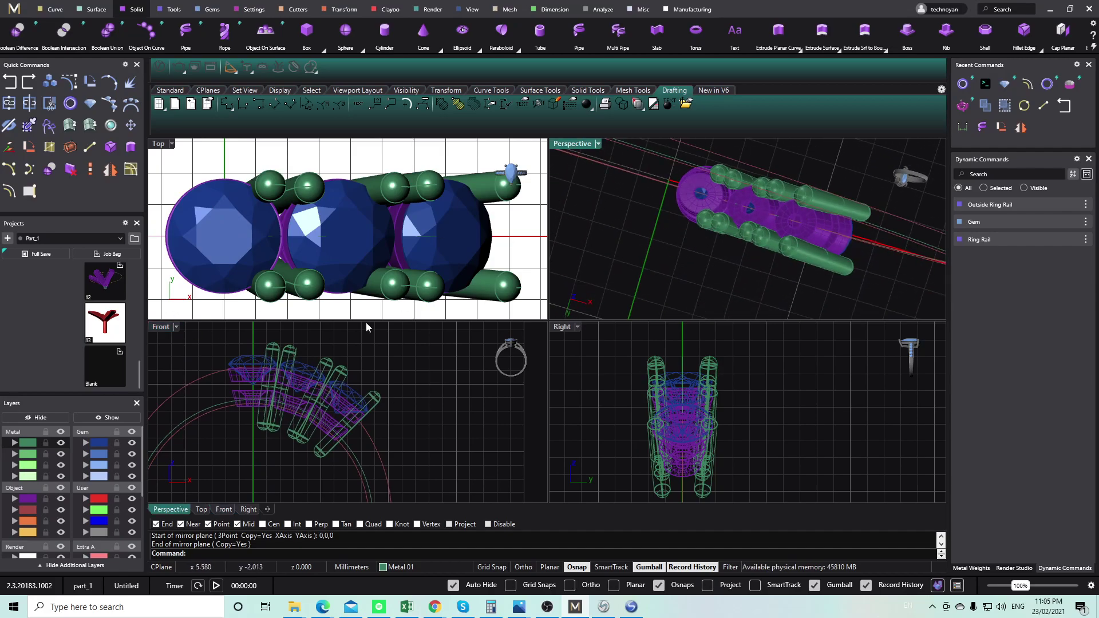
# Scale the centre stone's lower gallery rail slightly larger in both horizontal directions.
pyautogui.scroll(5, 243, 394)
pyautogui.click(292, 407)
pyautogui.moveTo(217, 413); pyautogui.dragTo(208, 409)
pyautogui.moveTo(224, 195); pyautogui.dragTo(224, 185)
pyautogui.press('Escape')
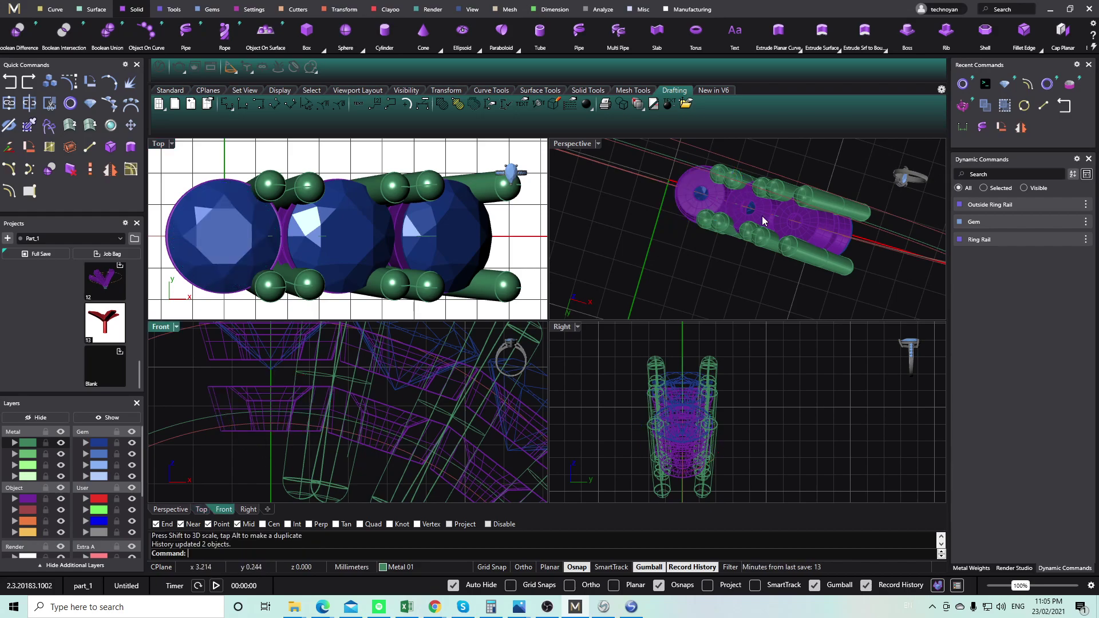
pyautogui.scroll(8, 738, 217)
pyautogui.moveTo(737, 221); pyautogui.dragTo(781, 215, button='right')
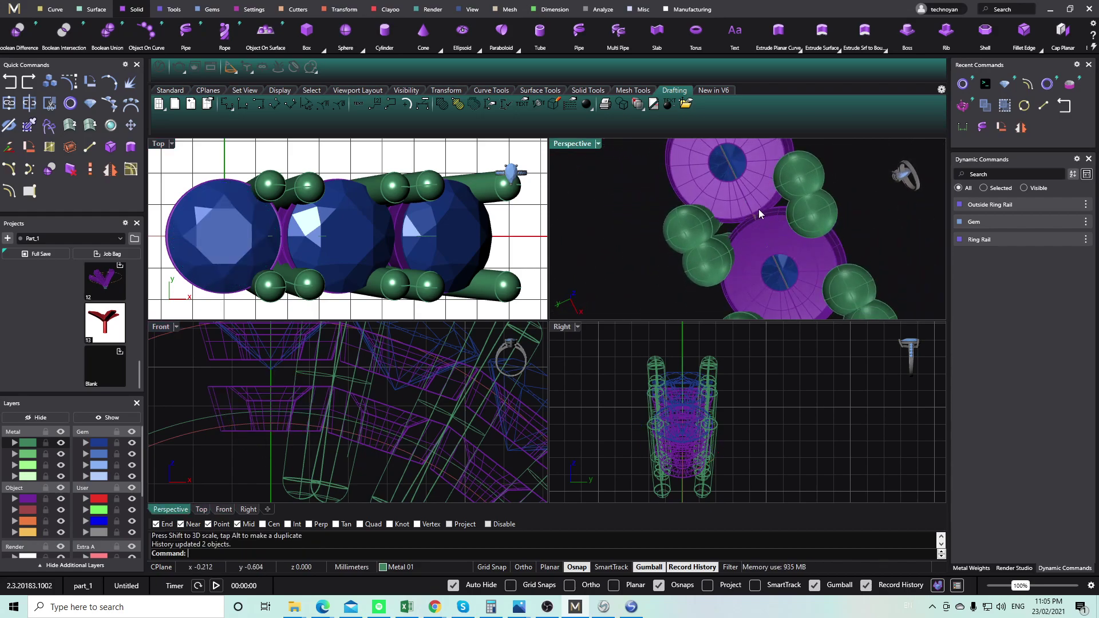
pyautogui.scroll(-5, 360, 366)
pyautogui.scroll(7, 324, 372)
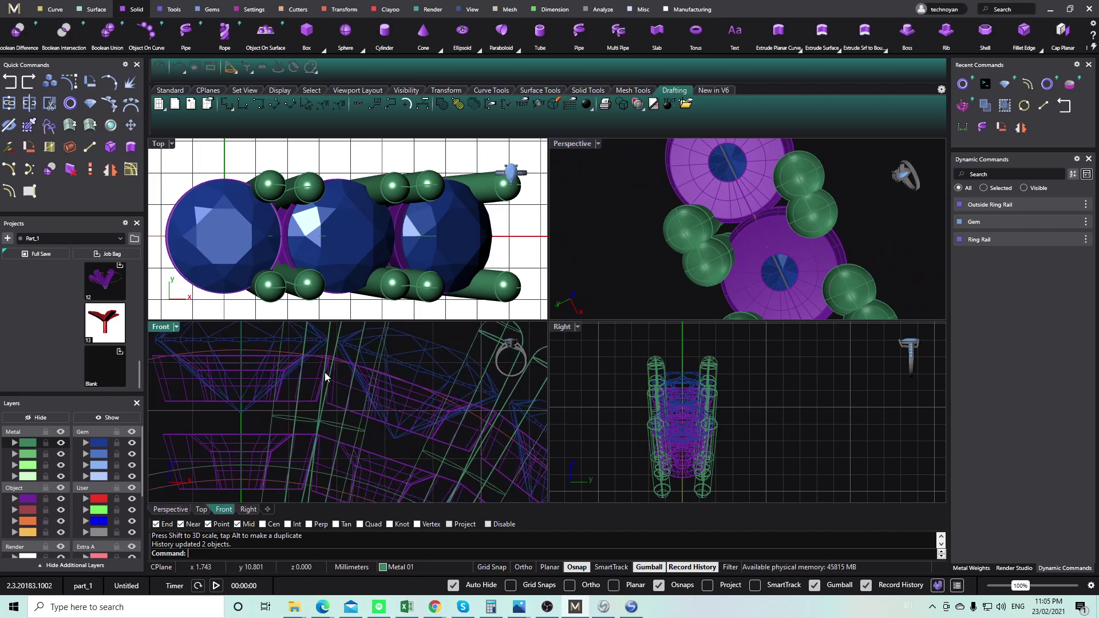
# Draw a closed six-point polyline bridging the upper gallery rails of the first two stones, with object snaps off until the closing point.
pyautogui.doubleClick(162, 327)
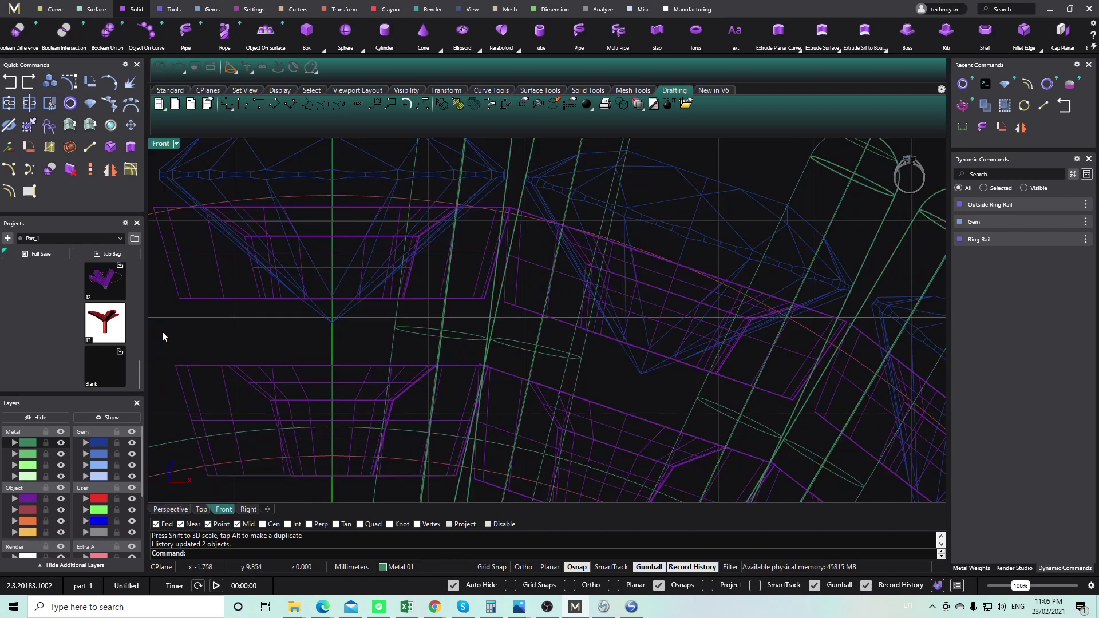
pyautogui.scroll(-1, 227, 283)
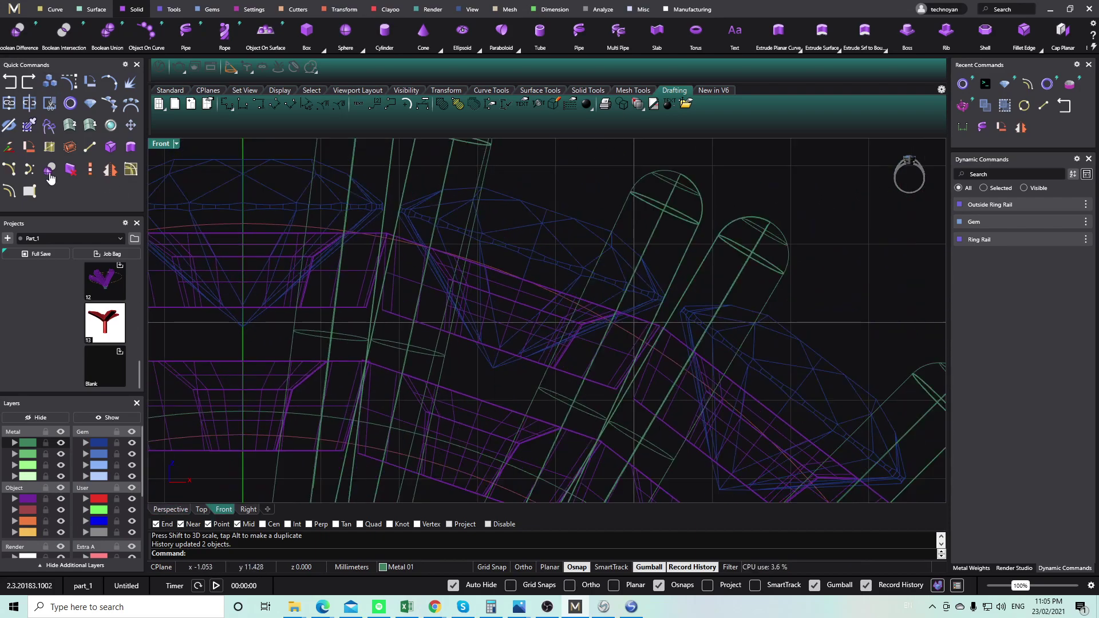
pyautogui.click(52, 16)
pyautogui.click(582, 31)
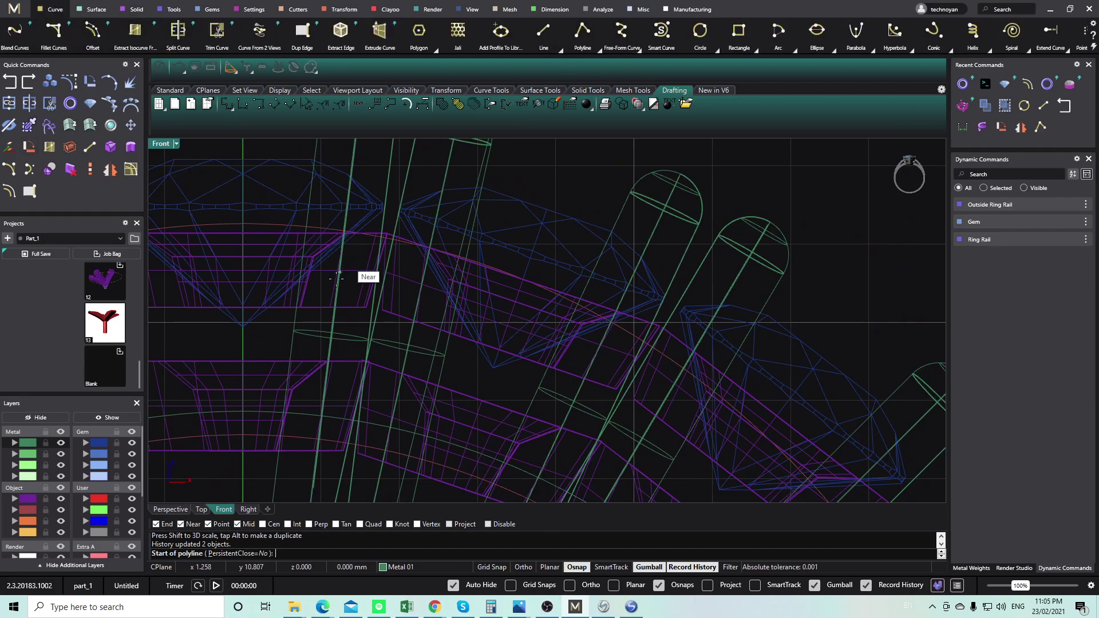
pyautogui.click(577, 567)
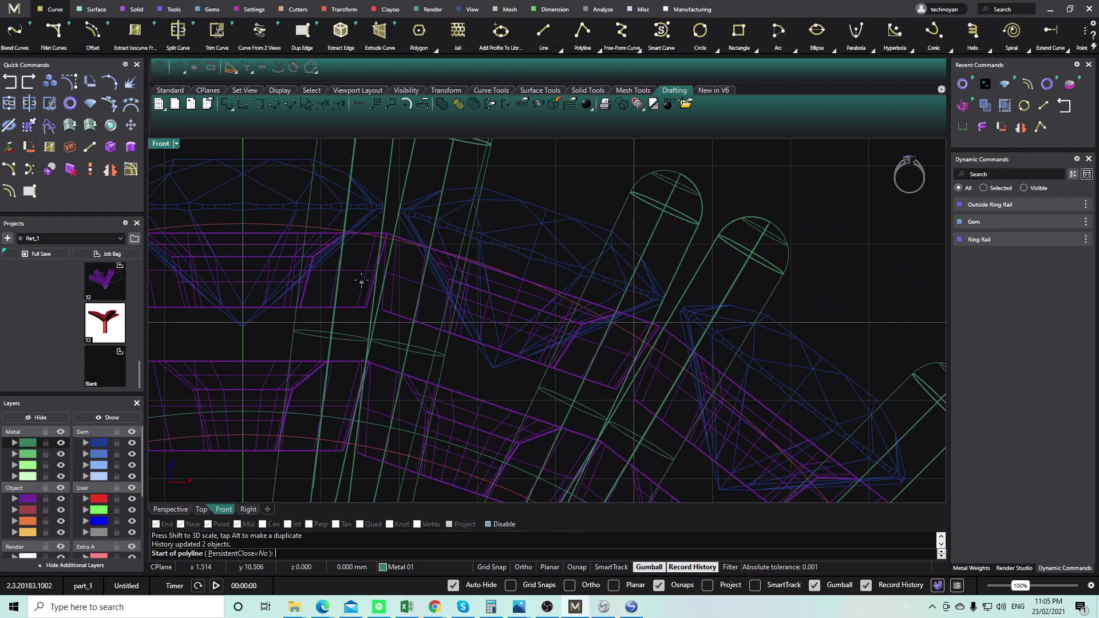
pyautogui.click(336, 308)
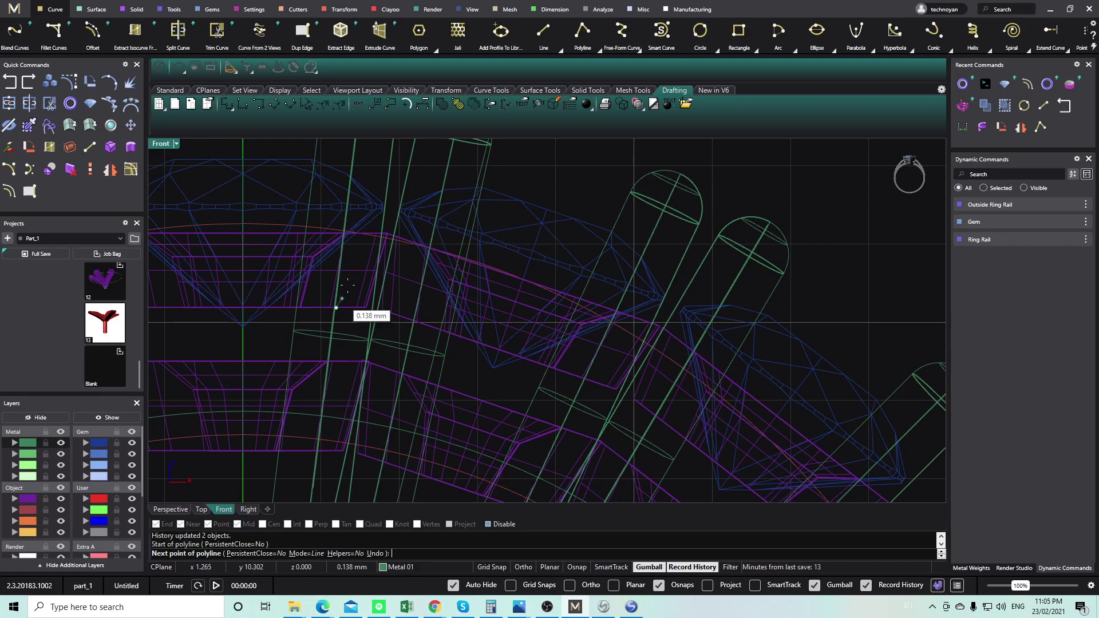
pyautogui.click(348, 234)
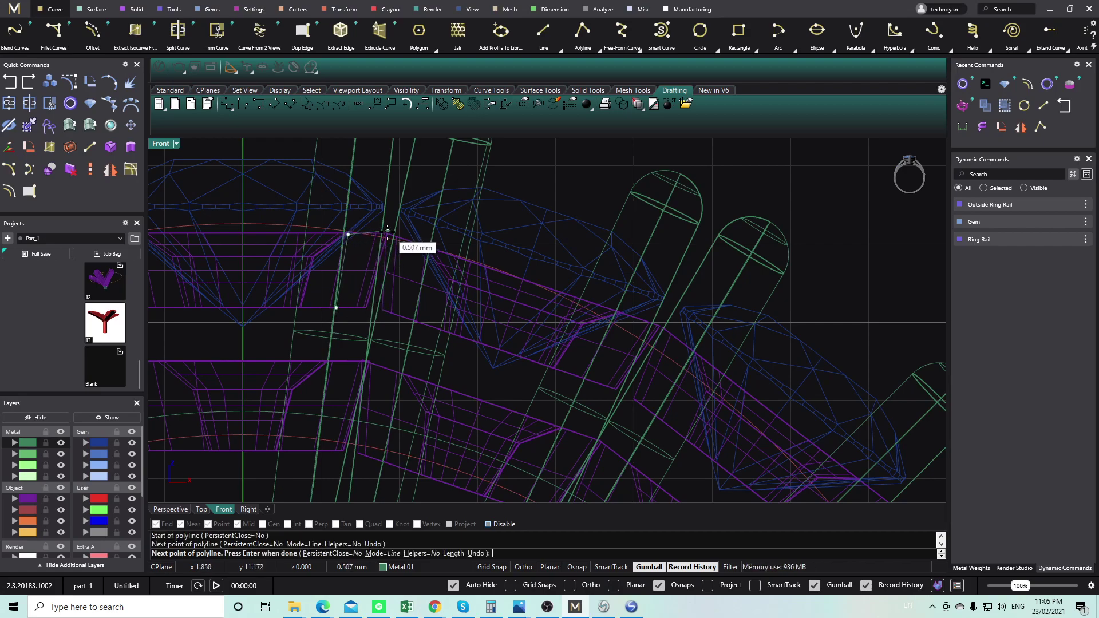
pyautogui.click(387, 234)
pyautogui.click(416, 243)
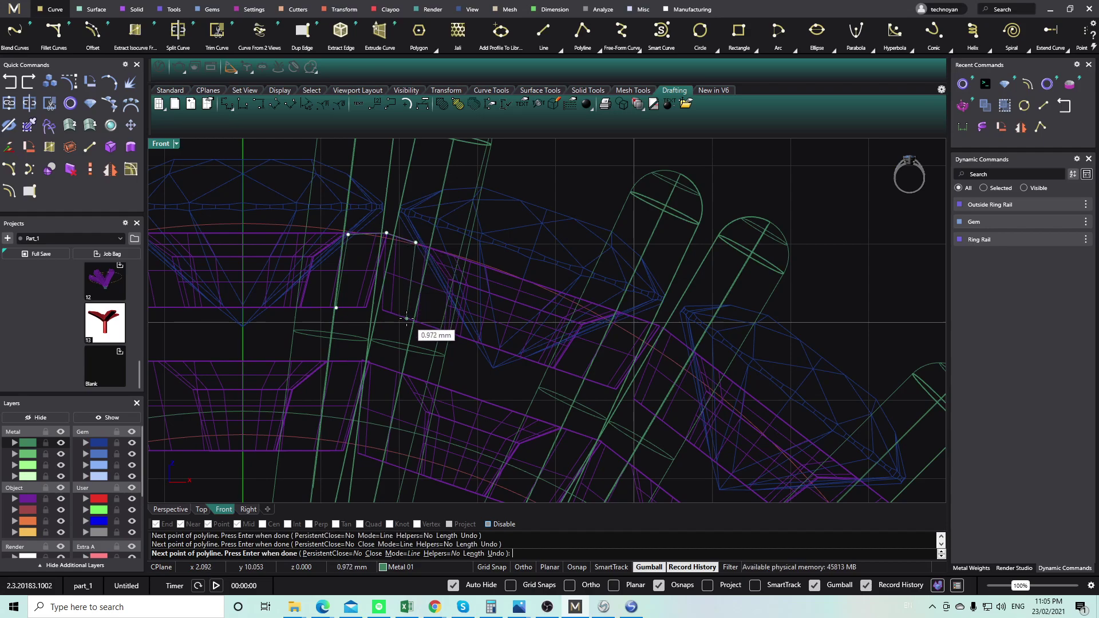
pyautogui.click(406, 318)
pyautogui.click(375, 307)
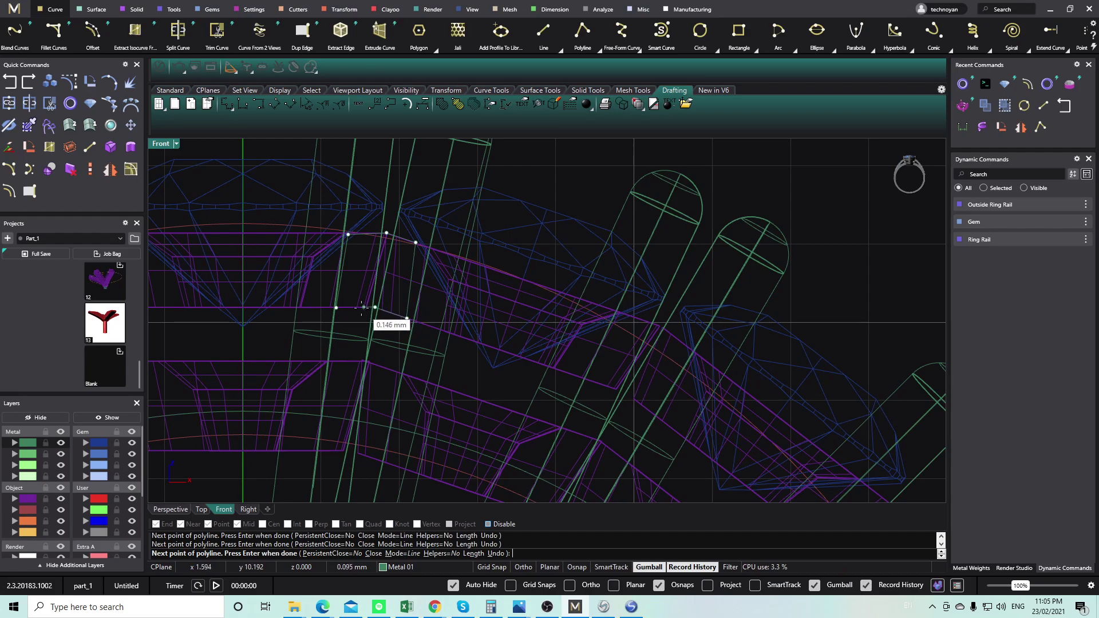
pyautogui.click(568, 567)
pyautogui.click(336, 308)
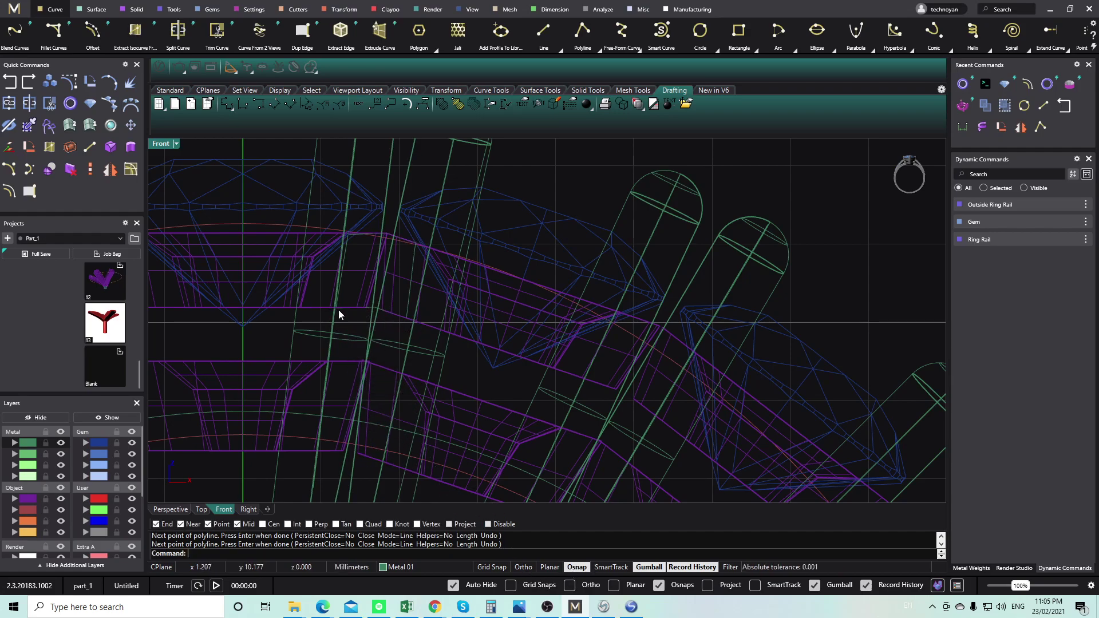
# Draw a closed polyline bridging the lower gallery rails of the first two stones between their claws.
pyautogui.press('Return')
pyautogui.click(331, 361)
pyautogui.scroll(5, 344, 369)
pyautogui.click(401, 341)
pyautogui.click(482, 373)
pyautogui.scroll(-4, 481, 373)
pyautogui.moveTo(462, 468); pyautogui.dragTo(453, 433, button='right')
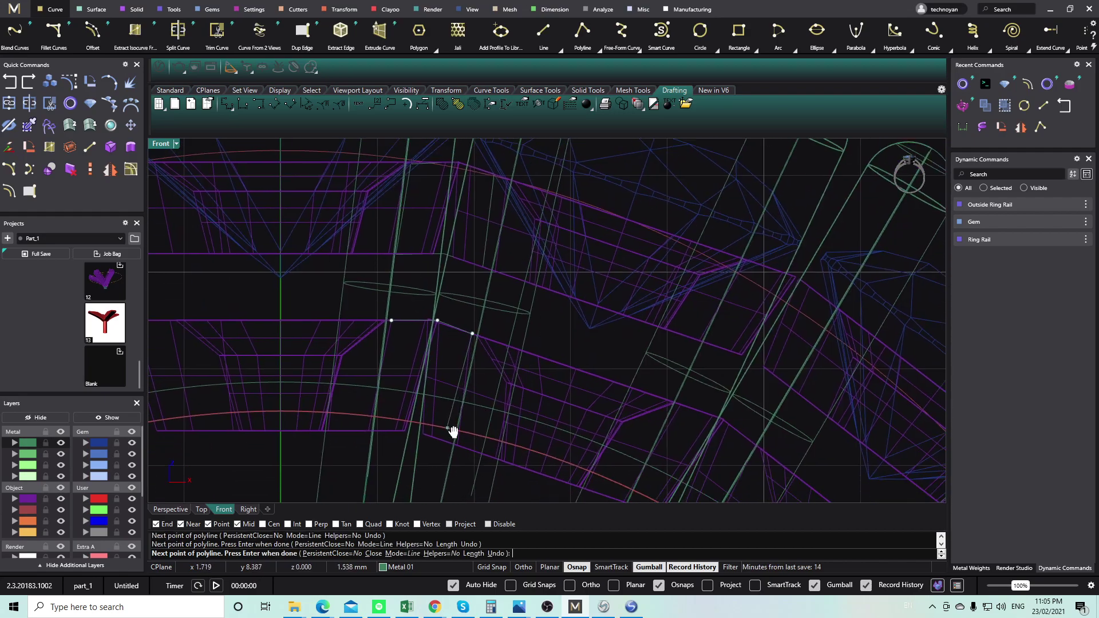
pyautogui.scroll(3, 452, 433)
pyautogui.click(463, 447)
pyautogui.click(398, 424)
pyautogui.click(348, 419)
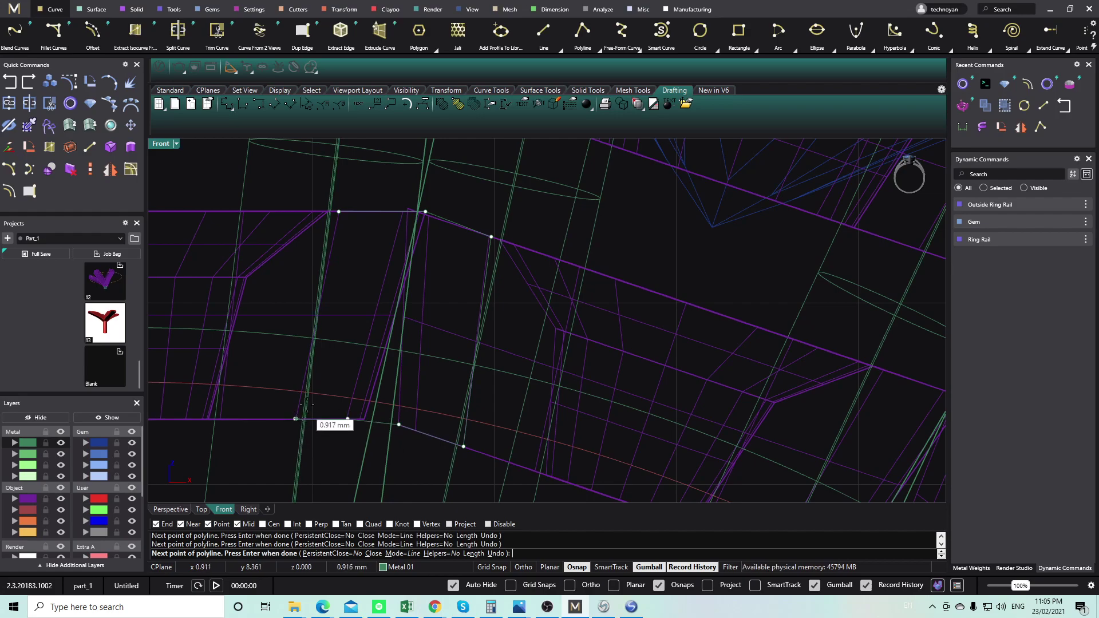
pyautogui.click(338, 212)
# Project both closed polylines onto the front construction plane, choosing Yes for deleting the input objects.
pyautogui.click(336, 217)
pyautogui.scroll(-3, 328, 303)
pyautogui.moveTo(360, 235); pyautogui.dragTo(336, 303, button='right')
pyautogui.click(322, 225)
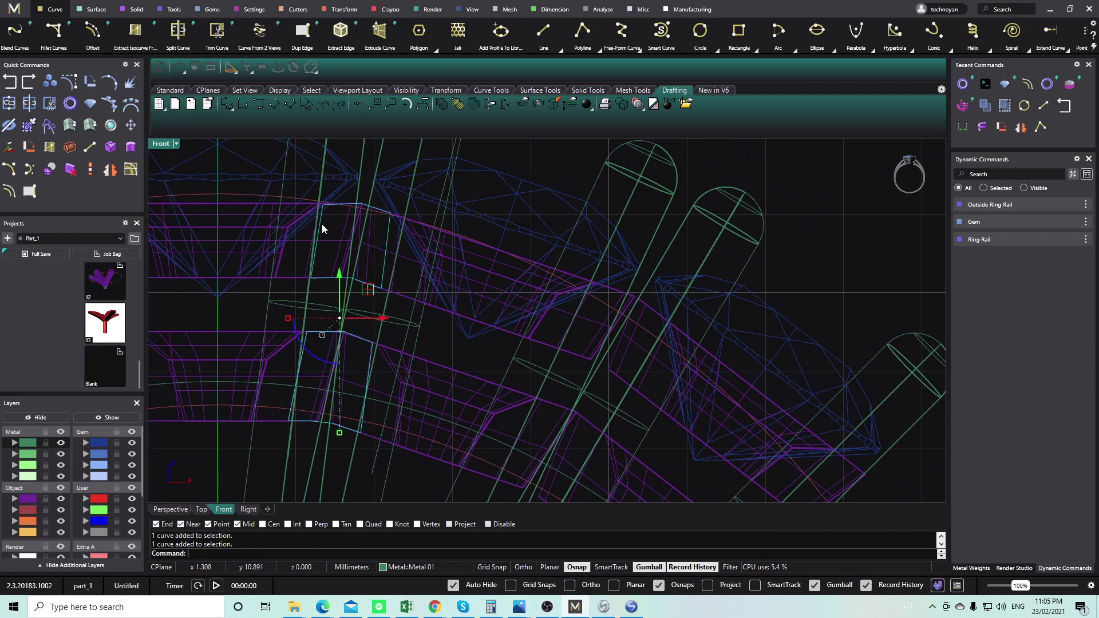
pyautogui.scroll(3, 346, 362)
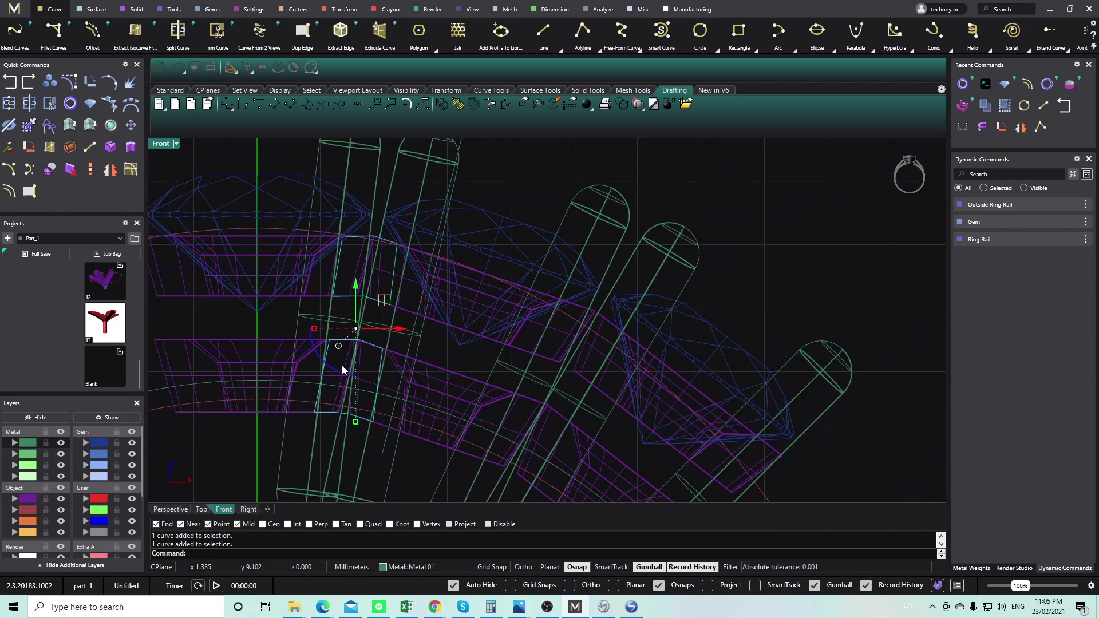
pyautogui.moveTo(347, 362); pyautogui.dragTo(373, 356, button='right')
pyautogui.moveTo(401, 299); pyautogui.dragTo(379, 311, button='right')
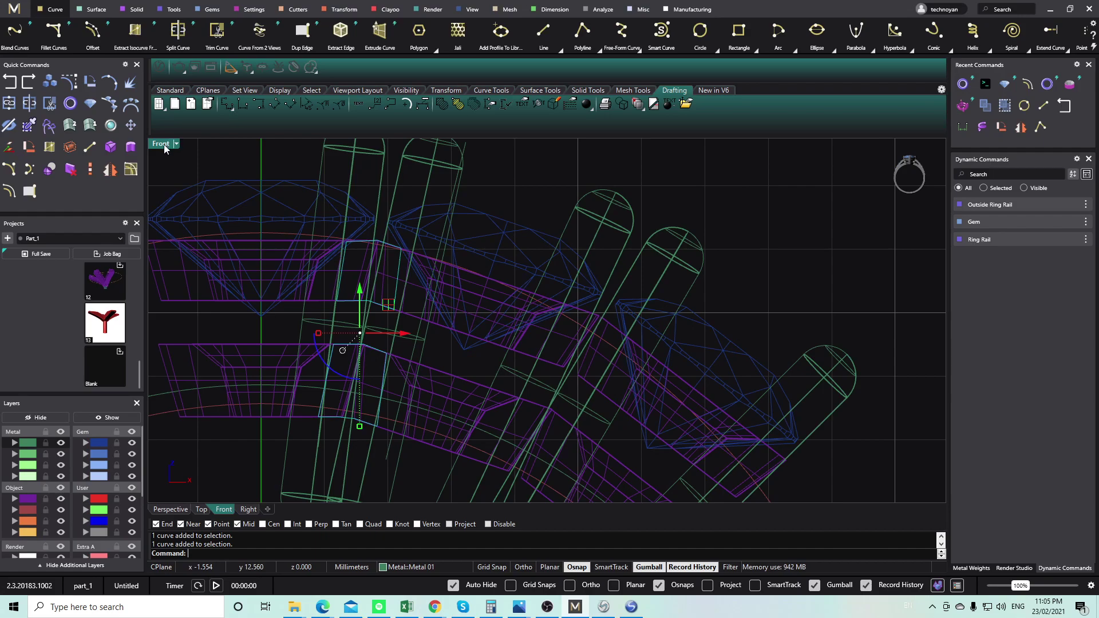
pyautogui.click(9, 147)
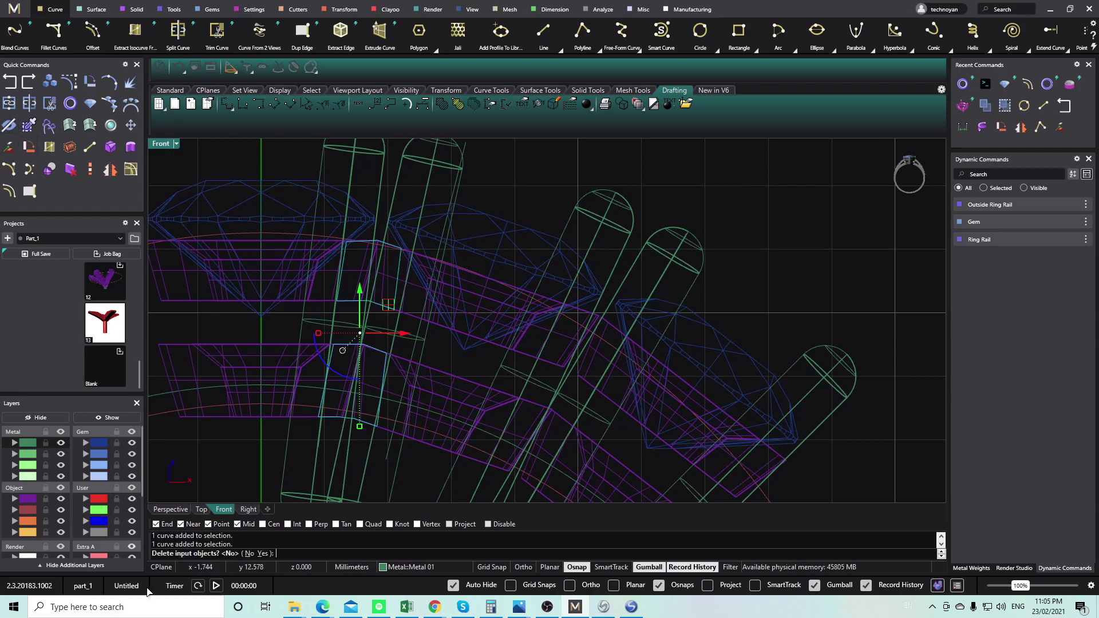
pyautogui.click(261, 556)
# Extrude both polylines as solids to both sides, out to the claws, to form connecting bars between the first two stones.
pyautogui.doubleClick(162, 144)
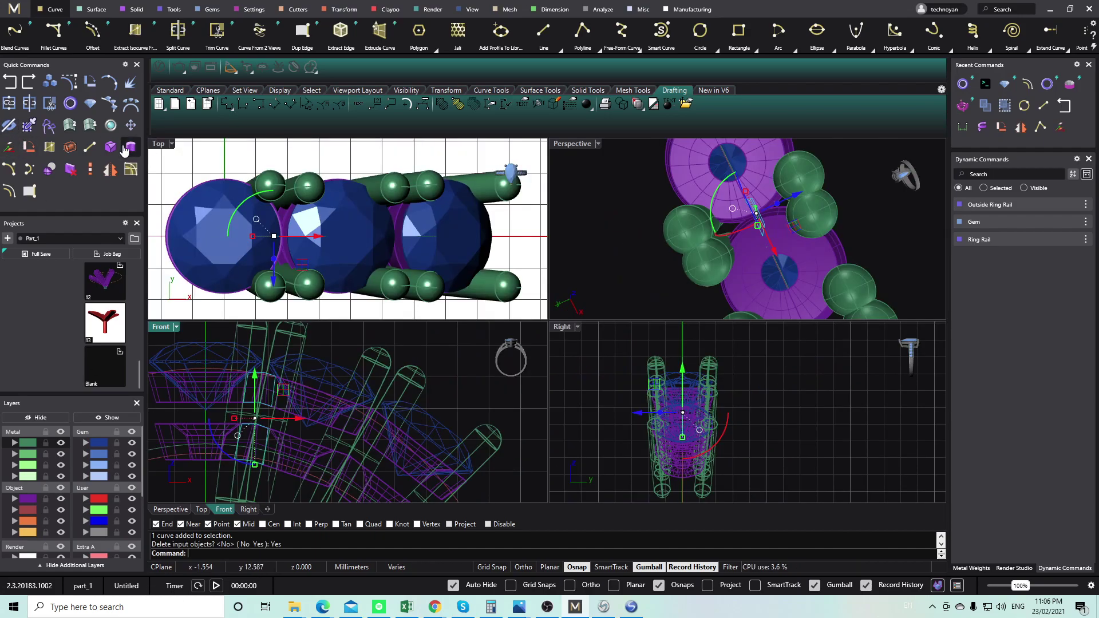
pyautogui.click(131, 147)
pyautogui.click(274, 189)
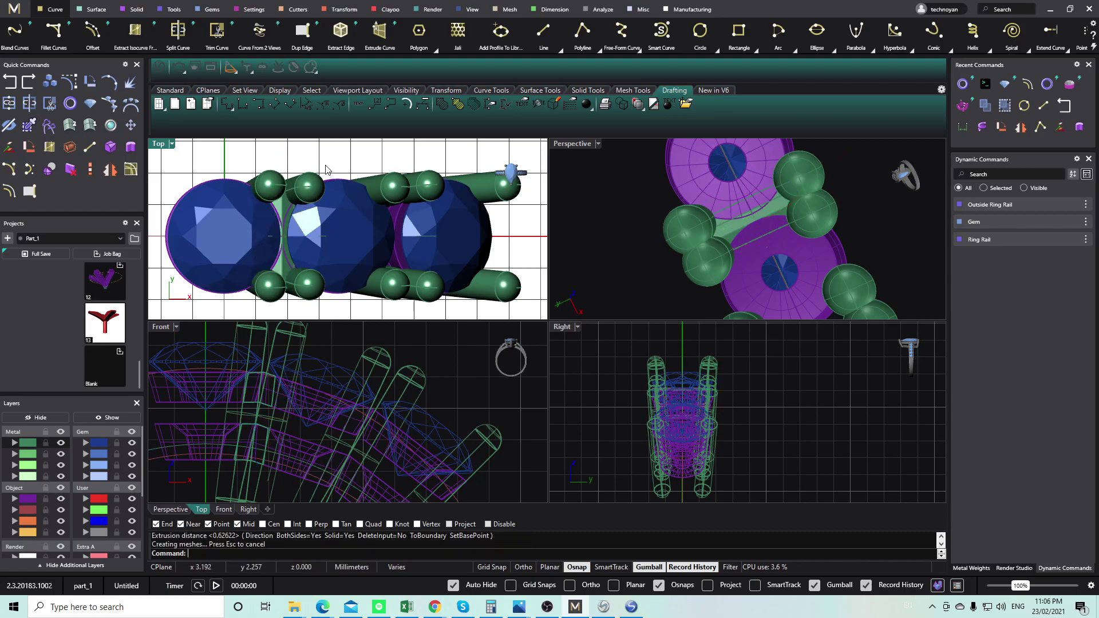
pyautogui.moveTo(735, 200); pyautogui.dragTo(663, 129, button='right')
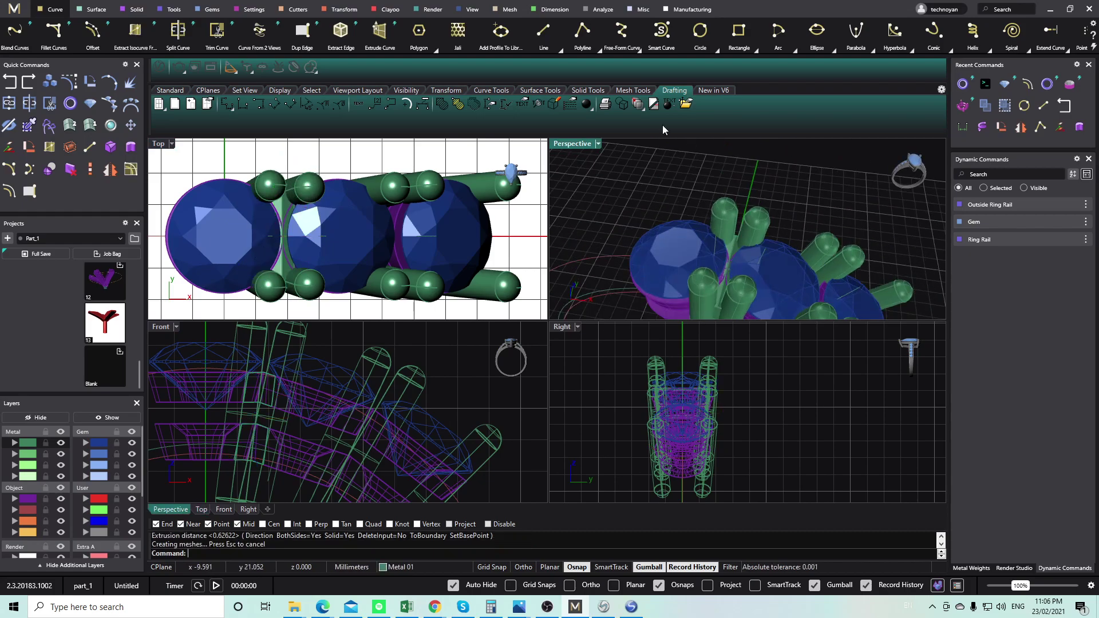
pyautogui.moveTo(276, 216); pyautogui.dragTo(273, 185, button='right')
pyautogui.scroll(5, 751, 293)
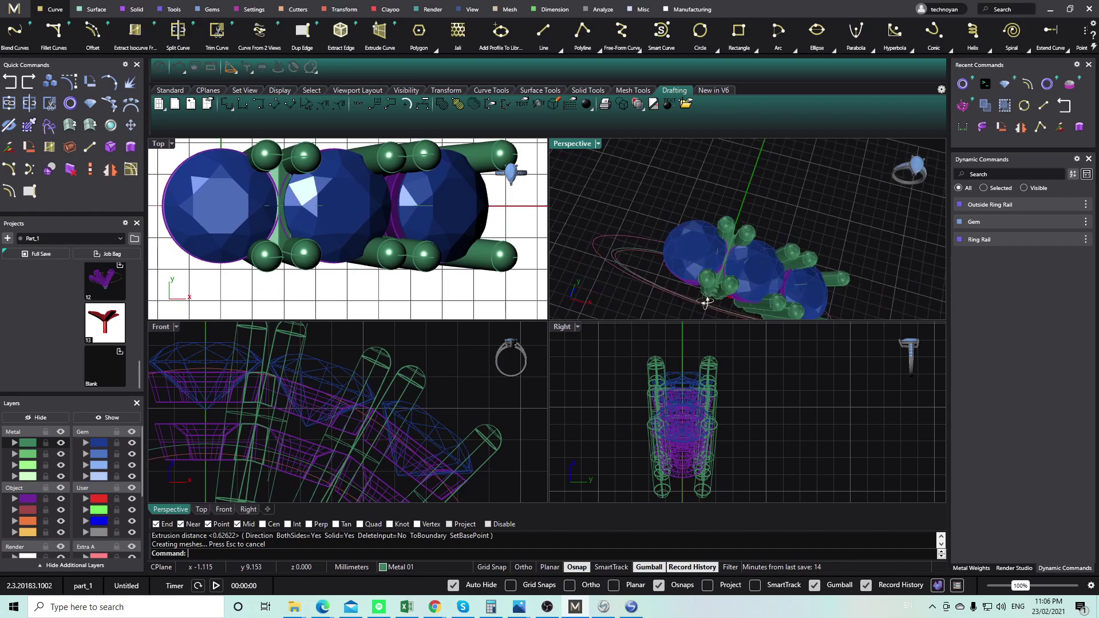
# Shorten both connecting bars together across the ring to about 1.45 mm on each side of the centre.
pyautogui.click(736, 237)
pyautogui.click(761, 267)
pyautogui.moveTo(728, 267); pyautogui.dragTo(747, 177, button='right')
pyautogui.scroll(-3, 747, 177)
pyautogui.moveTo(737, 295); pyautogui.dragTo(786, 262, button='right')
pyautogui.scroll(6, 715, 260)
pyautogui.keyDown('shift'); pyautogui.click(717, 275); pyautogui.keyUp('shift')
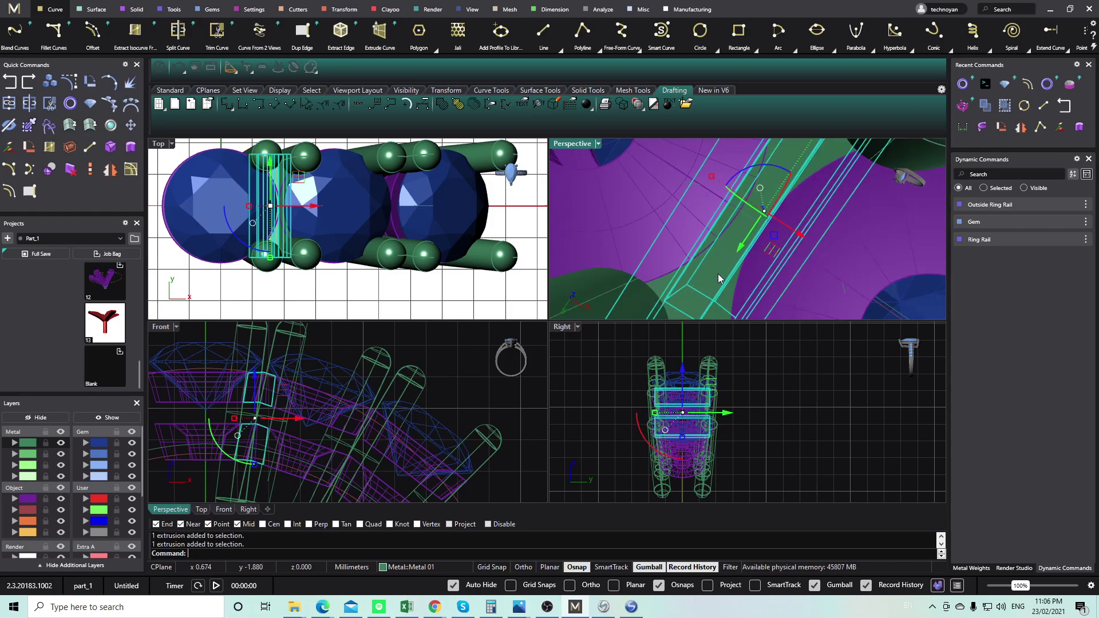
pyautogui.scroll(-2, 718, 273)
pyautogui.moveTo(273, 259); pyautogui.dragTo(272, 252)
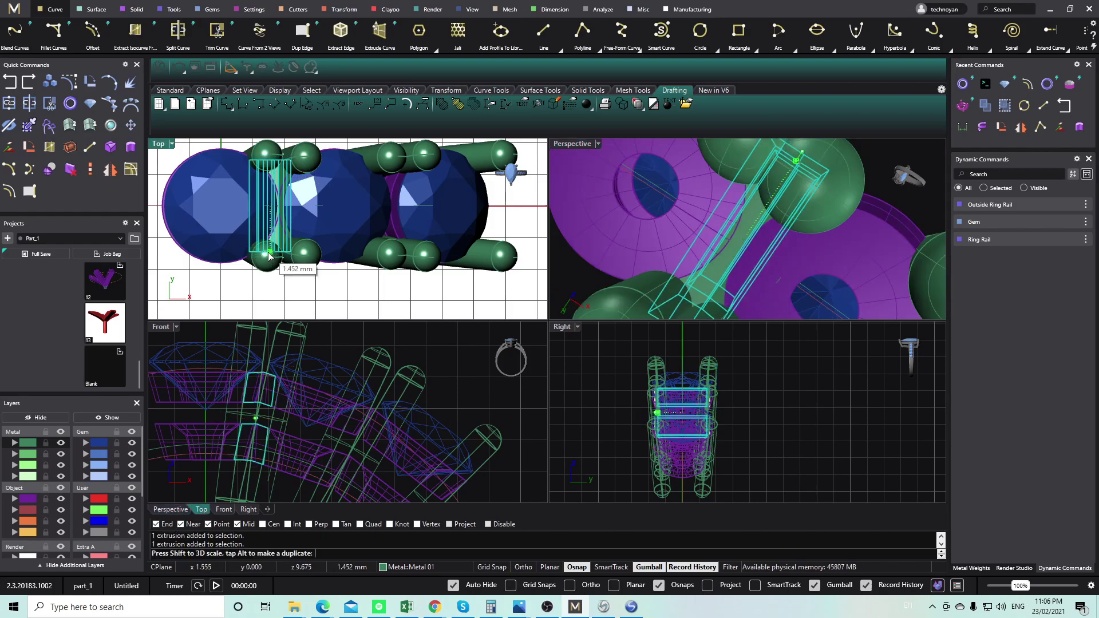
pyautogui.click(549, 344)
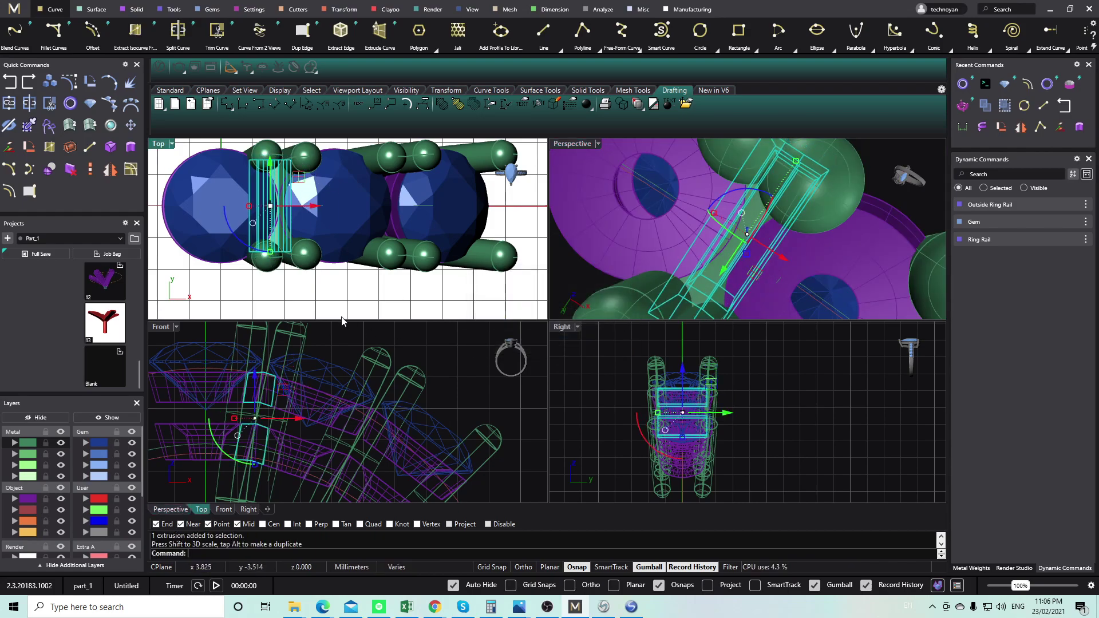
# Hide the layer holding the gems and group the two connecting bars.
pyautogui.click(133, 443)
pyautogui.scroll(-4, 304, 392)
pyautogui.moveTo(330, 422); pyautogui.dragTo(283, 379, button='right')
pyautogui.scroll(-1, 309, 388)
pyautogui.hotkey('ctrl', 'g')
pyautogui.scroll(5, 281, 404)
pyautogui.moveTo(698, 269); pyautogui.dragTo(701, 257, button='right')
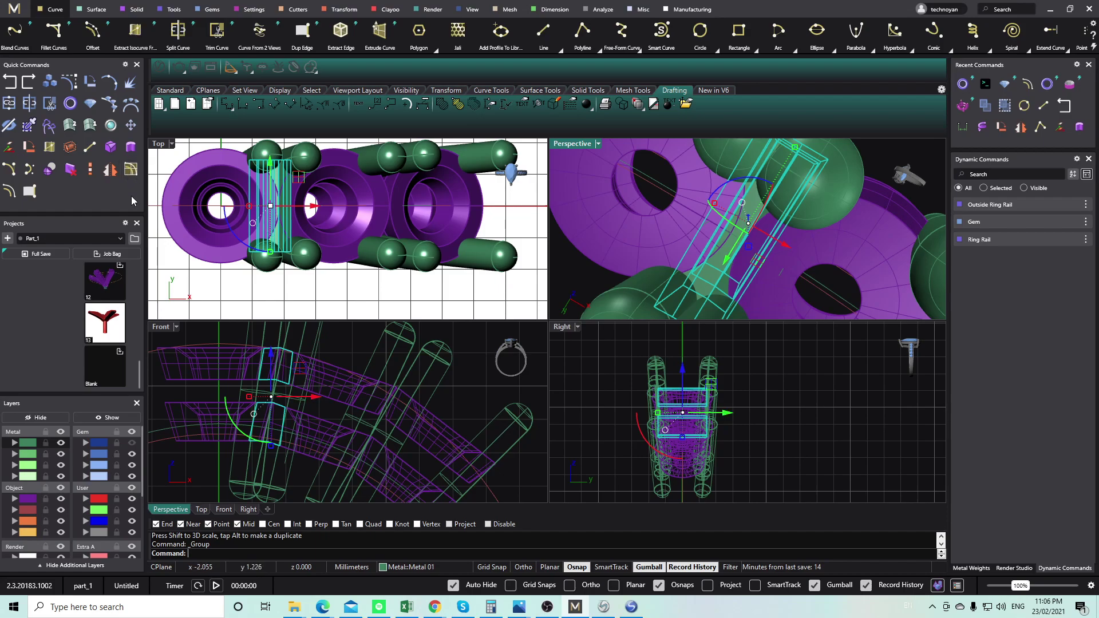
# Mirror the grouped connecting bars to between the second and third stones about a line from 0,0,0 through the second stone's setting.
pyautogui.click(111, 169)
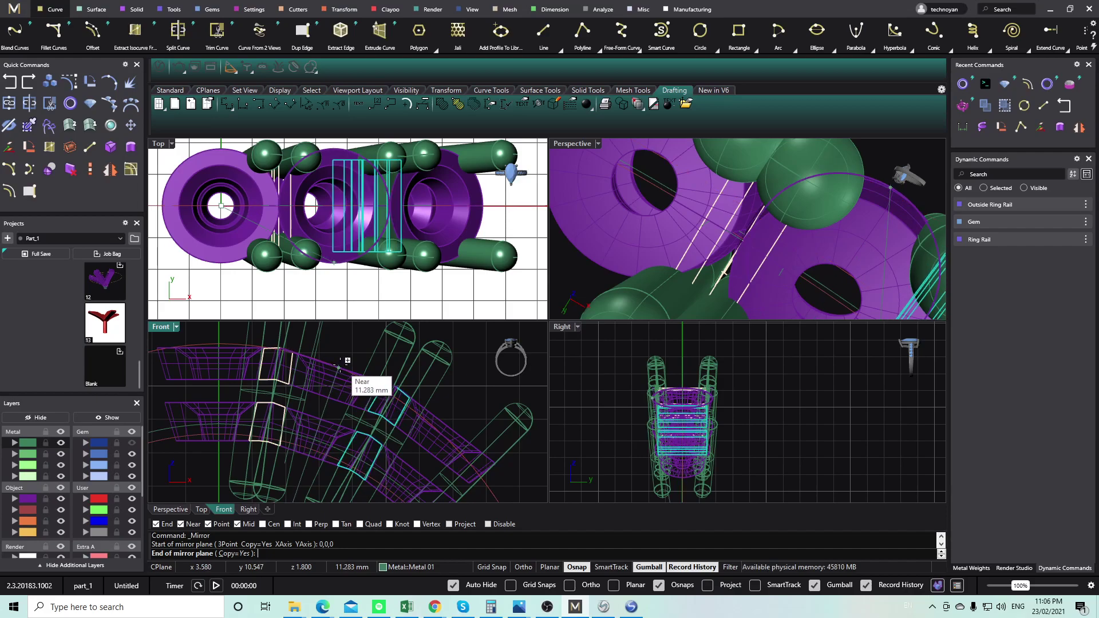
pyautogui.click(341, 367)
pyautogui.scroll(-3, 352, 388)
pyautogui.press('Escape')
pyautogui.scroll(-5, 739, 220)
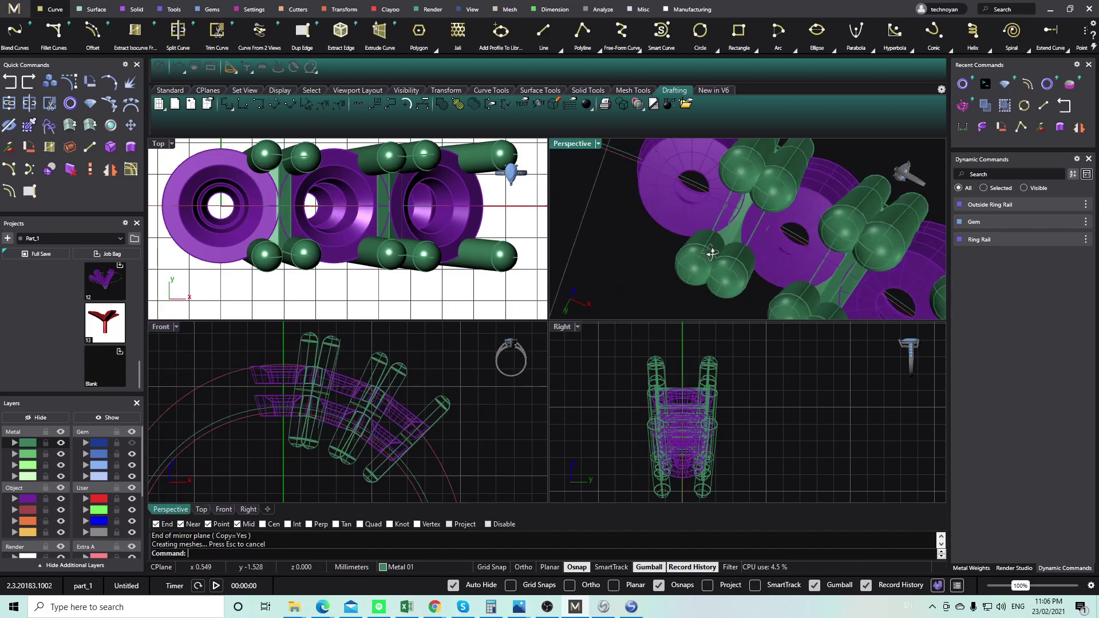
# Move both pairs of connecting bars between the three stones to the Setting layer.
pyautogui.click(724, 231)
pyautogui.scroll(-2, 783, 264)
pyautogui.scroll(8, 784, 266)
pyautogui.keyDown('shift'); pyautogui.click(812, 268); pyautogui.keyUp('shift')
pyautogui.keyDown('shift'); pyautogui.click(819, 276); pyautogui.keyUp('shift')
pyautogui.keyDown('shift'); pyautogui.click(818, 266); pyautogui.keyUp('shift')
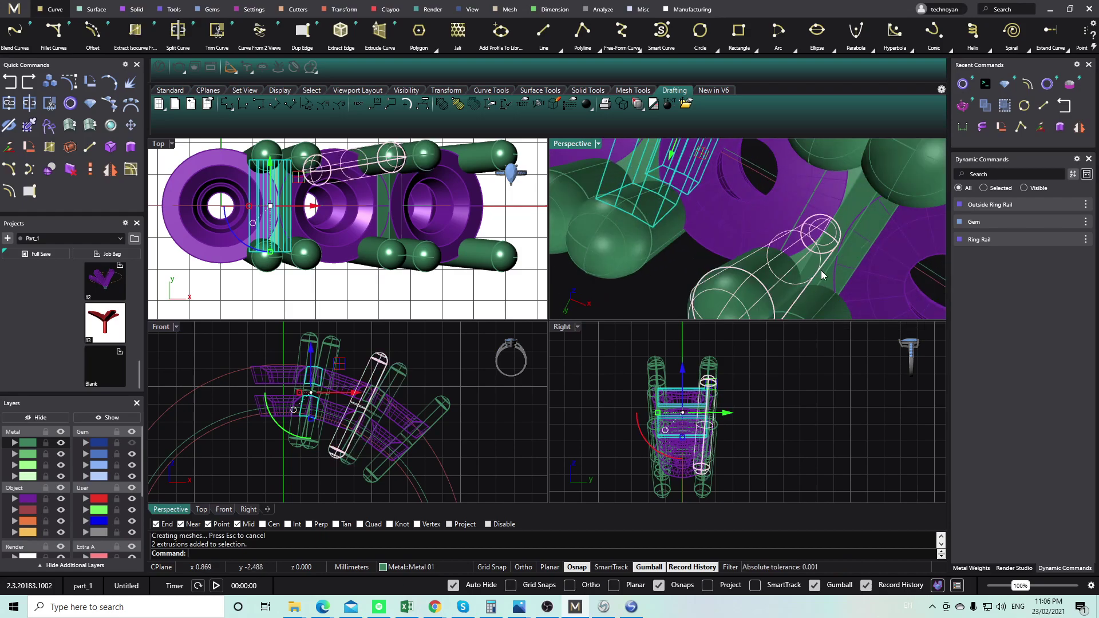
pyautogui.click(820, 271)
pyautogui.click(847, 310)
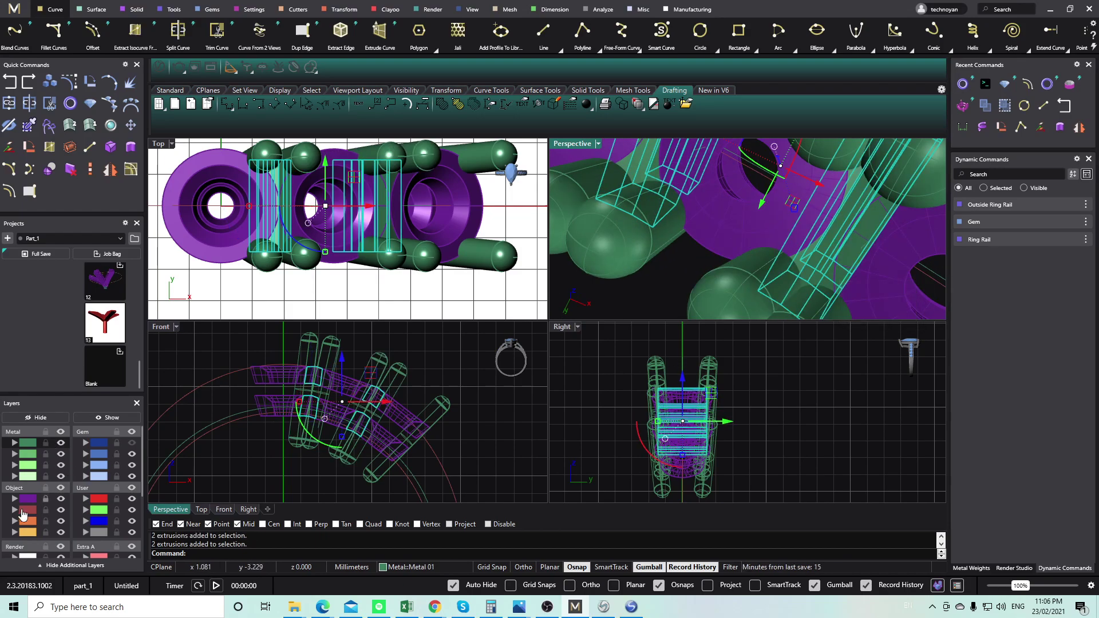
pyautogui.click(16, 499)
pyautogui.click(312, 463)
# Move all the claws around the three stones to the Setting layer.
pyautogui.moveTo(315, 458); pyautogui.dragTo(293, 439)
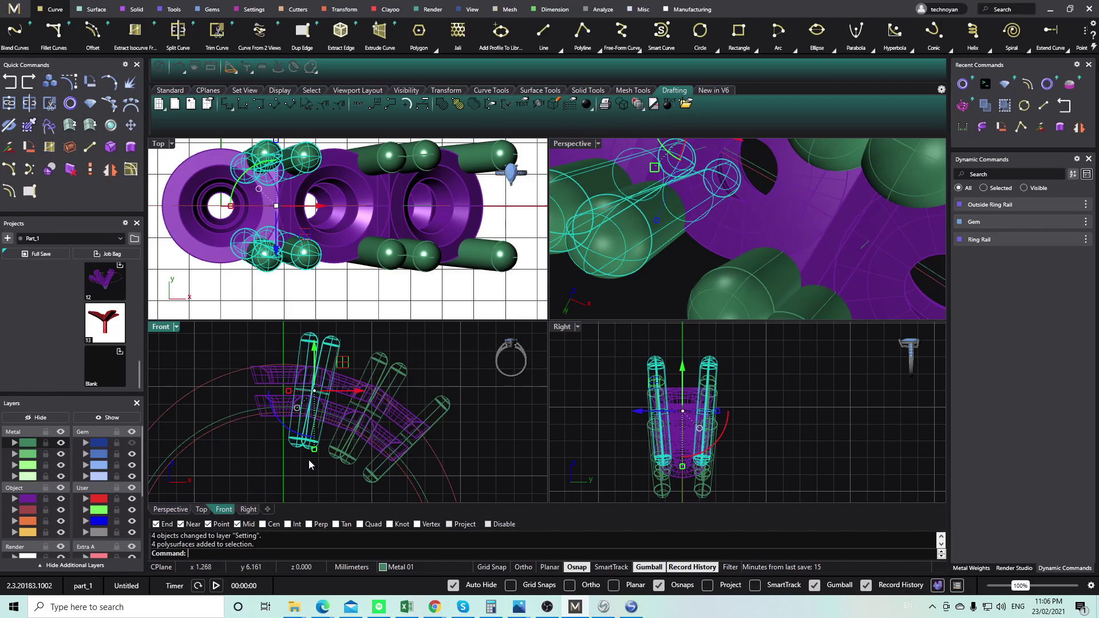
pyautogui.keyDown('shift'); pyautogui.moveTo(354, 468); pyautogui.dragTo(333, 448); pyautogui.keyUp('shift')
pyautogui.keyDown('shift'); pyautogui.moveTo(380, 480); pyautogui.dragTo(362, 466); pyautogui.keyUp('shift')
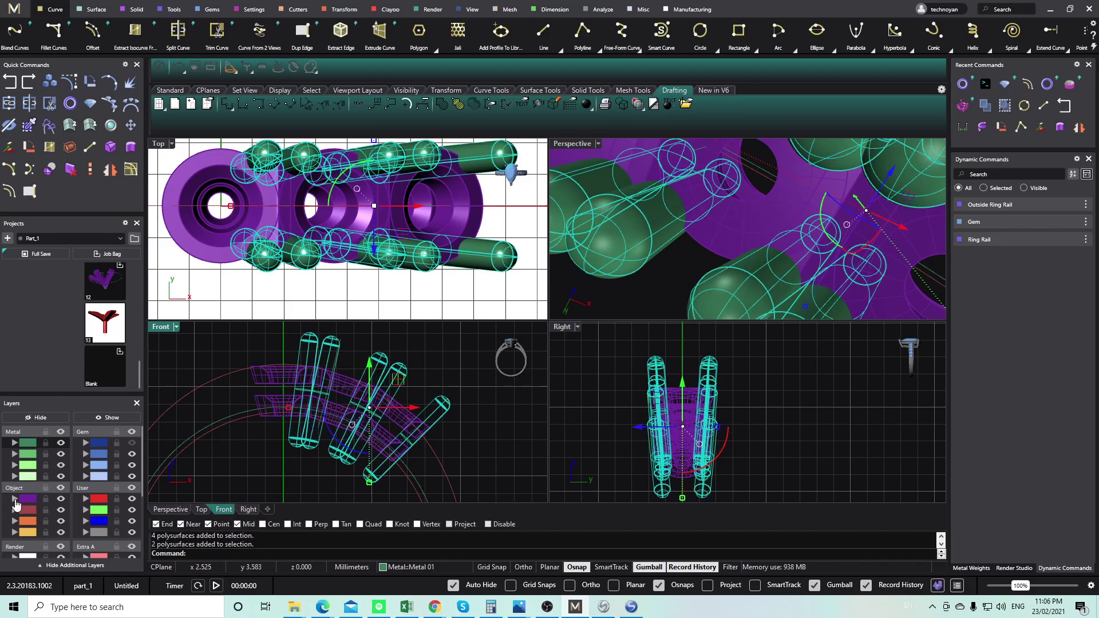
pyautogui.click(16, 498)
pyautogui.click(303, 470)
# Move the leftover construction line running between the first two stones' claws to the User 01 layer.
pyautogui.scroll(-2, 337, 431)
pyautogui.scroll(6, 344, 355)
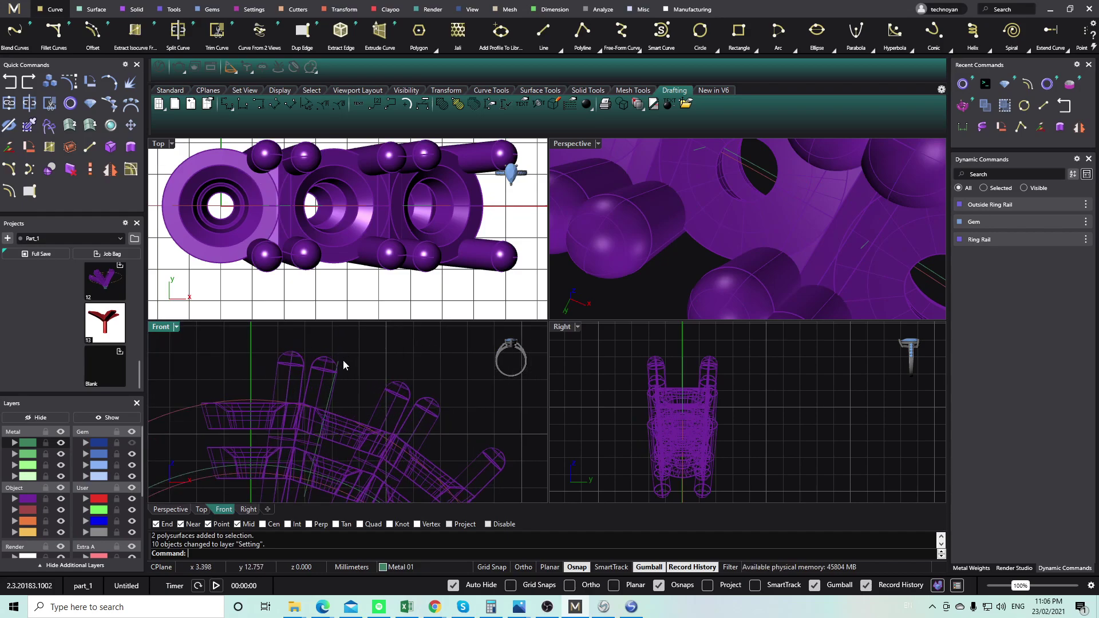
pyautogui.click(338, 364)
pyautogui.click(98, 499)
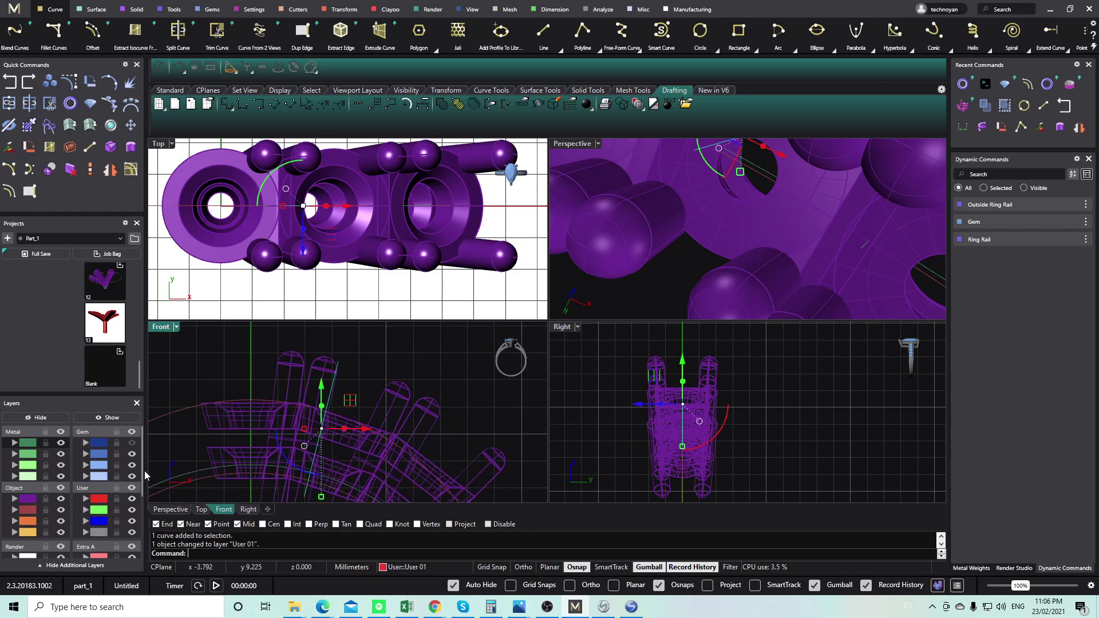
pyautogui.press('Escape')
# Start saving the model and create a DDN folder under CAD, Freelance CAD, 2021 as its location.
pyautogui.click(14, 9)
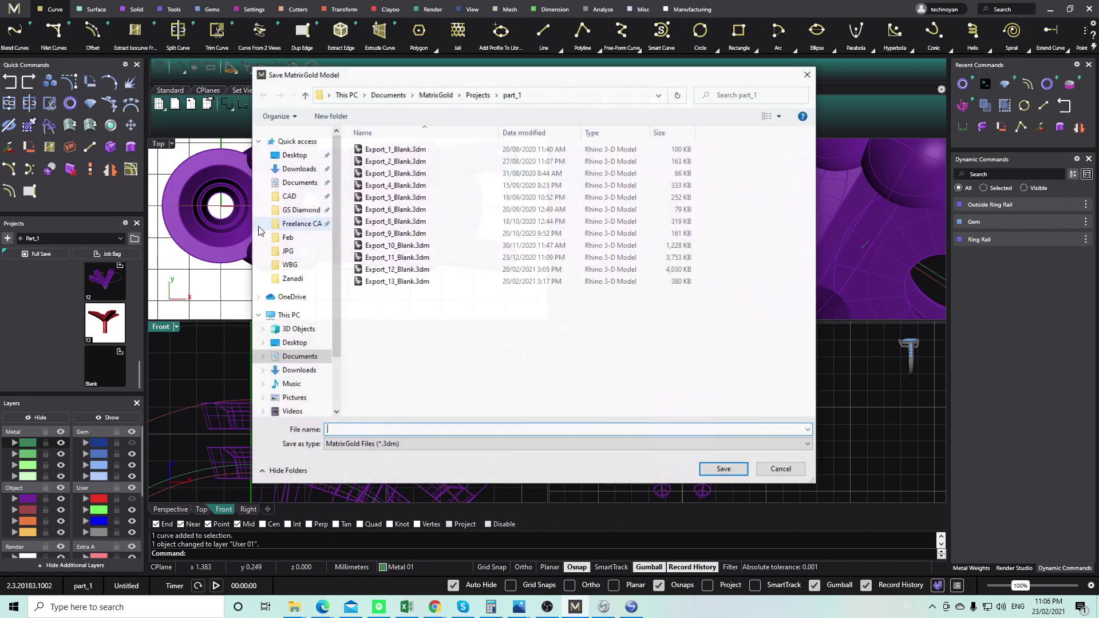
pyautogui.click(289, 196)
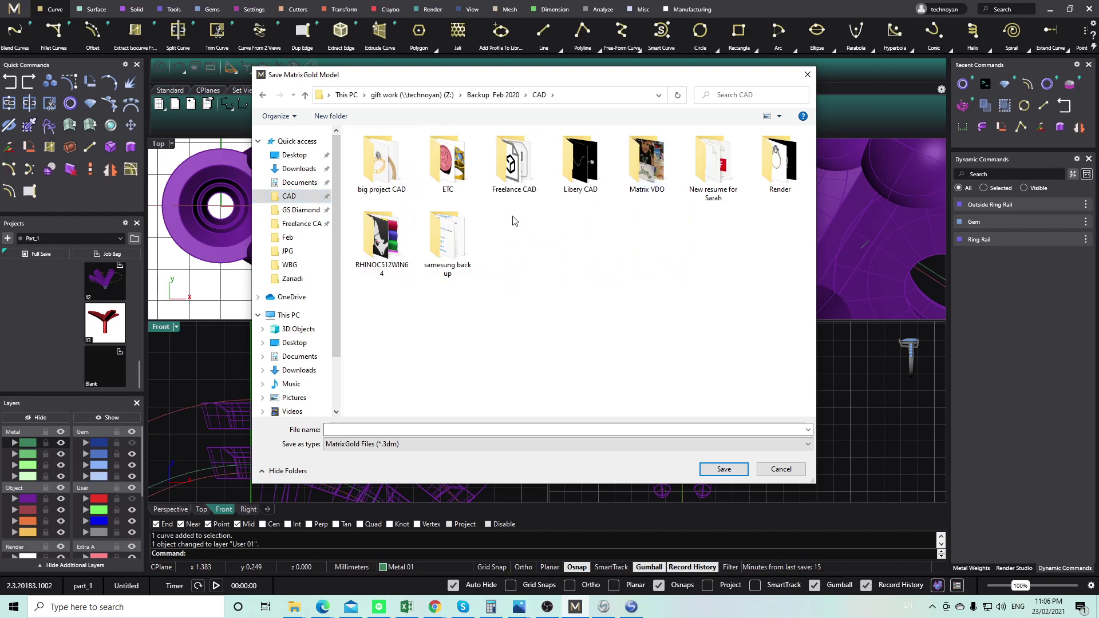
pyautogui.doubleClick(514, 163)
pyautogui.doubleClick(605, 192)
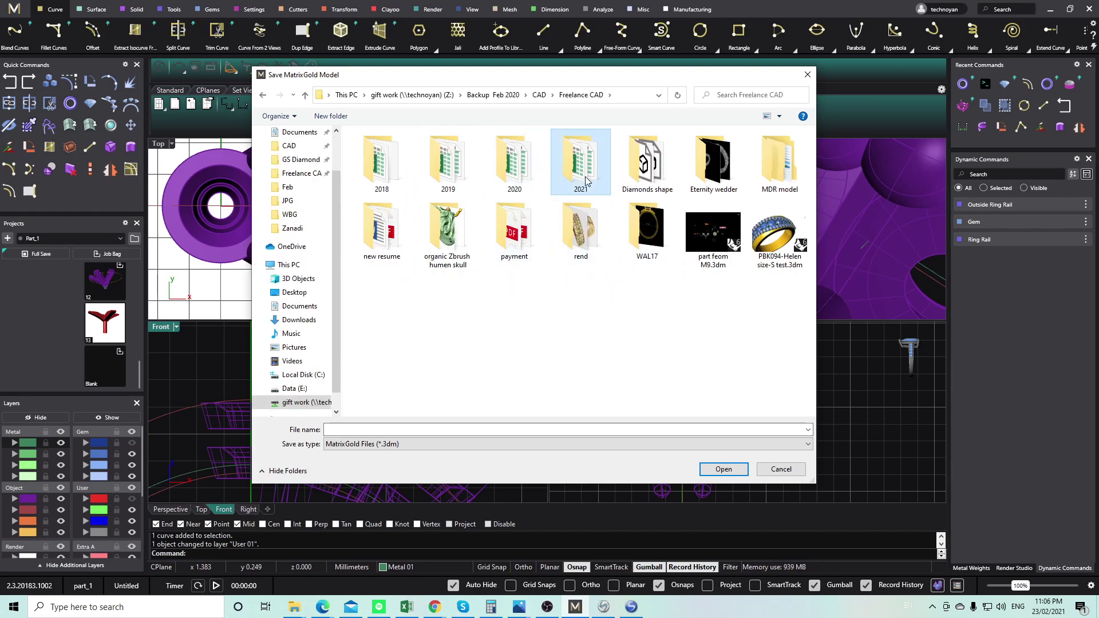
pyautogui.rightClick(598, 295)
pyautogui.moveTo(712, 407)
pyautogui.click(749, 400)
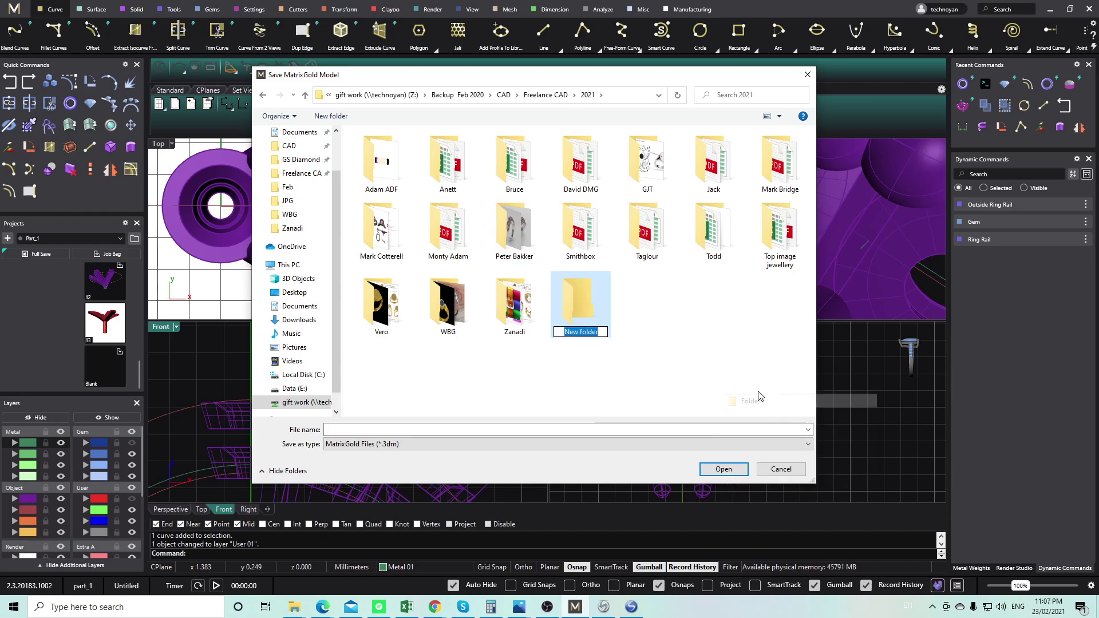
pyautogui.write('DDN')
pyautogui.press('Return')
pyautogui.press('Return')
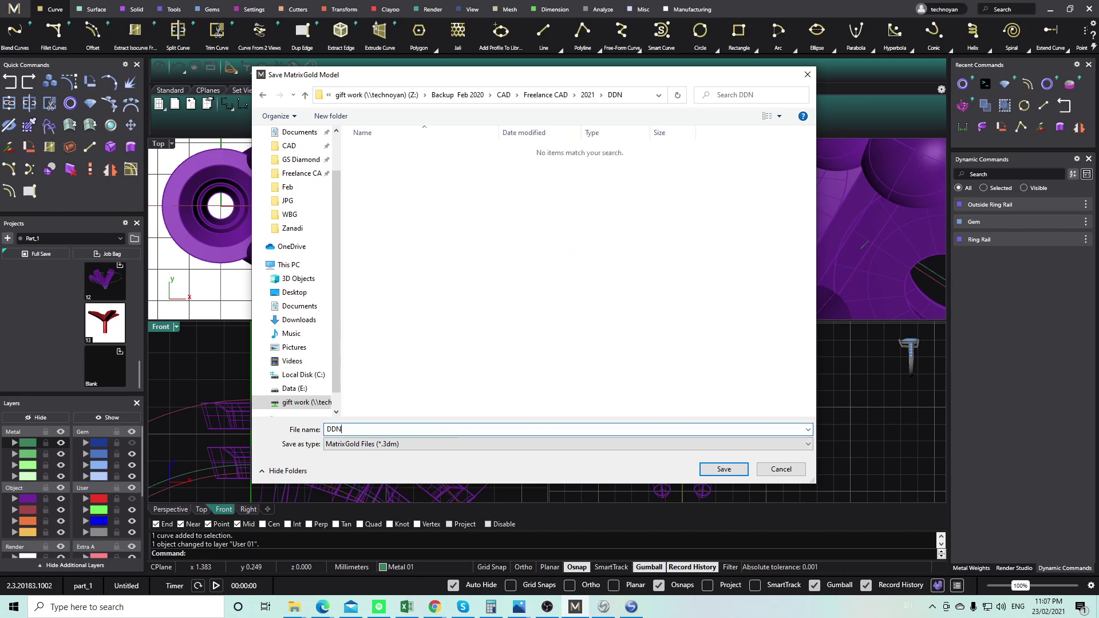
# Switch to the FEB01 workbook in Excel and go to cell A1 of the DDN sheet.
pyautogui.click(412, 607)
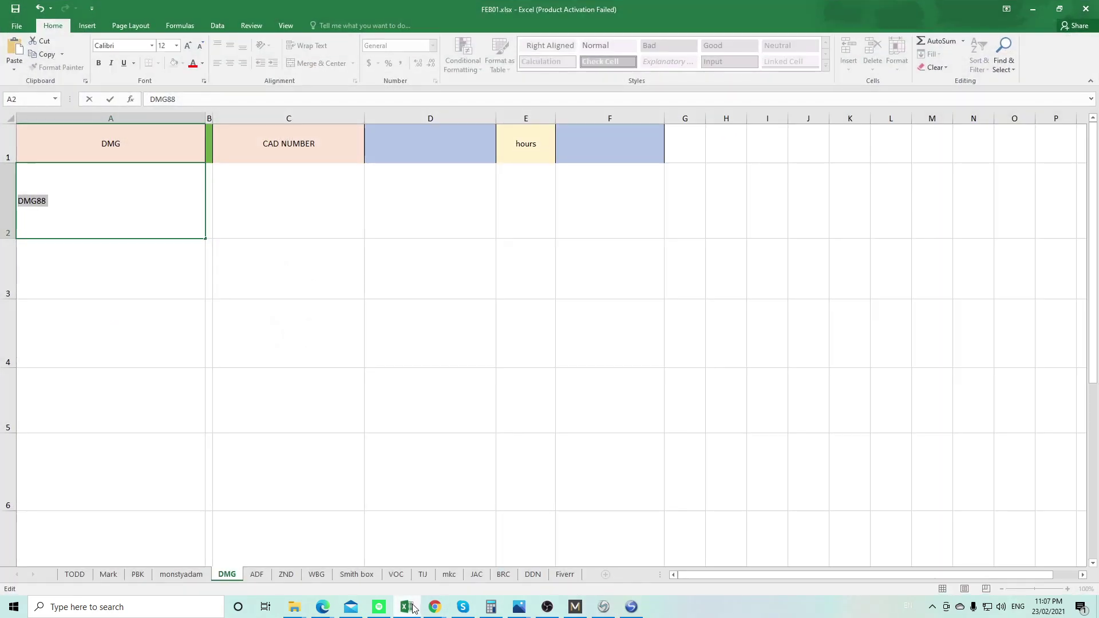
pyautogui.click(532, 574)
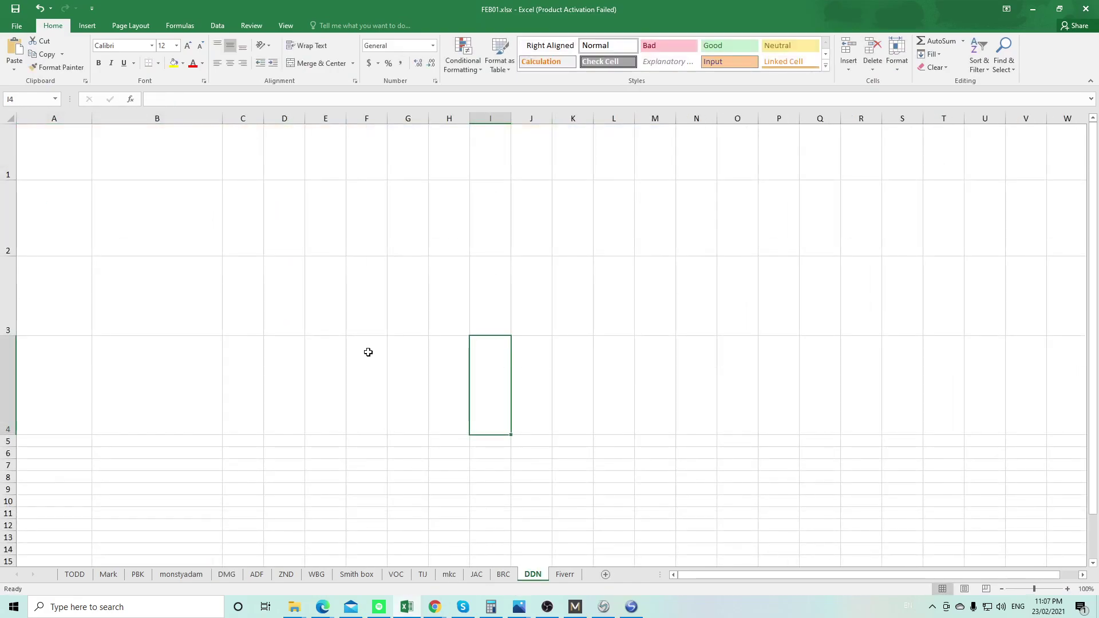
pyautogui.click(328, 237)
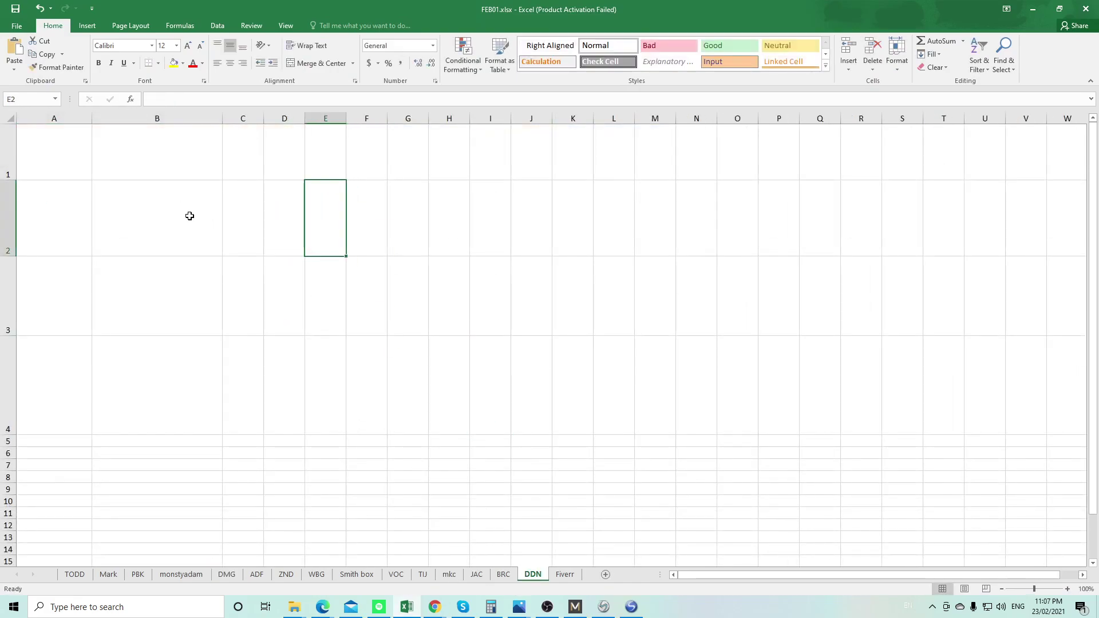
pyautogui.click(80, 172)
# Look through the 2021 project folder in File Explorer.
pyautogui.moveTo(295, 613)
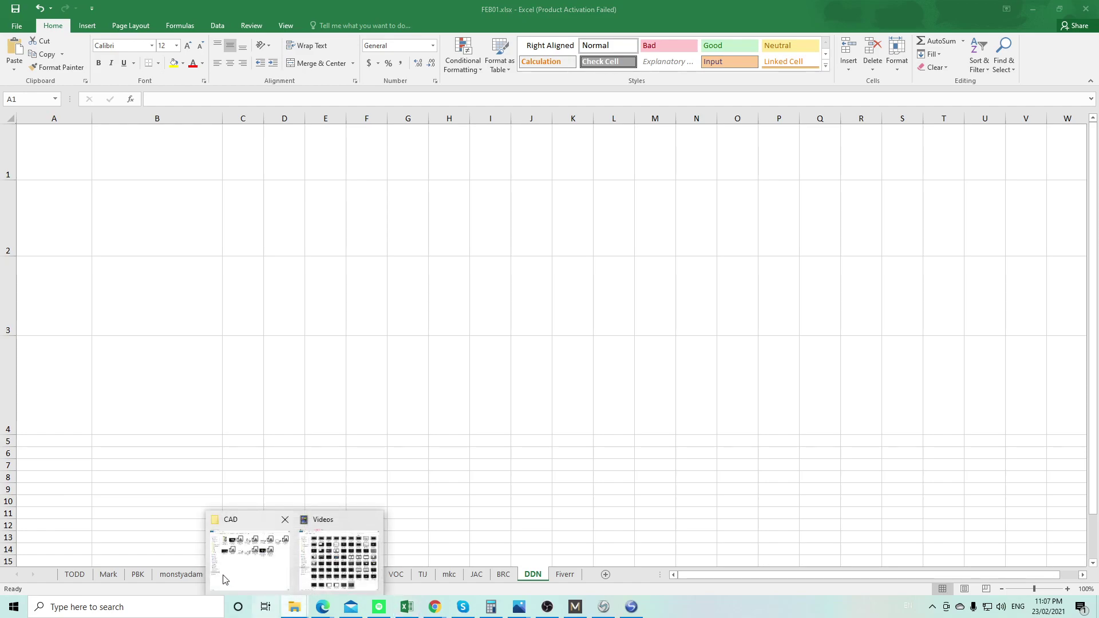
pyautogui.click(260, 578)
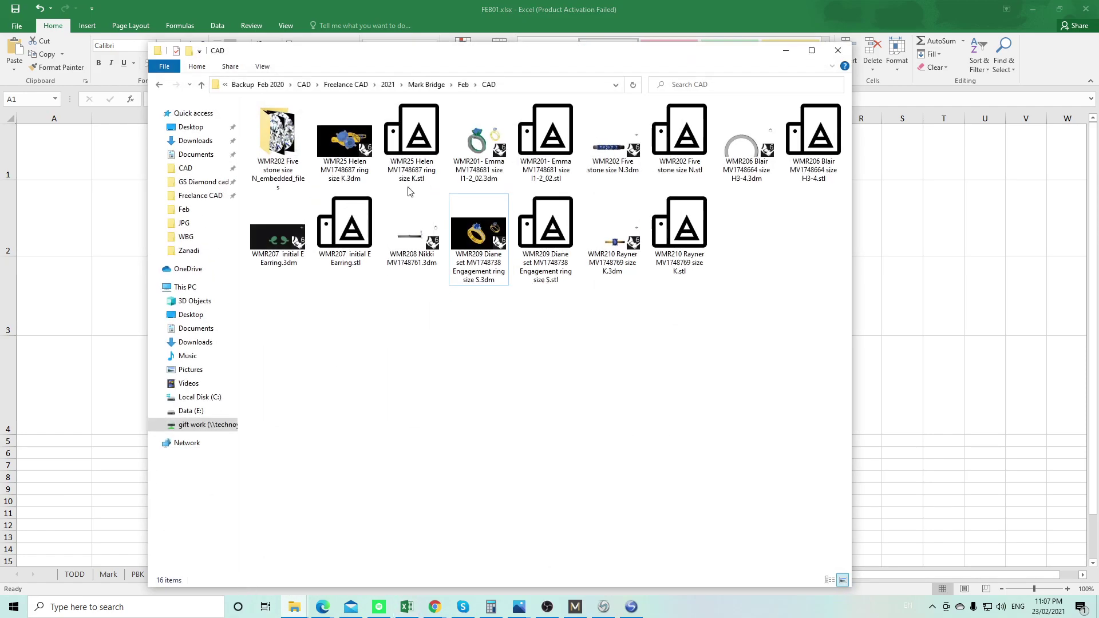
pyautogui.click(388, 85)
pyautogui.moveTo(388, 52); pyautogui.dragTo(435, 617)
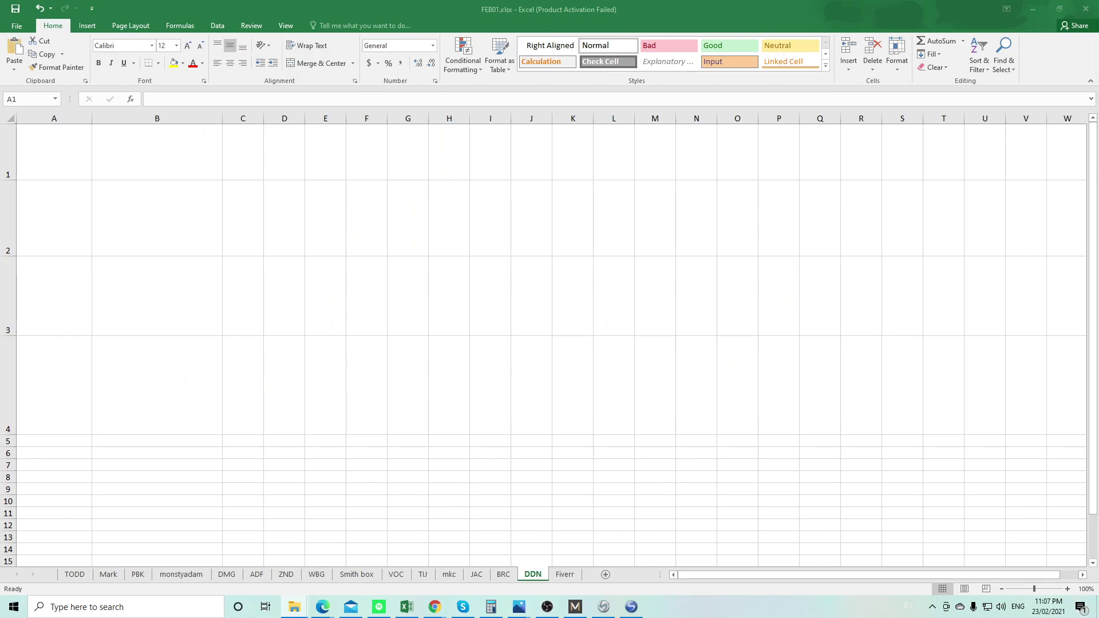
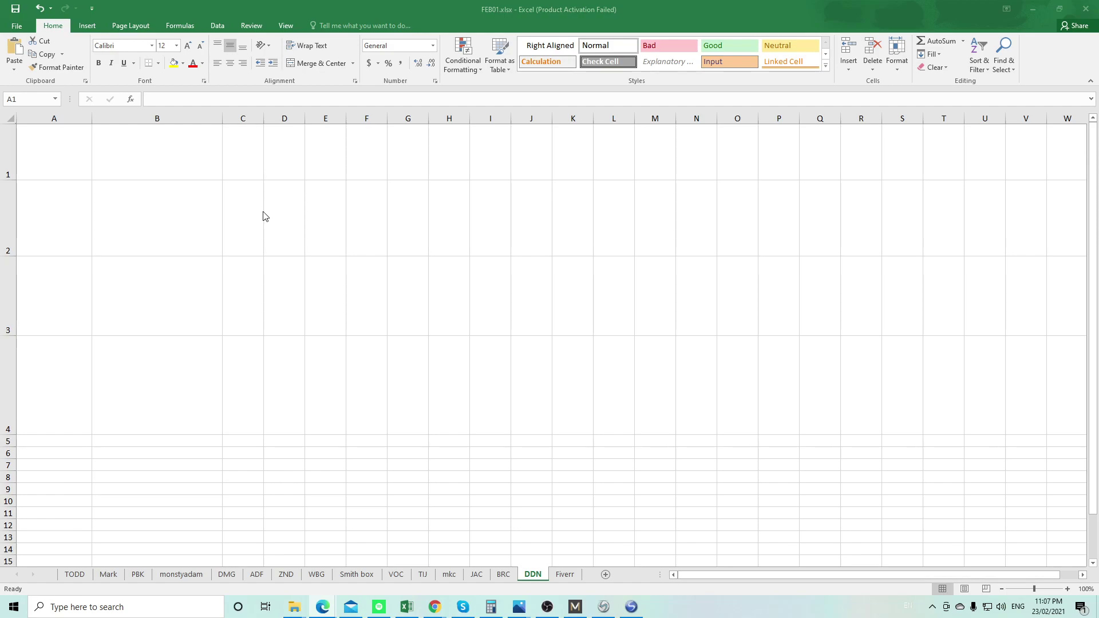
# Enter DDN07 in cell A1 of the DDN sheet, save the workbook and return to MatrixGold.
pyautogui.click(162, 334)
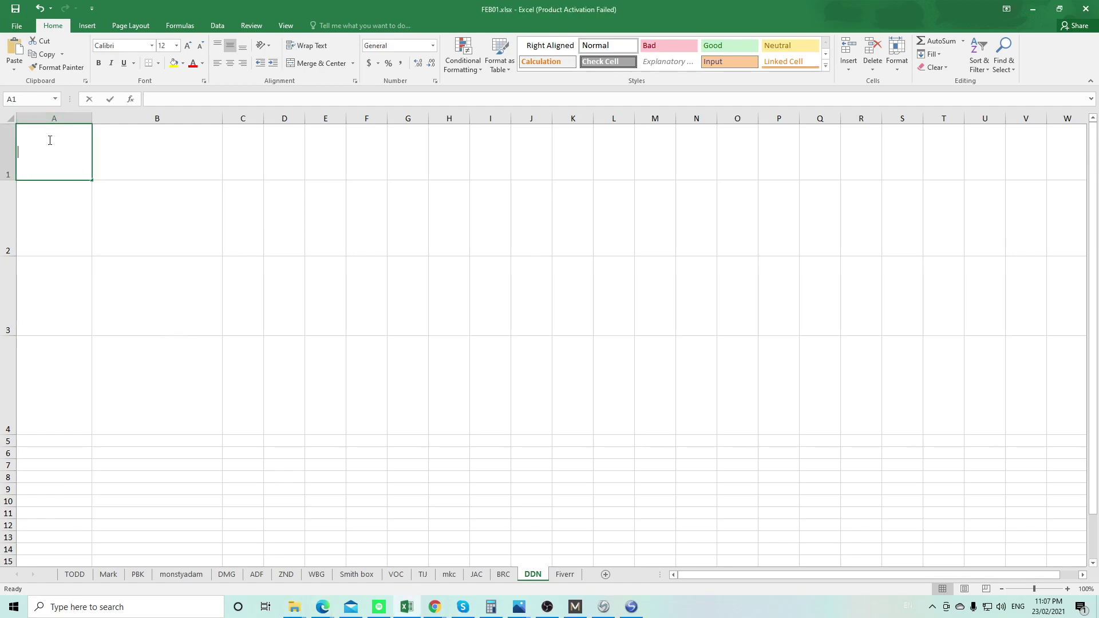
pyautogui.write('DDN07')
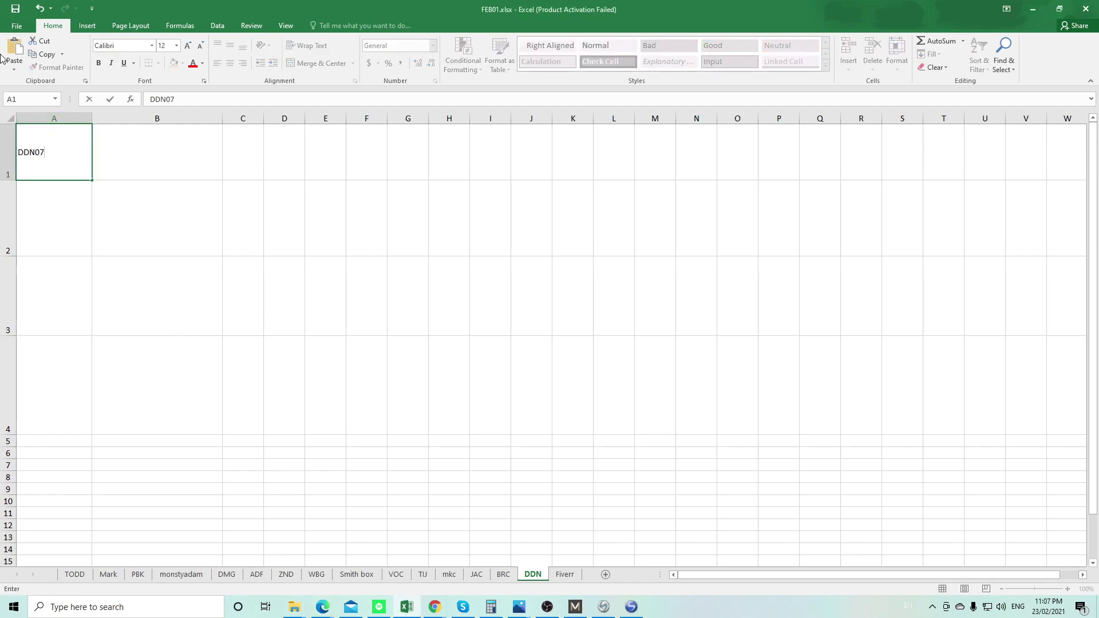
pyautogui.click(14, 8)
pyautogui.click(1033, 9)
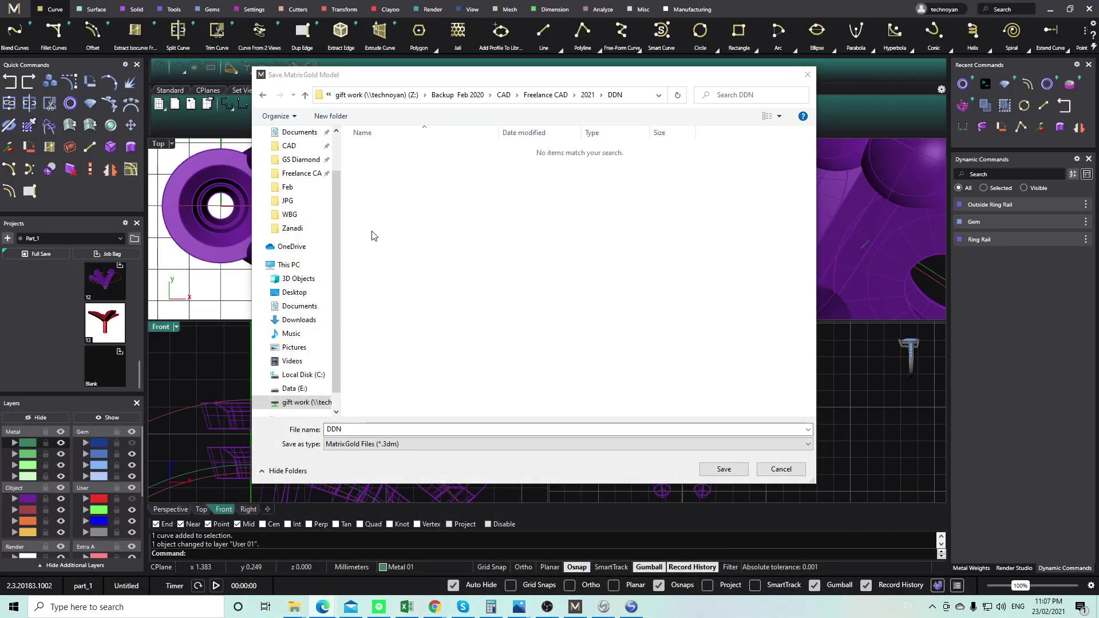
# Save the model as "DDN07 Wedding ring size N" in the DDN folder.
pyautogui.click(358, 429)
pyautogui.write('07')
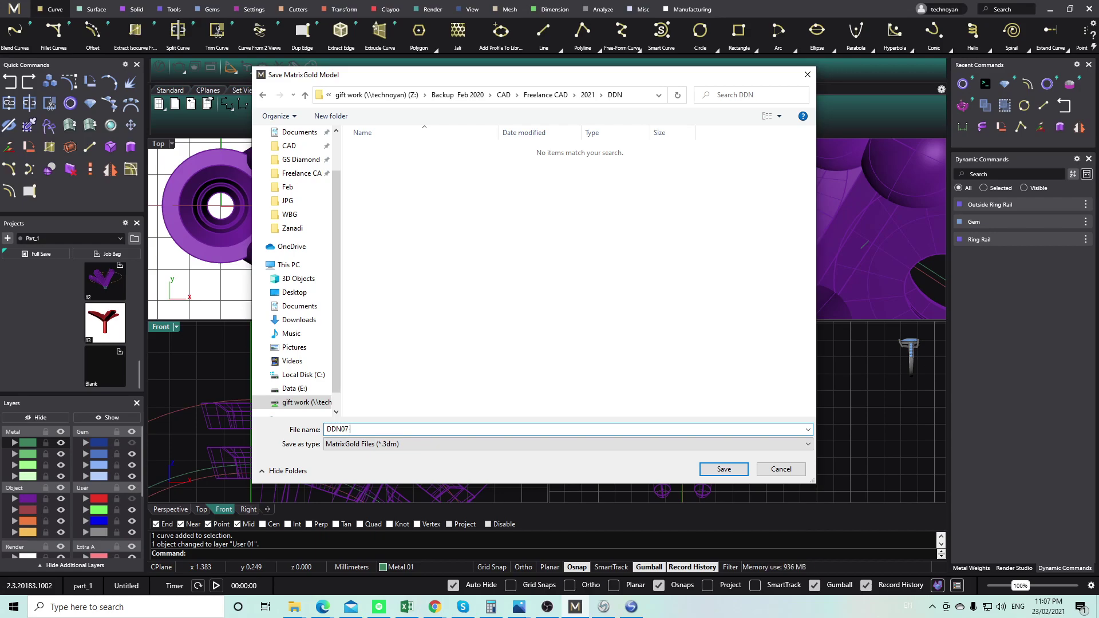
pyautogui.write('Wedding rin')
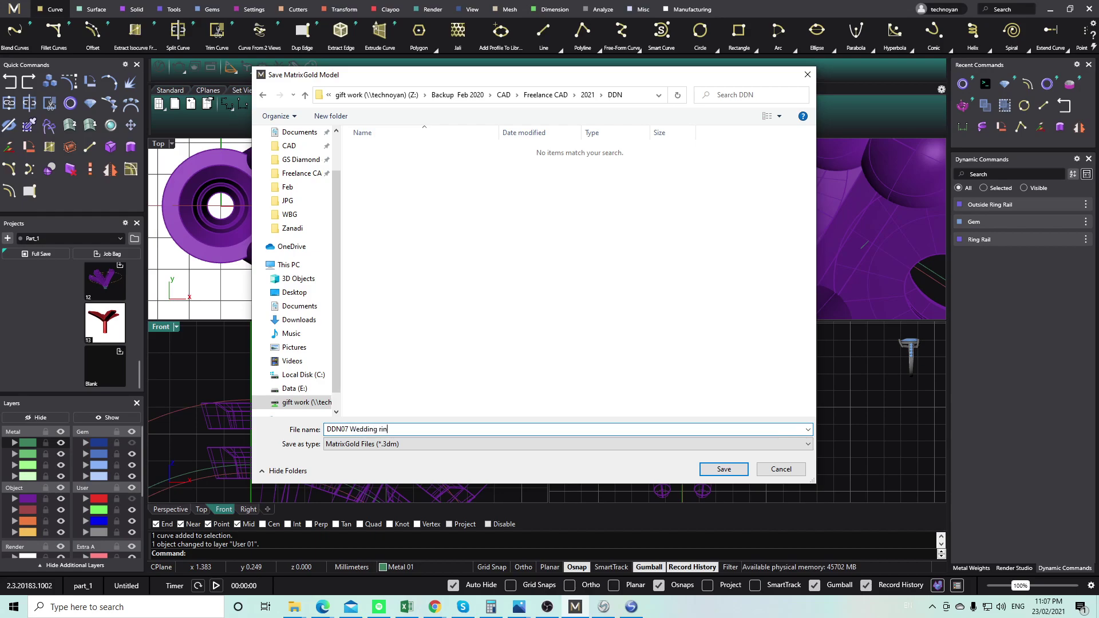
pyautogui.write('size N')
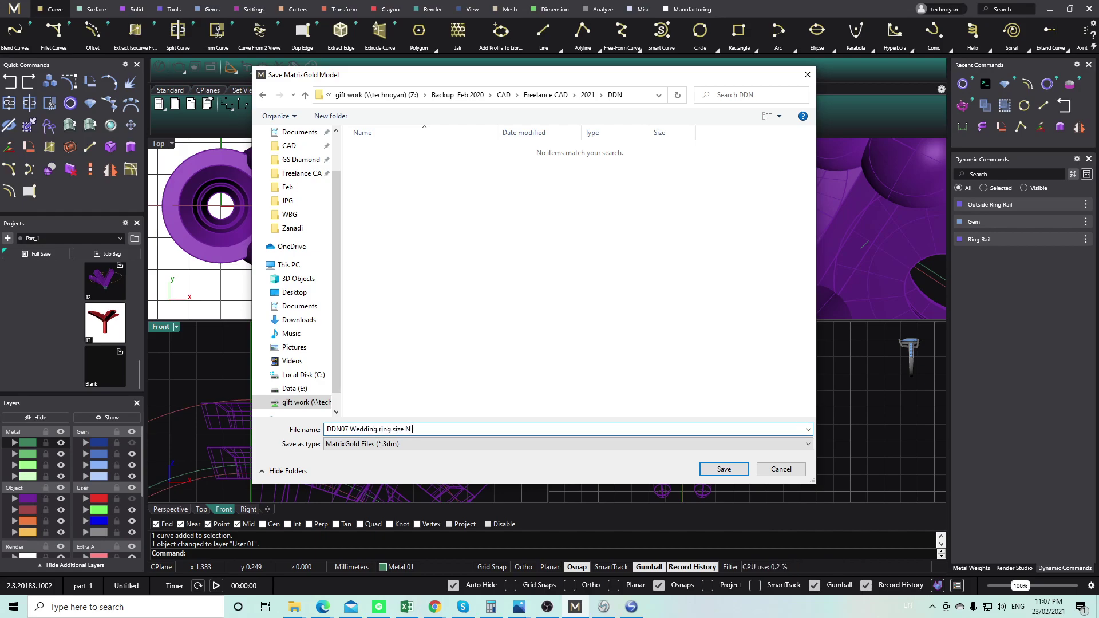
pyautogui.click(722, 470)
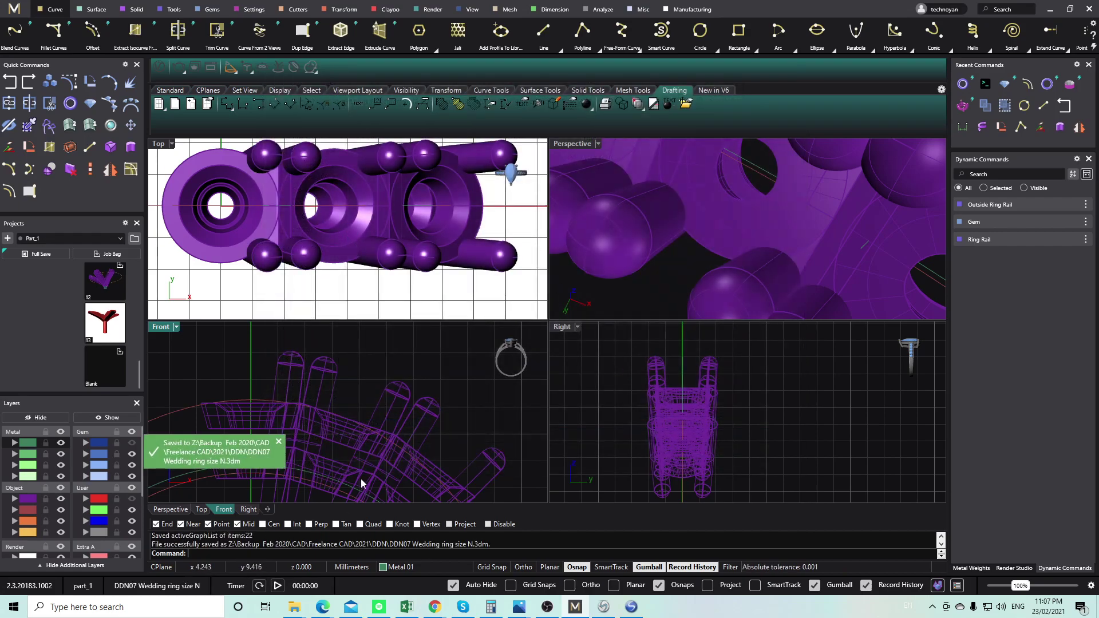
# Show the layer holding the gems again.
pyautogui.moveTo(252, 426); pyautogui.dragTo(270, 403, button='right')
pyautogui.click(132, 443)
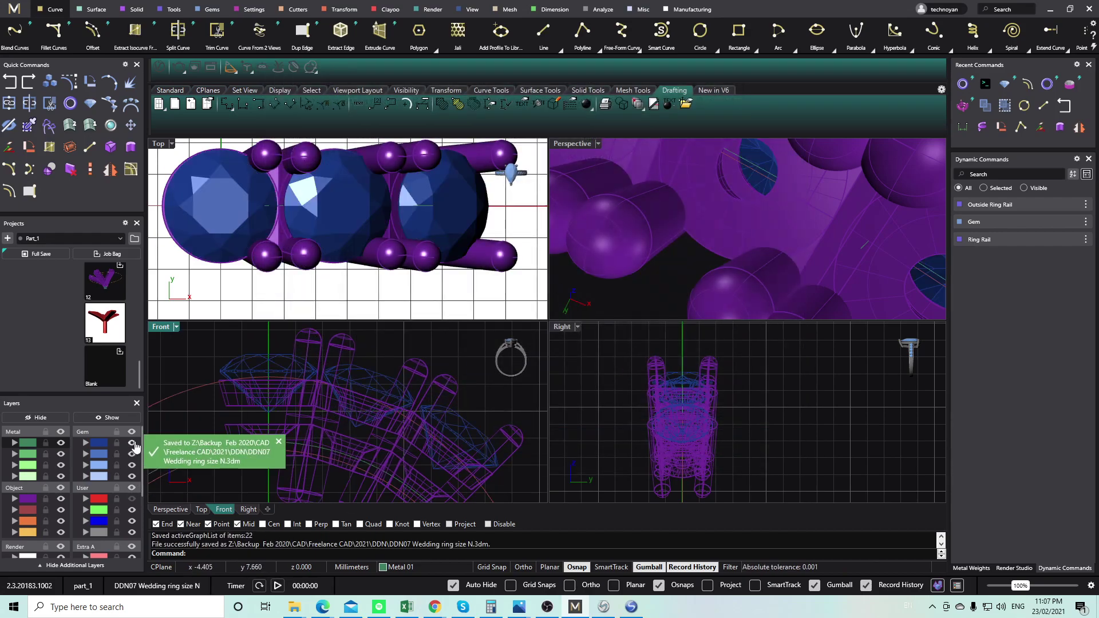
pyautogui.scroll(-9, 376, 390)
pyautogui.scroll(5, 306, 392)
pyautogui.scroll(1, 305, 395)
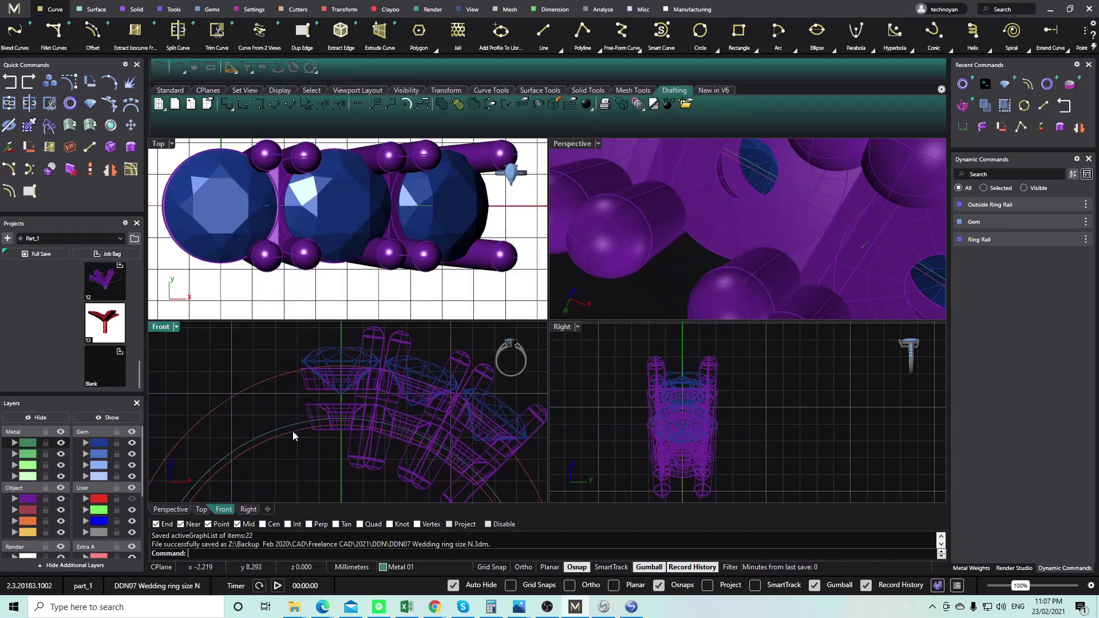
# Extrude the finger-size ring rail as a solid to both sides, slightly wider than the claw settings.
pyautogui.click(294, 434)
pyautogui.scroll(-3, 331, 245)
pyautogui.click(115, 152)
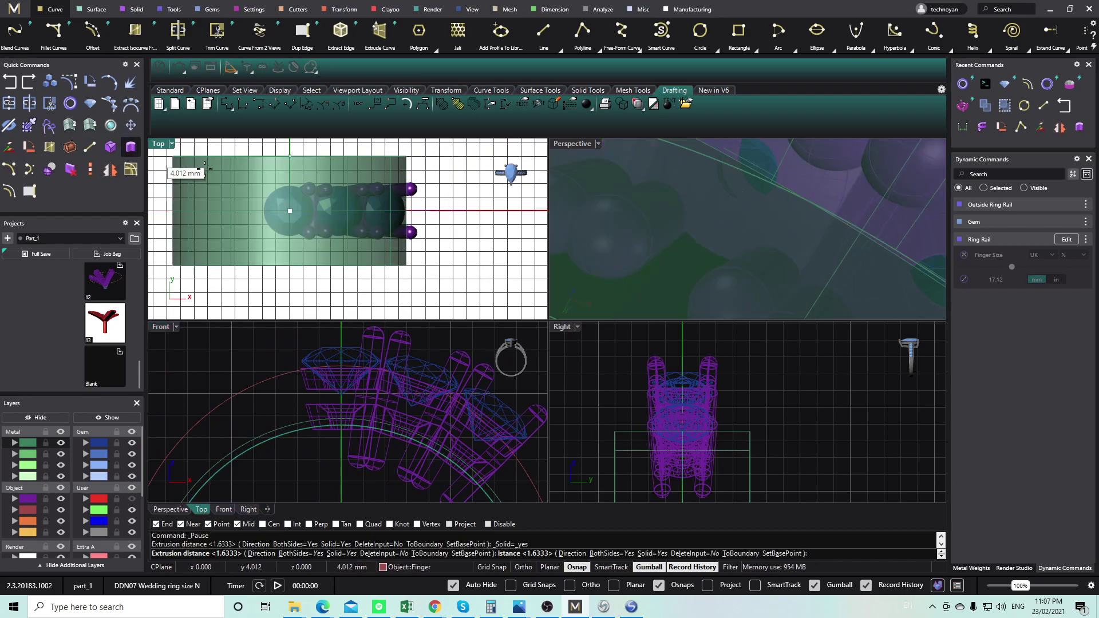
pyautogui.click(452, 278)
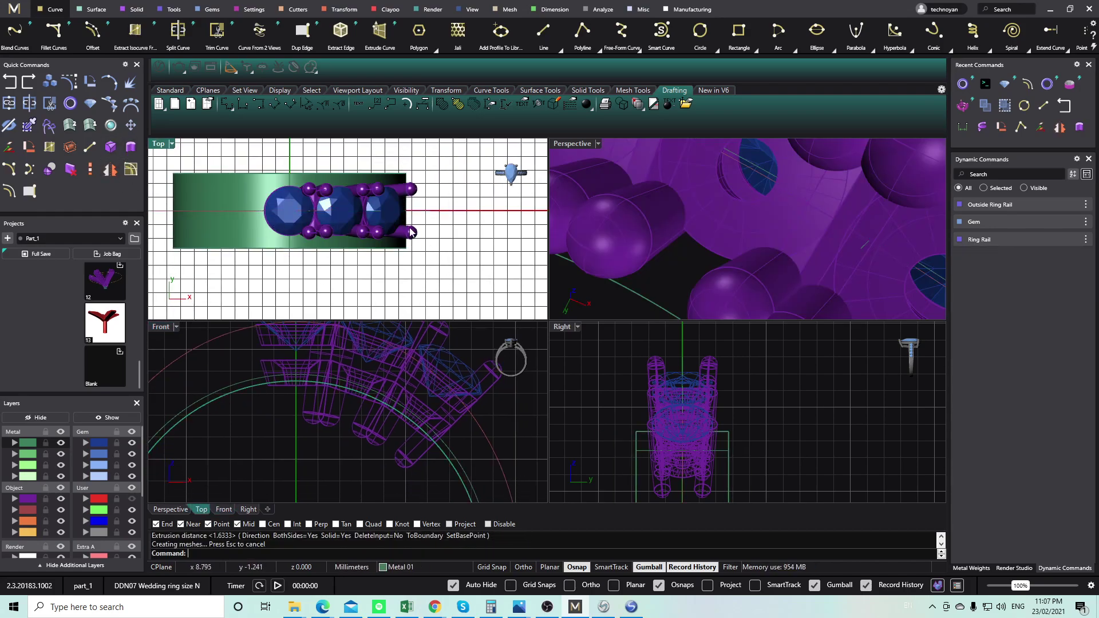
# Try to subtract the extruded finger-size cylinder from all claw settings on the Setting layer with Boolean Difference.
pyautogui.click(411, 231)
pyautogui.click(468, 251)
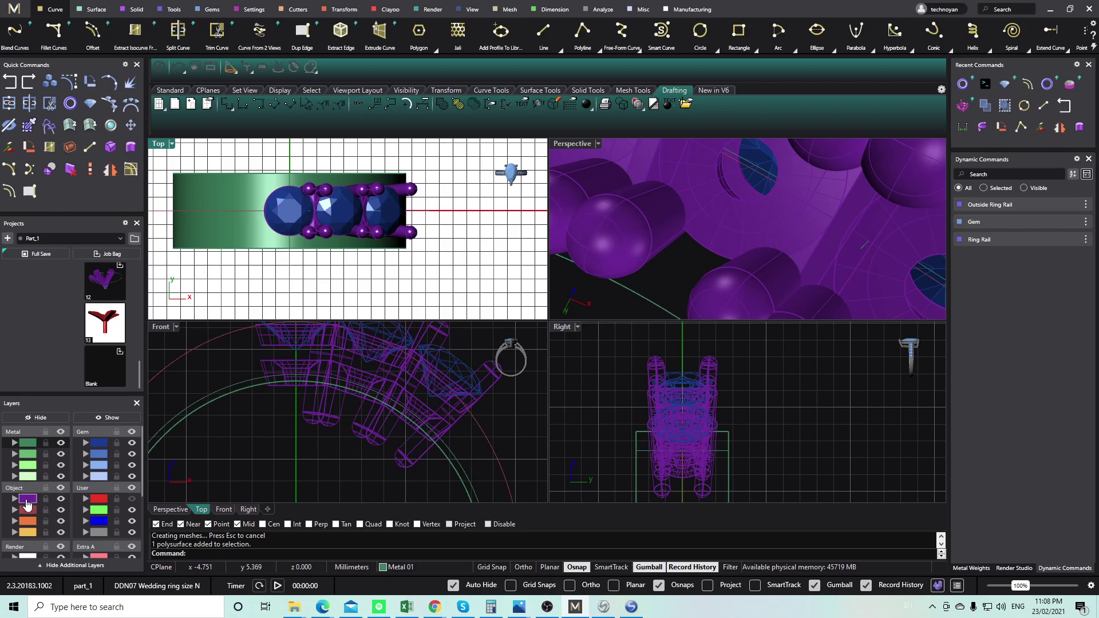
pyautogui.scroll(-4, 317, 353)
pyautogui.scroll(-10, 703, 225)
pyautogui.moveTo(703, 226); pyautogui.dragTo(670, 209, button='right')
pyautogui.scroll(-1, 375, 410)
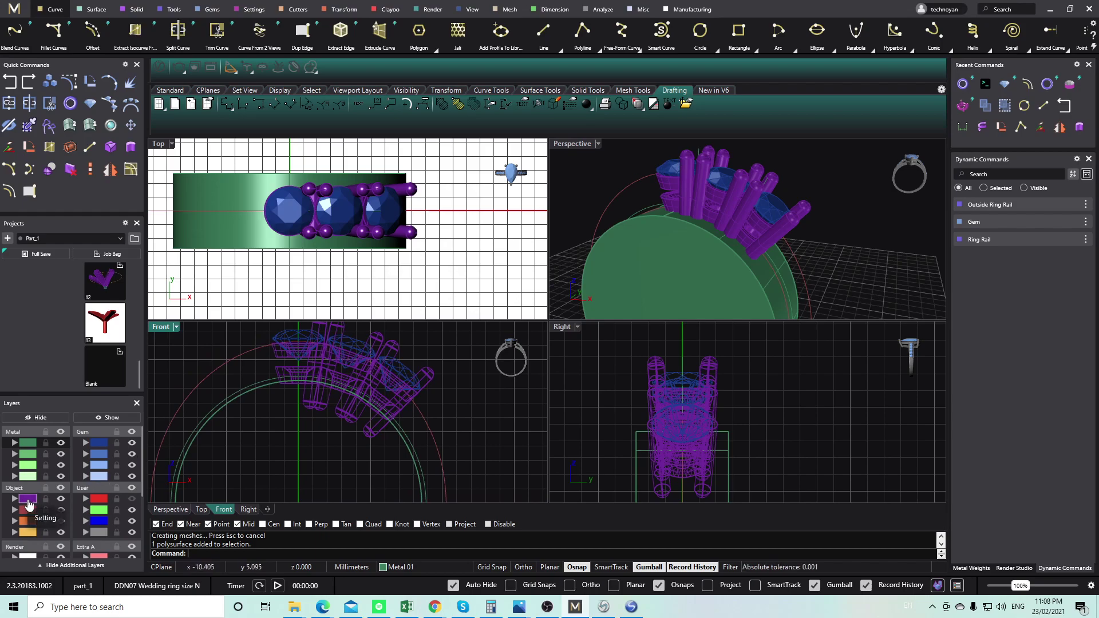
pyautogui.moveTo(453, 383); pyautogui.dragTo(440, 394, button='right')
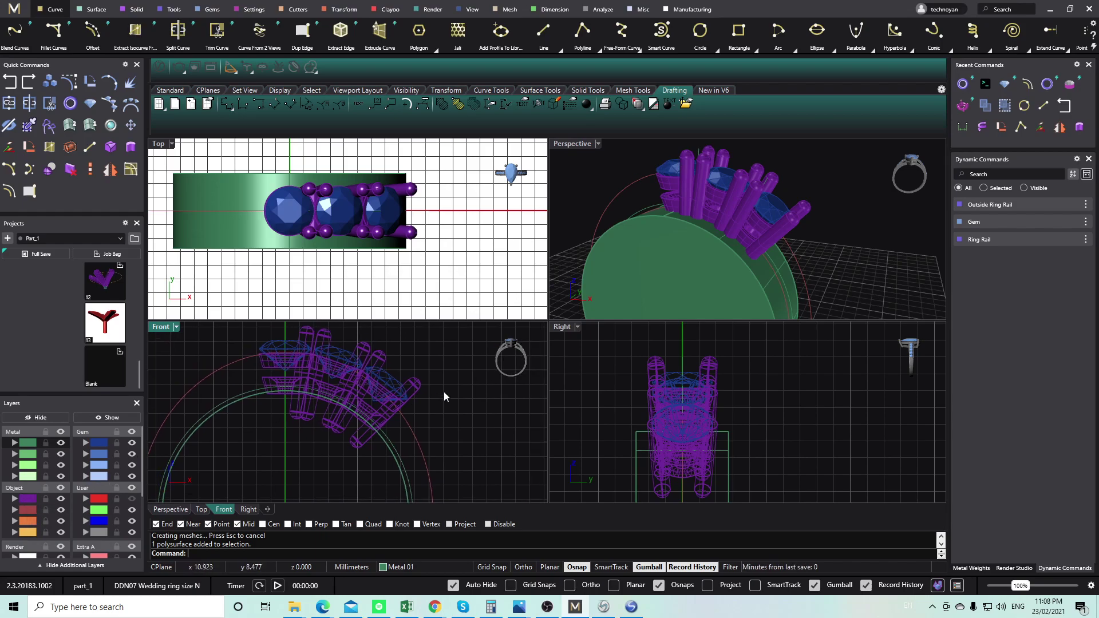
pyautogui.scroll(5, 369, 378)
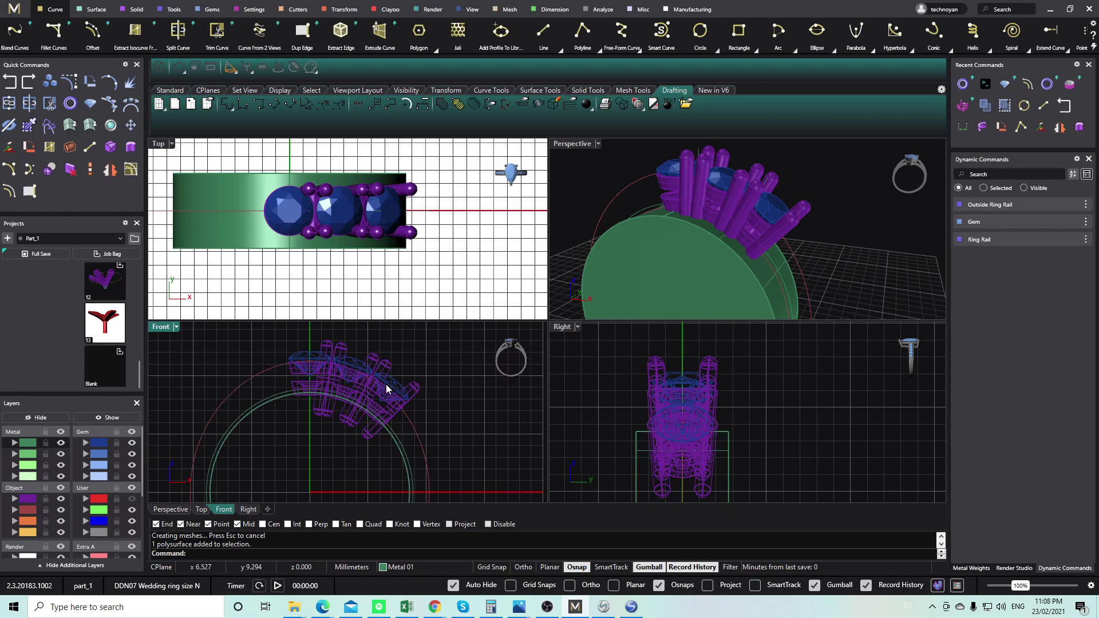
pyautogui.moveTo(331, 350); pyautogui.dragTo(325, 379, button='right')
pyautogui.moveTo(360, 343); pyautogui.dragTo(390, 366)
pyautogui.scroll(-6, 350, 345)
pyautogui.click(378, 343)
pyautogui.click(28, 499)
pyautogui.moveTo(346, 402); pyautogui.dragTo(352, 394, button='right')
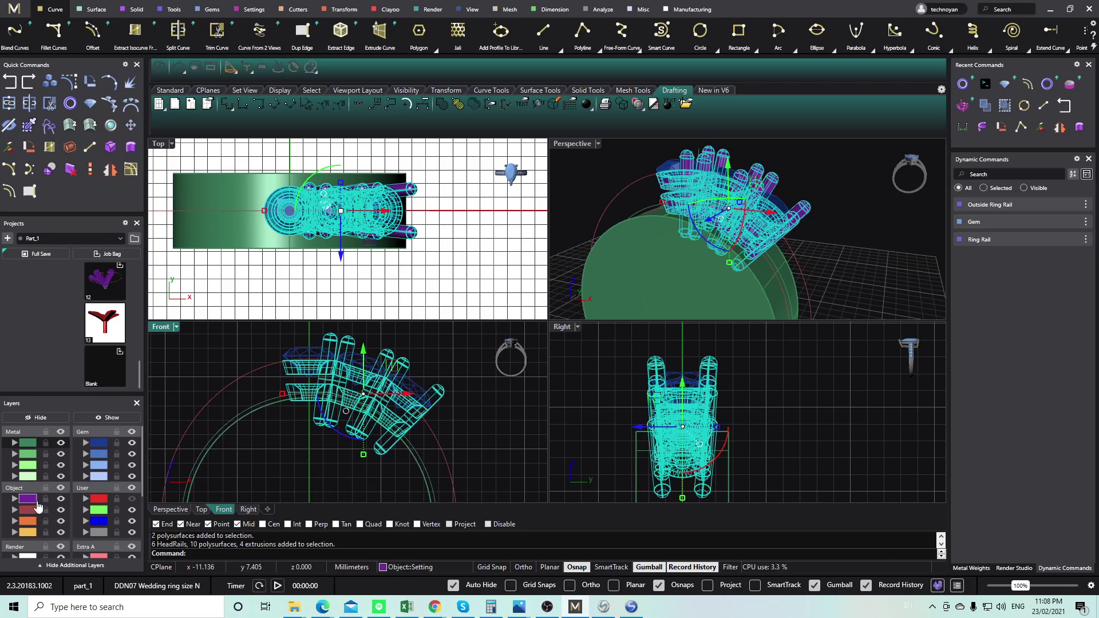
pyautogui.click(51, 170)
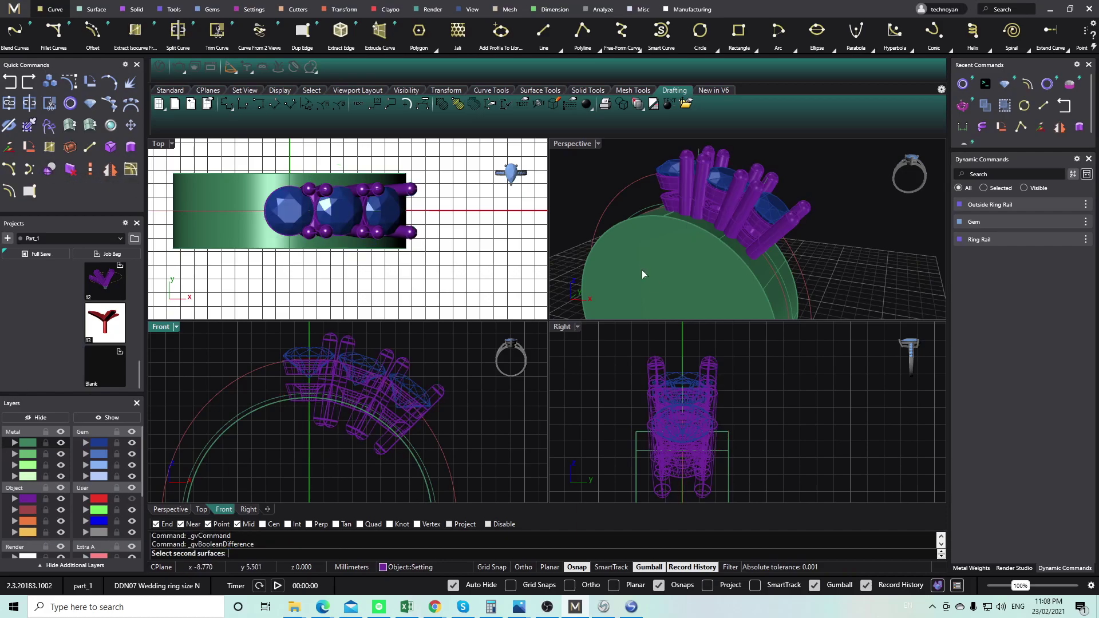
pyautogui.click(659, 272)
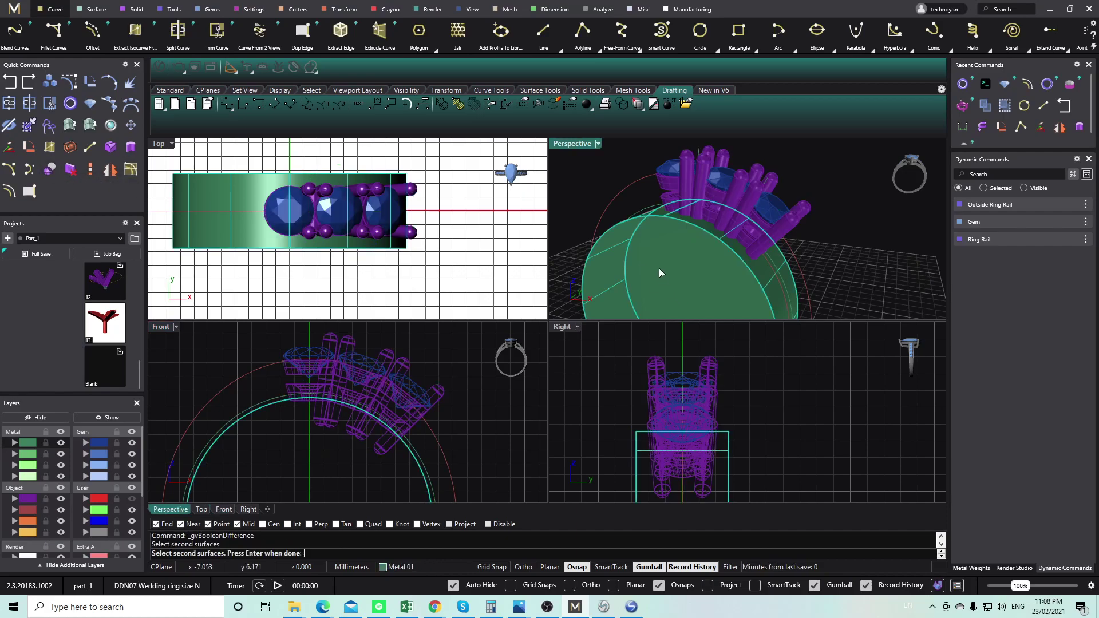
pyautogui.press('Return')
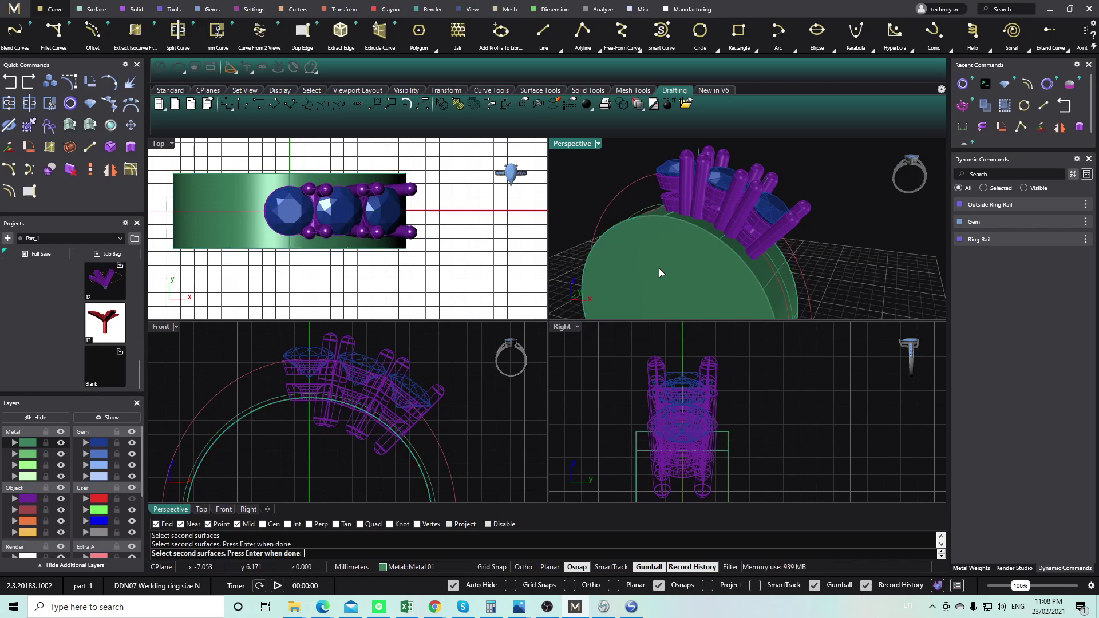
# Undo the finger-size Boolean Difference on the ungrouped claw settings.
pyautogui.click(313, 423)
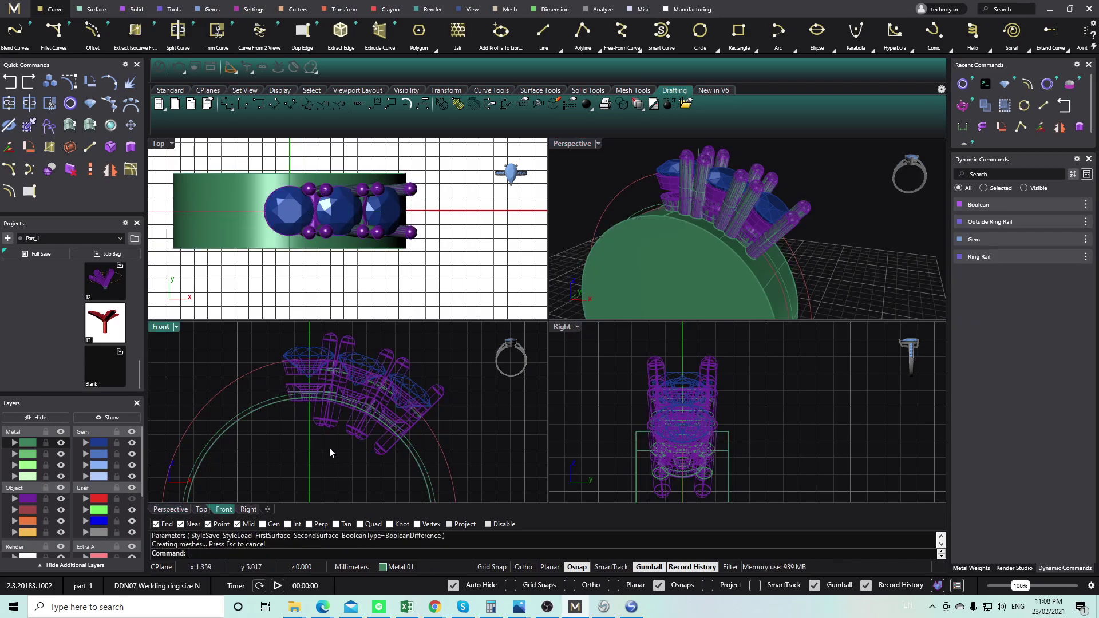
pyautogui.click(323, 428)
pyautogui.click(443, 361)
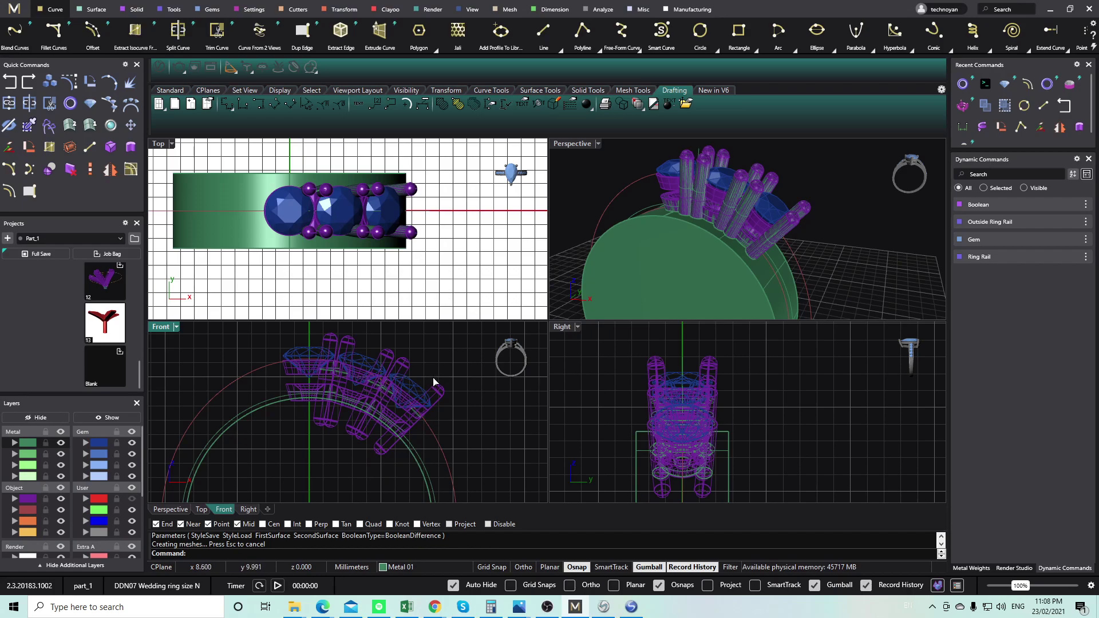
pyautogui.hotkey('ctrl', 'z')
# Group all the claw setting parts together.
pyautogui.click(370, 413)
pyautogui.hotkey('ctrl', 'g')
pyautogui.click(494, 372)
# Subtract the finger-size cylinder from the grouped claw settings with Boolean Difference and delete the cylinder.
pyautogui.click(389, 355)
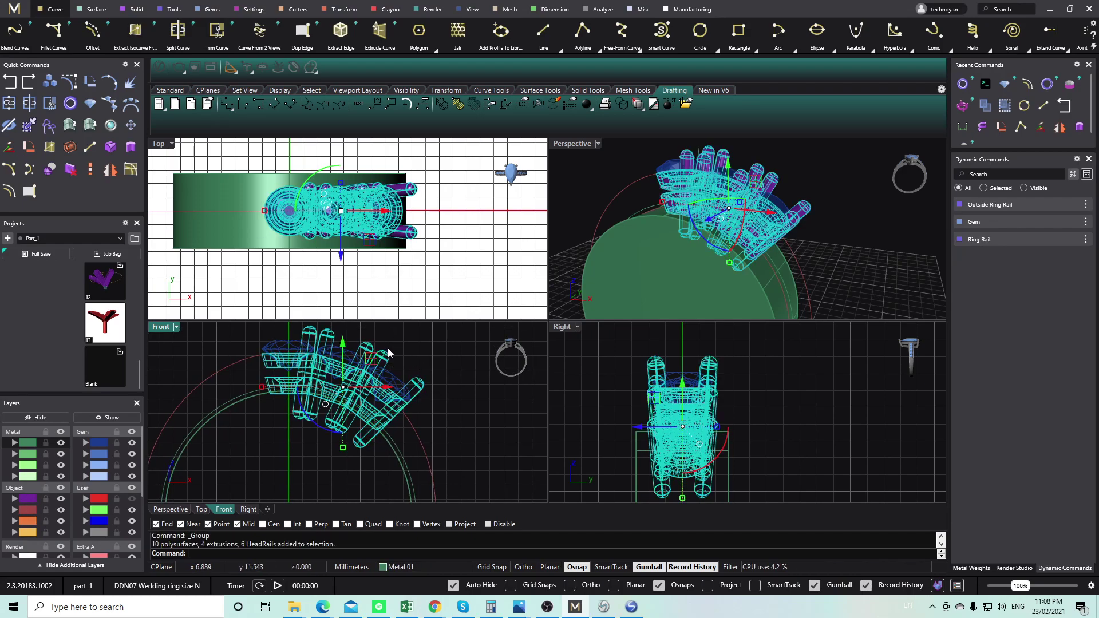
pyautogui.moveTo(298, 391); pyautogui.dragTo(316, 390, button='right')
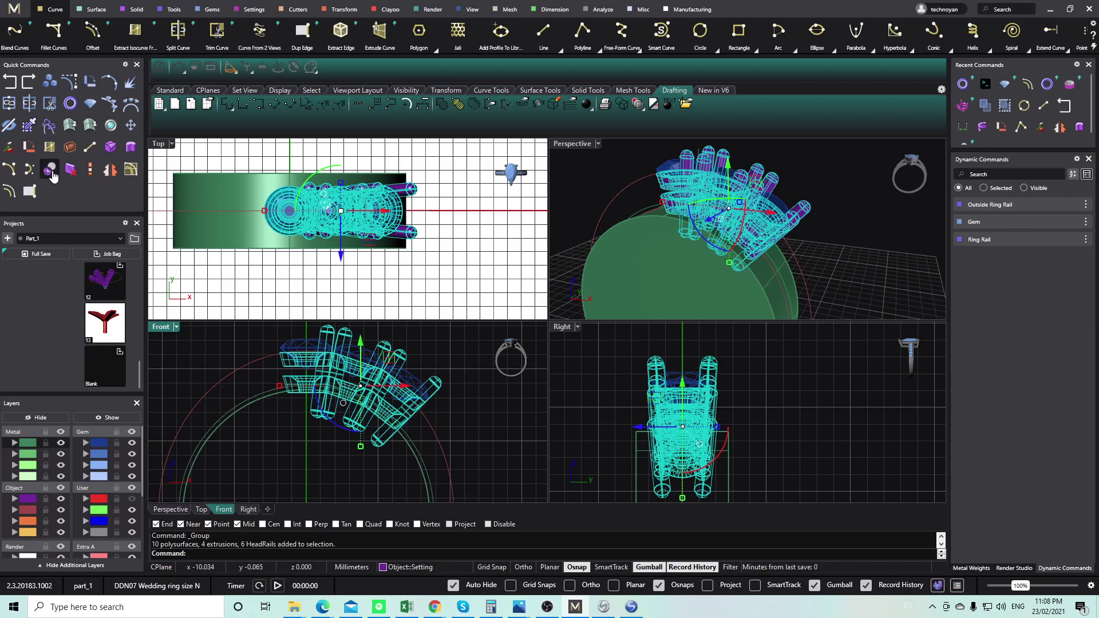
pyautogui.click(50, 173)
pyautogui.click(661, 245)
pyautogui.press('Return')
pyautogui.click(684, 279)
pyautogui.moveTo(351, 439); pyautogui.dragTo(329, 407, button='right')
pyautogui.press('Delete')
# Move the original uncut settings to the Metal 04 layer and hide that layer.
pyautogui.click(322, 383)
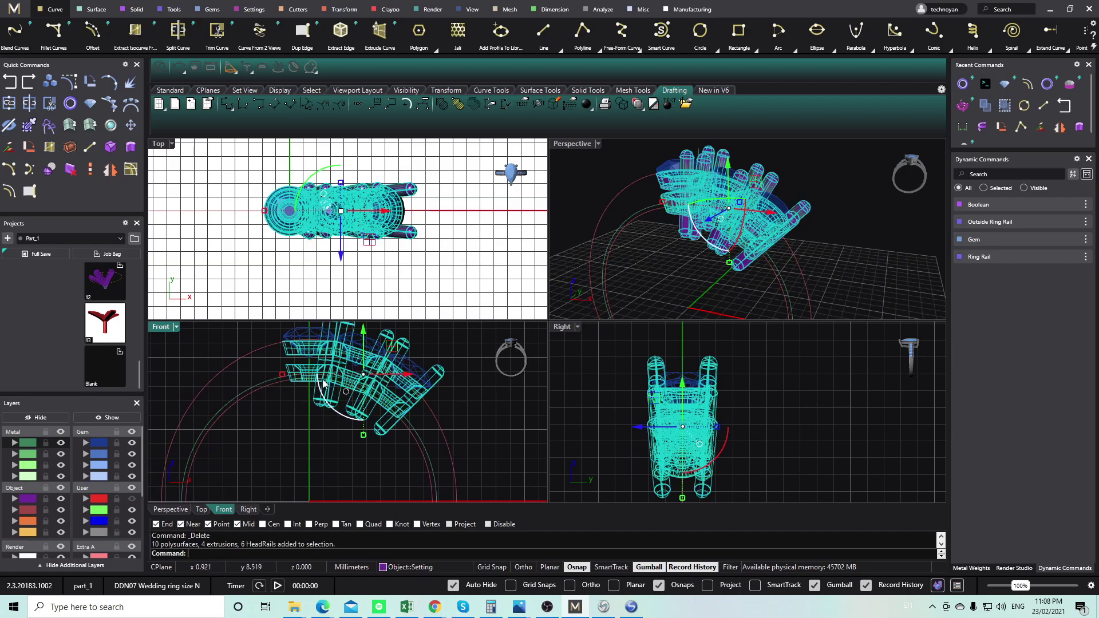
pyautogui.moveTo(345, 371); pyautogui.dragTo(330, 407, button='right')
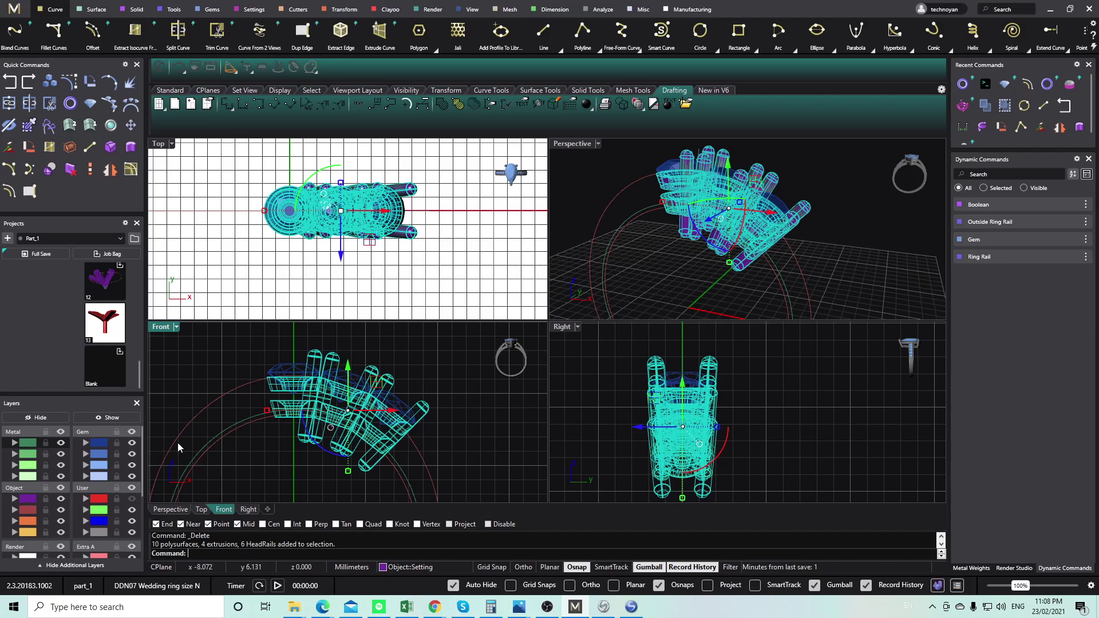
pyautogui.click(17, 476)
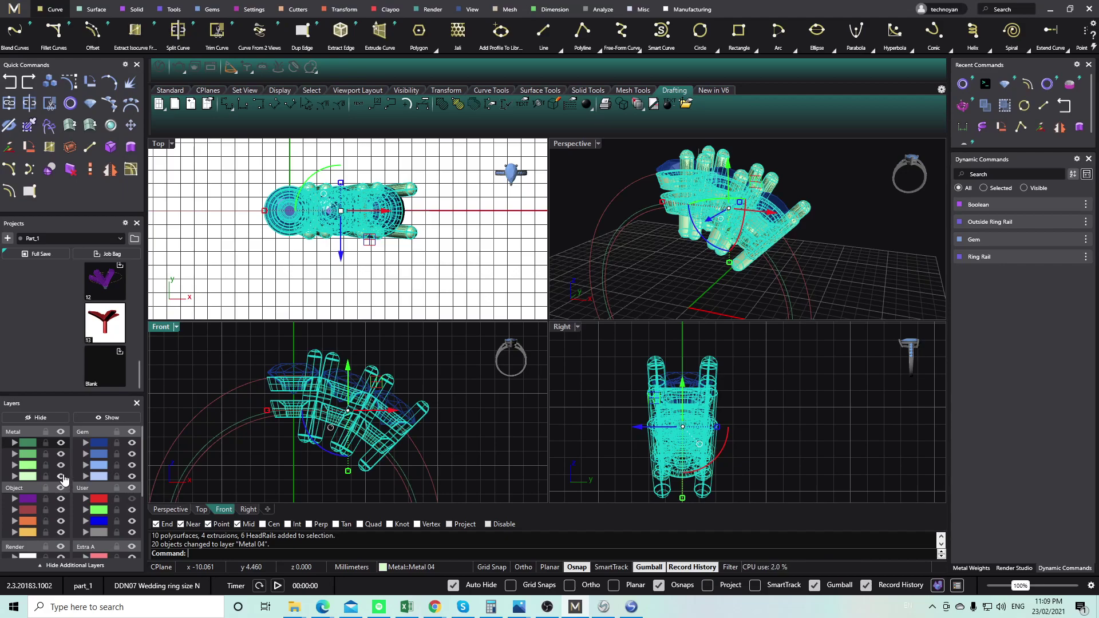
pyautogui.press('Escape')
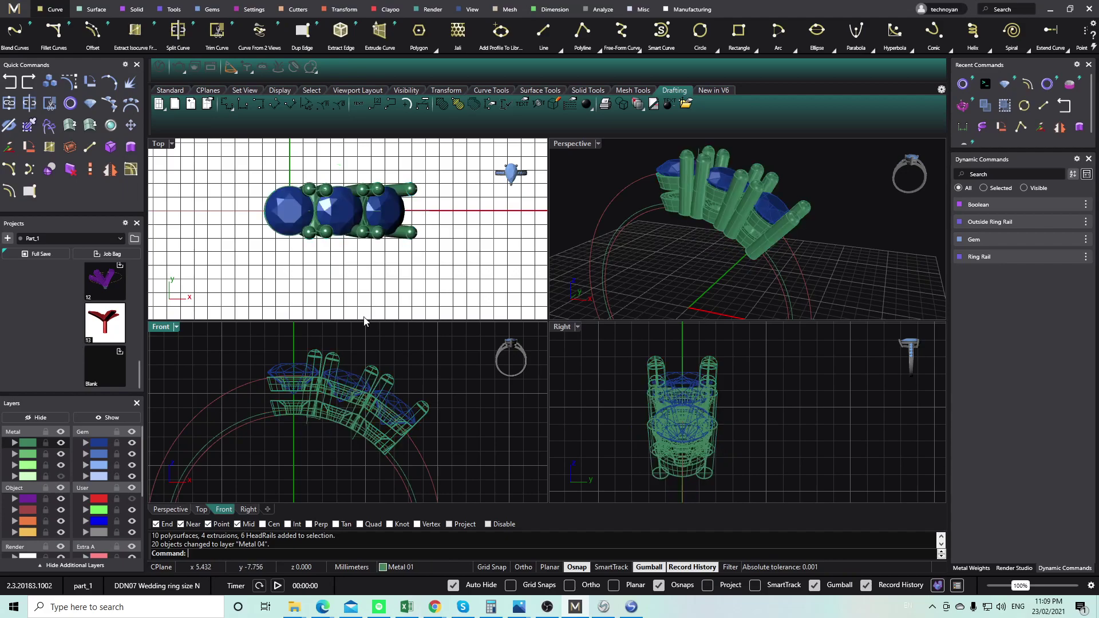
# Delete the leftover geometry along the underside of the trimmed settings.
pyautogui.click(352, 444)
pyautogui.press('Delete')
pyautogui.click(572, 344)
pyautogui.click(315, 421)
pyautogui.press('Delete')
pyautogui.click(568, 344)
# Ungroup the trimmed claw settings.
pyautogui.moveTo(832, 259); pyautogui.dragTo(804, 247, button='right')
pyautogui.click(330, 374)
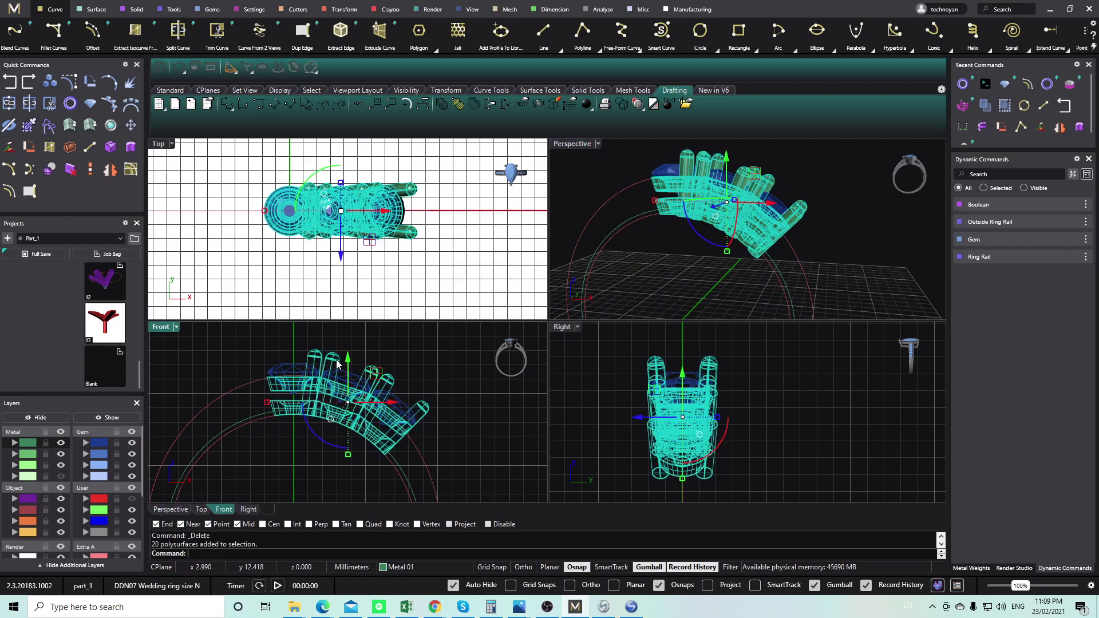
pyautogui.scroll(-4, 329, 374)
pyautogui.hotkey('ctrl', 'shift', 'g')
pyautogui.hotkey('ctrl', 'shift', 'g')
pyautogui.scroll(4, 299, 363)
# Mirror the trimmed settings, except the centre one, across the ring's vertical axis through 0,0,0 in the front view.
pyautogui.keyDown('ctrl'); pyautogui.moveTo(308, 356); pyautogui.dragTo(280, 429); pyautogui.keyUp('ctrl')
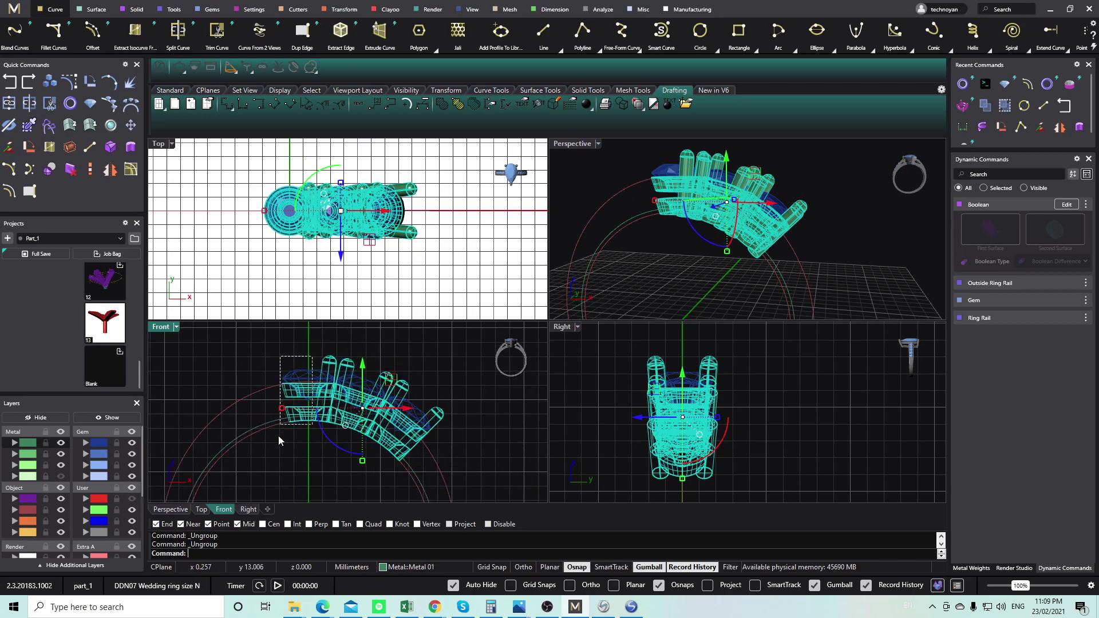
pyautogui.click(111, 169)
pyautogui.write('0')
pyautogui.press('Return')
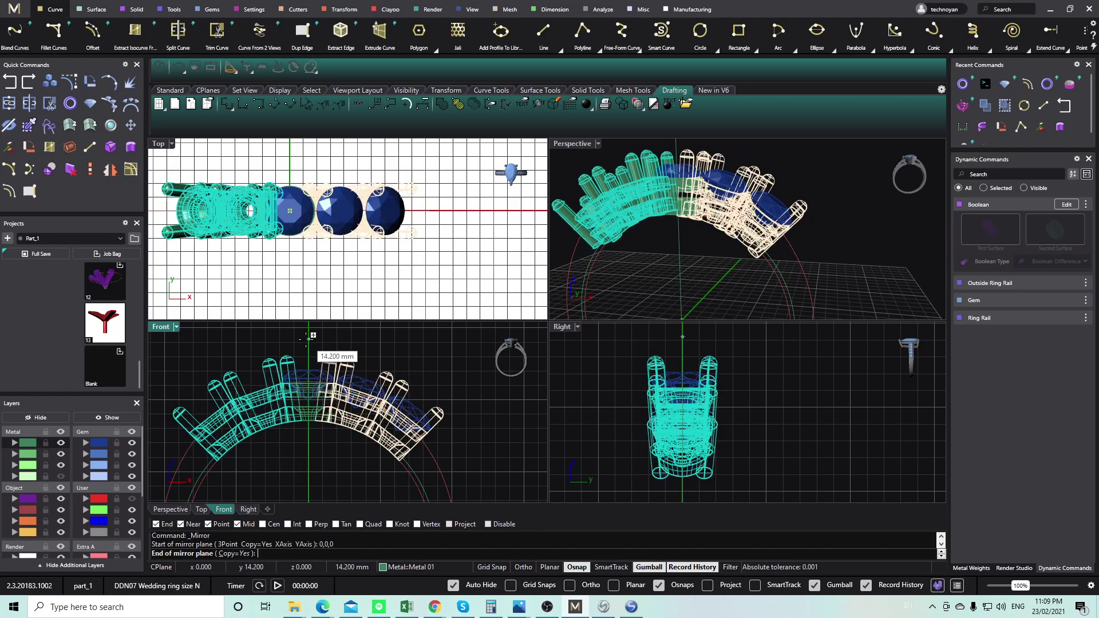
pyautogui.click(311, 336)
pyautogui.click(427, 363)
pyautogui.scroll(-6, 429, 363)
pyautogui.scroll(2, 393, 379)
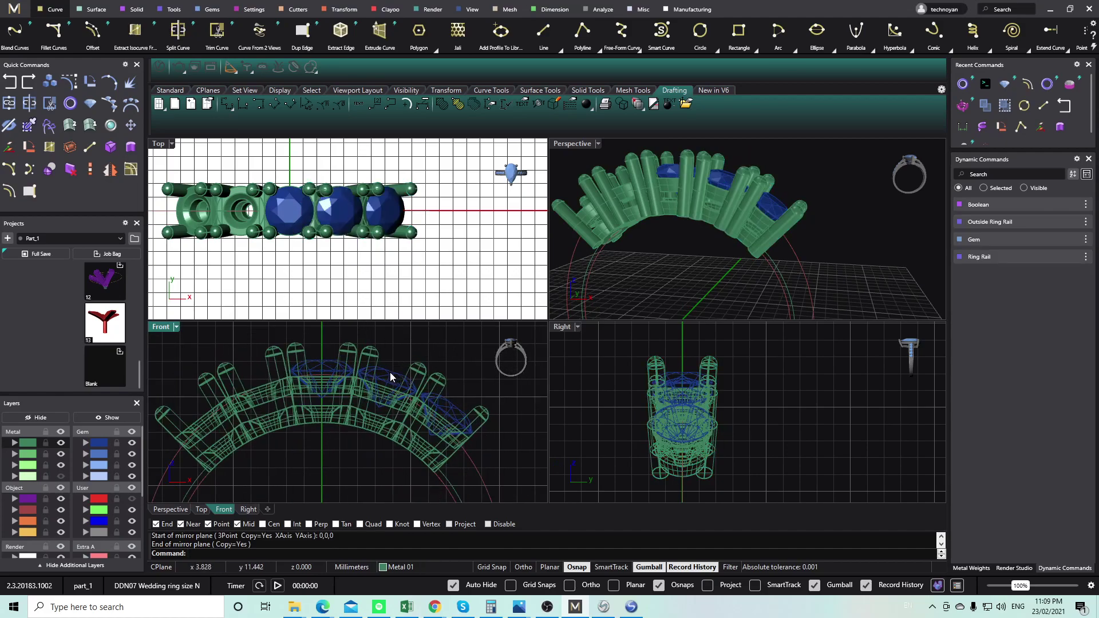
# Mirror the two side gems across the ring's vertical axis through 0,0,0 and save the model.
pyautogui.click(393, 380)
pyautogui.keyDown('shift'); pyautogui.click(449, 411); pyautogui.keyUp('shift')
pyautogui.click(111, 170)
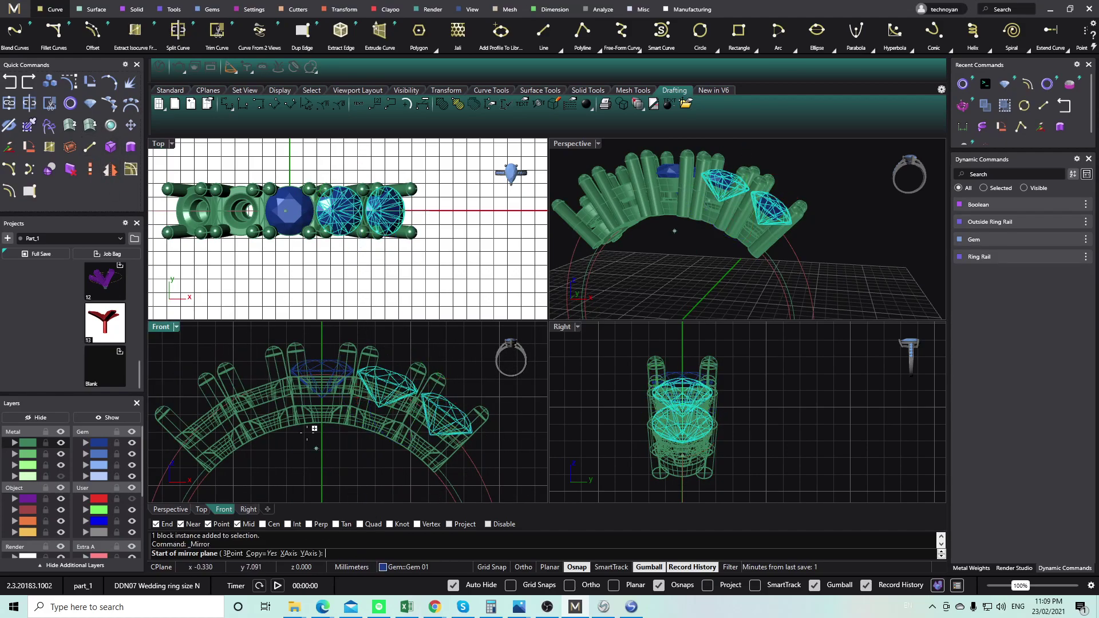
pyautogui.write('0,0,0')
pyautogui.press('Return')
pyautogui.click(333, 369)
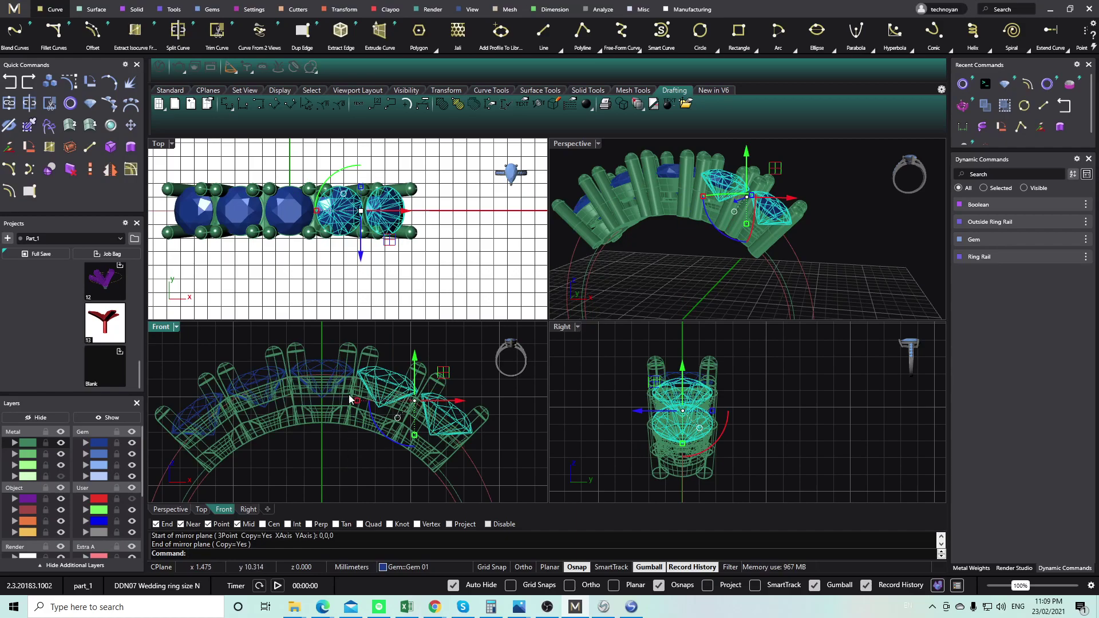
pyautogui.click(351, 458)
pyautogui.scroll(-8, 336, 413)
pyautogui.hotkey('ctrl', 's')
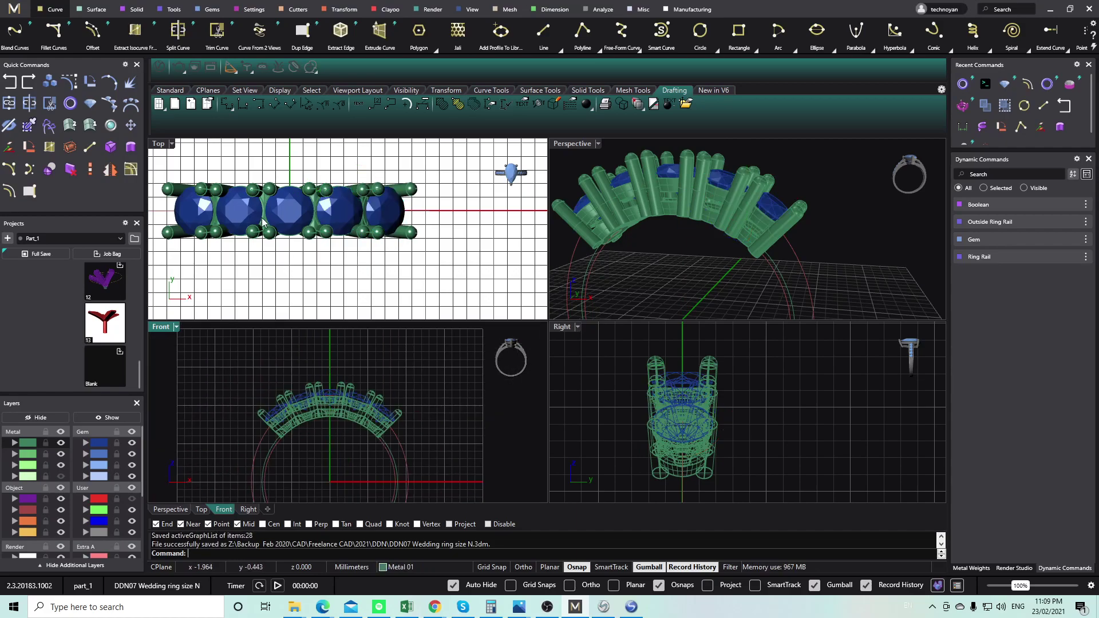
# Shorten the connecting bar between the centre gem and its right-hand neighbour so its ends stay inside the claws.
pyautogui.scroll(6, 342, 201)
pyautogui.click(342, 200)
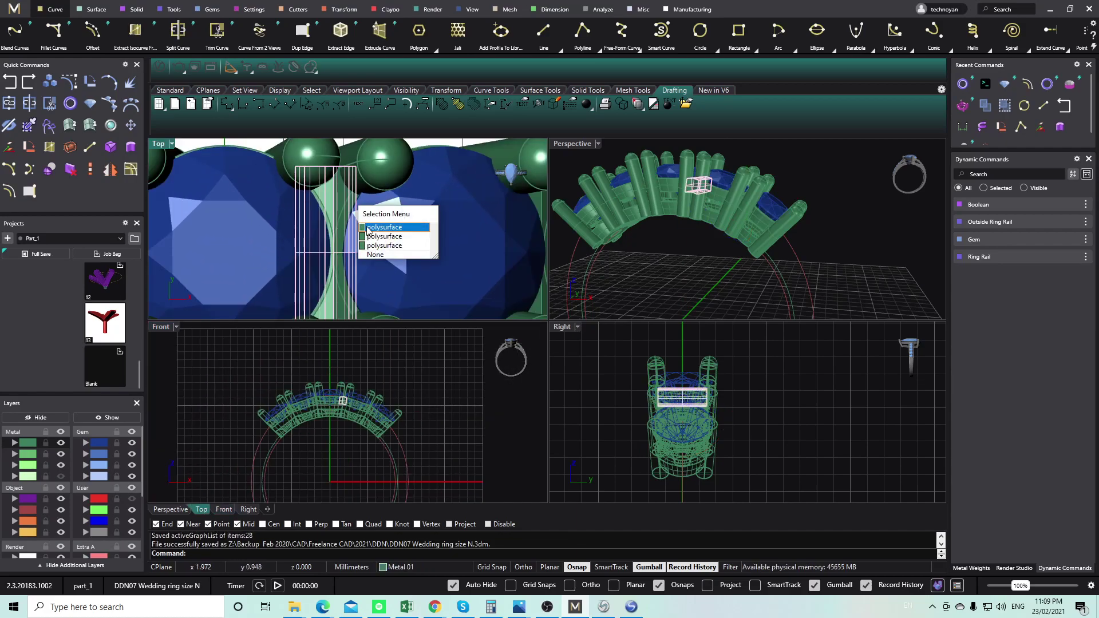
pyautogui.click(380, 226)
pyautogui.scroll(-4, 336, 318)
pyautogui.press('Escape')
pyautogui.scroll(-2, 355, 275)
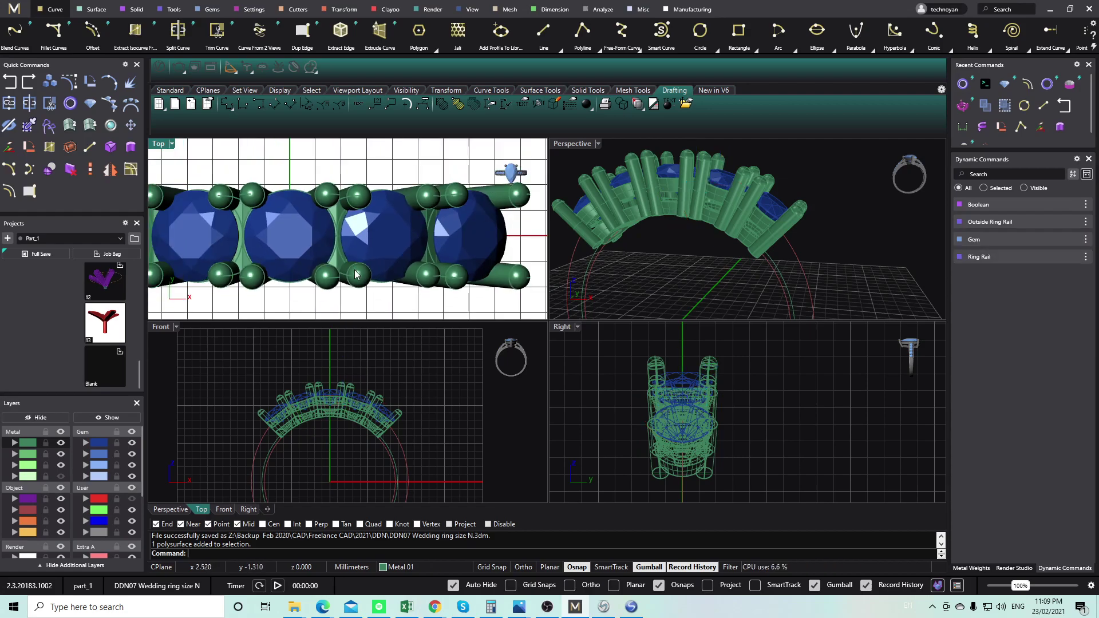
pyautogui.scroll(4, 342, 253)
pyautogui.click(335, 274)
pyautogui.click(348, 296)
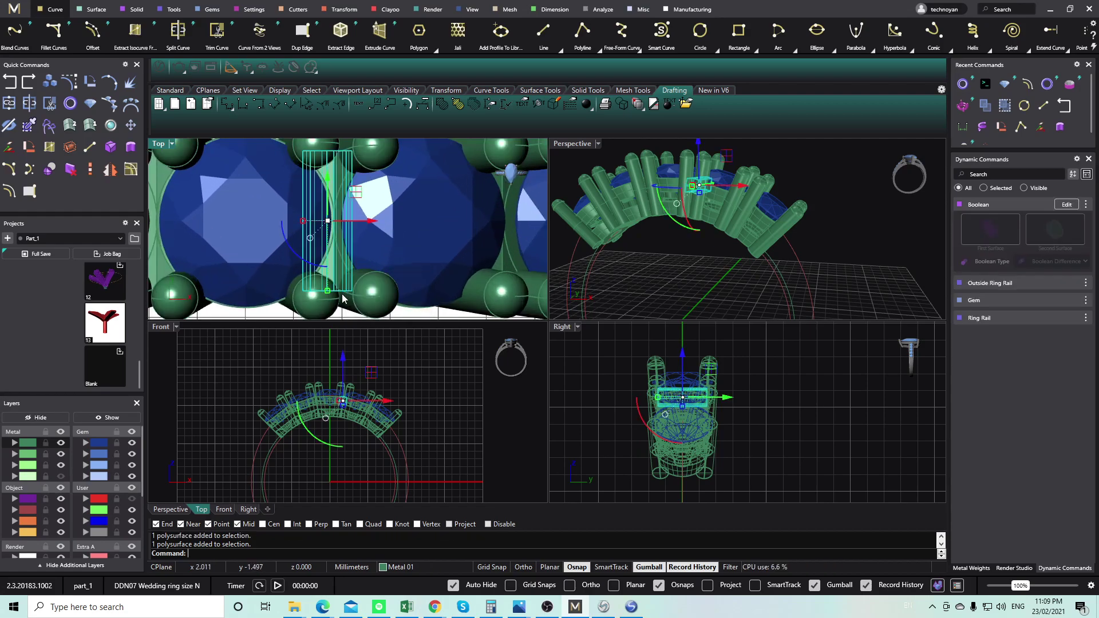
pyautogui.moveTo(328, 294); pyautogui.dragTo(334, 269)
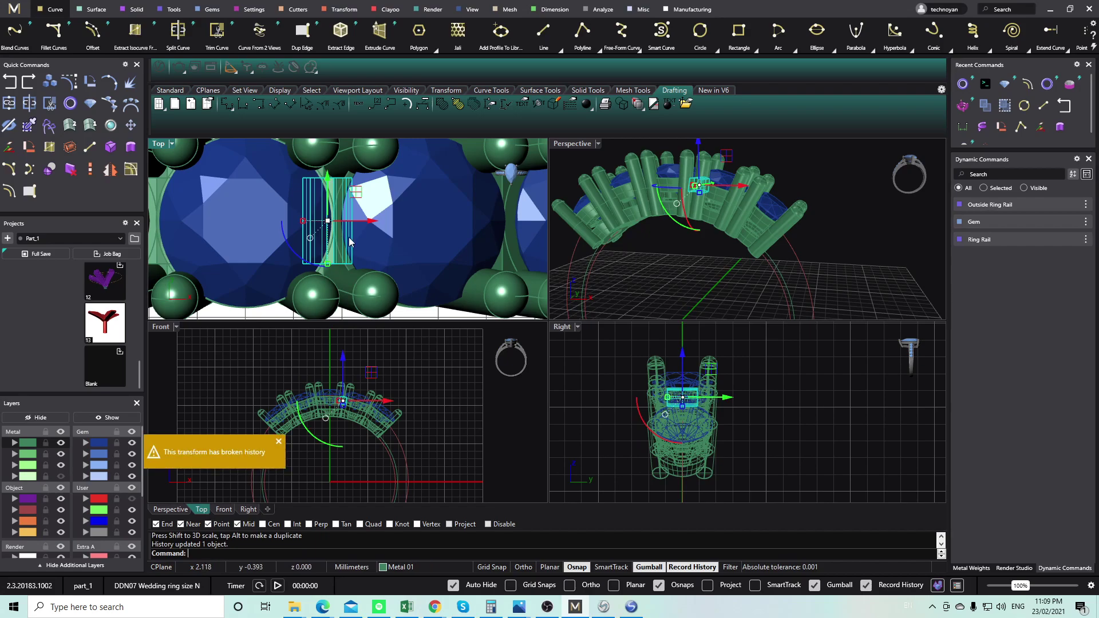
pyautogui.scroll(-3, 386, 304)
pyautogui.press('Escape')
pyautogui.scroll(5, 408, 213)
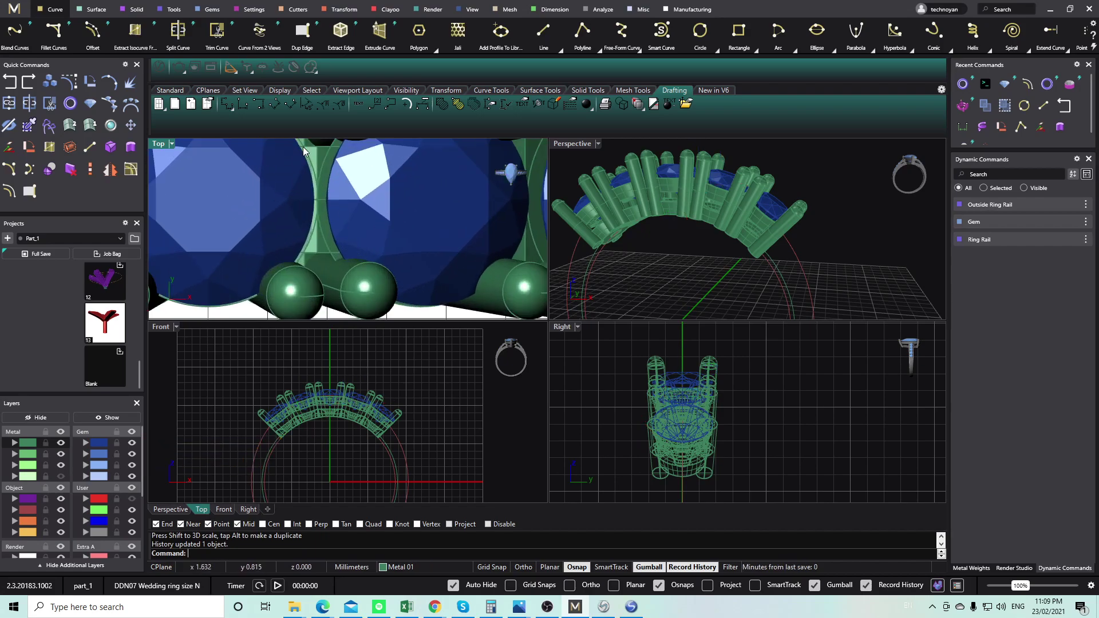
# Shorten the next connecting bar, between the second and outermost gems on the right-hand side, in the same way.
pyautogui.click(469, 187)
pyautogui.moveTo(452, 318); pyautogui.dragTo(452, 285)
pyautogui.scroll(-10, 436, 177)
pyautogui.click(442, 273)
# Place a shank profile on the finger-size ring rail with Profile Placer, at profile position 0.5.
pyautogui.moveTo(358, 386); pyautogui.dragTo(365, 365, button='right')
pyautogui.scroll(-4, 365, 366)
pyautogui.scroll(4, 386, 407)
pyautogui.click(370, 399)
pyautogui.moveTo(352, 451); pyautogui.dragTo(346, 431, button='right')
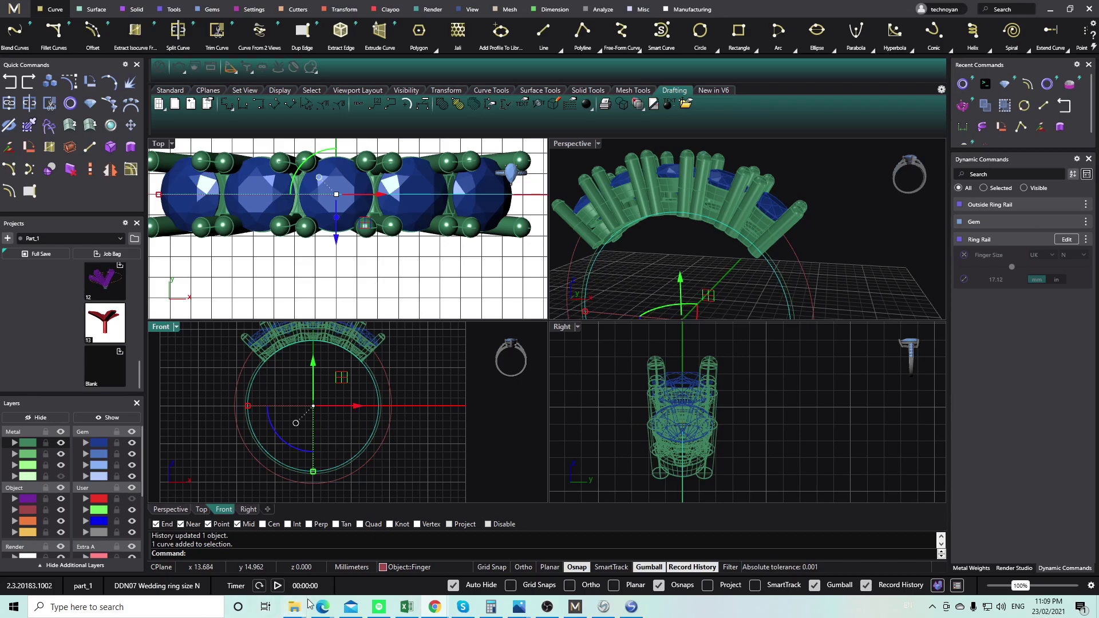
pyautogui.click(50, 127)
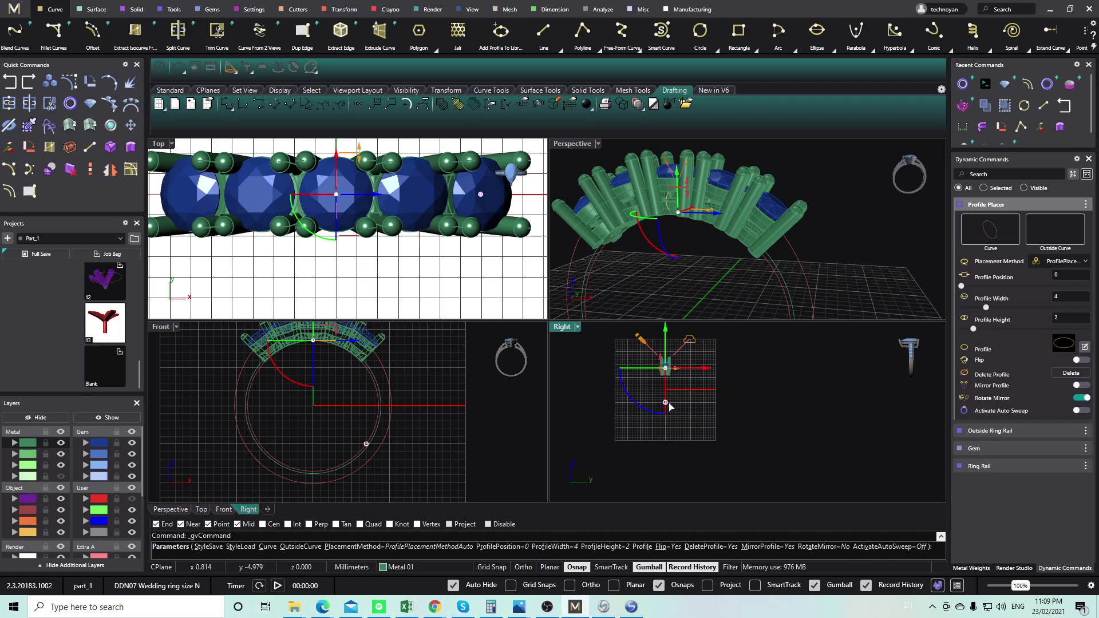
pyautogui.write('.5')
pyautogui.press('Return')
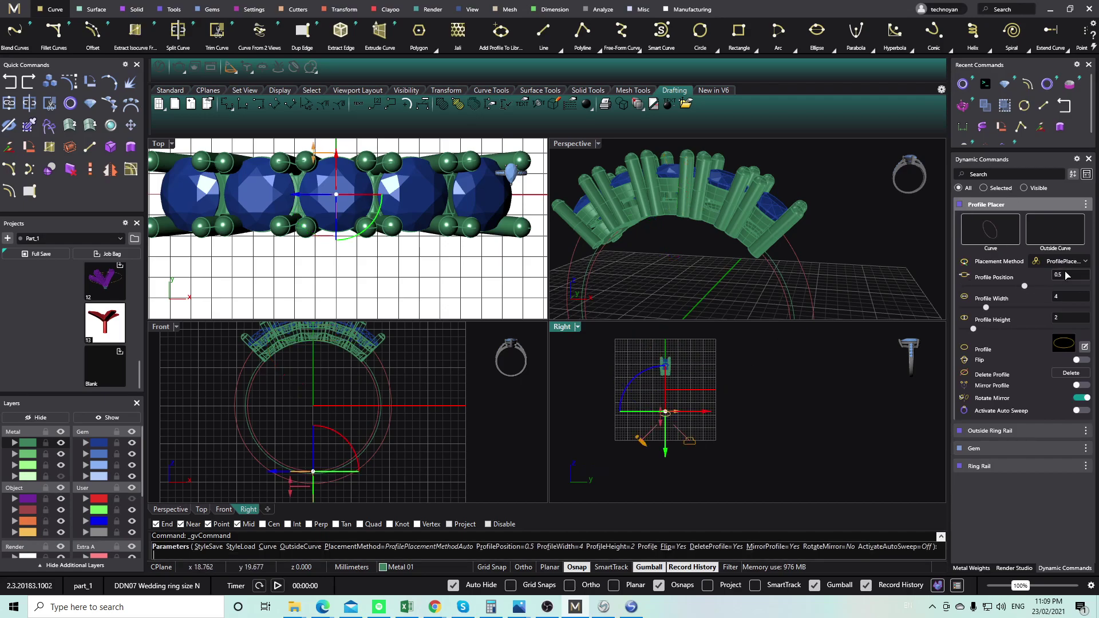
# Choose shank profile 16 from the library for the placed profile and set its width to 2.5 mm.
pyautogui.click(1062, 344)
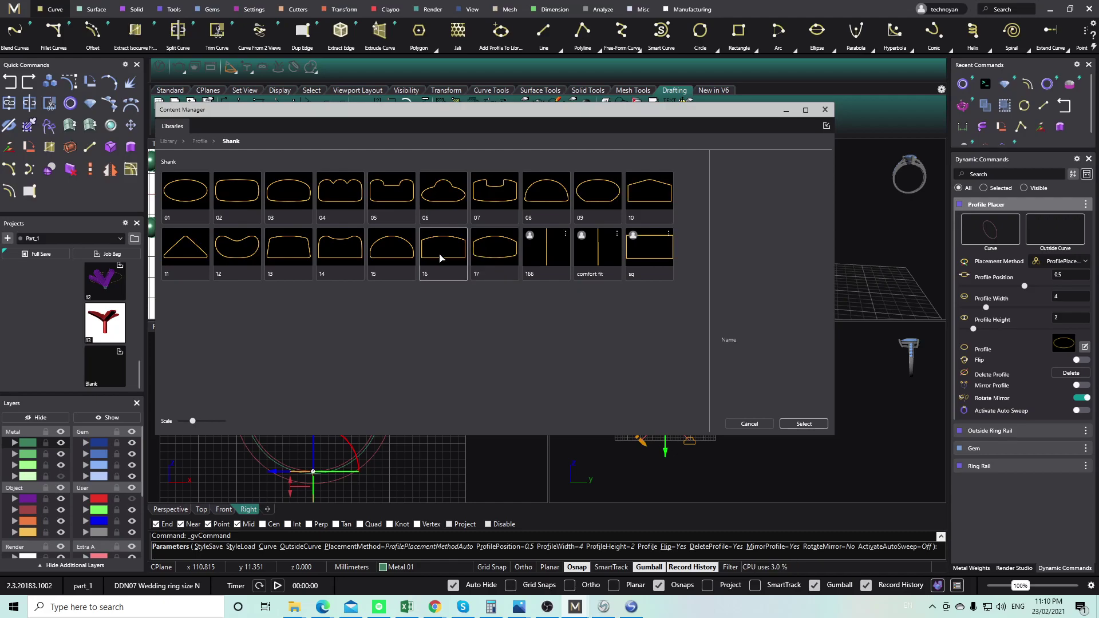
pyautogui.click(439, 258)
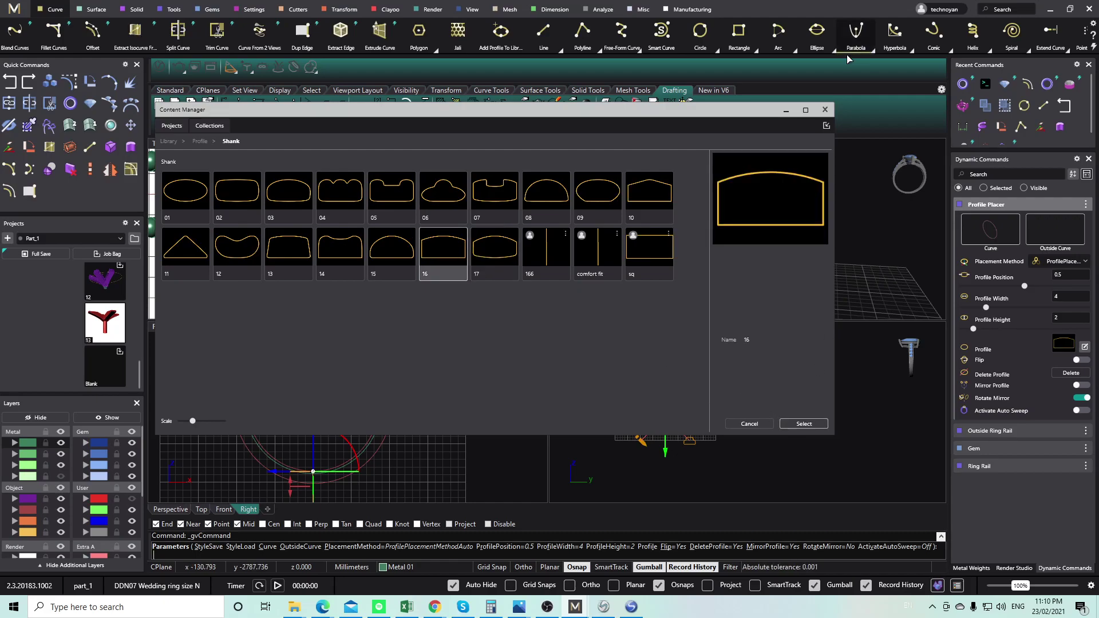
pyautogui.click(825, 110)
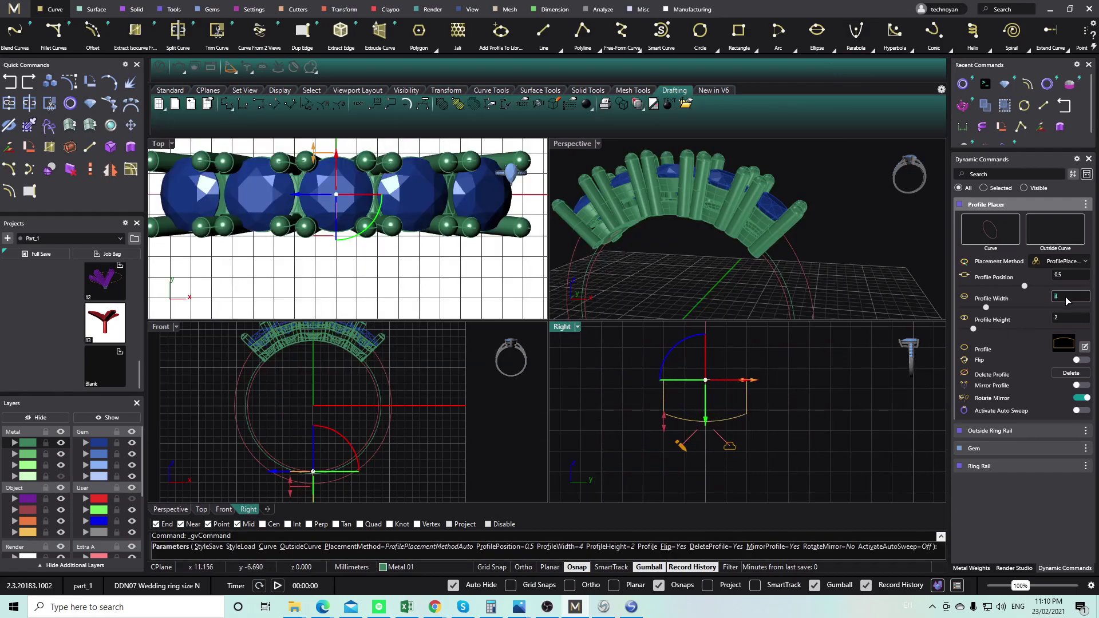
pyautogui.press('Return')
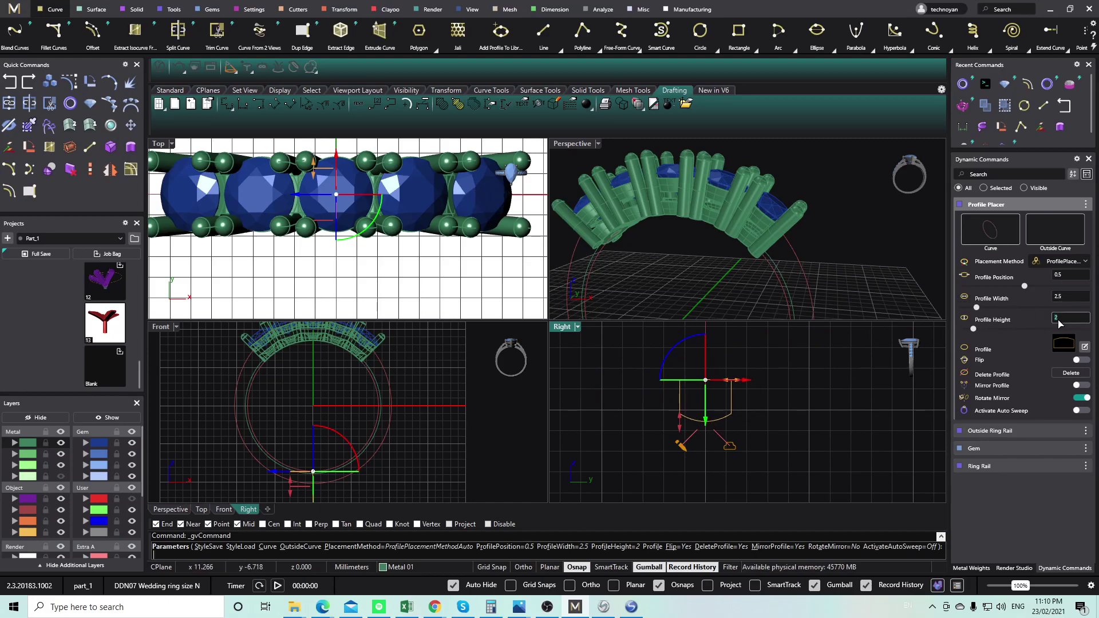
# Set the placed shank profile's height to 1.6 mm and finish the profile placement.
pyautogui.write('1')
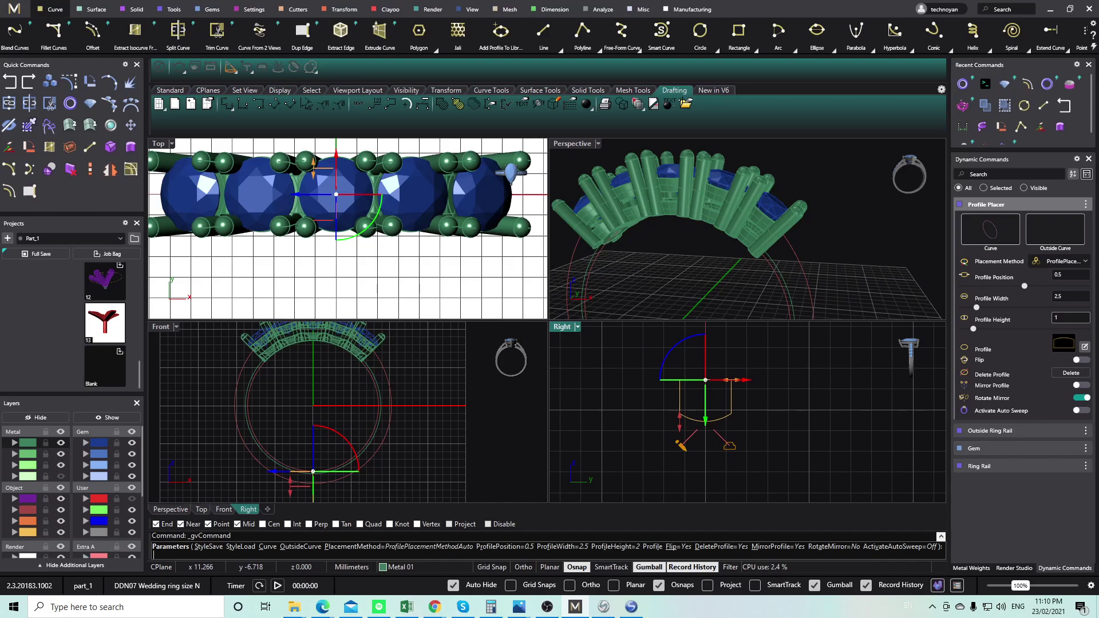
pyautogui.press('Return')
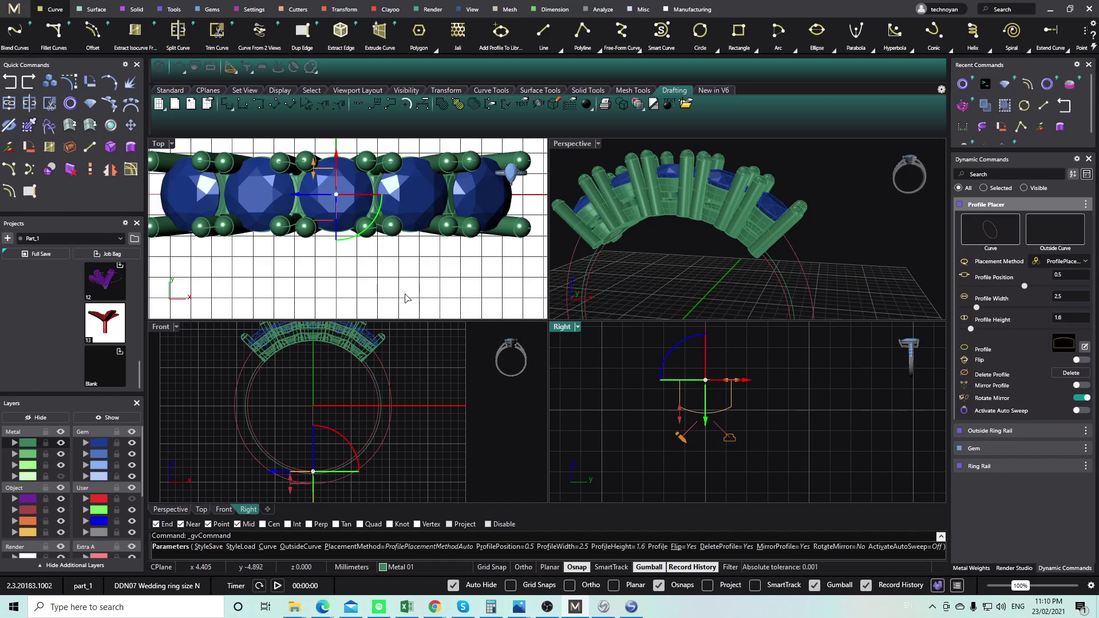
pyautogui.rightClick(404, 436)
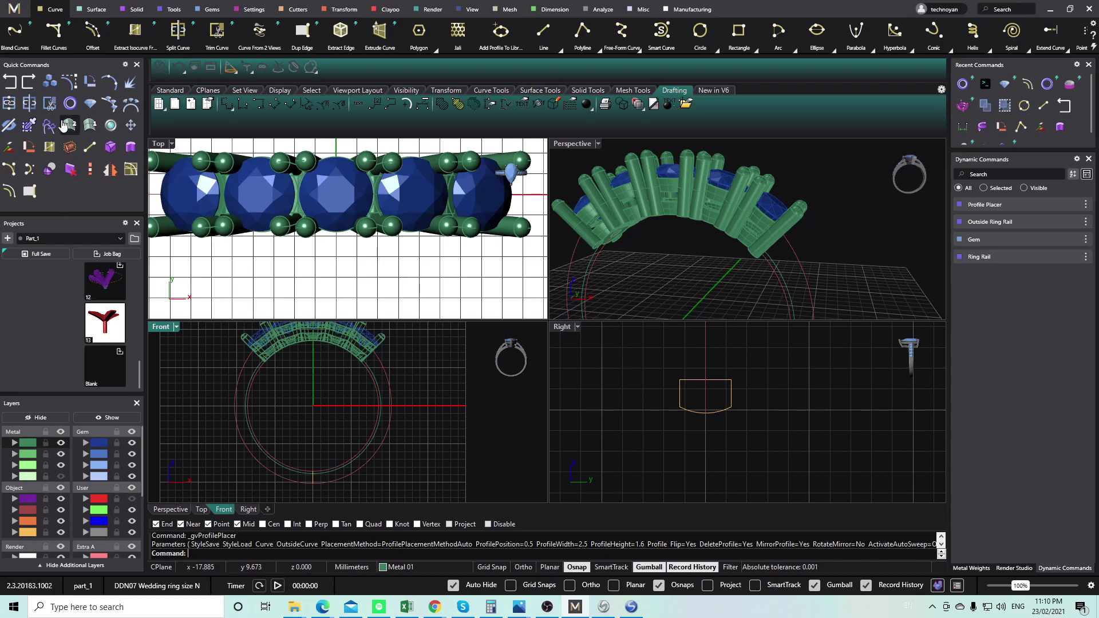
# Sweep the shank profile around the ring with Sweep 2, using the inner finger rail and the outside ring rail as rails.
pyautogui.click(87, 9)
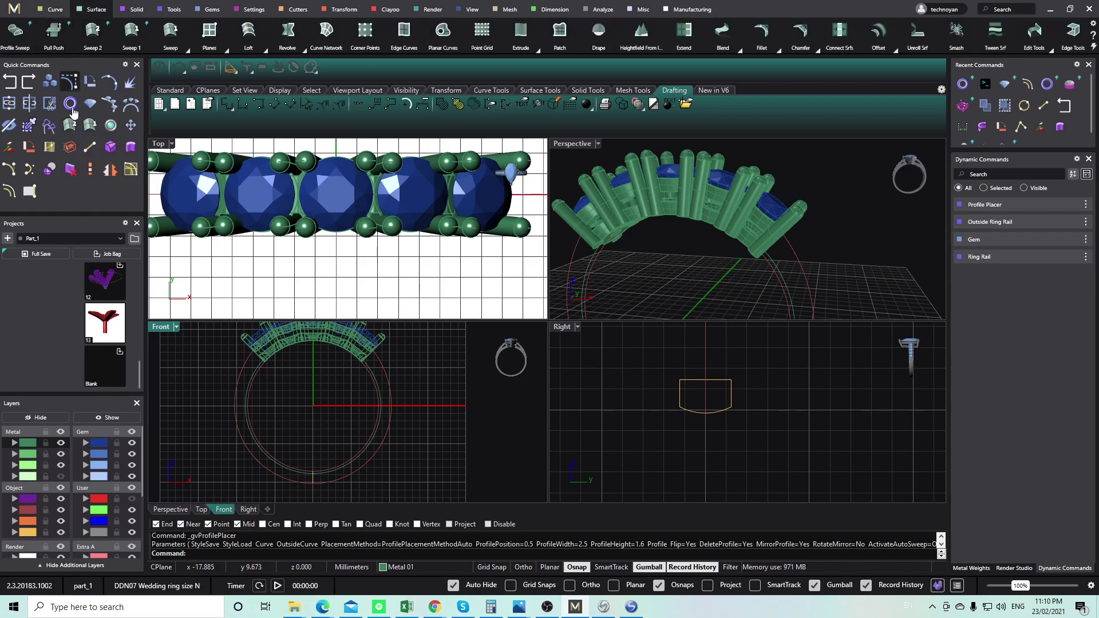
pyautogui.click(187, 53)
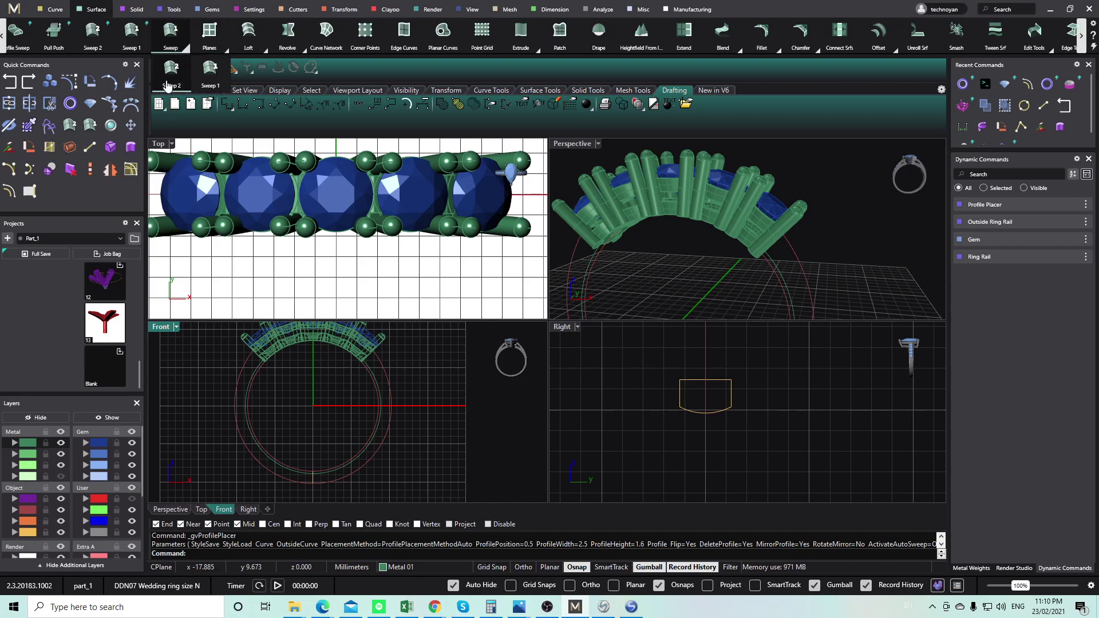
pyautogui.moveTo(387, 409); pyautogui.dragTo(357, 391, button='right')
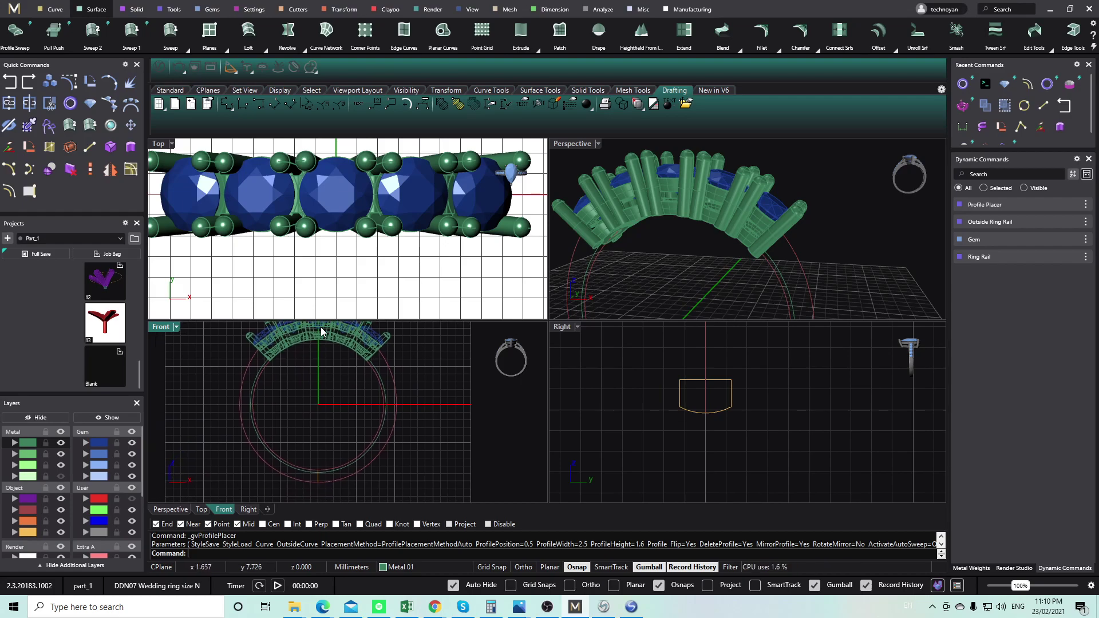
pyautogui.click(67, 125)
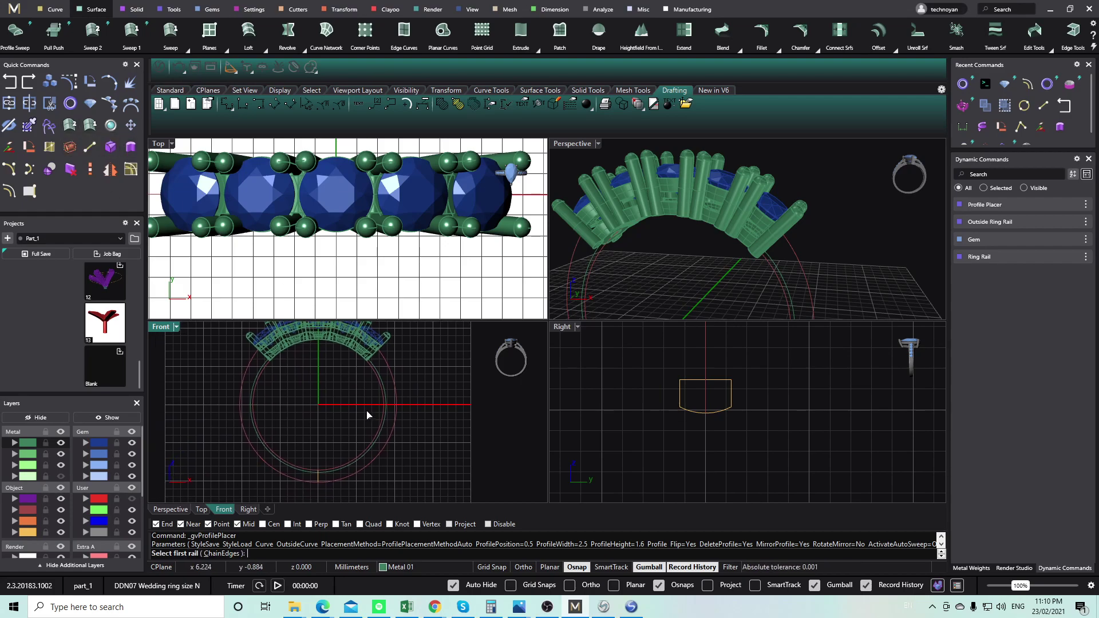
pyautogui.click(379, 387)
pyautogui.click(393, 375)
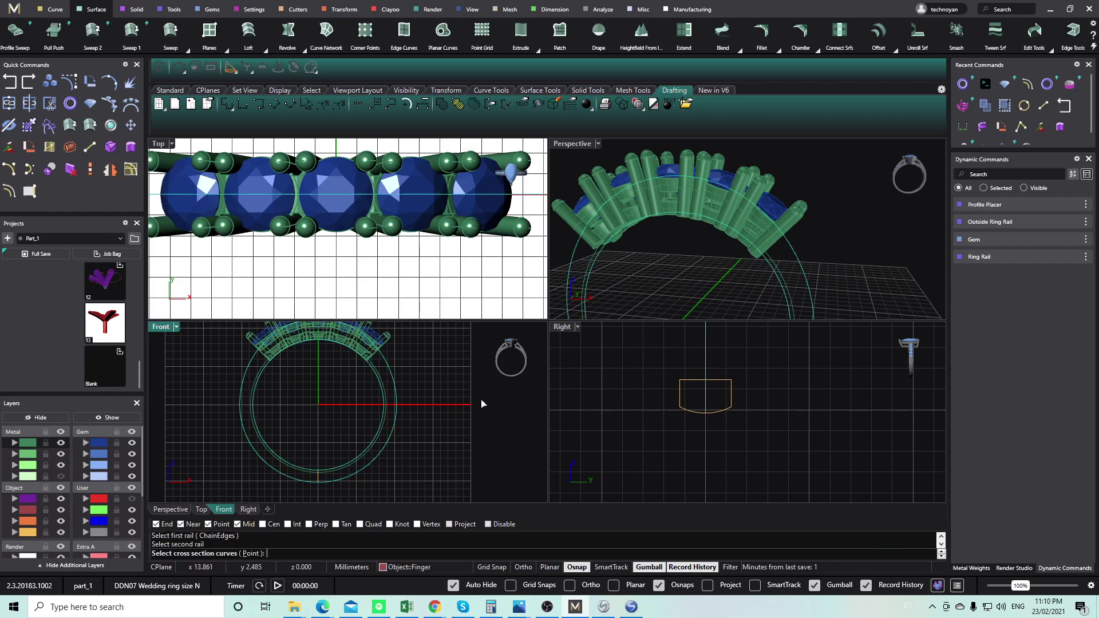
pyautogui.click(690, 411)
pyautogui.press('Return')
pyautogui.press('Return')
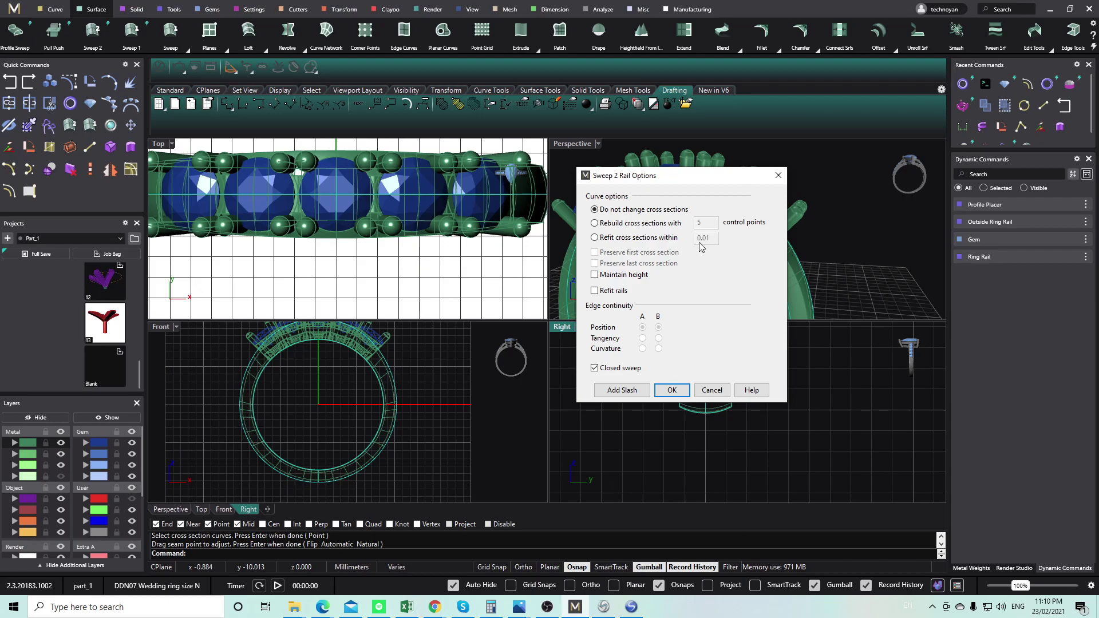
# Turn on Maintain height in the Sweep 2 Rail options and create the closed shank sweep.
pyautogui.moveTo(709, 176); pyautogui.dragTo(564, 158)
pyautogui.scroll(-14, 705, 432)
pyautogui.moveTo(718, 392); pyautogui.dragTo(715, 408, button='right')
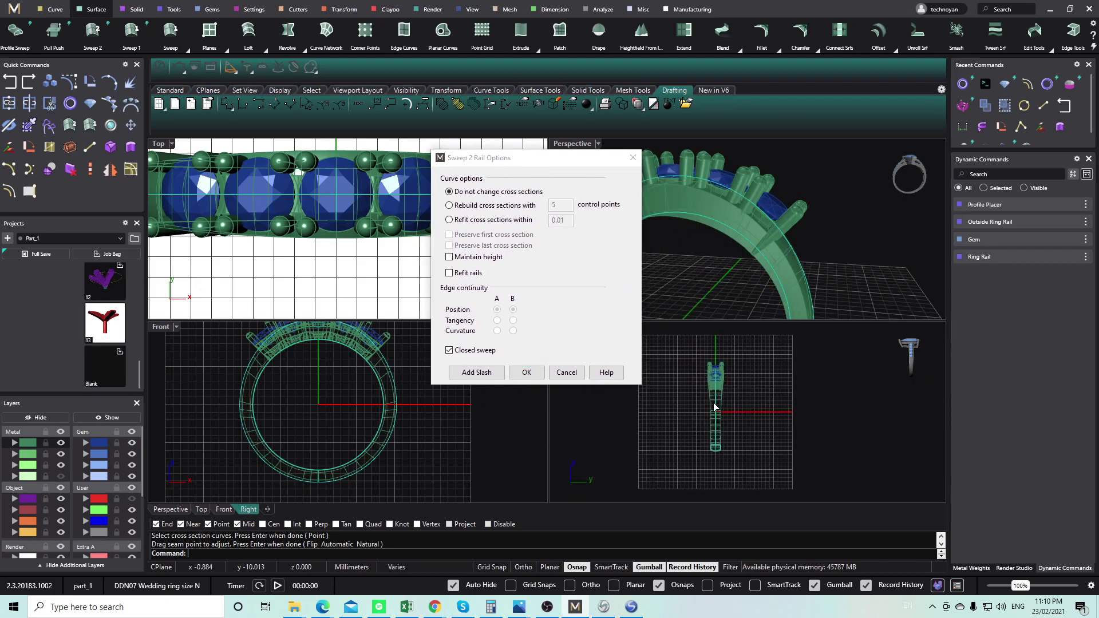
pyautogui.scroll(7, 718, 398)
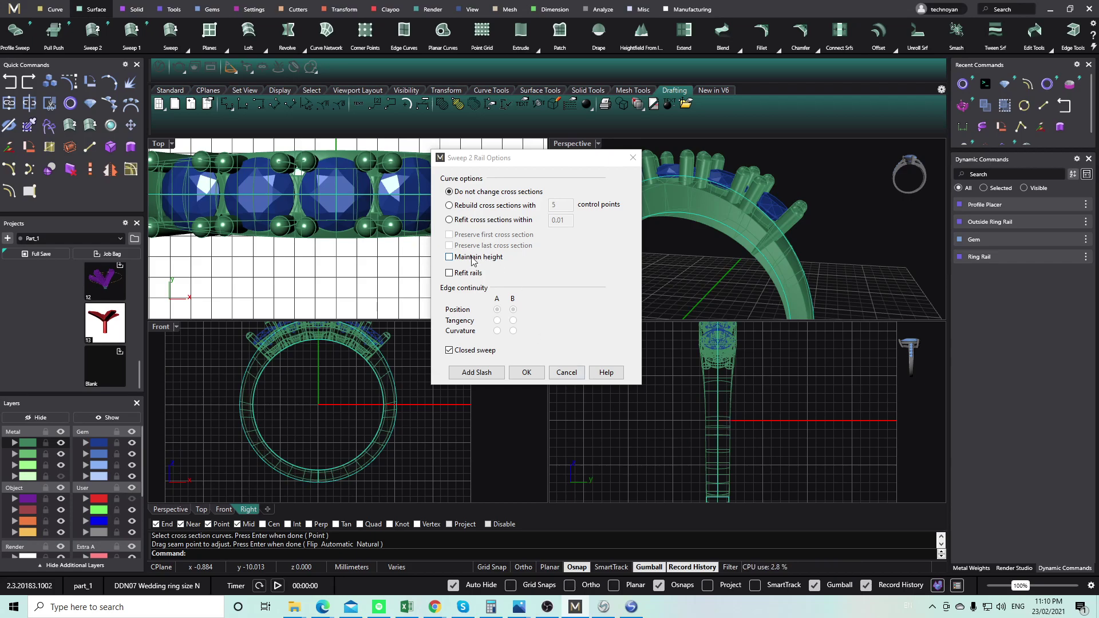
pyautogui.click(449, 257)
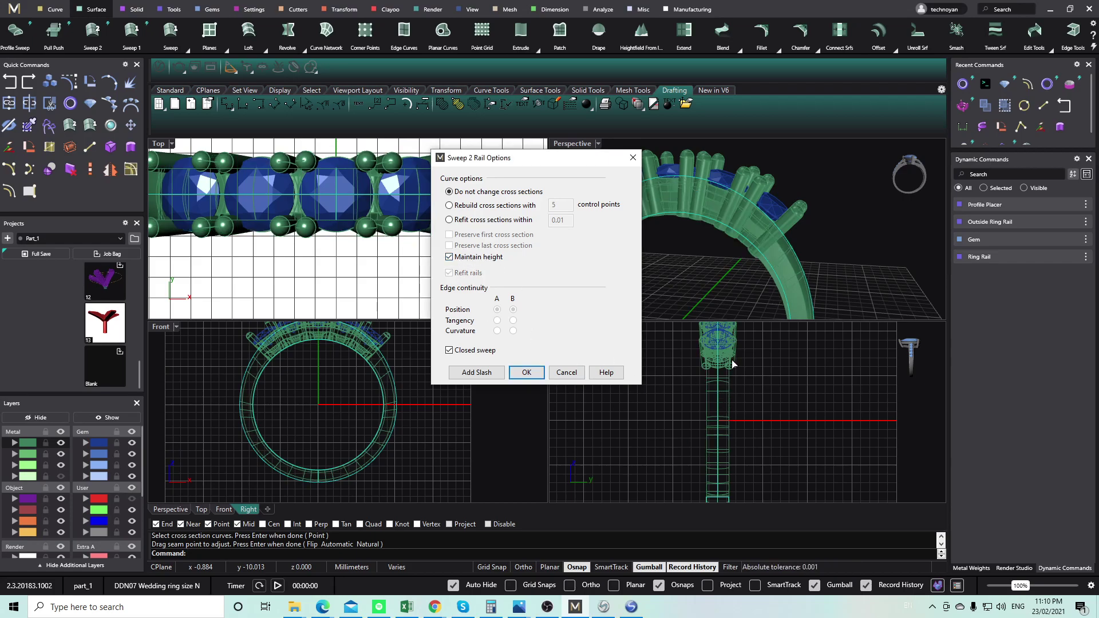
pyautogui.click(526, 372)
# Show the Right and Front views in the Plastic display mode and frame the whole ring.
pyautogui.click(562, 327)
pyautogui.click(623, 318)
pyautogui.rightClick(466, 405)
pyautogui.scroll(-4, 372, 381)
pyautogui.moveTo(357, 374); pyautogui.dragTo(353, 388, button='right')
pyautogui.scroll(-7, 669, 202)
pyautogui.moveTo(669, 202); pyautogui.dragTo(588, 219, button='right')
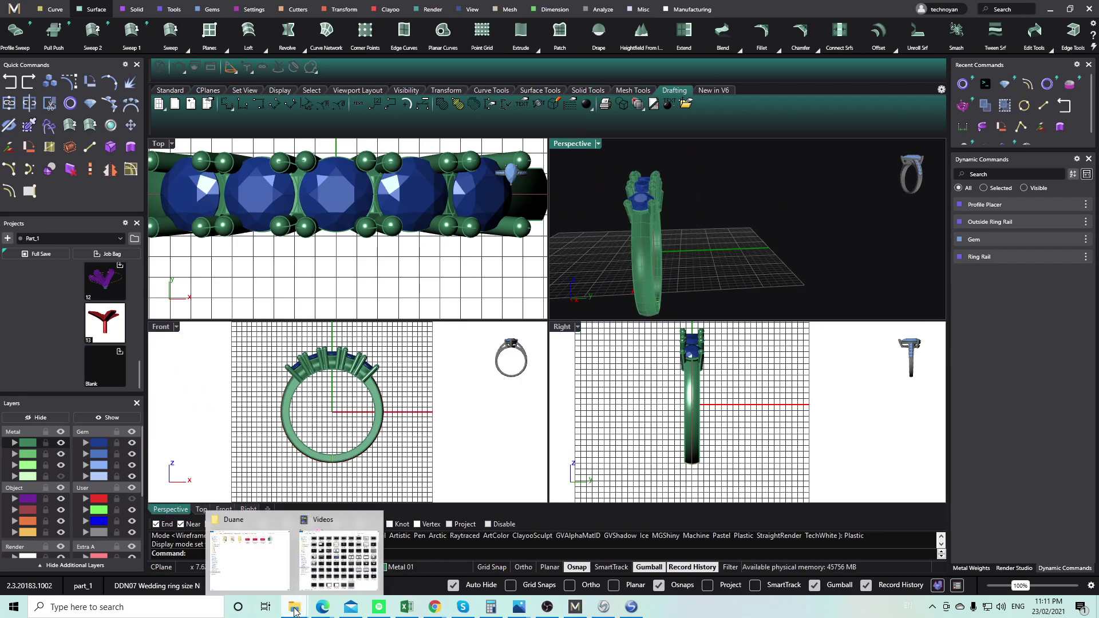
# Switch to the mail app, check the client's attached drawing "white gold eternity.pdf", and return to the ring model.
pyautogui.click(350, 552)
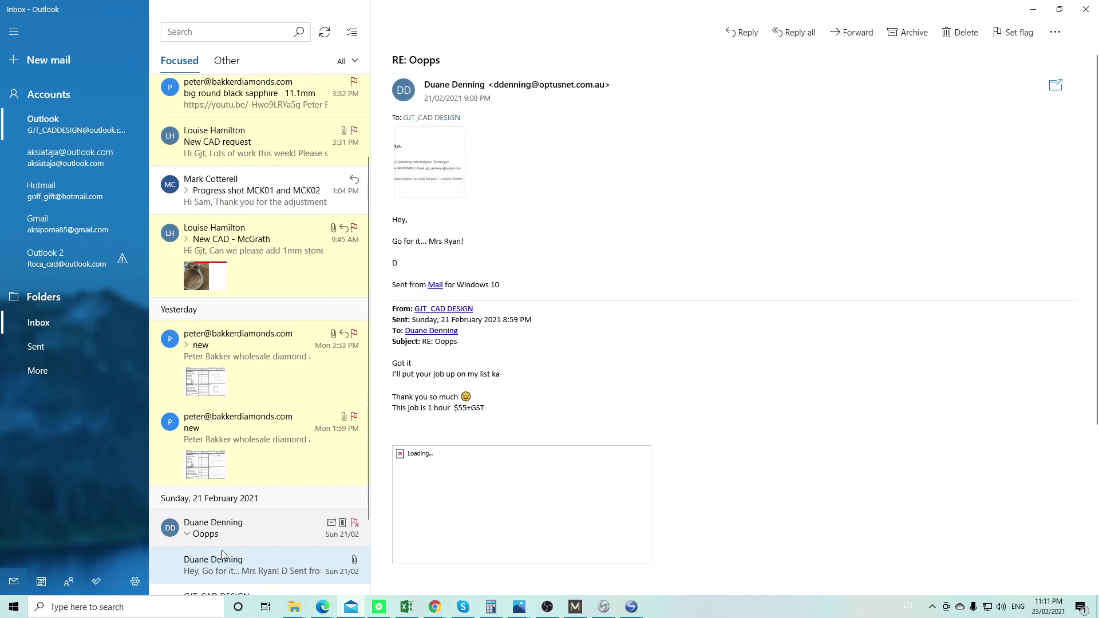
pyautogui.scroll(-2, 221, 545)
pyautogui.click(242, 503)
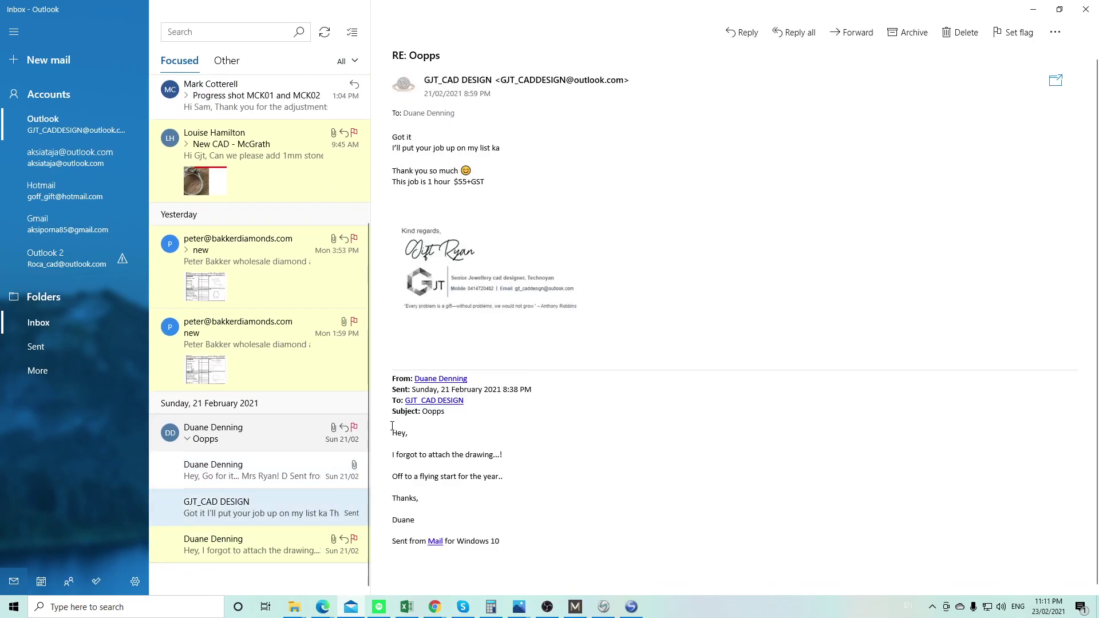
pyautogui.click(246, 544)
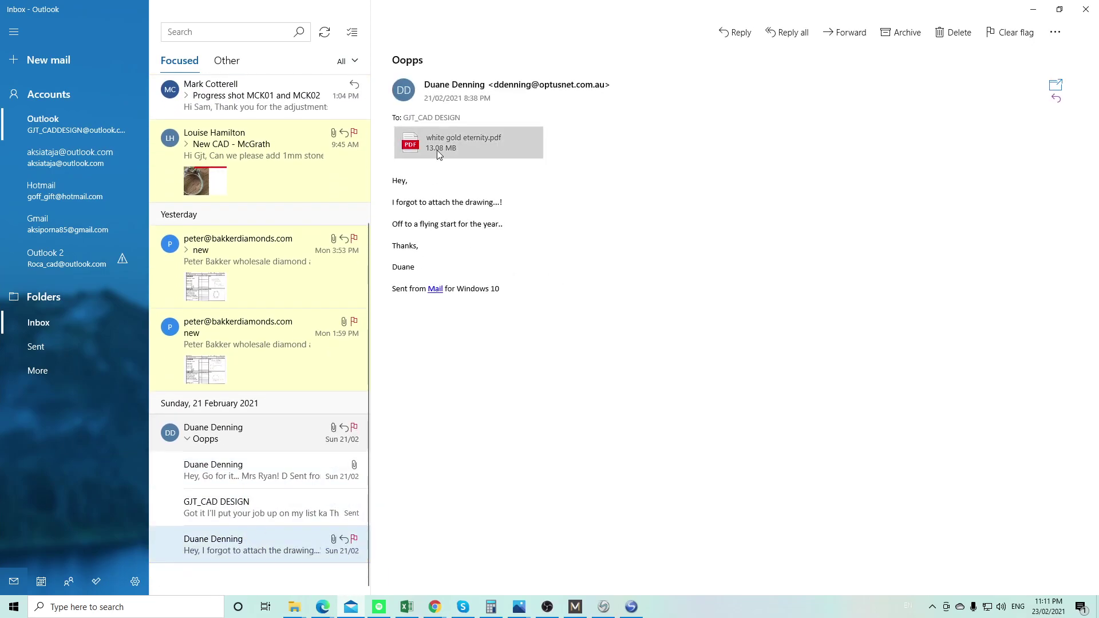
pyautogui.click(465, 142)
pyautogui.moveTo(1016, 33); pyautogui.dragTo(1098, 13)
pyautogui.click(1034, 10)
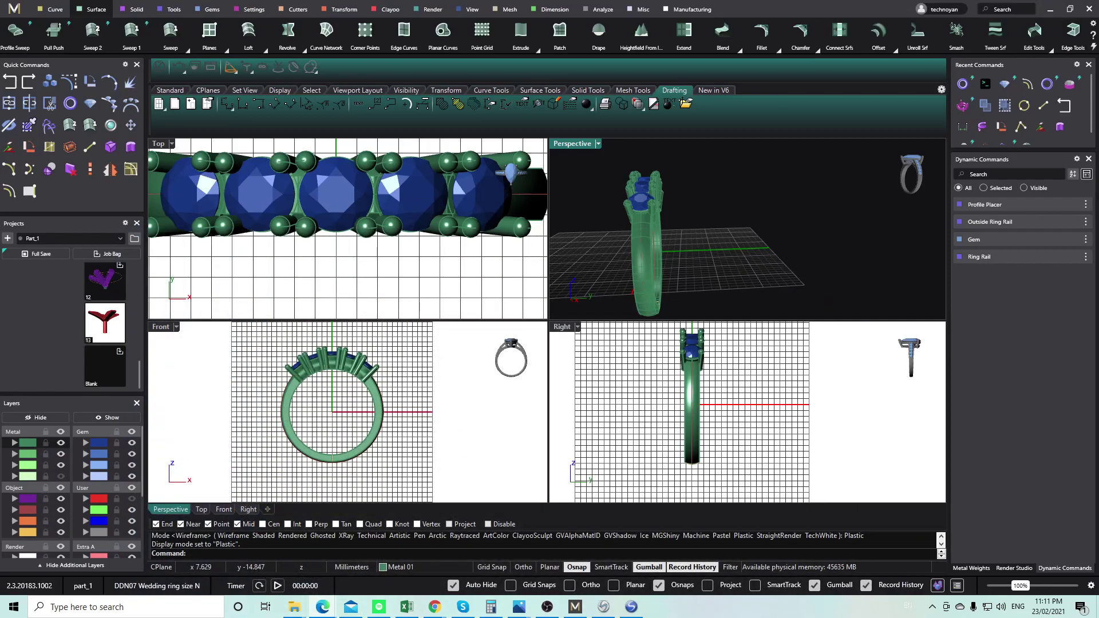
# Select the whole ring, generate its Tech Report to review the stones and metal weight, and close the report.
pyautogui.scroll(-6, 328, 269)
pyautogui.moveTo(200, 170); pyautogui.dragTo(469, 290)
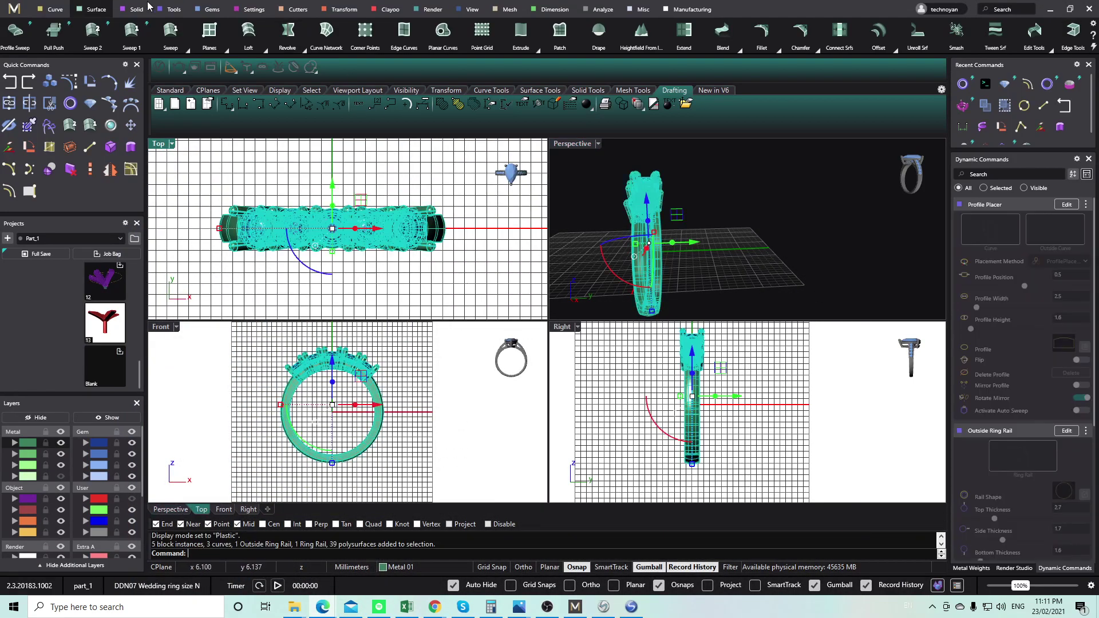
pyautogui.click(173, 9)
pyautogui.click(696, 34)
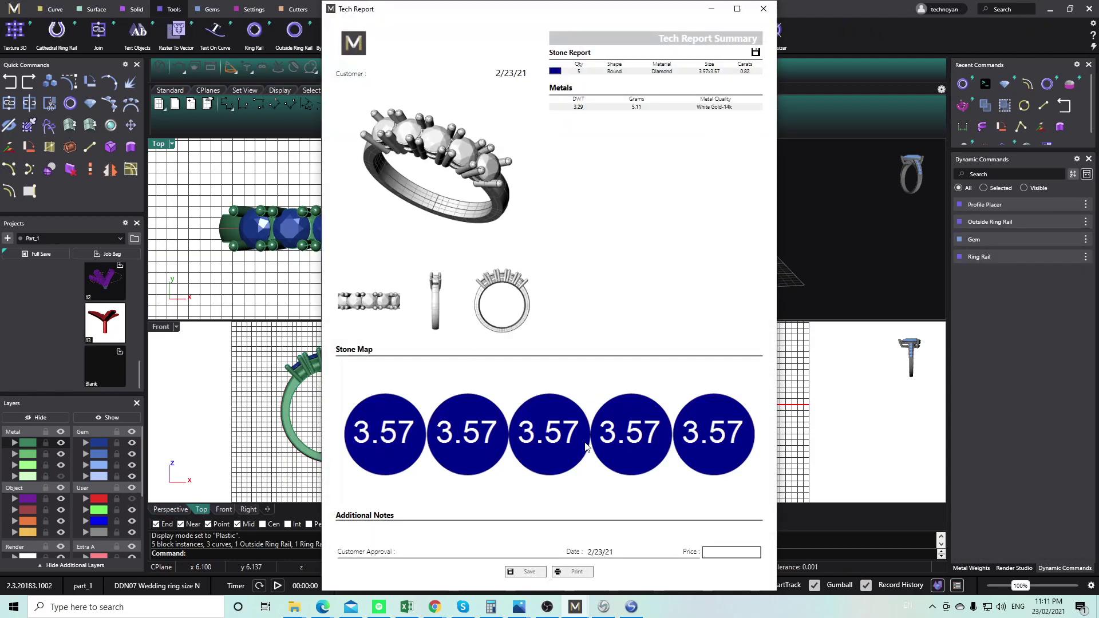
pyautogui.click(763, 9)
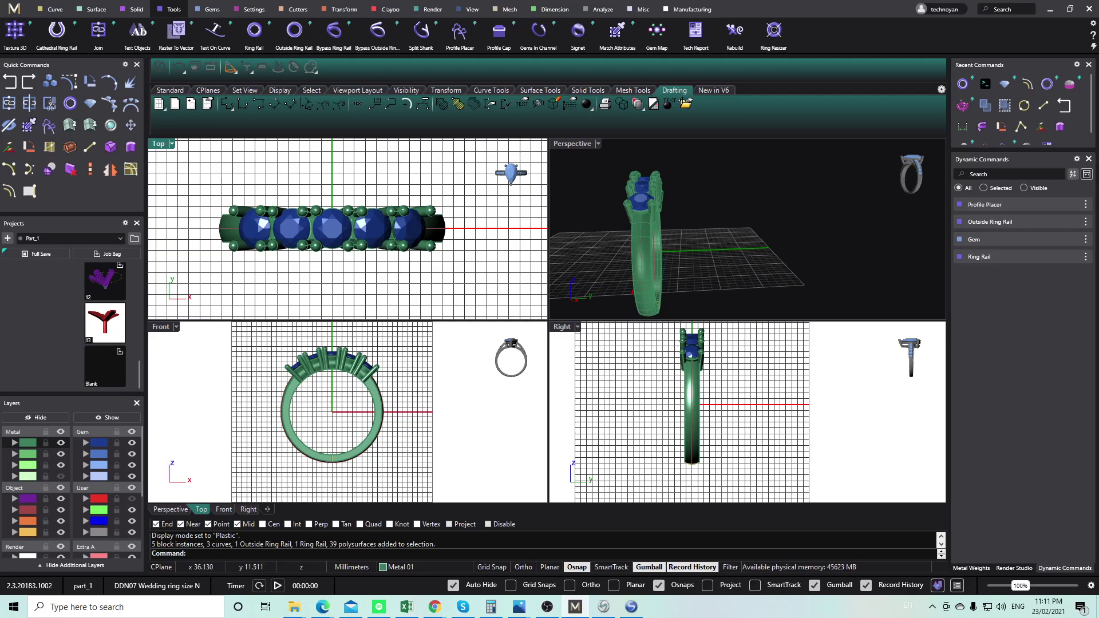
# Edit the outside ring rail and raise its top thickness to 3.5 mm so the shank updates.
pyautogui.scroll(5, 366, 372)
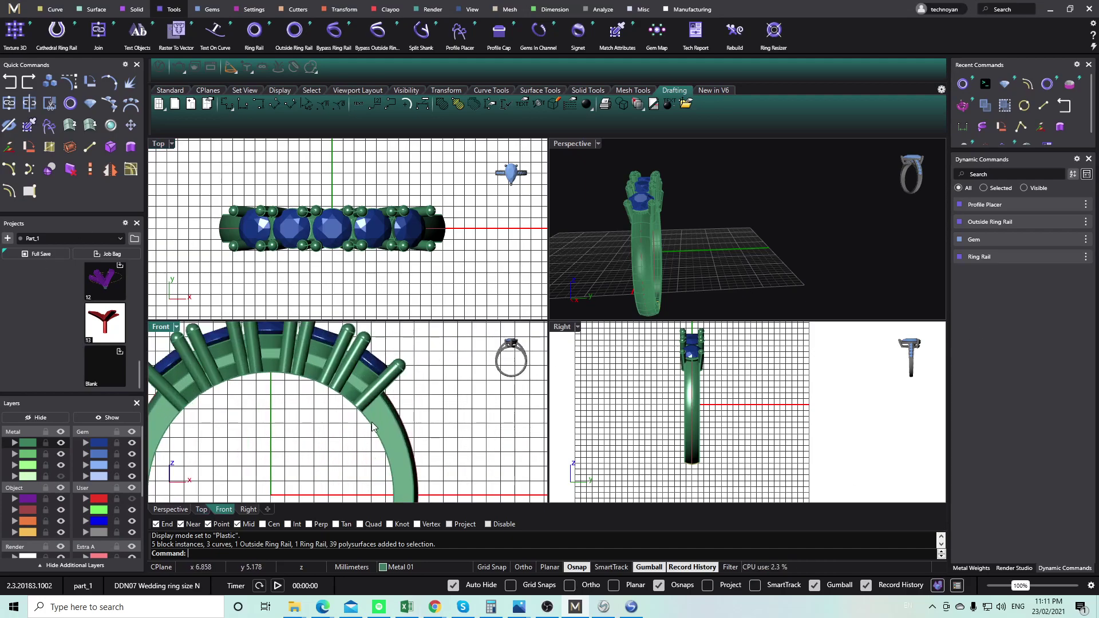
pyautogui.click(382, 423)
pyautogui.click(410, 400)
pyautogui.moveTo(409, 401); pyautogui.dragTo(388, 420)
pyautogui.keyDown('ctrl'); pyautogui.click(369, 412); pyautogui.keyUp('ctrl')
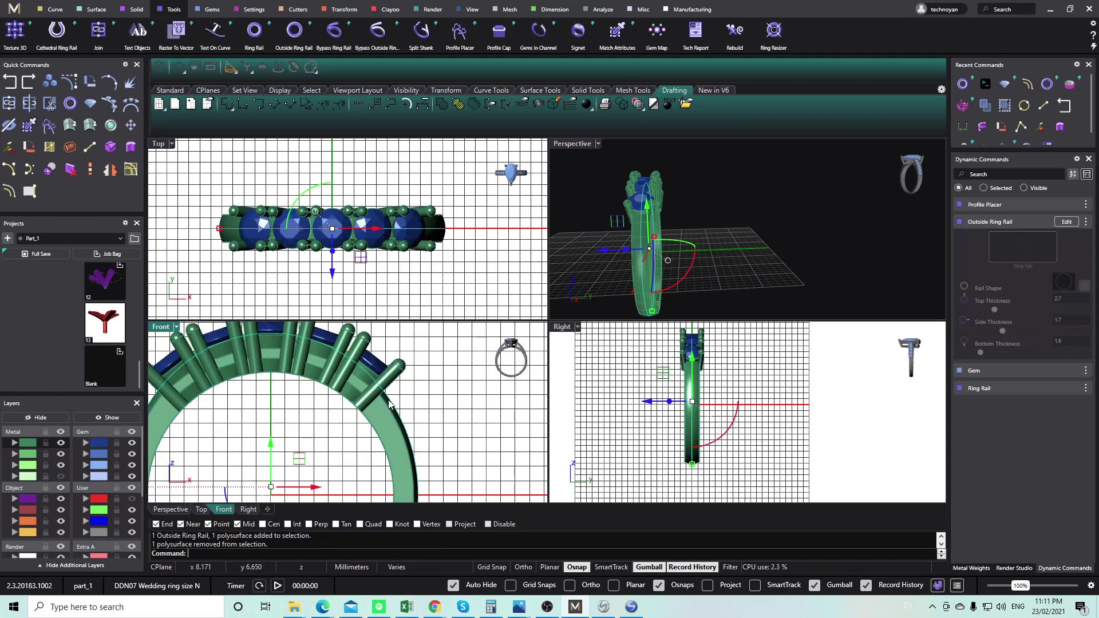
pyautogui.doubleClick(368, 410)
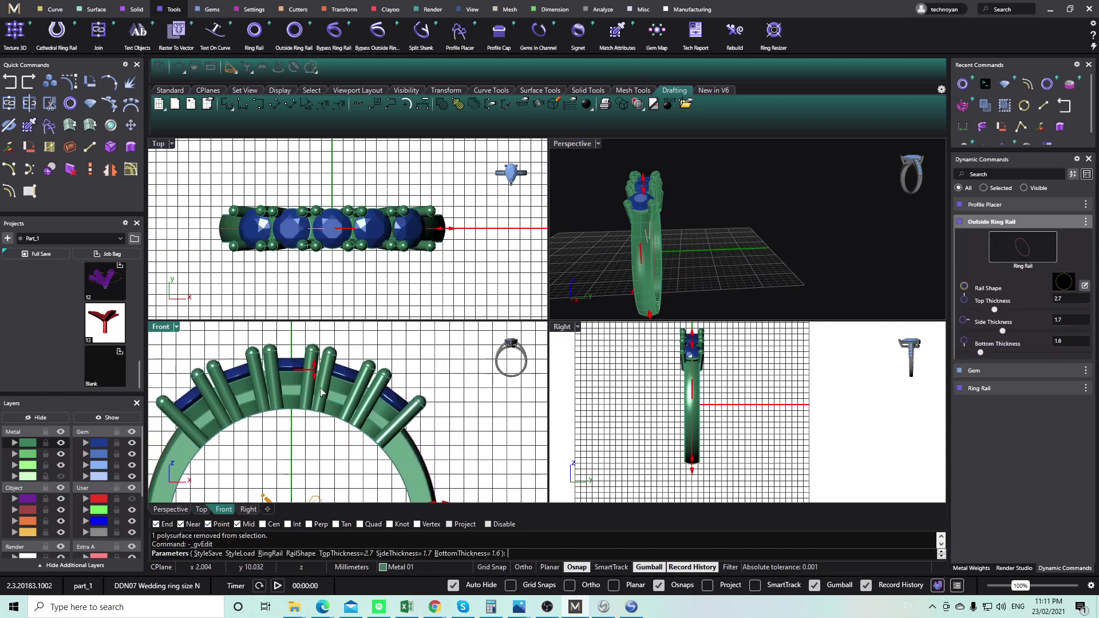
pyautogui.moveTo(315, 370); pyautogui.dragTo(314, 360)
pyautogui.rightClick(474, 363)
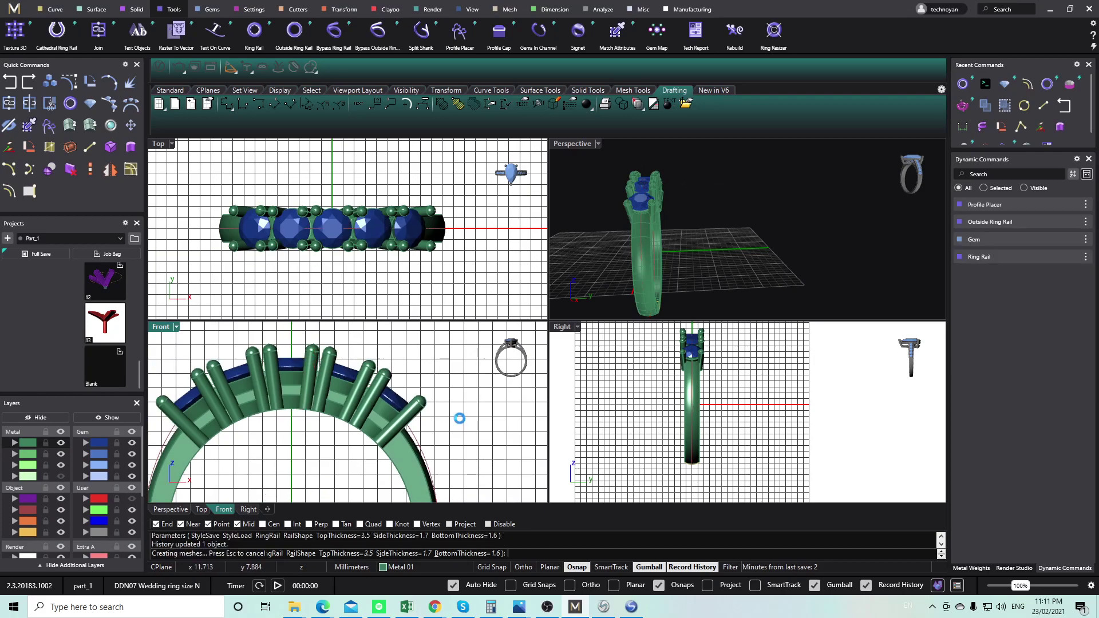
# Draw a straight cutting line across the shank along the outermost right-hand claw in the Front view and adjust its position.
pyautogui.scroll(5, 450, 424)
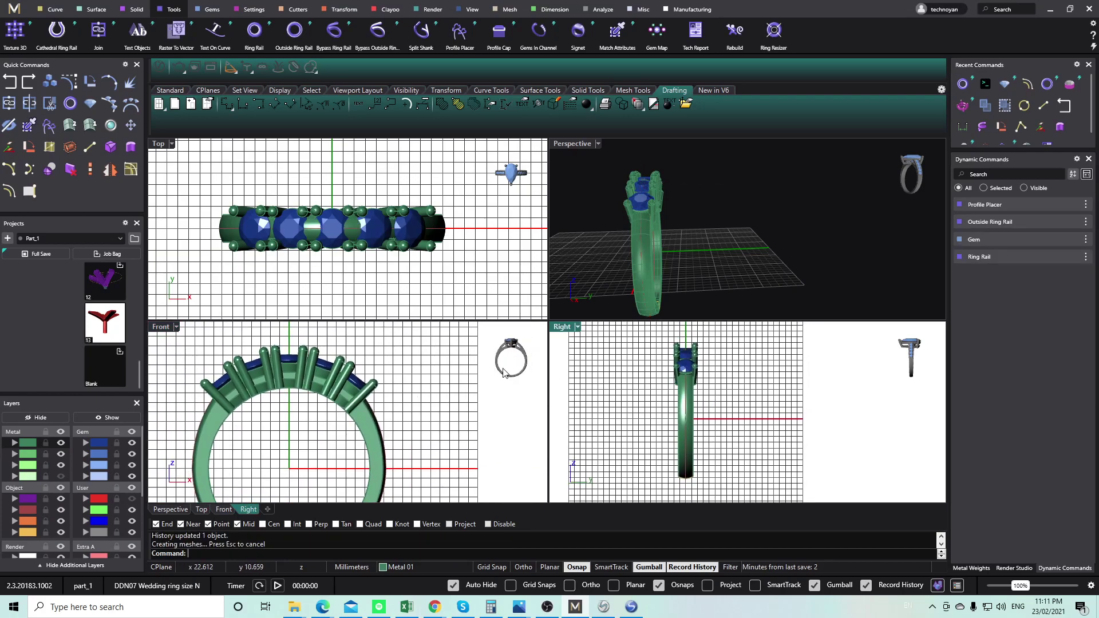
pyautogui.click(360, 463)
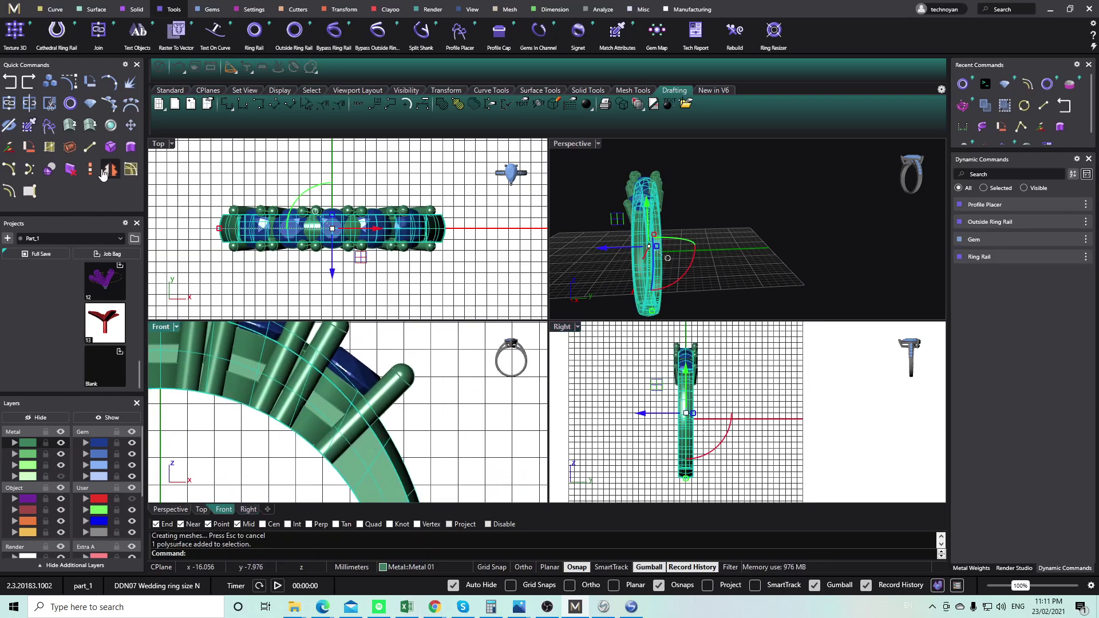
pyautogui.click(90, 146)
pyautogui.click(304, 471)
pyautogui.click(443, 349)
pyautogui.moveTo(430, 360); pyautogui.dragTo(423, 366)
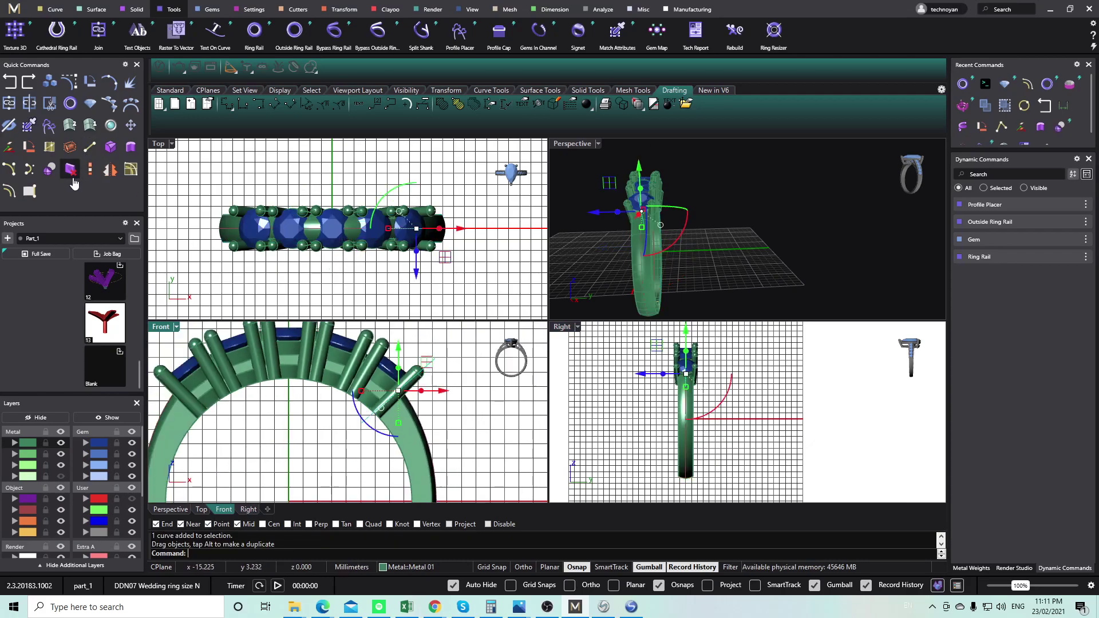
# Mirror the cutting line to the other side of the ring about the vertical axis through 0,0,0.
pyautogui.click(110, 170)
pyautogui.scroll(-5, 342, 411)
pyautogui.write('0,0,0')
pyautogui.press('Return')
pyautogui.moveTo(401, 421); pyautogui.dragTo(342, 416, button='right')
pyautogui.click(338, 410)
pyautogui.click(383, 442)
# Split the shank with the two cutting lines at the outermost claws, accepting the broken history.
pyautogui.click(432, 419)
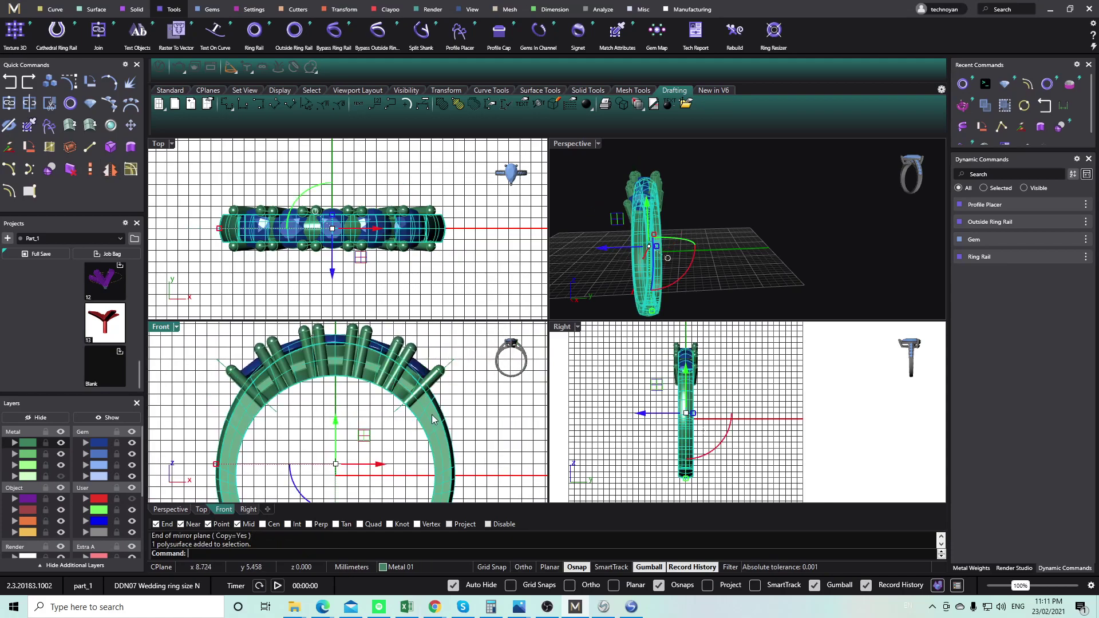
pyautogui.hotkey('ctrl', 'j')
pyautogui.hotkey('ctrl', 'shift', 's')
pyautogui.click(430, 418)
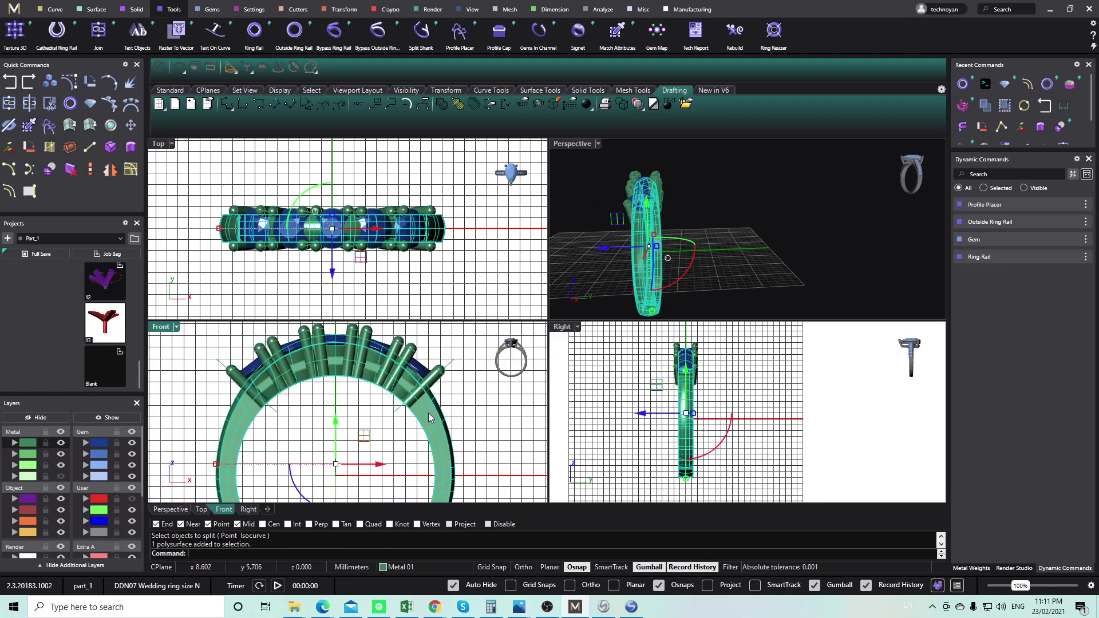
pyautogui.press('Return')
pyautogui.click(397, 412)
pyautogui.click(276, 412)
pyautogui.press('Return')
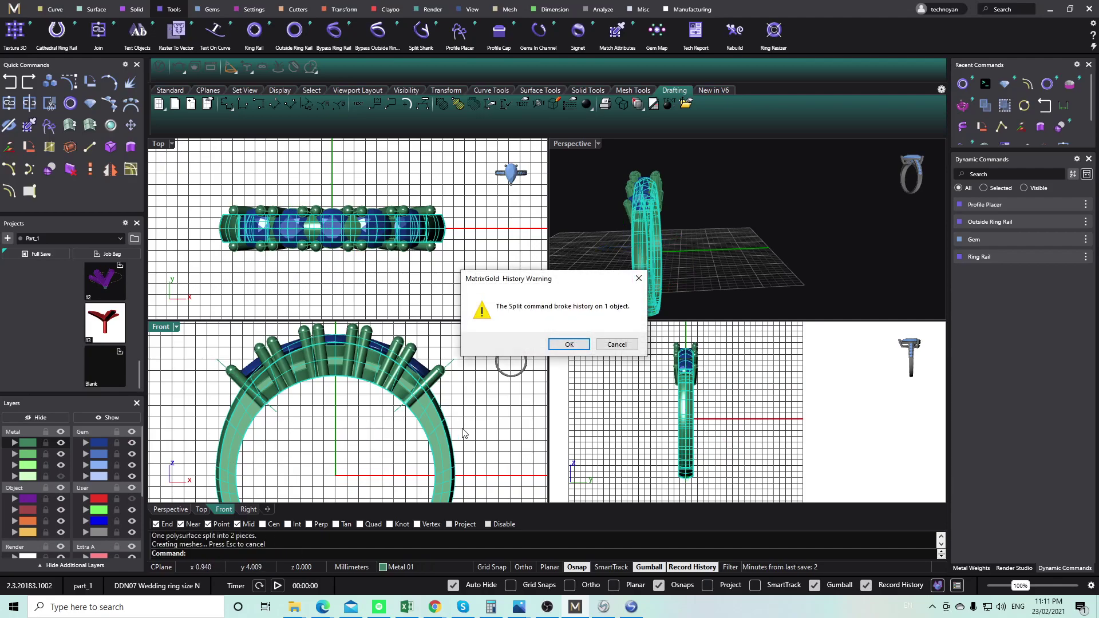
pyautogui.click(567, 346)
# Delete the upper shank piece behind the claws together with both cutting lines.
pyautogui.keyDown('ctrl'); pyautogui.click(444, 442); pyautogui.keyUp('ctrl')
pyautogui.press('Delete')
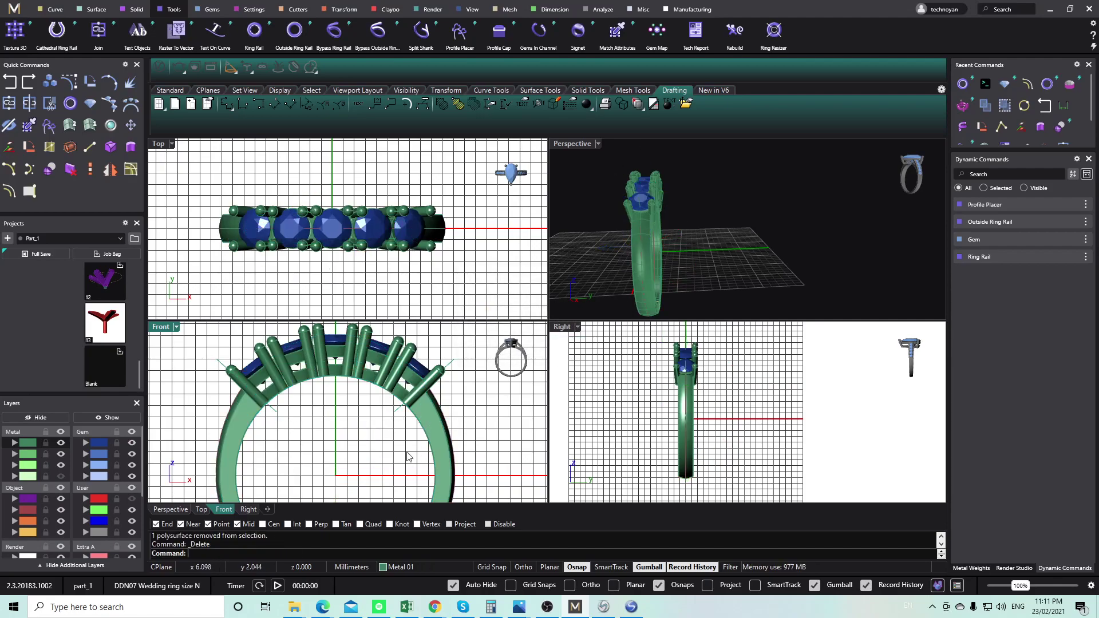
pyautogui.click(400, 407)
pyautogui.keyDown('shift'); pyautogui.click(274, 409); pyautogui.keyUp('shift')
pyautogui.press('Delete')
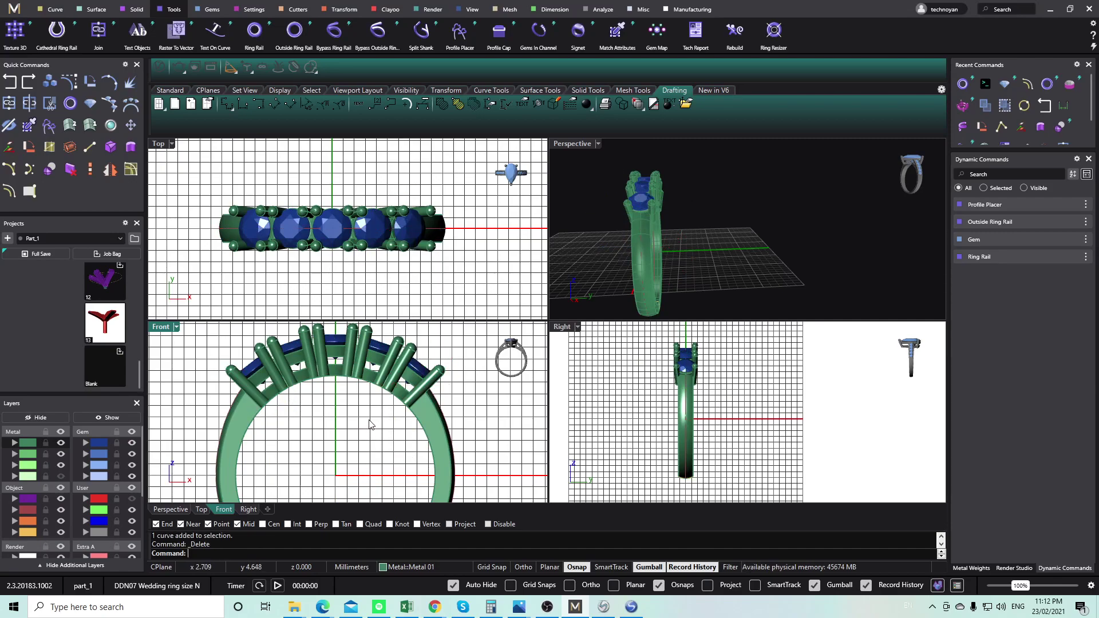
# Move the remaining shank sideways in the Top view, clear of the gem and claw setting.
pyautogui.click(431, 423)
pyautogui.moveTo(551, 290); pyautogui.dragTo(508, 192, button='right')
pyautogui.moveTo(332, 271); pyautogui.dragTo(333, 215)
pyautogui.click(503, 221)
# Cap both open ends of the cut shank to make it a closed solid.
pyautogui.moveTo(729, 199); pyautogui.dragTo(703, 207, button='right')
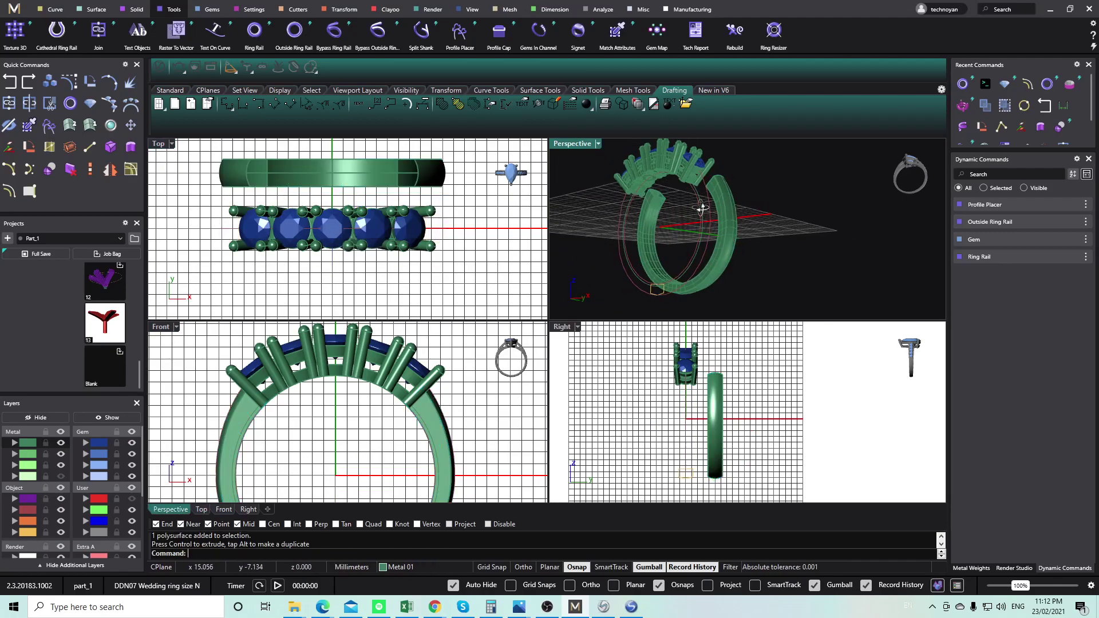
pyautogui.scroll(5, 702, 207)
pyautogui.click(667, 227)
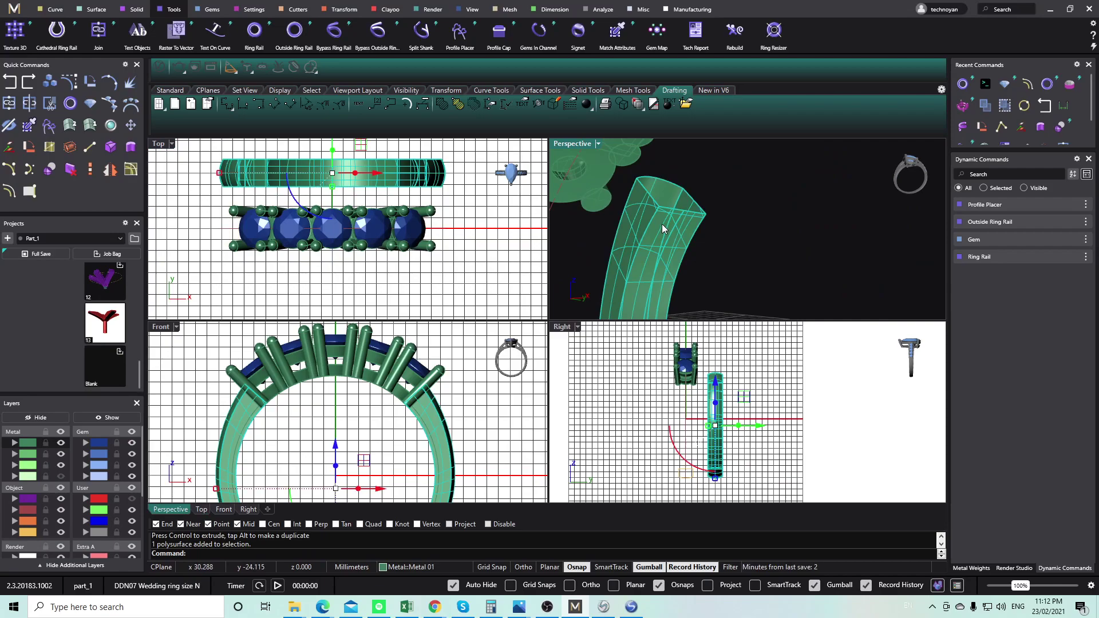
pyautogui.press('Return')
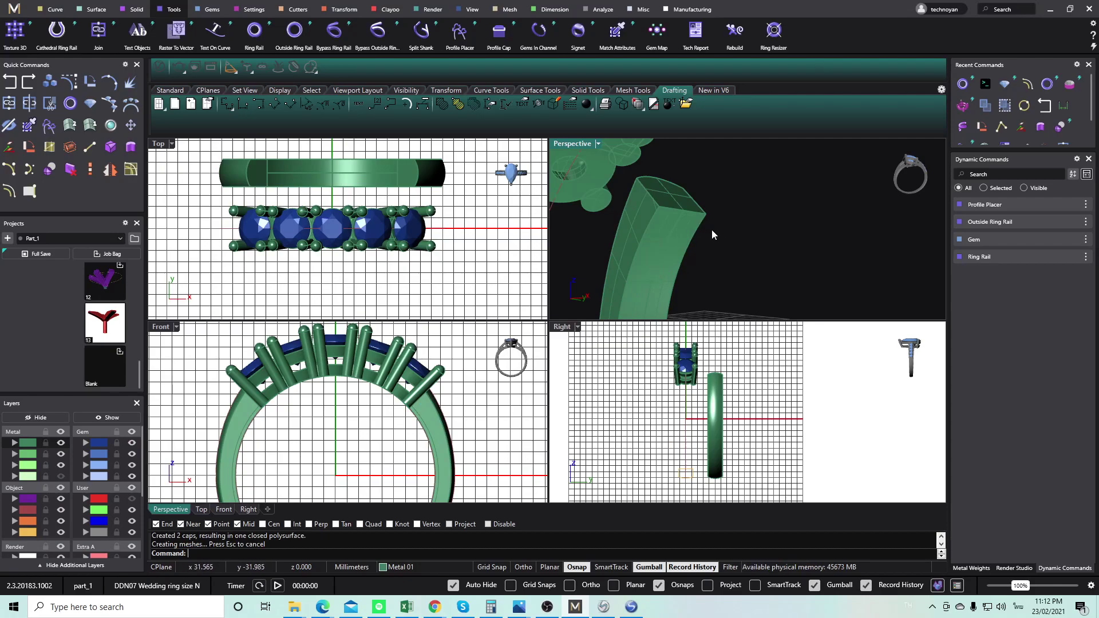
# Inspect the capped end of the shank in the Perspective view and undo the cap.
pyautogui.moveTo(716, 231); pyautogui.dragTo(681, 239, button='right')
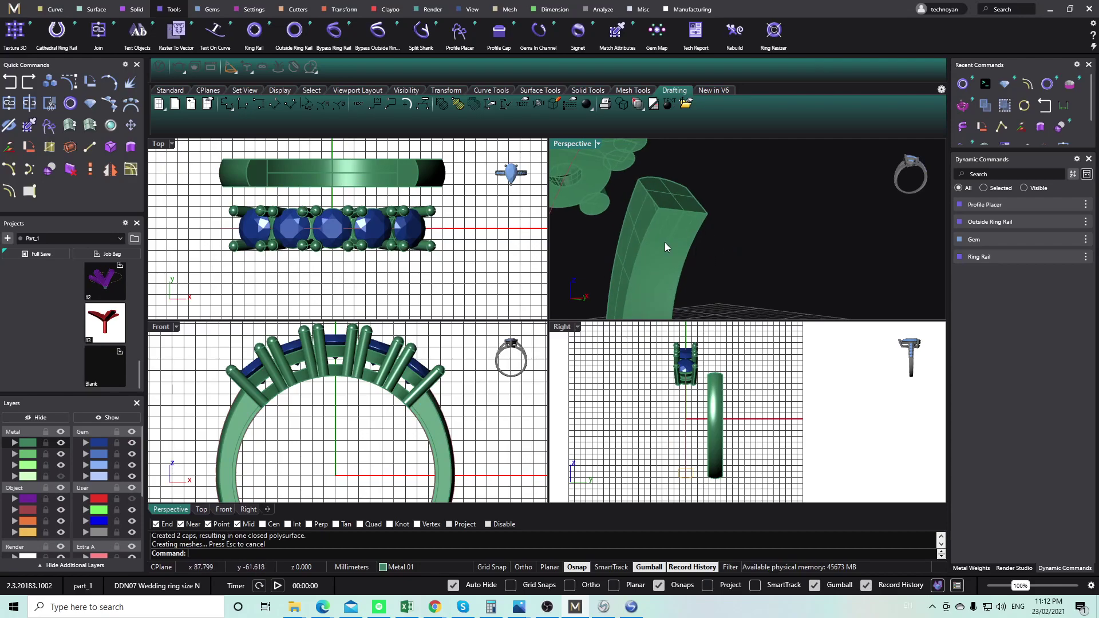
pyautogui.click(662, 242)
pyautogui.click(741, 242)
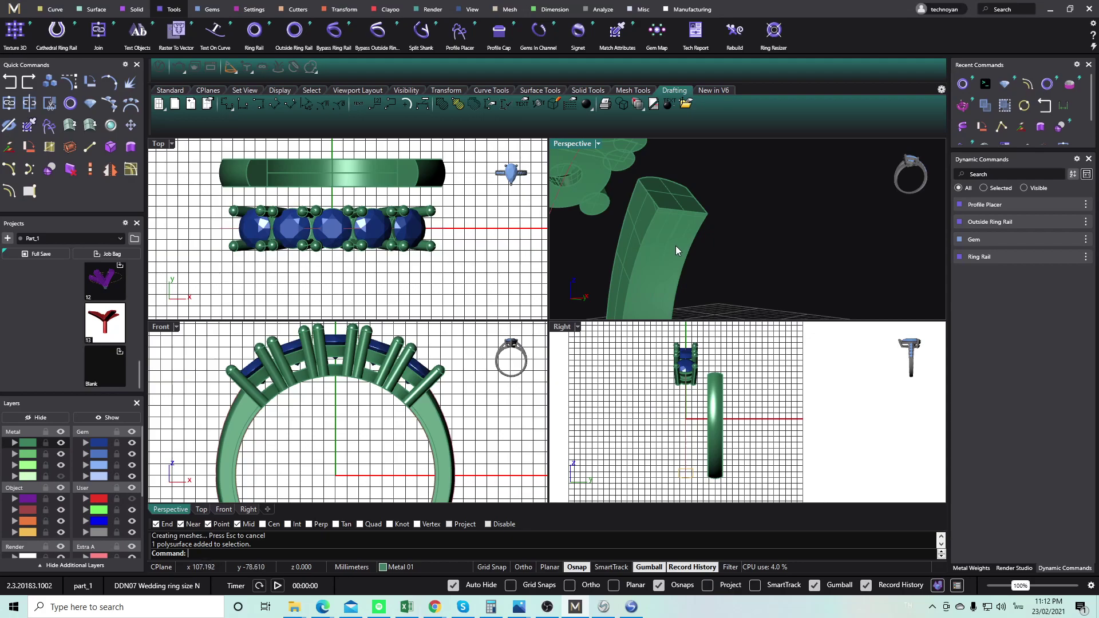
pyautogui.scroll(-5, 331, 284)
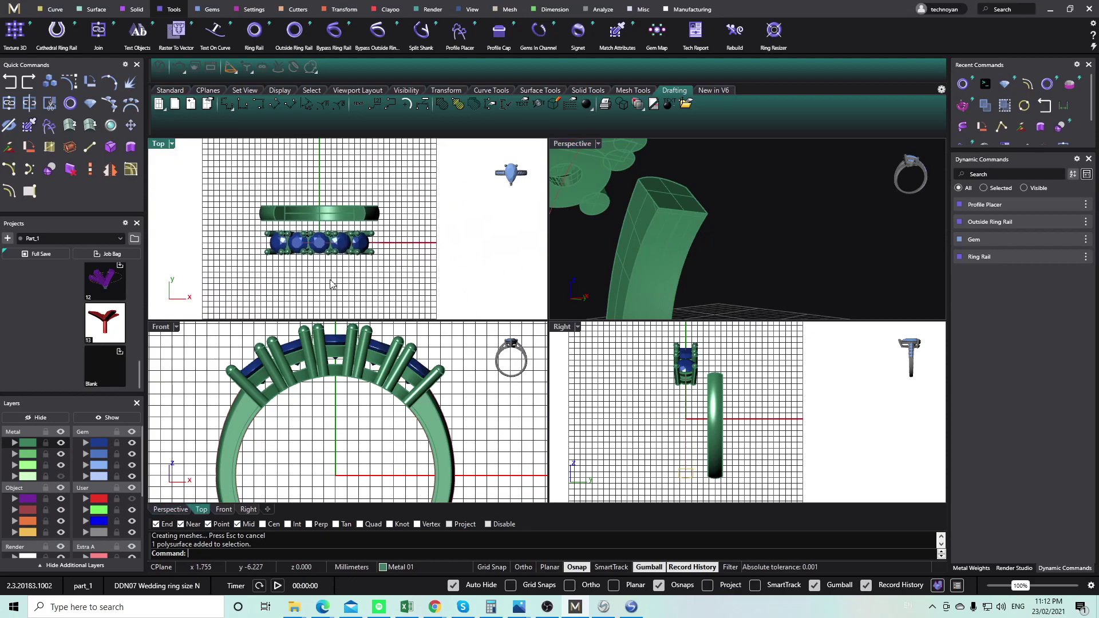
pyautogui.hotkey('ctrl', 'z')
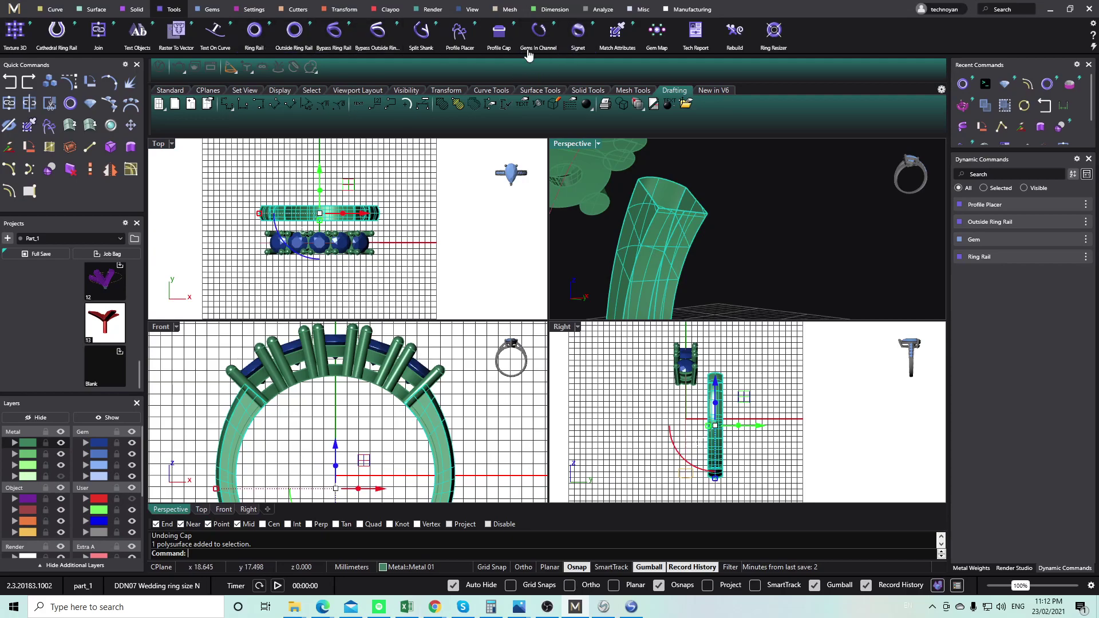
# Close the shank's two open ends again using the Cap Planar tool.
pyautogui.click(134, 10)
pyautogui.scroll(-4, 773, 37)
pyautogui.scroll(-3, 811, 34)
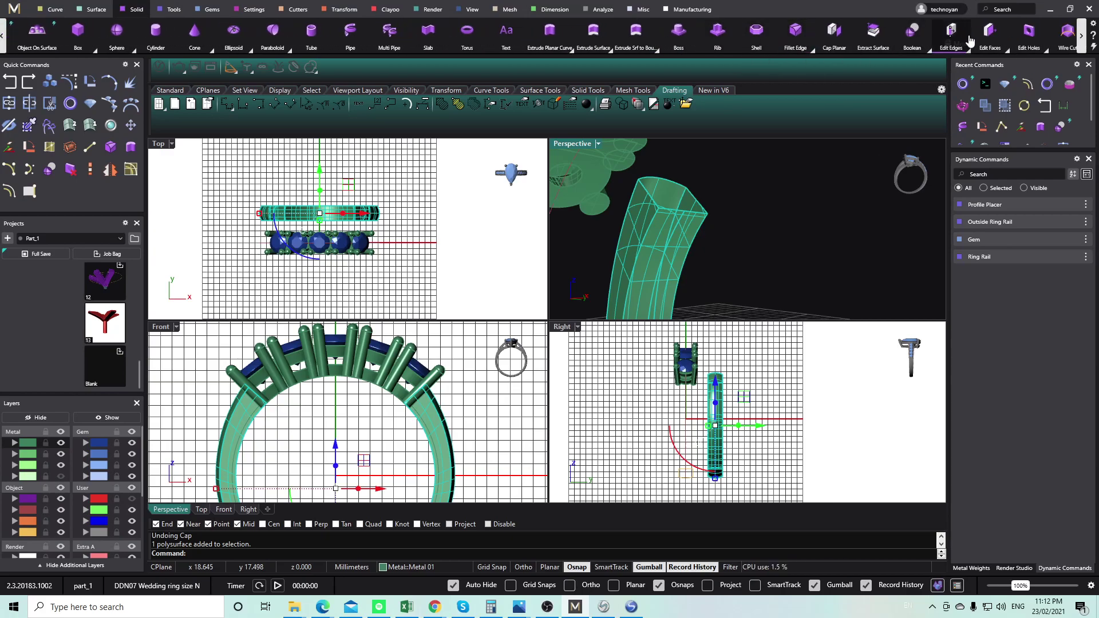
pyautogui.click(1006, 52)
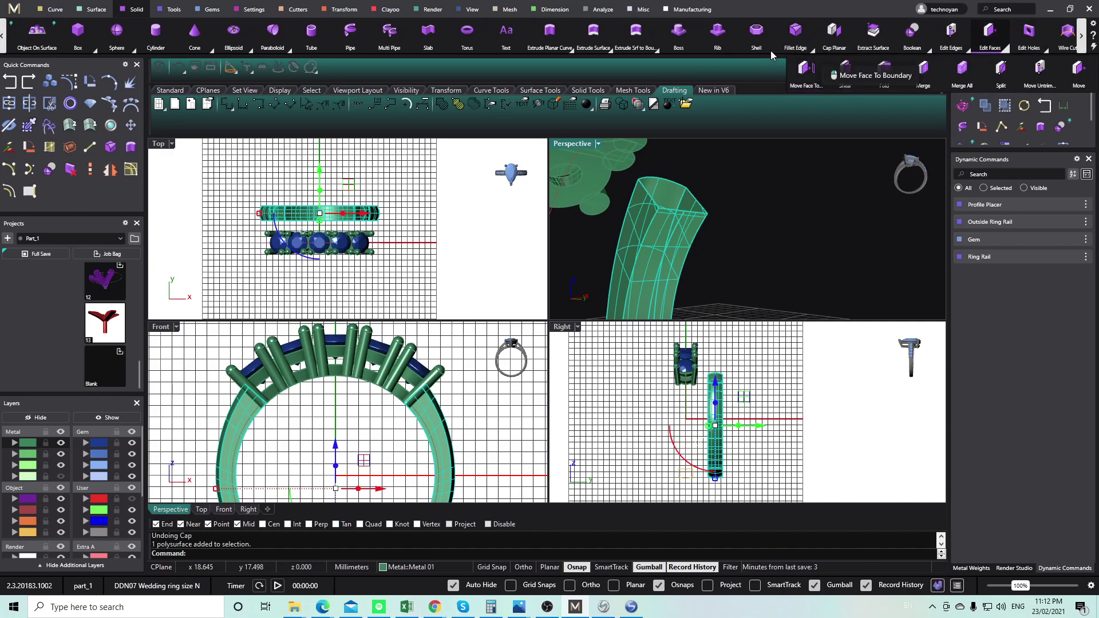
pyautogui.scroll(3, 802, 34)
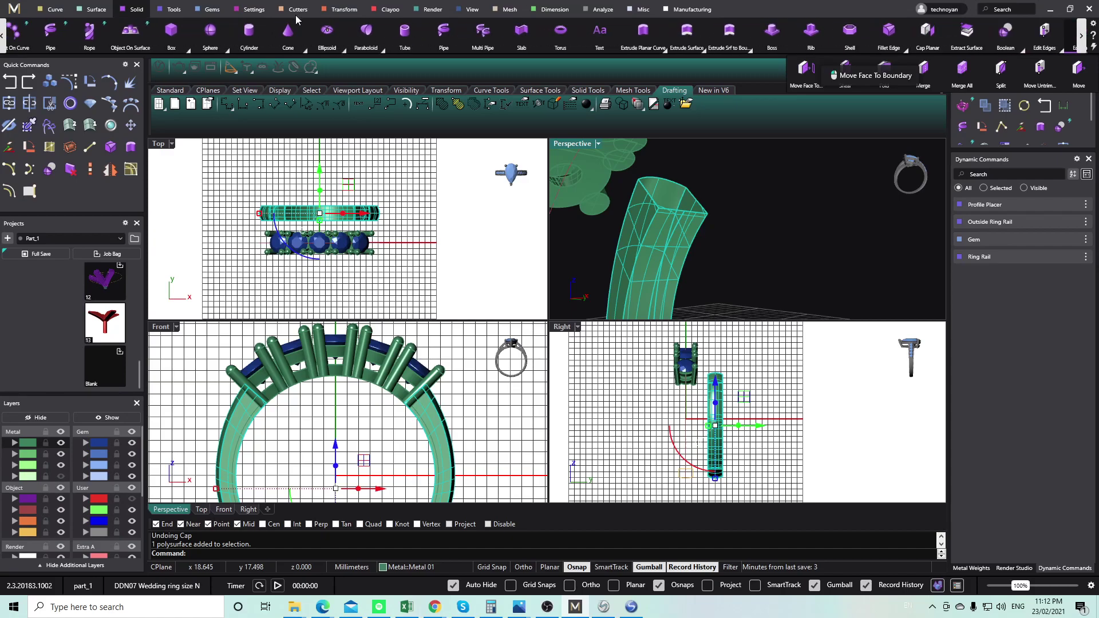
pyautogui.scroll(2, 212, 34)
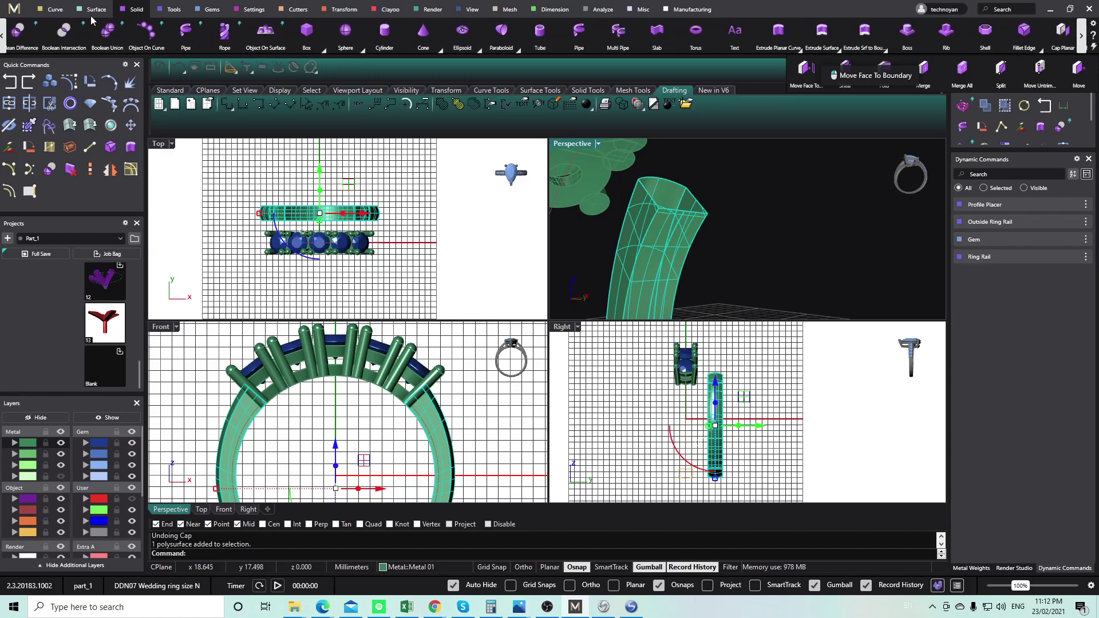
pyautogui.scroll(-4, 71, 37)
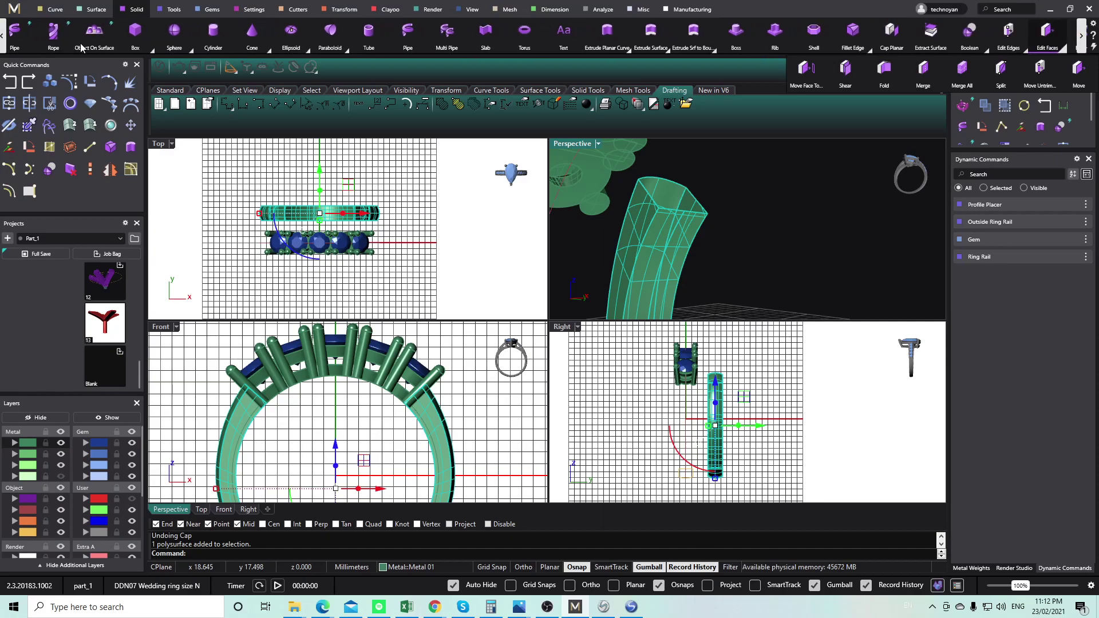
pyautogui.scroll(-1, 80, 40)
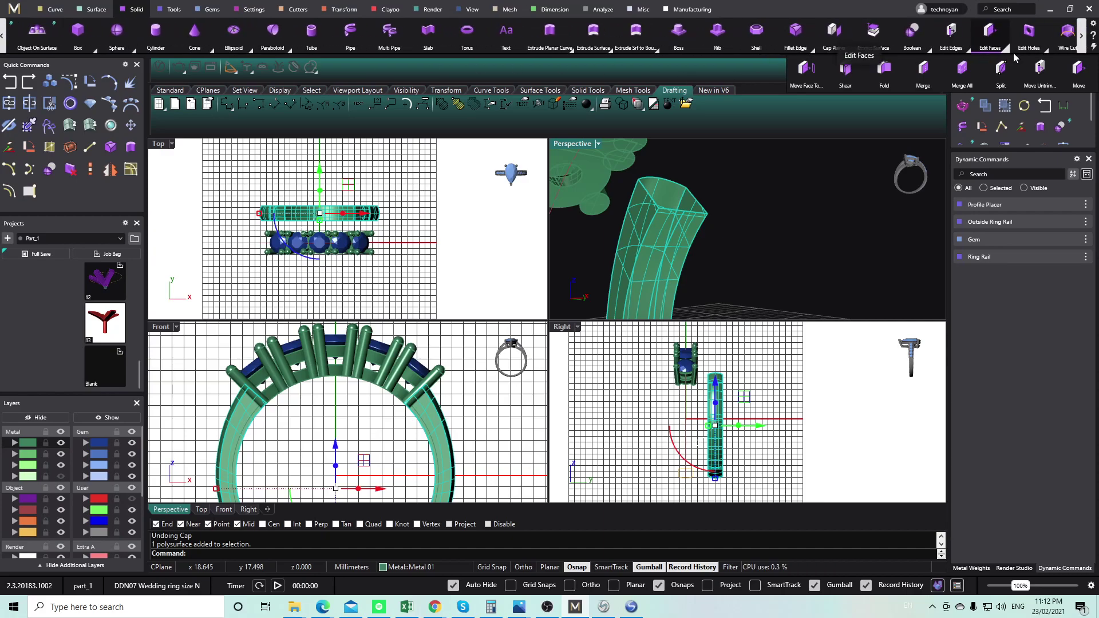
pyautogui.moveTo(1049, 54)
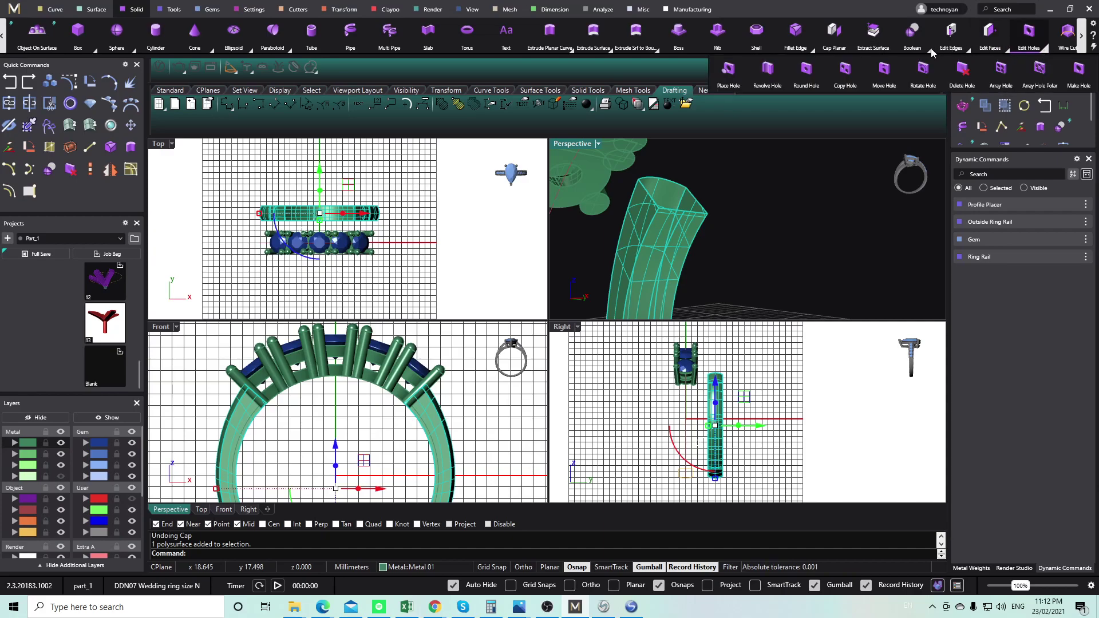
pyautogui.click(833, 32)
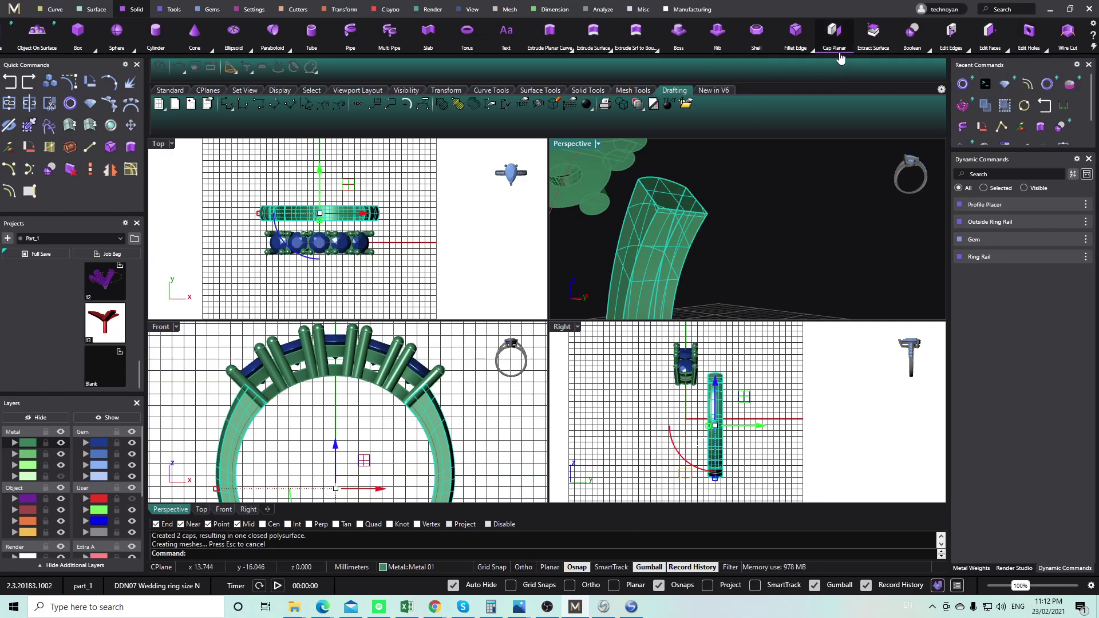
pyautogui.click(691, 192)
pyautogui.click(390, 252)
pyautogui.moveTo(396, 260); pyautogui.dragTo(393, 256, button='right')
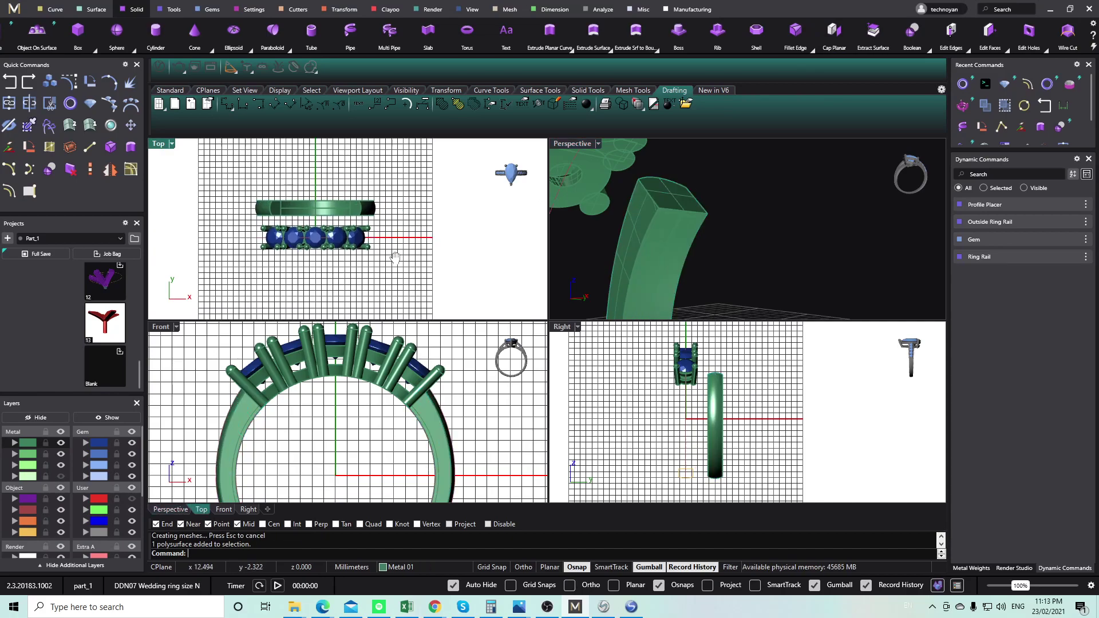
# Undo the cap and the shank's sideways move, and cap both open ends with the shank in its original position.
pyautogui.hotkey('ctrl', 'z')
pyautogui.click(408, 222)
pyautogui.hotkey('ctrl', 'z')
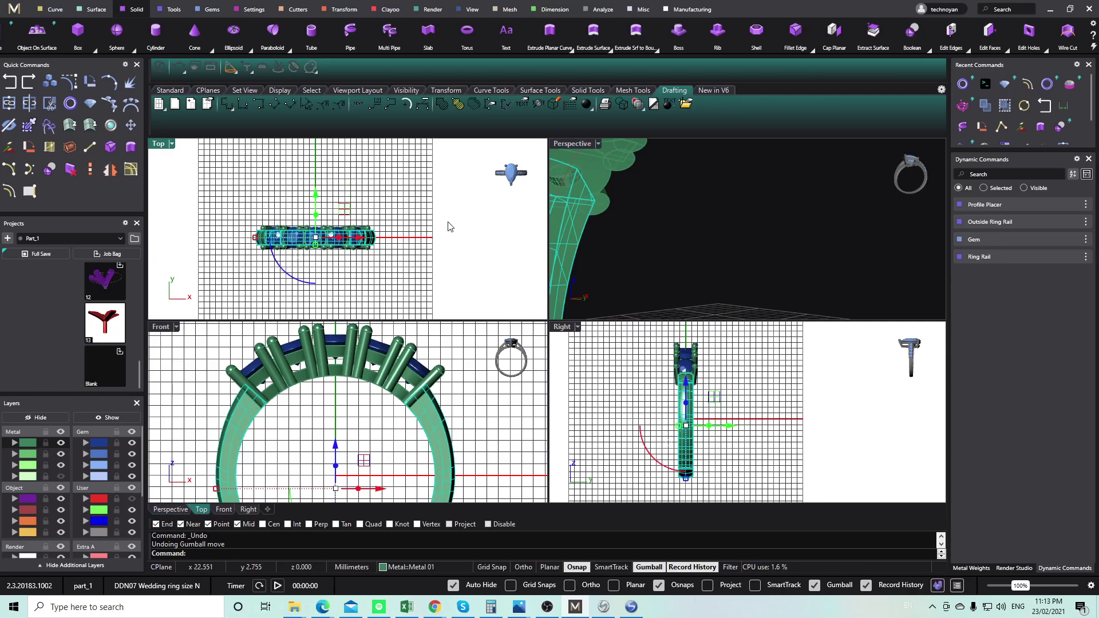
pyautogui.press('Return')
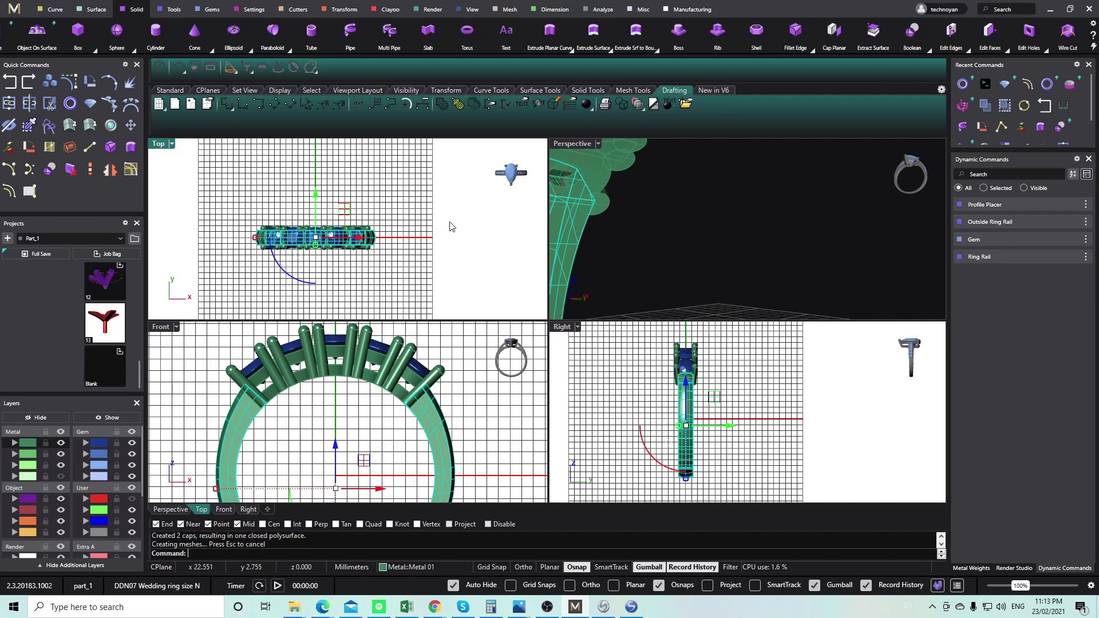
# Select all objects on the Metal 01 layer and group them.
pyautogui.click(489, 360)
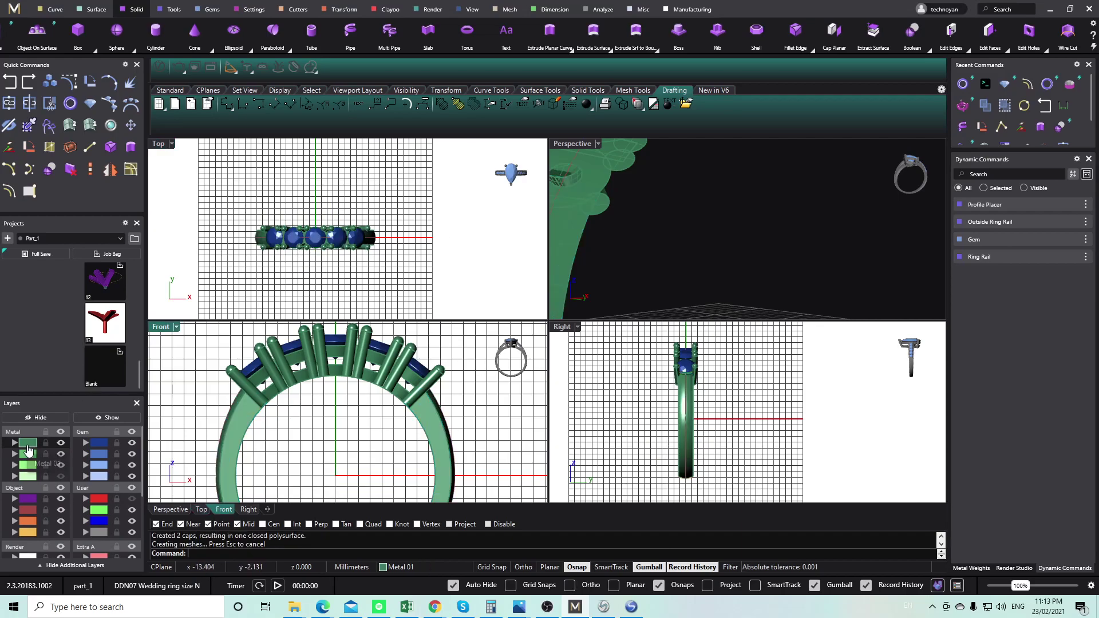
pyautogui.scroll(-2, 285, 397)
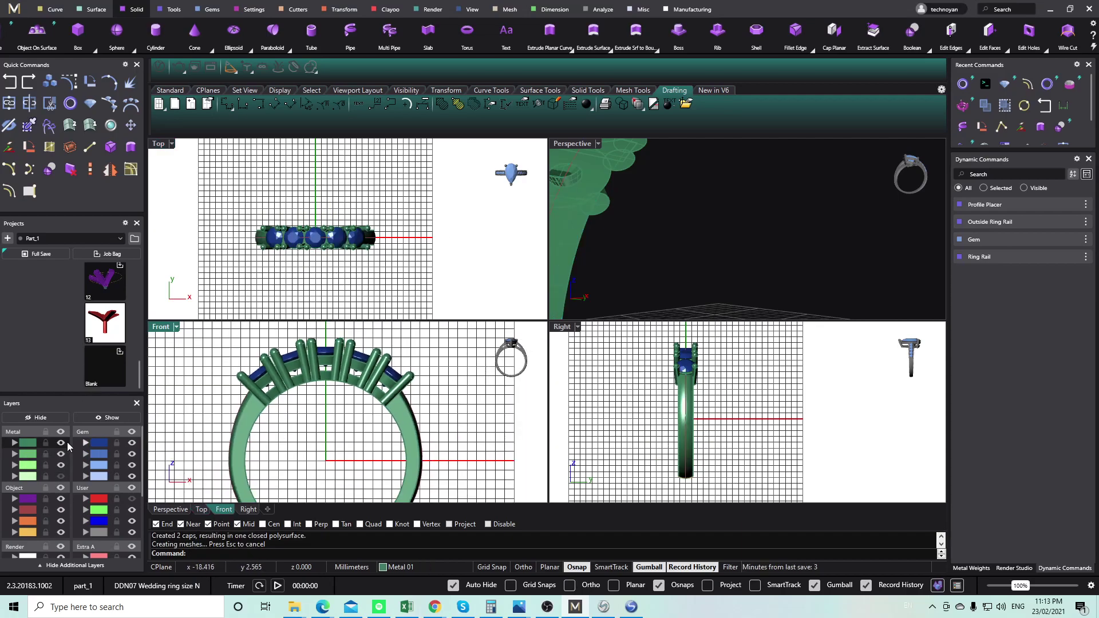
pyautogui.click(31, 446)
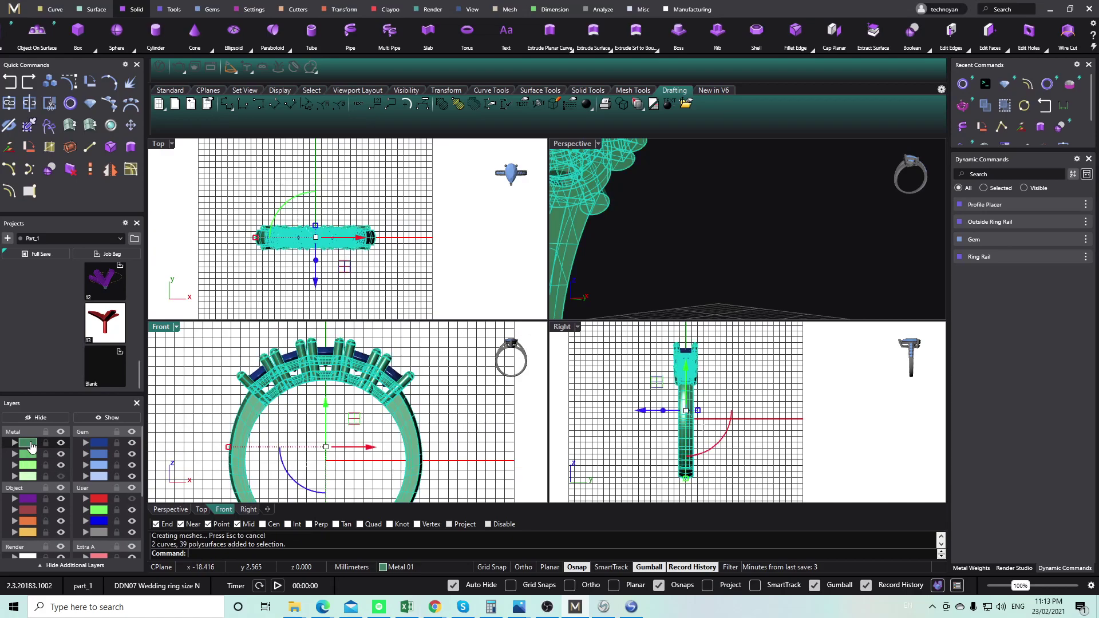
pyautogui.scroll(-3, 287, 420)
pyautogui.hotkey('ctrl', 'g')
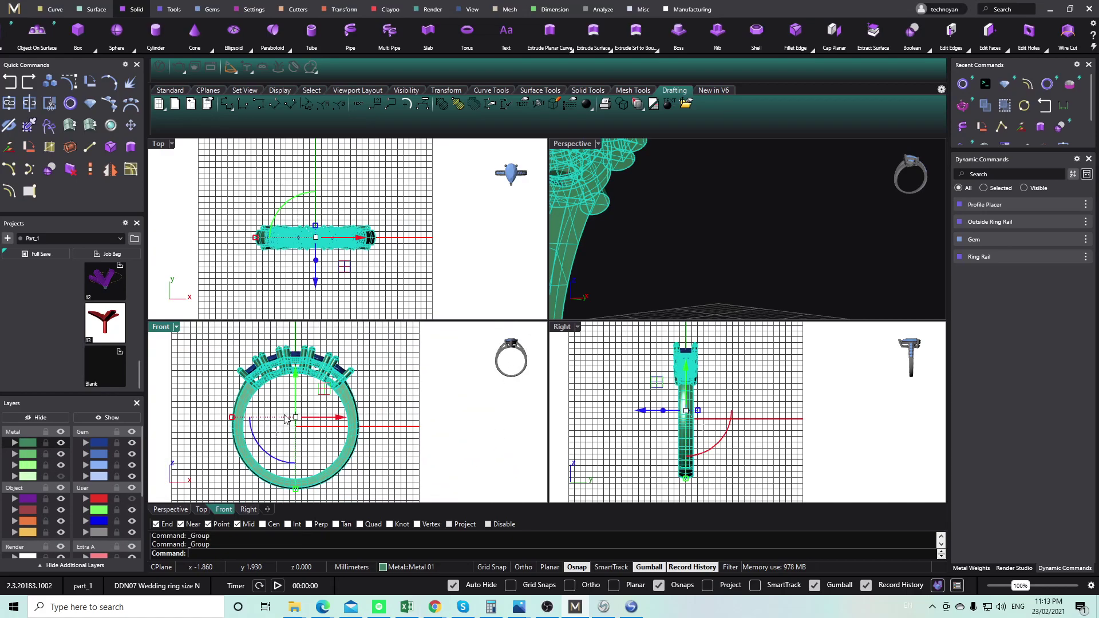
pyautogui.click(368, 392)
pyautogui.scroll(4, 369, 386)
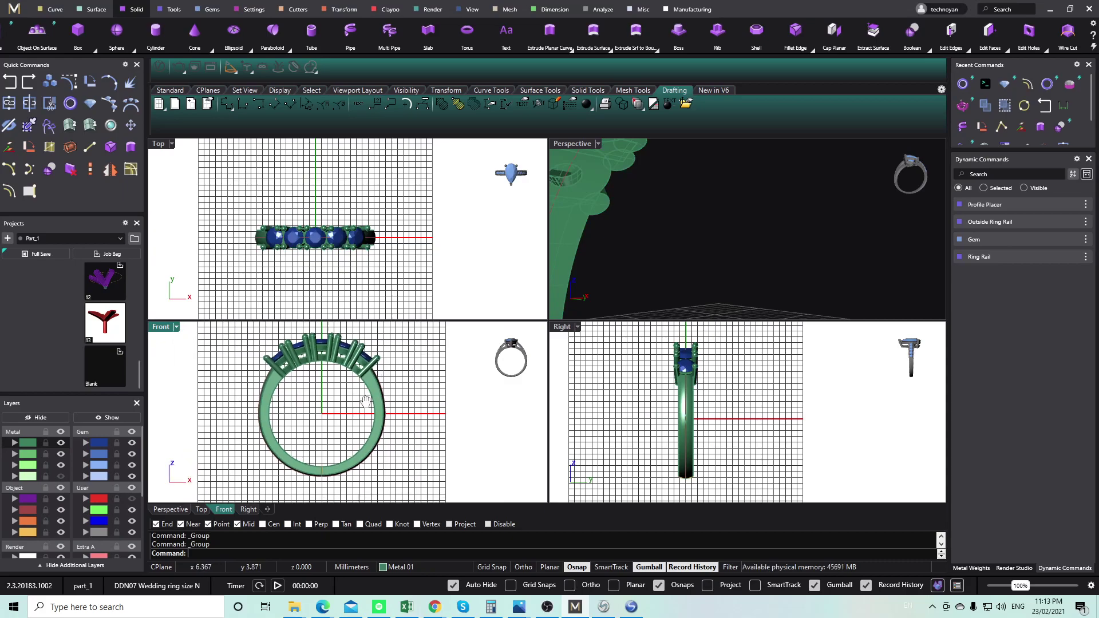
# Check how the grouped metal parts select in the Front view and examine the ring from the Top and Perspective views.
pyautogui.click(371, 379)
pyautogui.scroll(-10, 368, 376)
pyautogui.click(369, 361)
pyautogui.scroll(12, 339, 354)
pyautogui.click(346, 380)
pyautogui.click(447, 344)
pyautogui.click(424, 370)
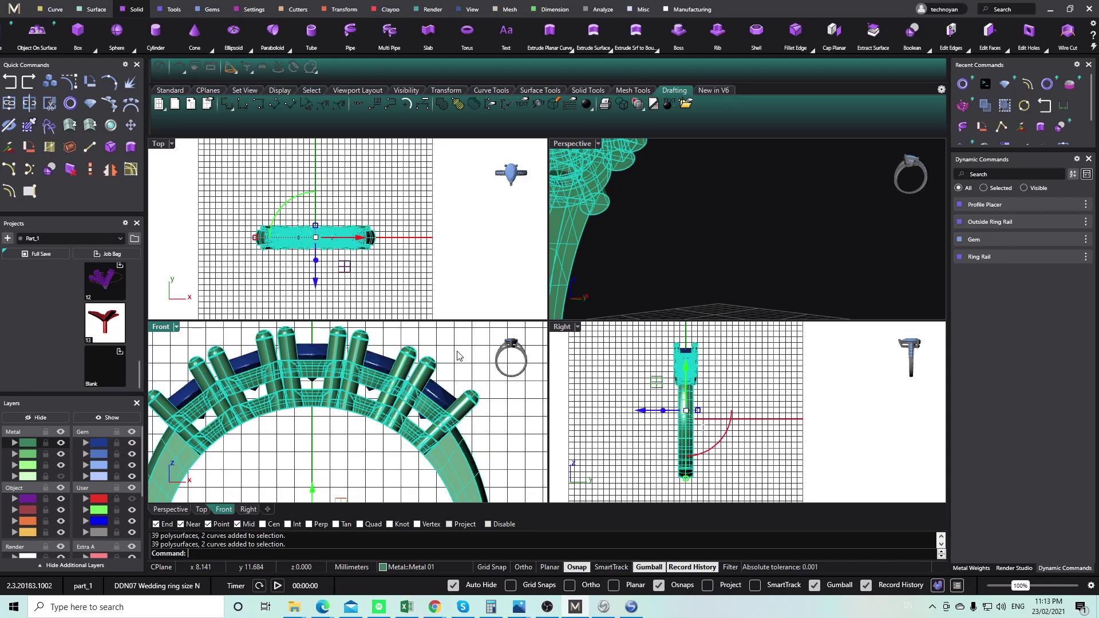
pyautogui.scroll(-6, 371, 374)
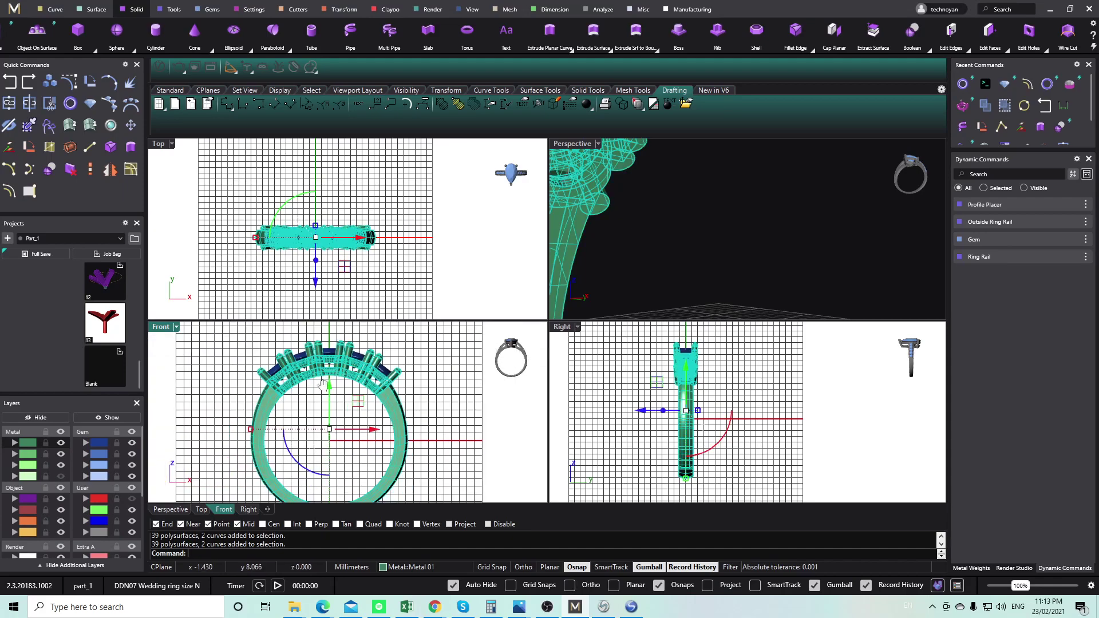
pyautogui.click(392, 295)
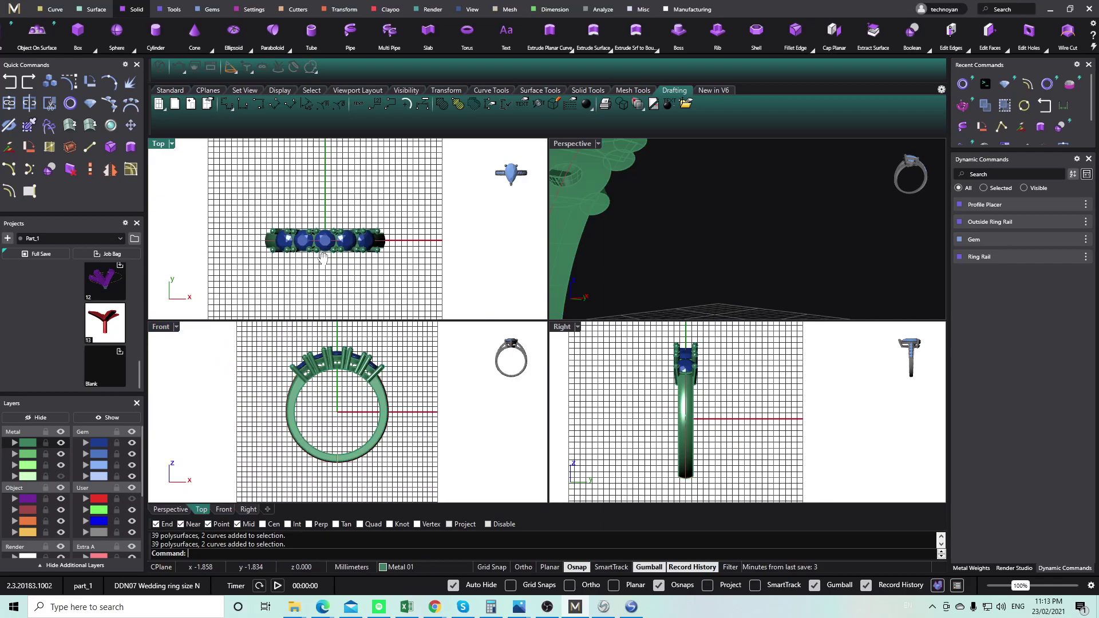
pyautogui.scroll(4, 345, 250)
pyautogui.scroll(-2, 362, 276)
pyautogui.moveTo(649, 266); pyautogui.dragTo(629, 197, button='right')
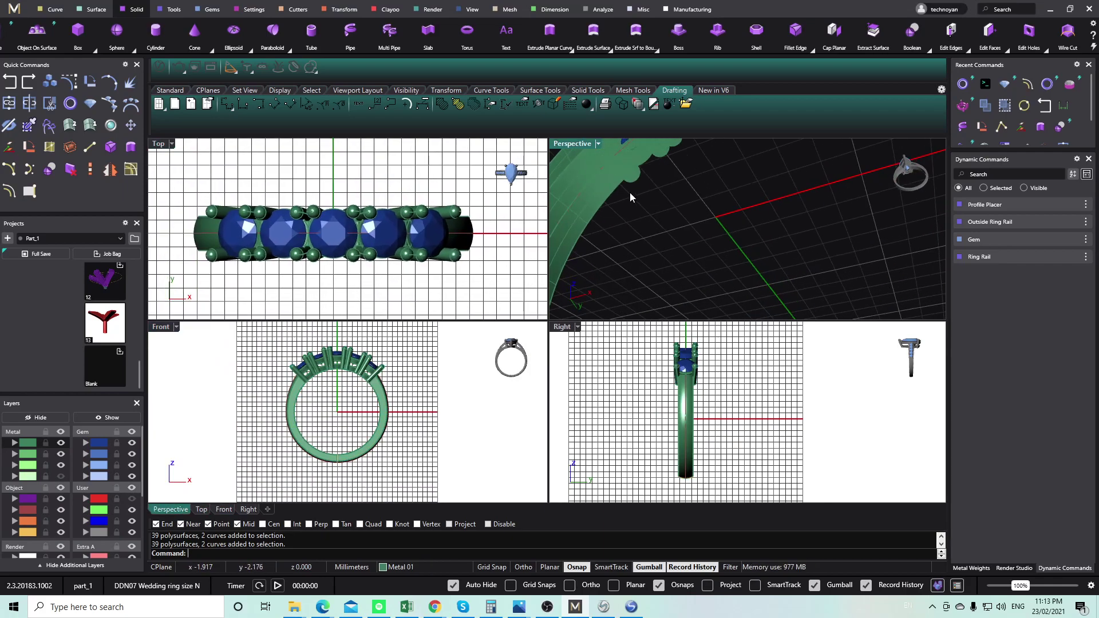
# Ungroup the ring's metal parts, removing both group levels.
pyautogui.click(371, 381)
pyautogui.click(375, 377)
pyautogui.click(385, 368)
pyautogui.hotkey('ctrl', 'shift', 'g')
pyautogui.hotkey('ctrl', 'shift', 'g')
pyautogui.click(417, 370)
# Move only the capped shank sideways in the Top view, clear of the gem and claw setting, undoing any stray drag.
pyautogui.scroll(6, 386, 384)
pyautogui.click(370, 393)
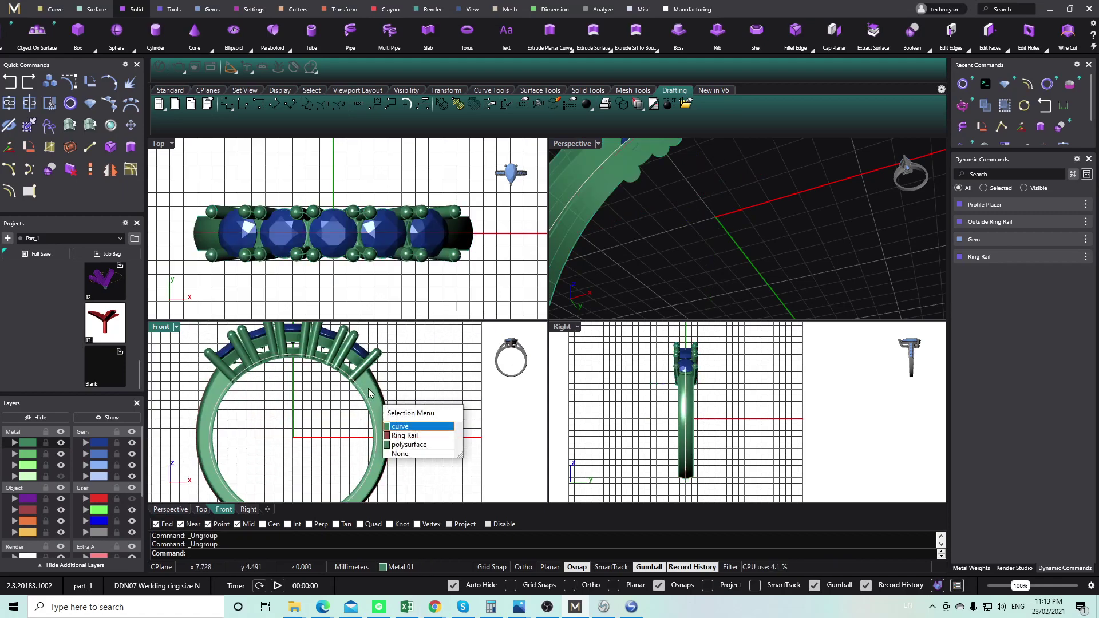
pyautogui.click(369, 390)
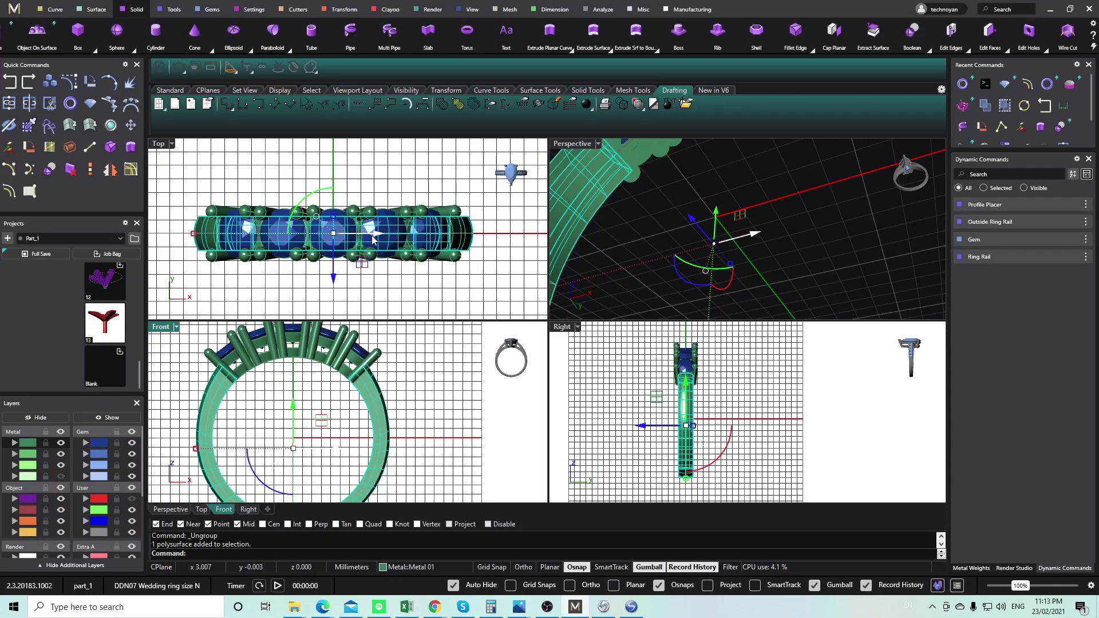
pyautogui.moveTo(378, 236); pyautogui.dragTo(400, 176)
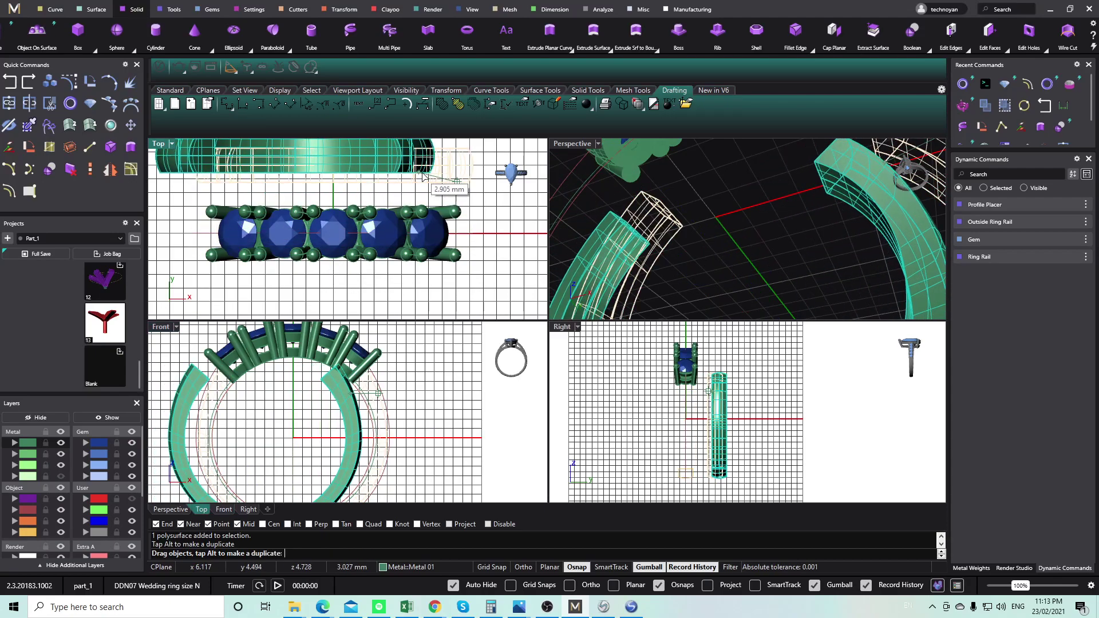
pyautogui.scroll(-3, 443, 193)
pyautogui.moveTo(419, 172); pyautogui.dragTo(468, 173)
pyautogui.hotkey('ctrl', 'z')
pyautogui.click(476, 277)
pyautogui.hotkey('ctrl', 'z')
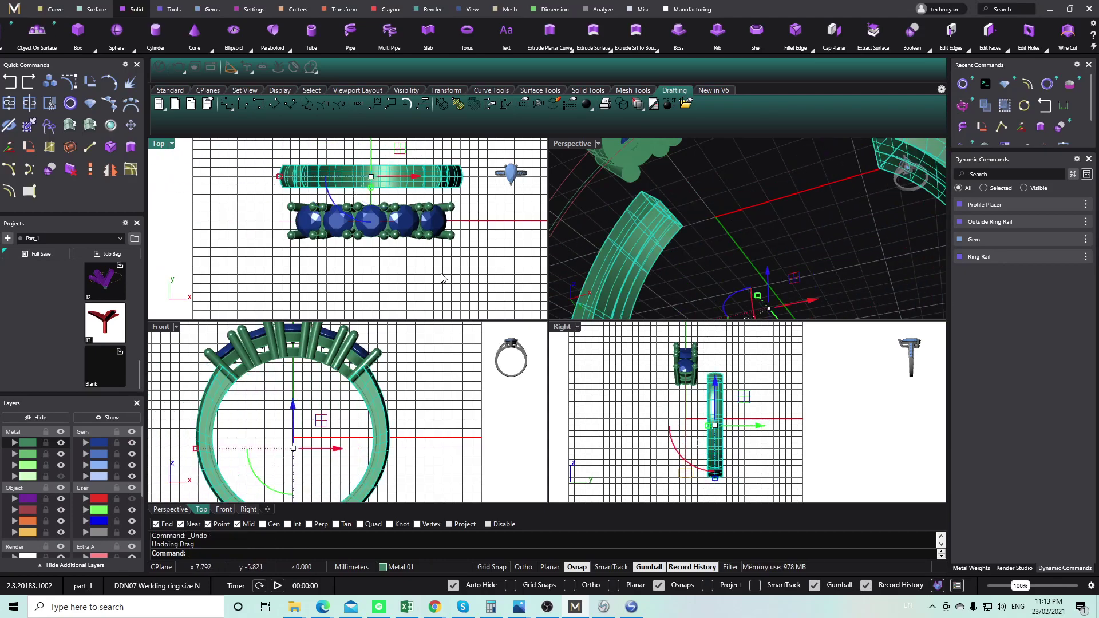
pyautogui.click(400, 362)
pyautogui.moveTo(373, 382); pyautogui.dragTo(387, 382, button='right')
pyautogui.moveTo(338, 348); pyautogui.dragTo(331, 395, button='right')
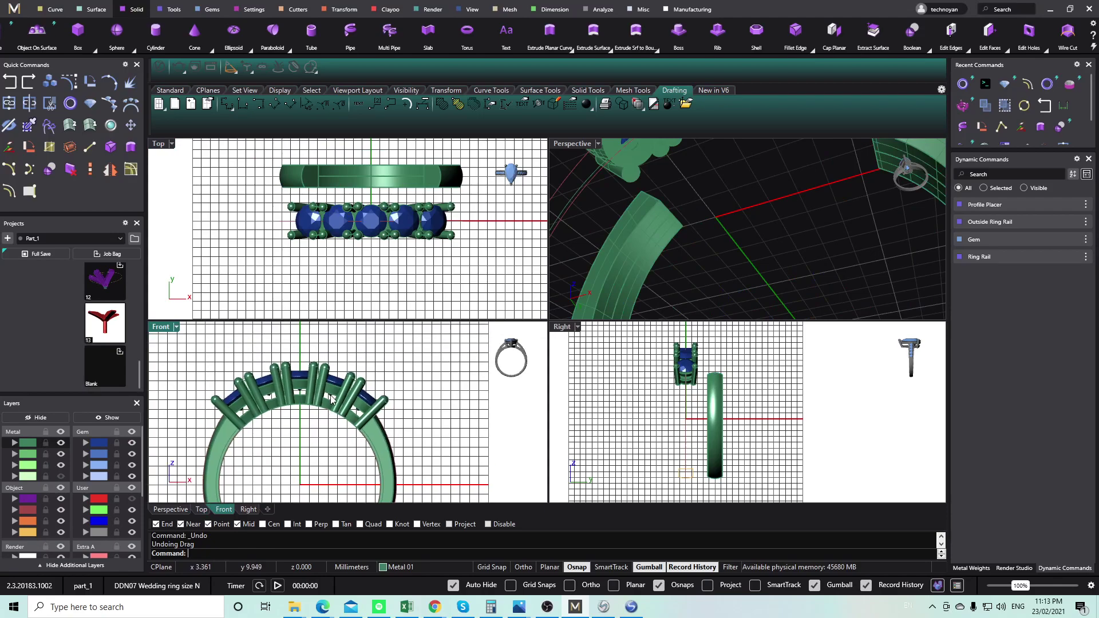
pyautogui.moveTo(193, 363); pyautogui.dragTo(443, 495)
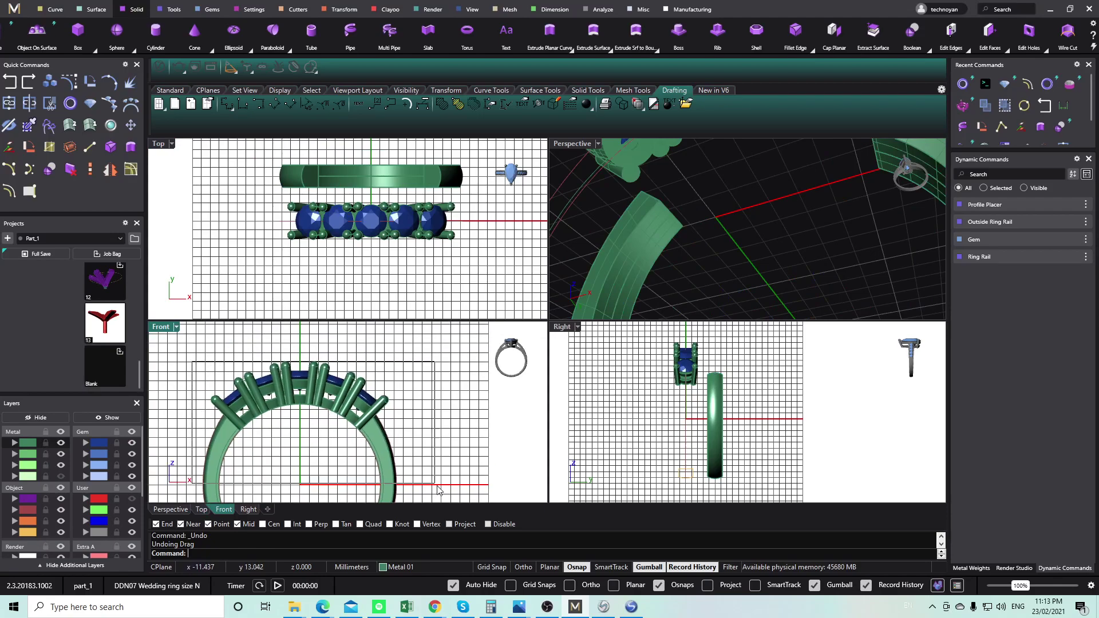
pyautogui.keyDown('ctrl'); pyautogui.click(384, 410); pyautogui.keyUp('ctrl')
pyautogui.scroll(1, 378, 401)
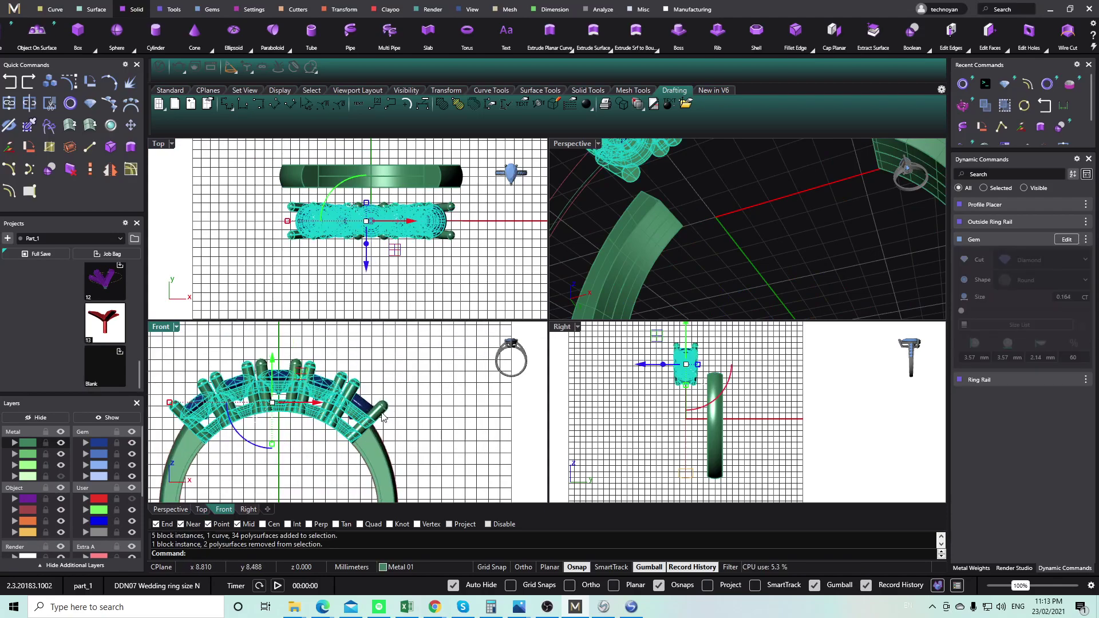
pyautogui.scroll(5, 383, 415)
pyautogui.scroll(-6, 359, 428)
pyautogui.press('Escape')
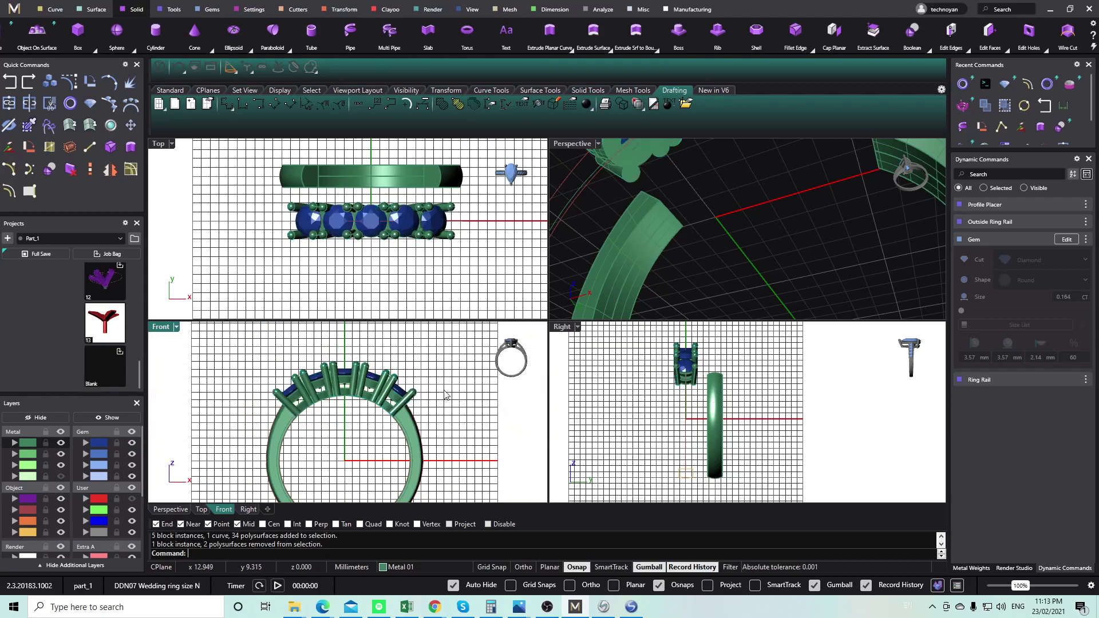
# Group all objects on the Metal 01 layer and undo that grouping.
pyautogui.rightClick(30, 447)
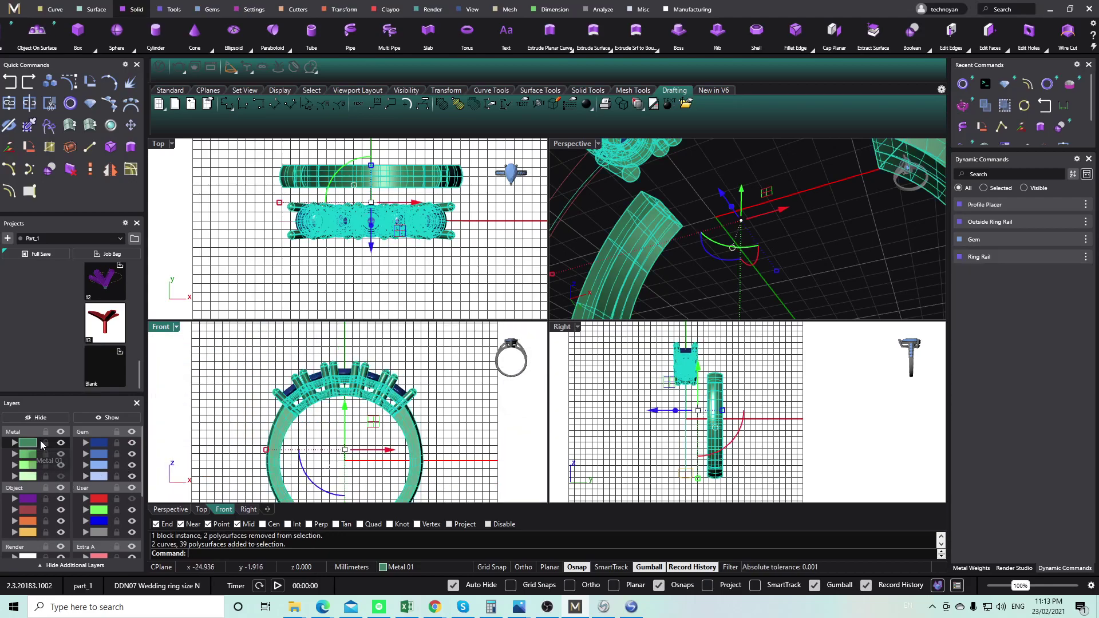
pyautogui.moveTo(361, 423); pyautogui.dragTo(334, 405, button='right')
pyautogui.scroll(-6, 334, 405)
pyautogui.hotkey('ctrl', 'g')
pyautogui.click(433, 361)
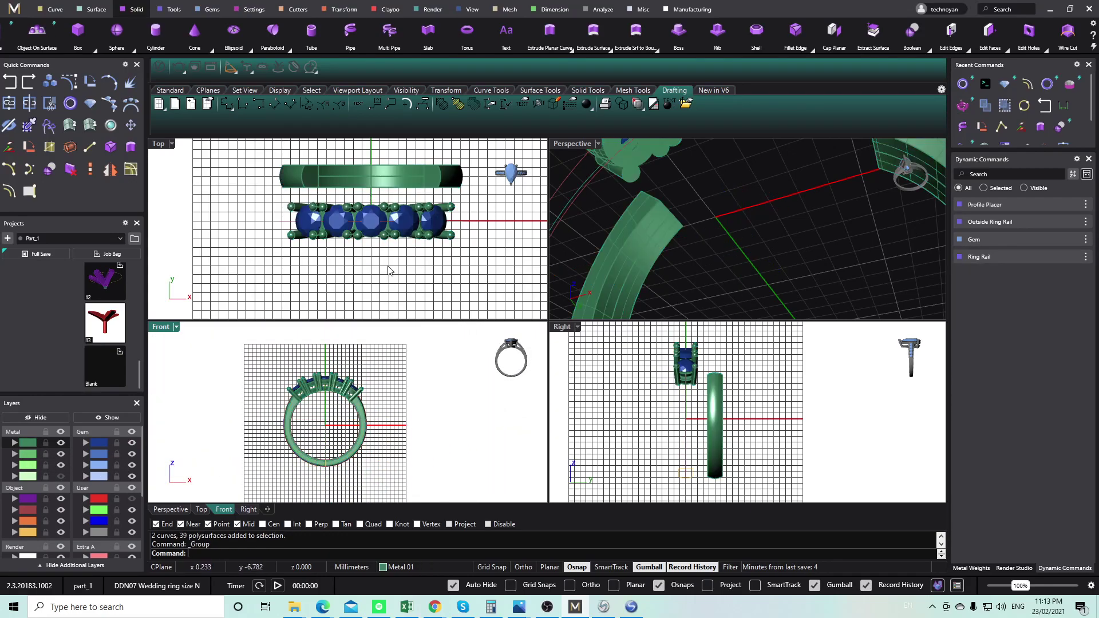
pyautogui.click(410, 287)
pyautogui.hotkey('ctrl', 'z')
pyautogui.moveTo(425, 262); pyautogui.dragTo(411, 276, button='right')
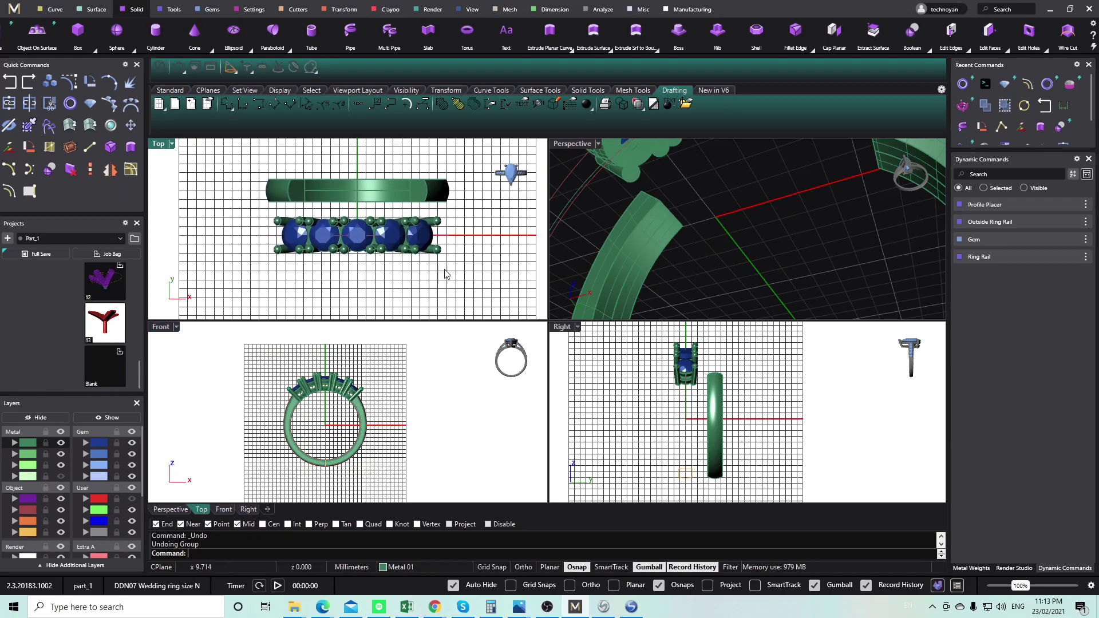
# Undo the shank's sideways move and group all objects on the Metal 01 layer.
pyautogui.moveTo(641, 241); pyautogui.dragTo(609, 254, button='right')
pyautogui.hotkey('ctrl', 'z')
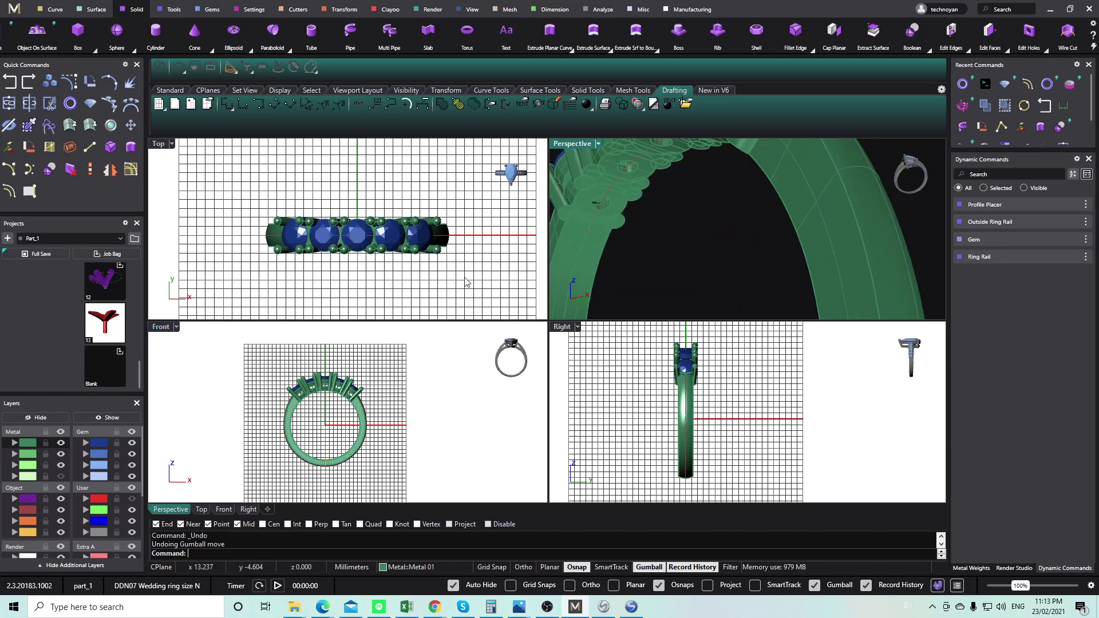
pyautogui.click(15, 443)
pyautogui.moveTo(322, 438); pyautogui.dragTo(335, 392, button='right')
pyautogui.hotkey('ctrl', 'g')
pyautogui.hotkey('ctrl', 'g')
pyautogui.click(444, 403)
# Enlarge the Perspective view to fill the workspace and examine the whole ring from different angles.
pyautogui.scroll(4, 348, 373)
pyautogui.scroll(-7, 660, 231)
pyautogui.moveTo(657, 232); pyautogui.dragTo(586, 164, button='right')
pyautogui.doubleClick(574, 144)
pyautogui.scroll(-7, 500, 243)
pyautogui.moveTo(500, 244); pyautogui.dragTo(442, 278, button='right')
pyautogui.scroll(6, 509, 256)
pyautogui.scroll(2, 490, 294)
pyautogui.scroll(-5, 485, 286)
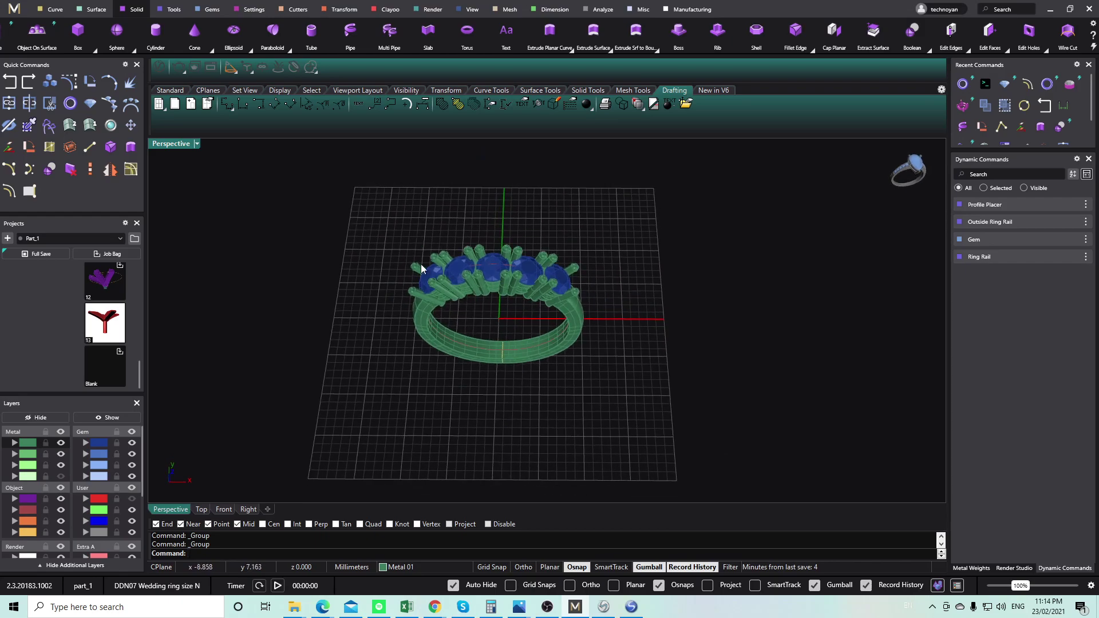
# Apply a White Gold render material to the grouped metal of the ring.
pyautogui.scroll(2, 466, 245)
pyautogui.click(548, 388)
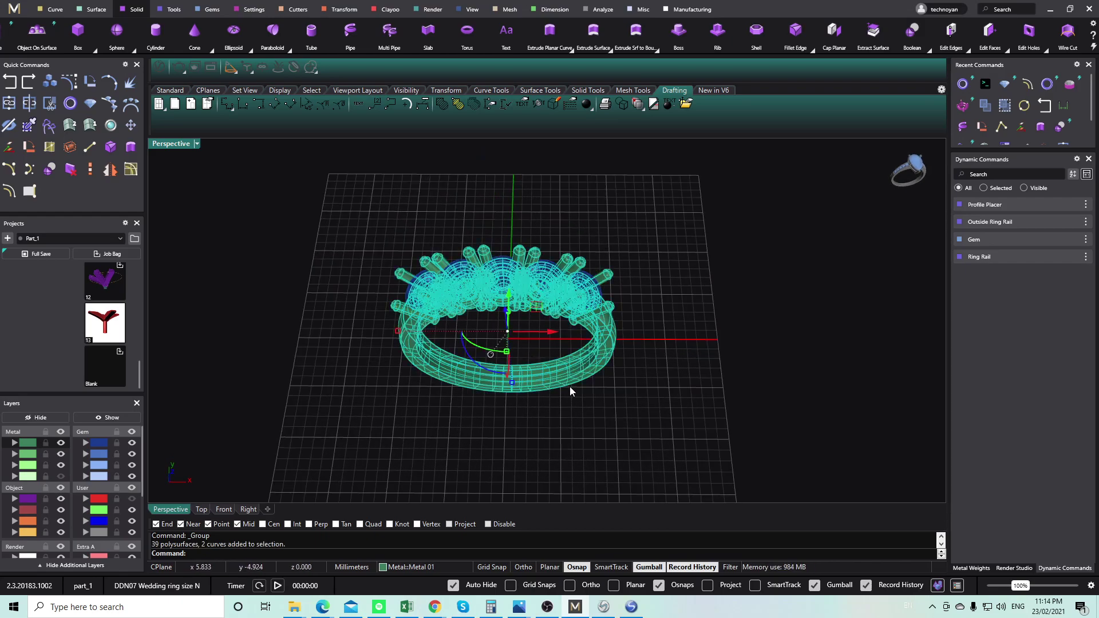
pyautogui.click(1013, 568)
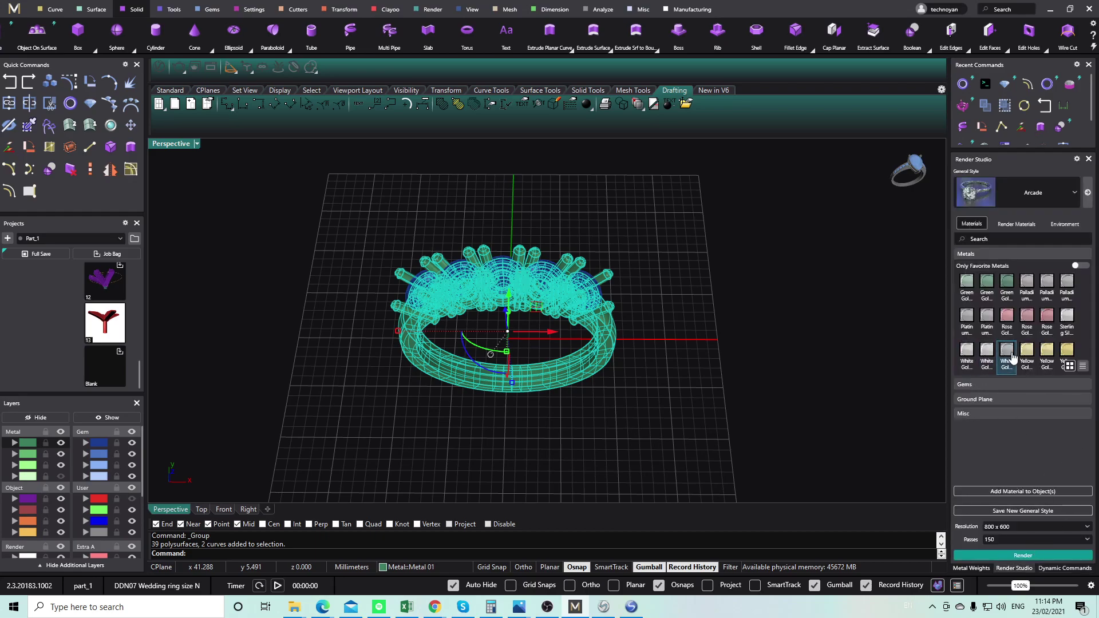
pyautogui.click(1024, 491)
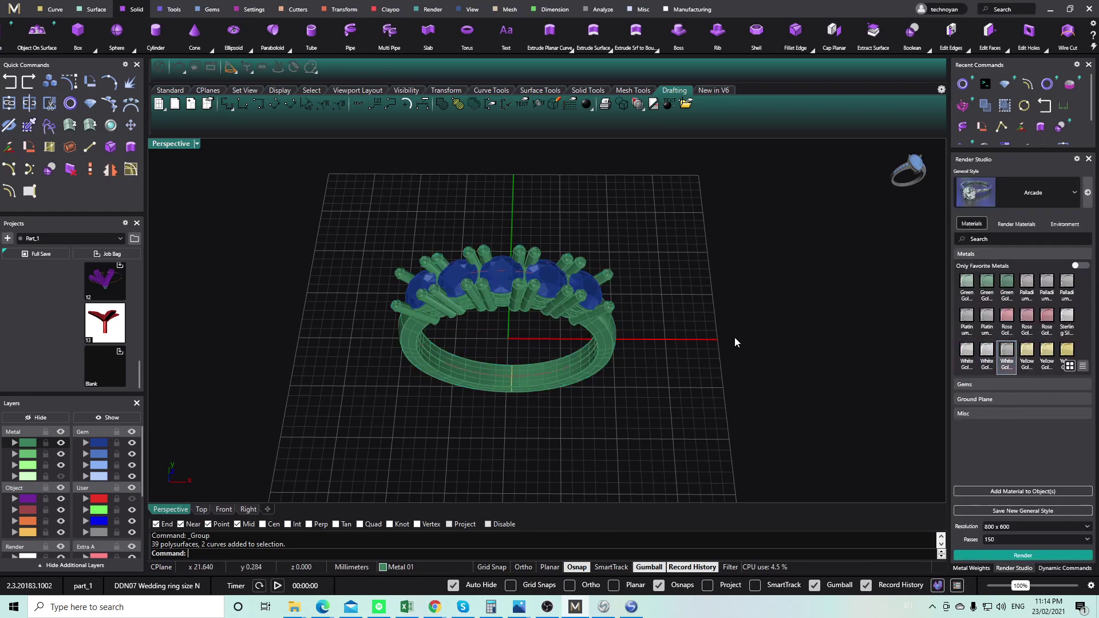
# Apply the Diamond render material to all five stones on the Gem 01 layer.
pyautogui.click(98, 450)
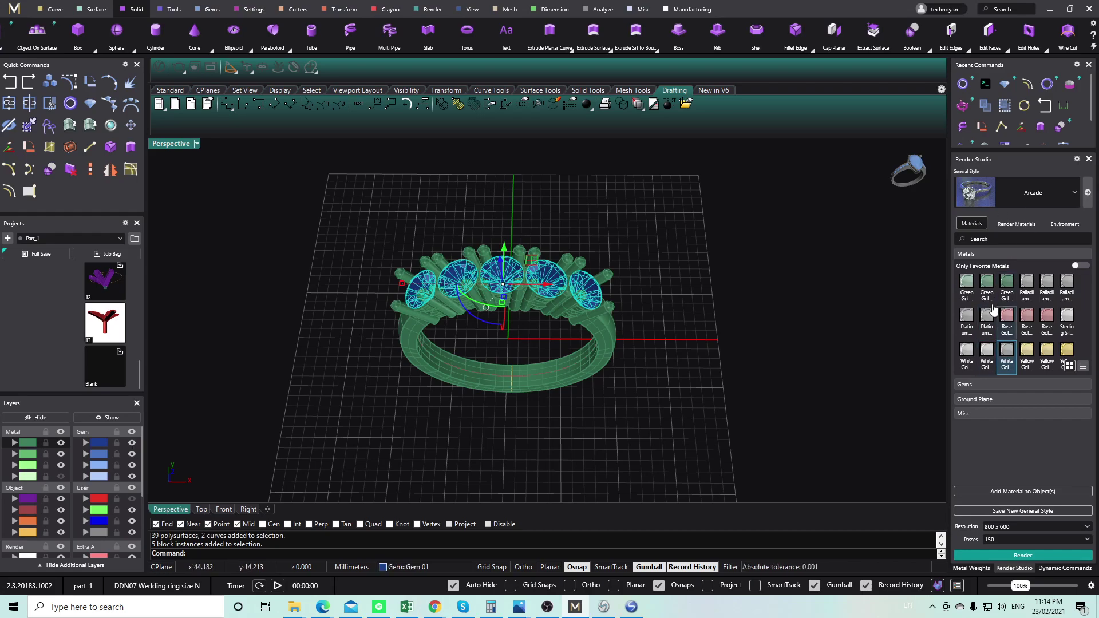
pyautogui.click(973, 385)
pyautogui.scroll(-2, 1007, 444)
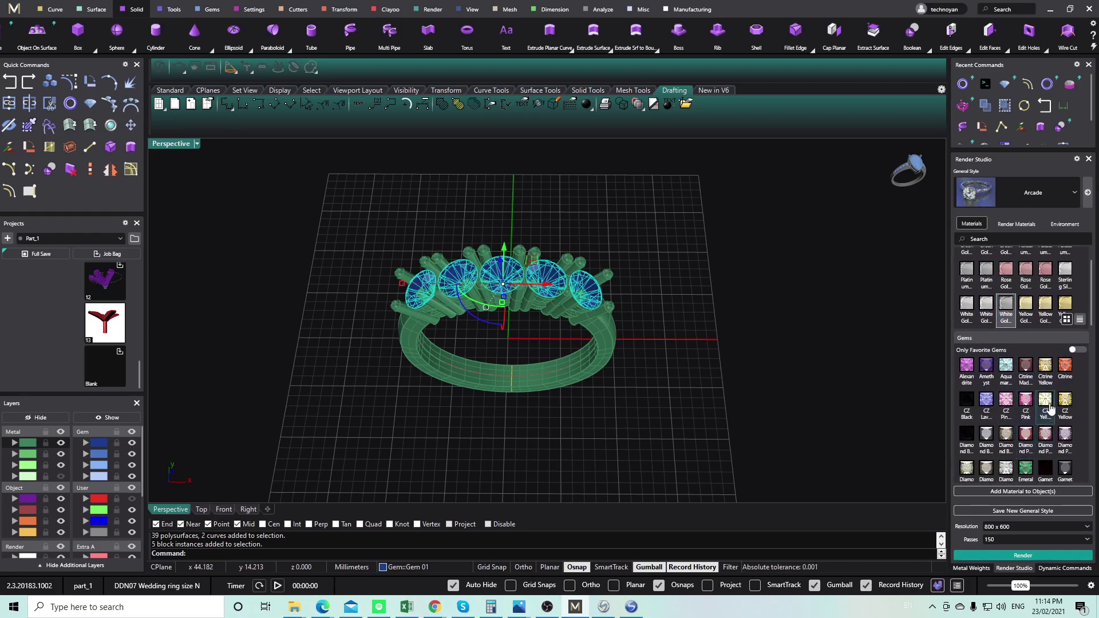
pyautogui.click(1006, 459)
pyautogui.click(1018, 492)
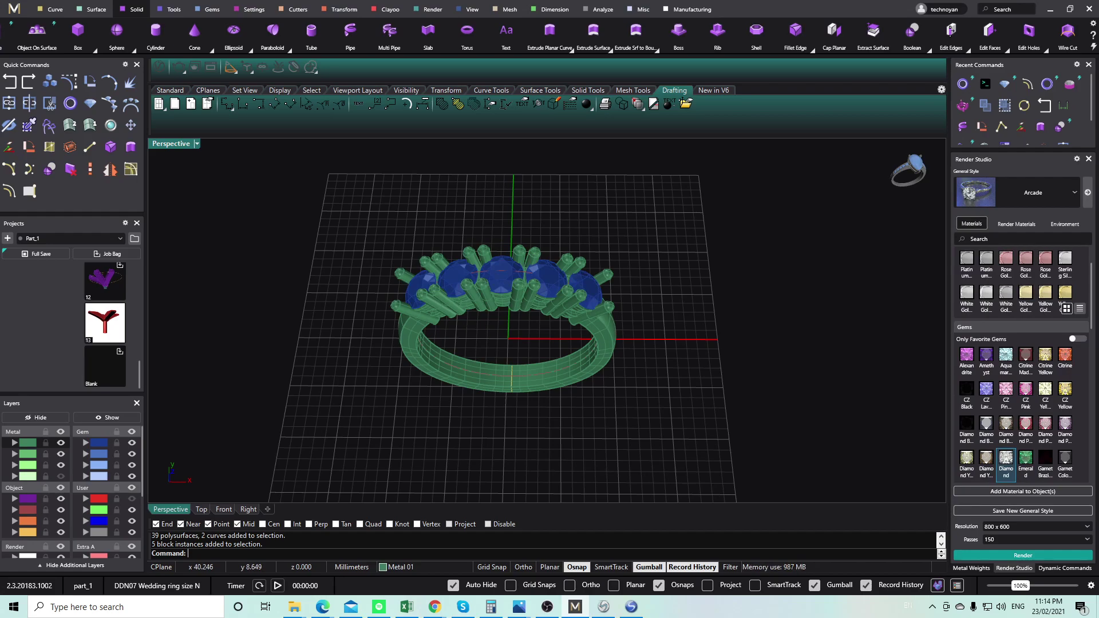
# Set the general render style to Matrix Classic and render the ring from a raised front angle.
pyautogui.moveTo(562, 320); pyautogui.dragTo(559, 331, button='right')
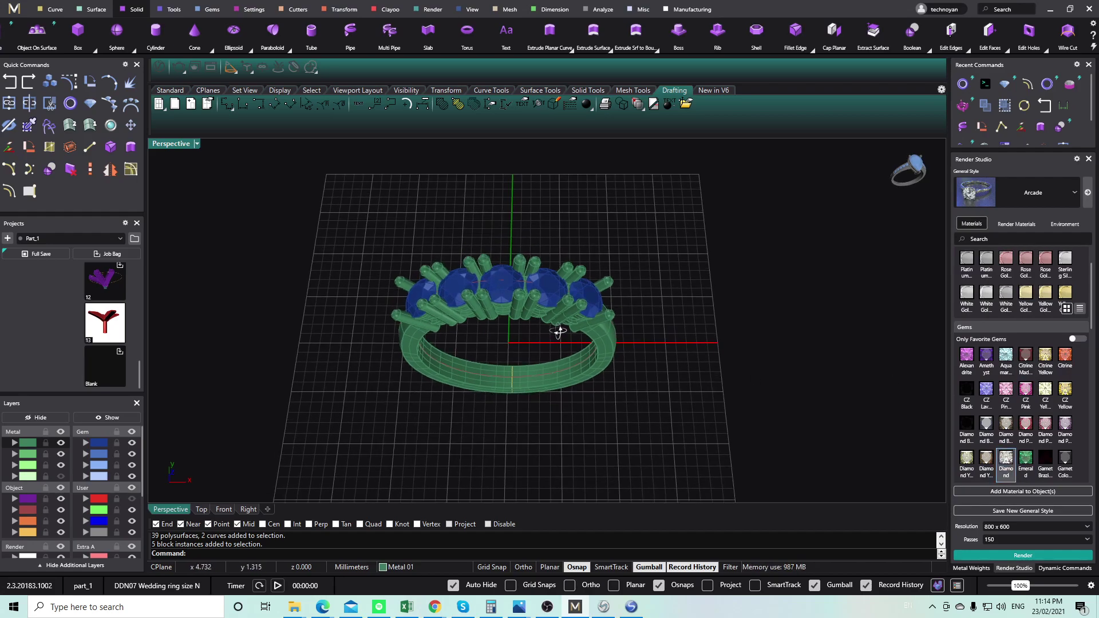
pyautogui.click(1074, 194)
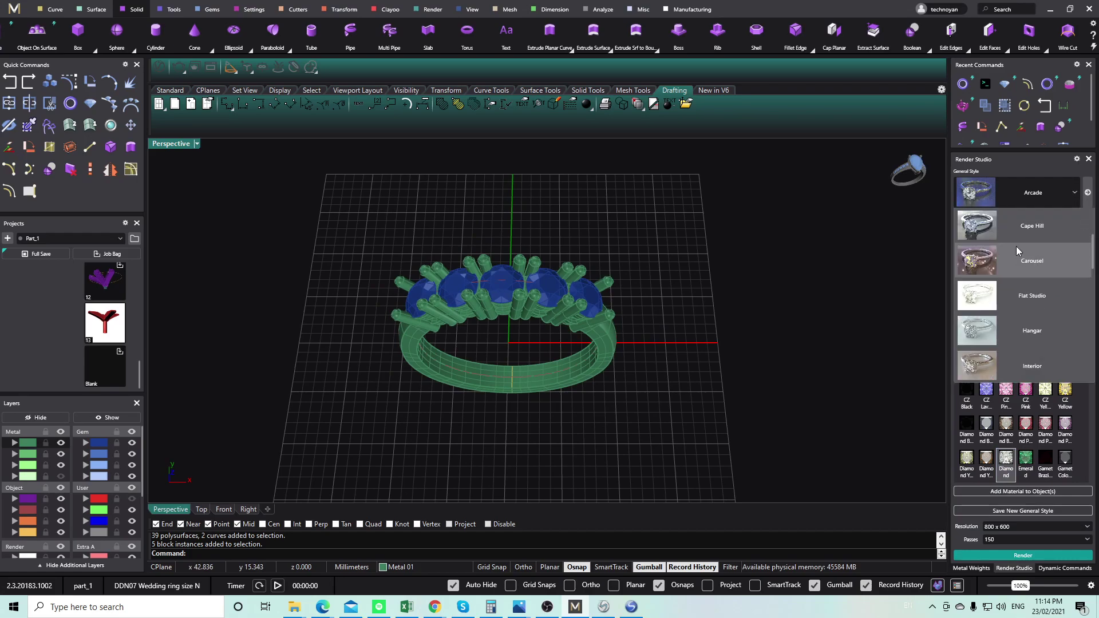
pyautogui.click(1043, 305)
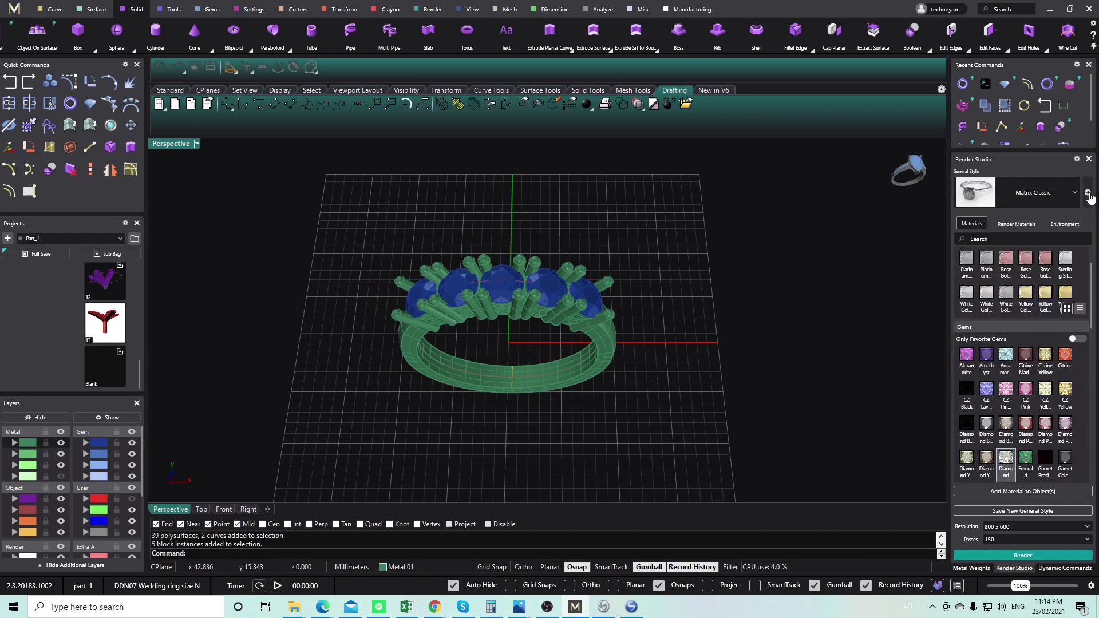
pyautogui.moveTo(592, 431); pyautogui.dragTo(518, 372, button='right')
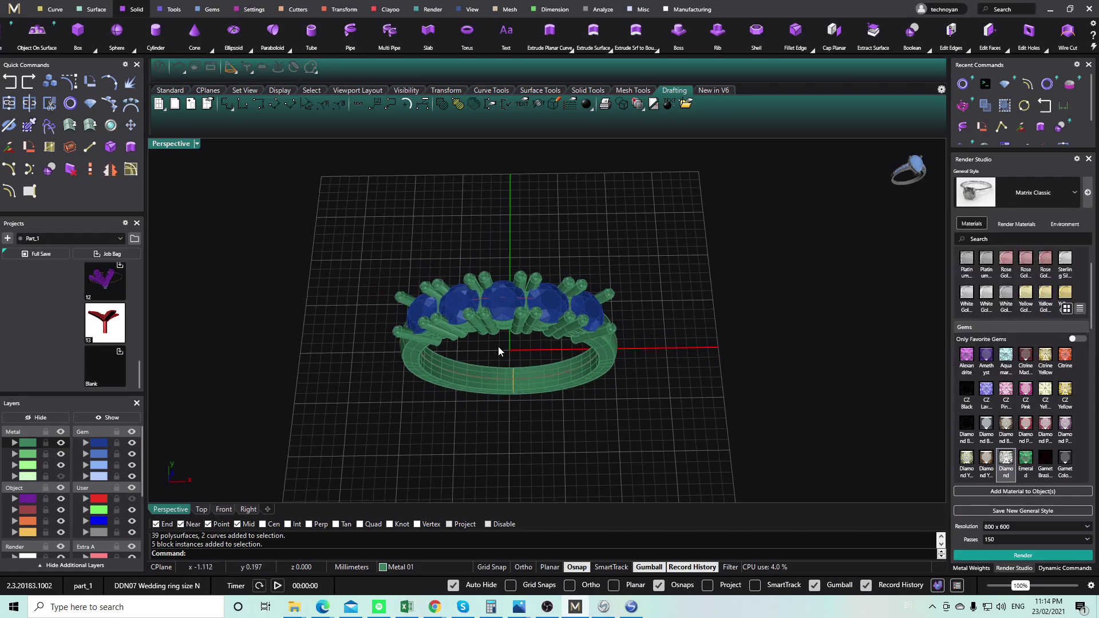
pyautogui.scroll(2, 498, 344)
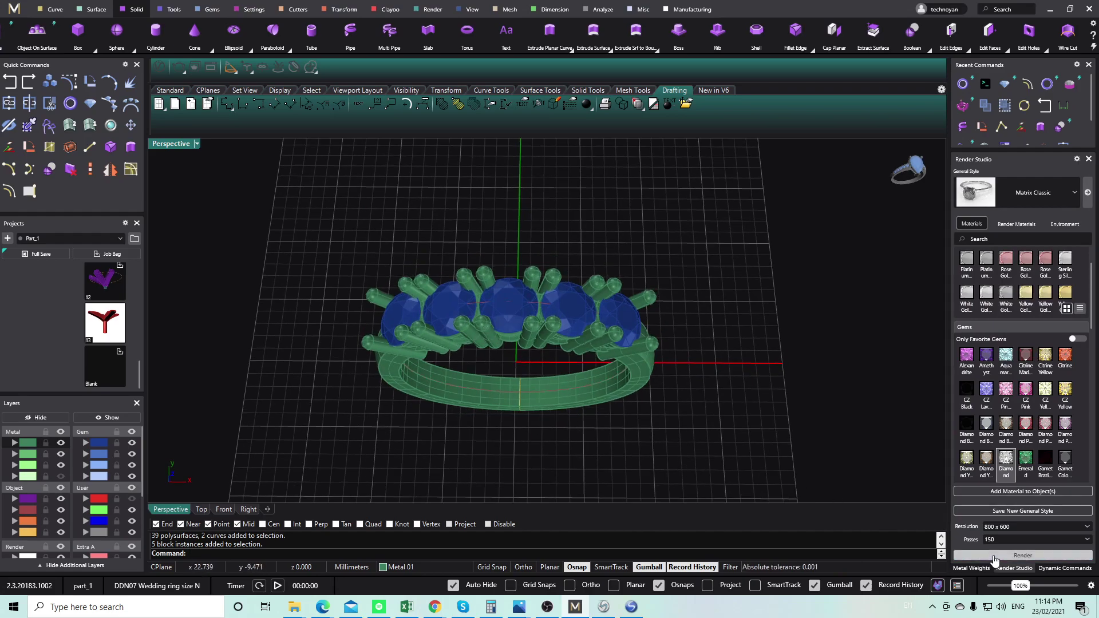
pyautogui.click(994, 558)
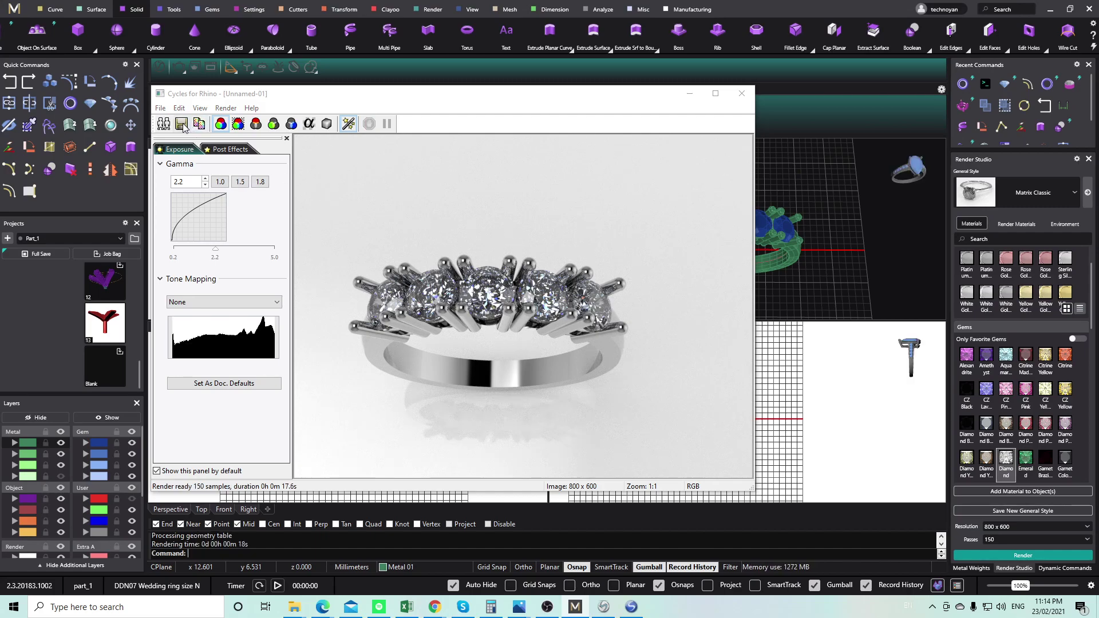
# Set the render's gamma to about 1.7 and its tone mapping to Black / White point, with black about 0.208 and white about 0.929.
pyautogui.moveTo(214, 250); pyautogui.dragTo(205, 250)
pyautogui.click(277, 300)
pyautogui.click(269, 318)
pyautogui.moveTo(263, 382); pyautogui.dragTo(255, 382)
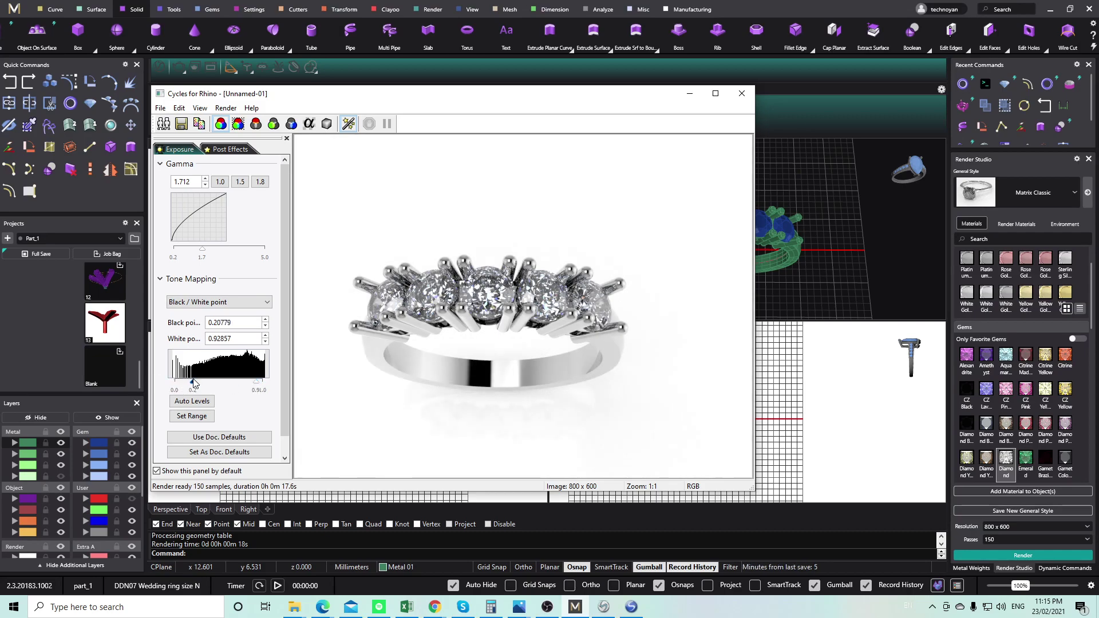
# Capture the rendered ring as a region with SnagIt instead of saving it to a file, and close the render window.
pyautogui.click(182, 125)
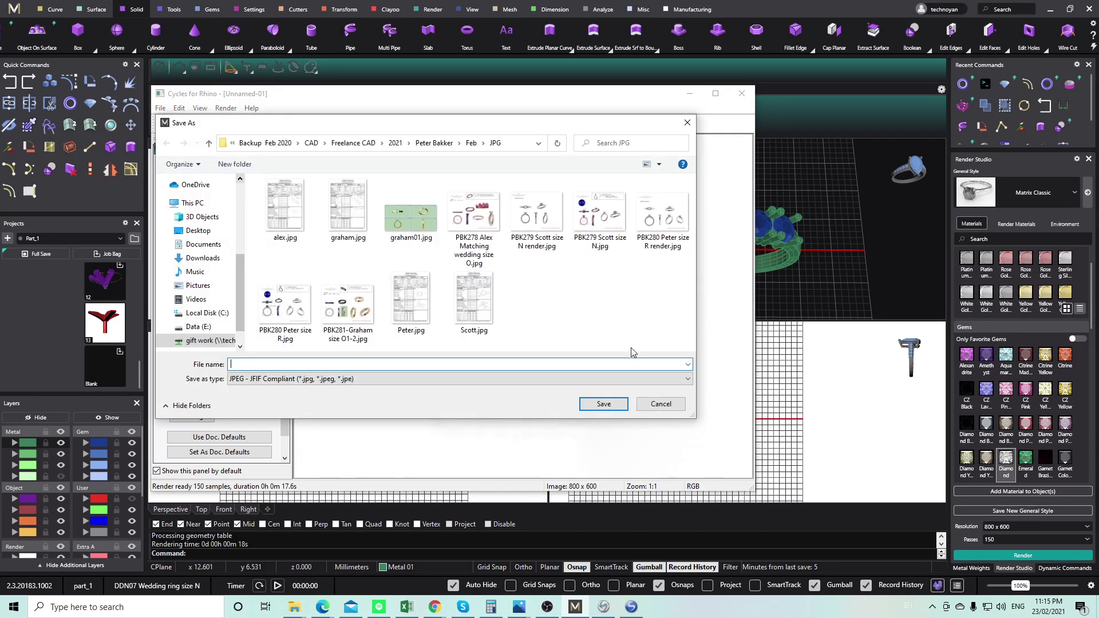
pyautogui.click(660, 404)
pyautogui.click(631, 607)
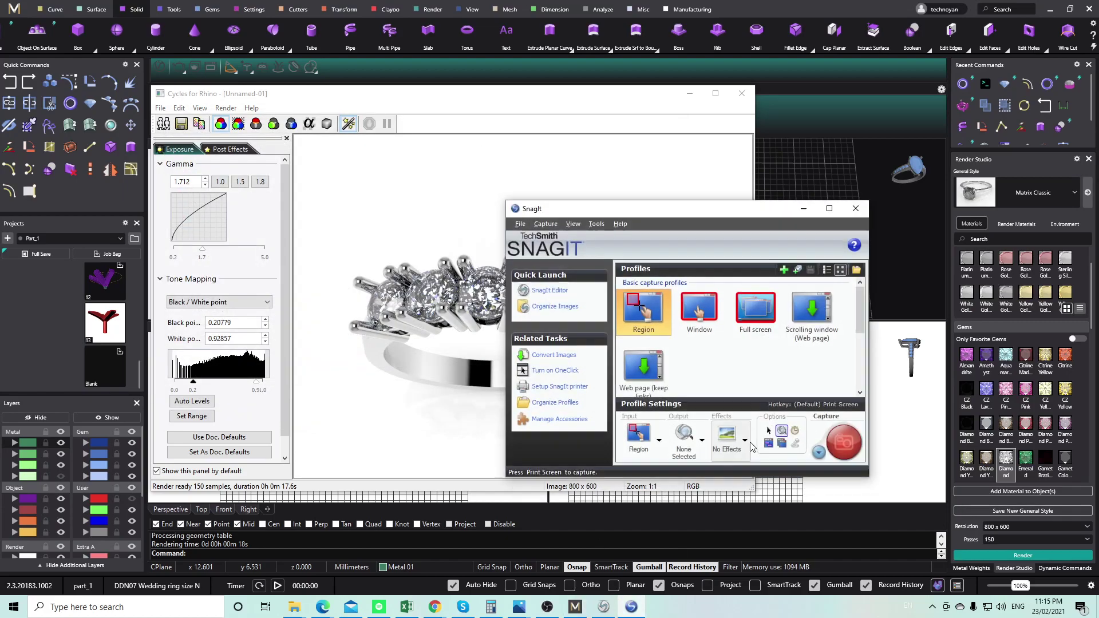
pyautogui.click(841, 442)
pyautogui.moveTo(309, 160); pyautogui.dragTo(721, 446)
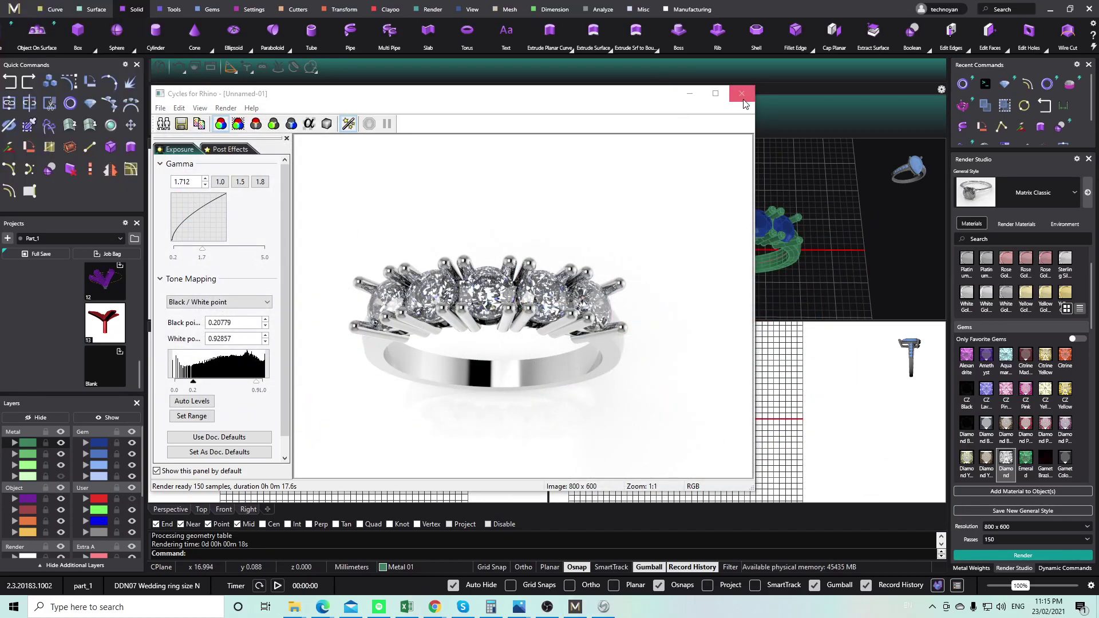
pyautogui.click(742, 93)
# Render the ring straight from the front in the Perspective view and clear the SnagIt windows out of the way.
pyautogui.moveTo(757, 194); pyautogui.dragTo(748, 172, button='right')
pyautogui.scroll(4, 747, 175)
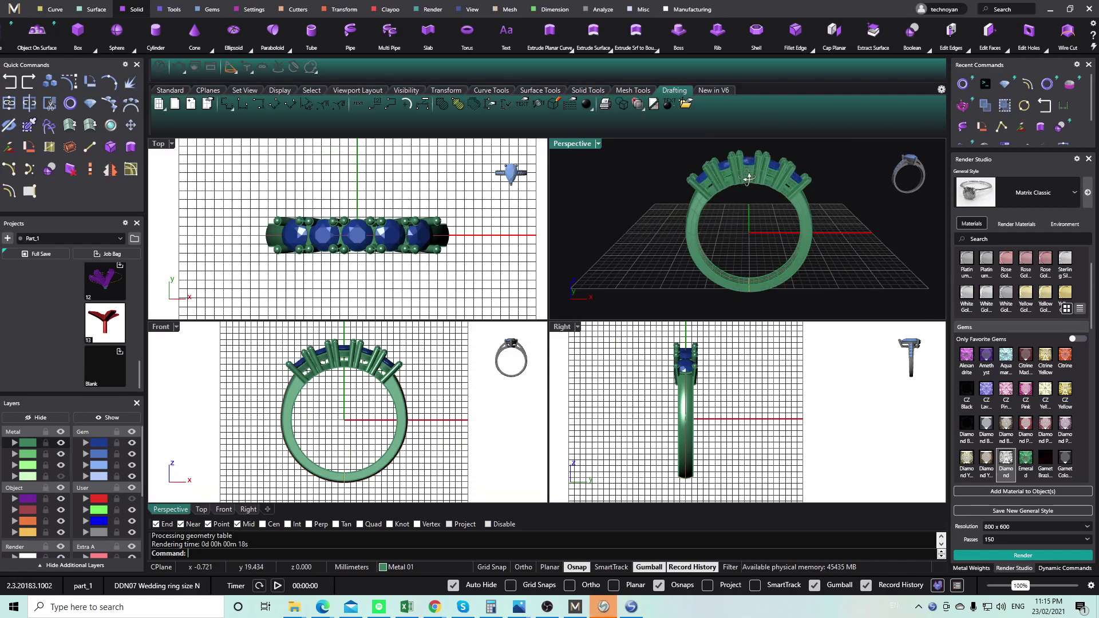
pyautogui.click(996, 555)
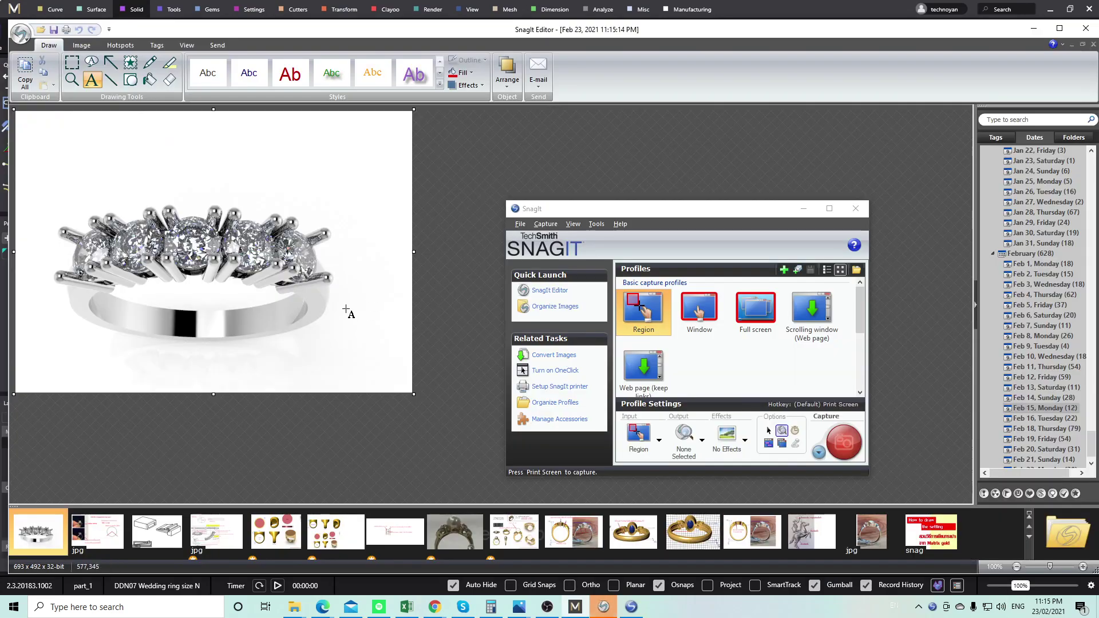
pyautogui.click(803, 208)
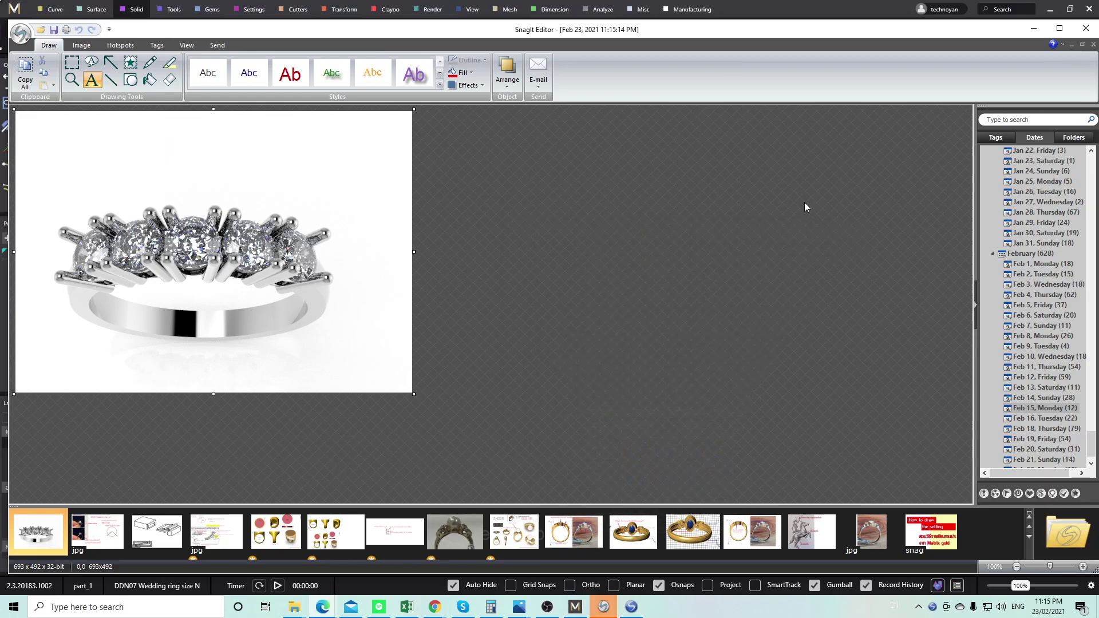
pyautogui.click(1034, 28)
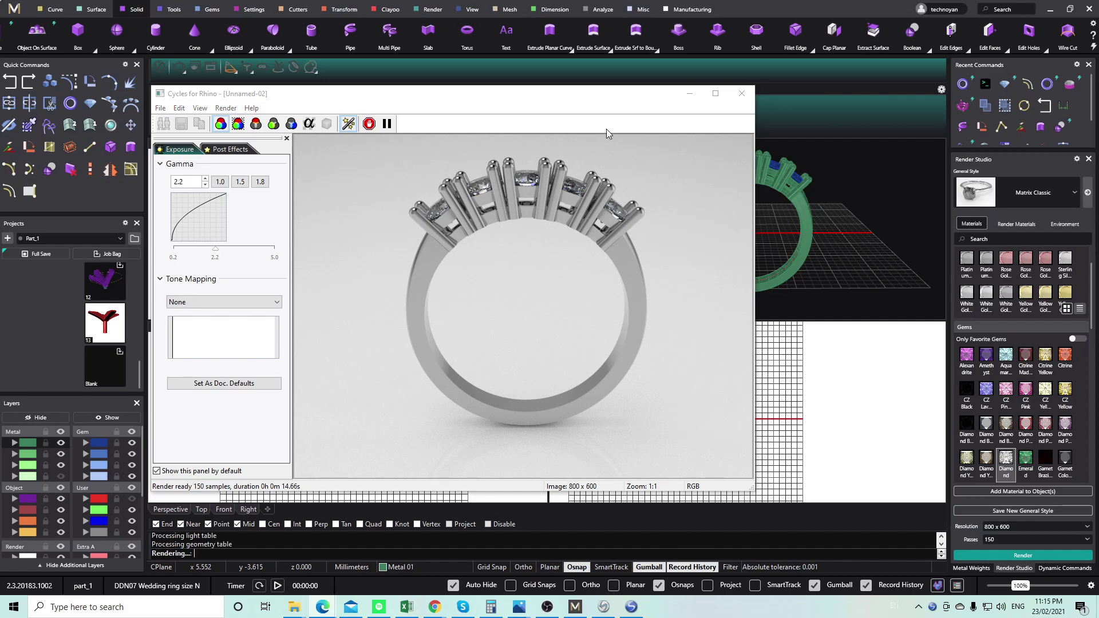
# Set the front render's gamma to about 1.55 and its tone mapping to Black / White point.
pyautogui.moveTo(215, 250); pyautogui.dragTo(201, 252)
pyautogui.click(252, 302)
pyautogui.click(245, 323)
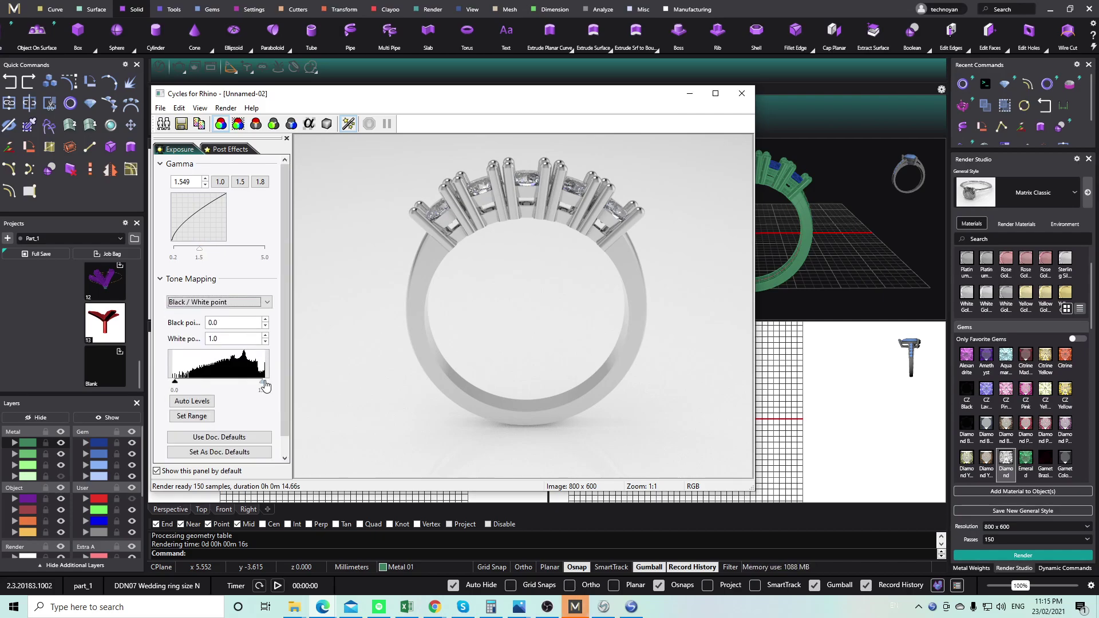